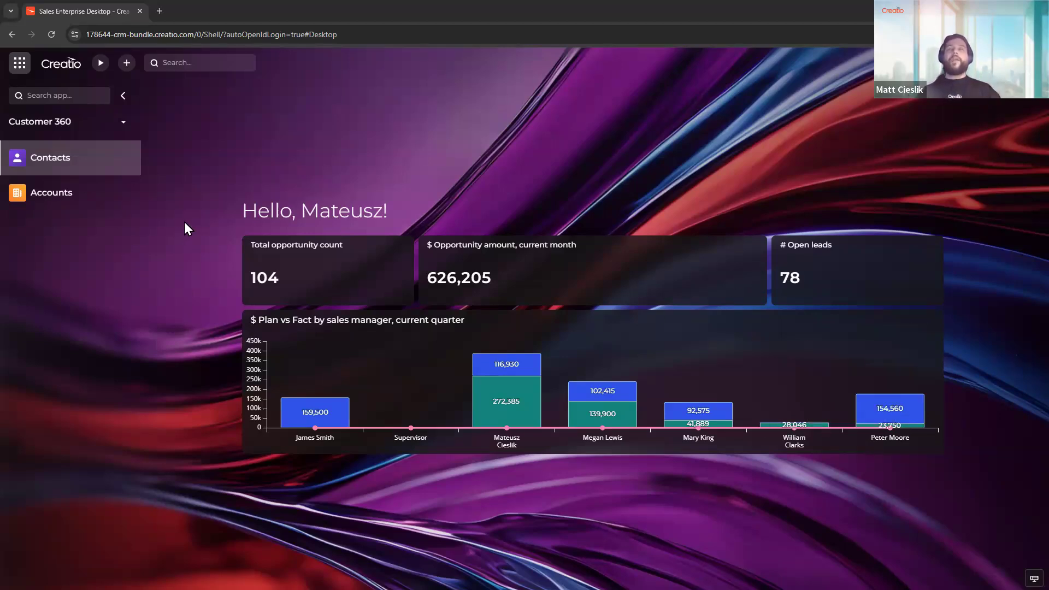
View the Contacts records and compare the list and dashboard views of the Accounts section.
{"action": "left_click", "coordinate": [121, 169]}
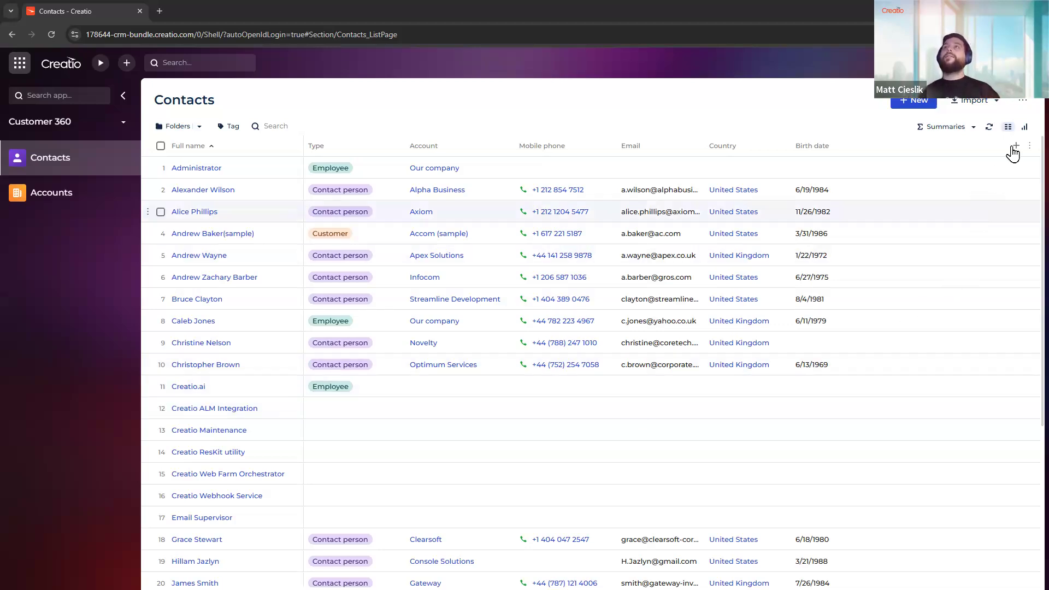
{"action": "left_click", "coordinate": [99, 189]}
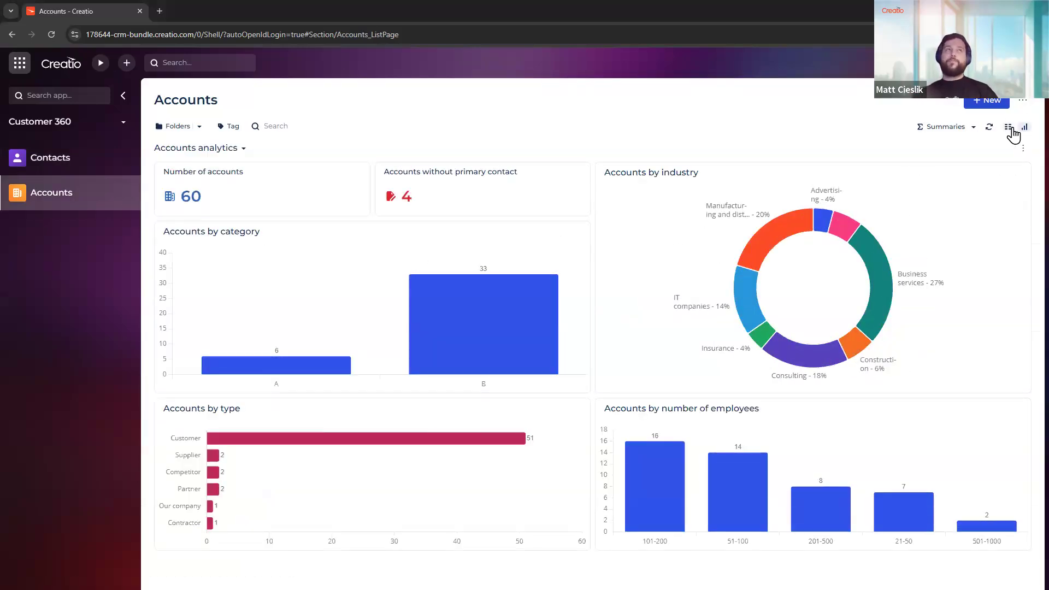
{"action": "left_click", "coordinate": [1009, 129]}
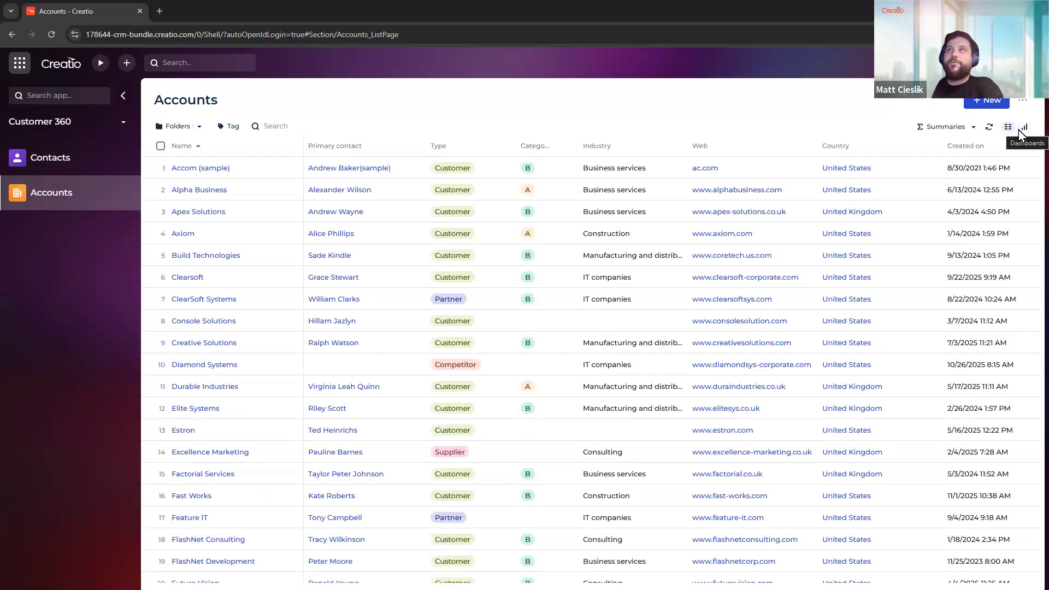
{"action": "left_click", "coordinate": [1023, 132]}
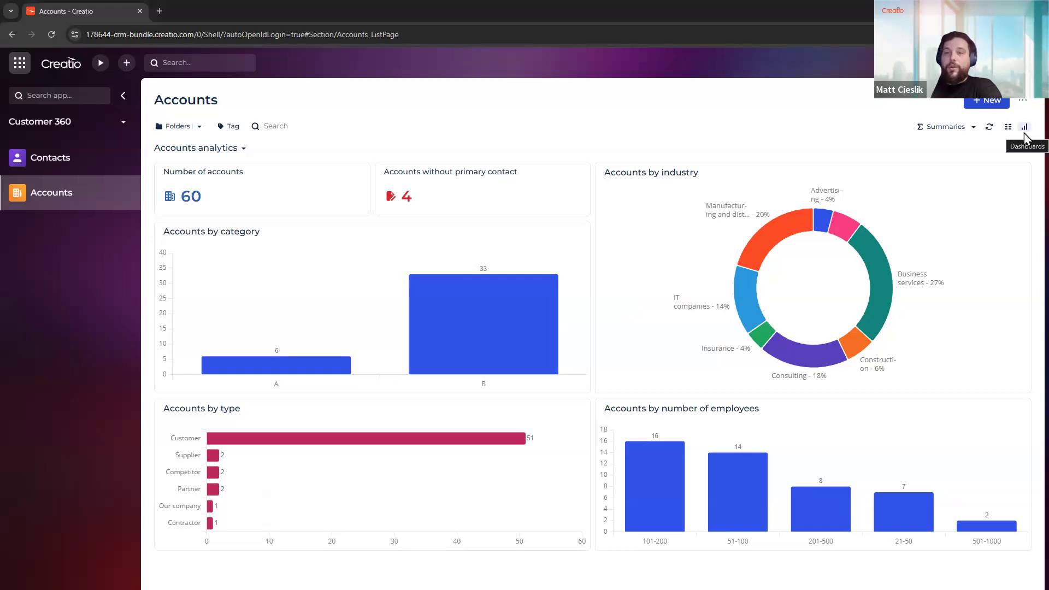
{"action": "mouse_move", "coordinate": [1009, 533]}
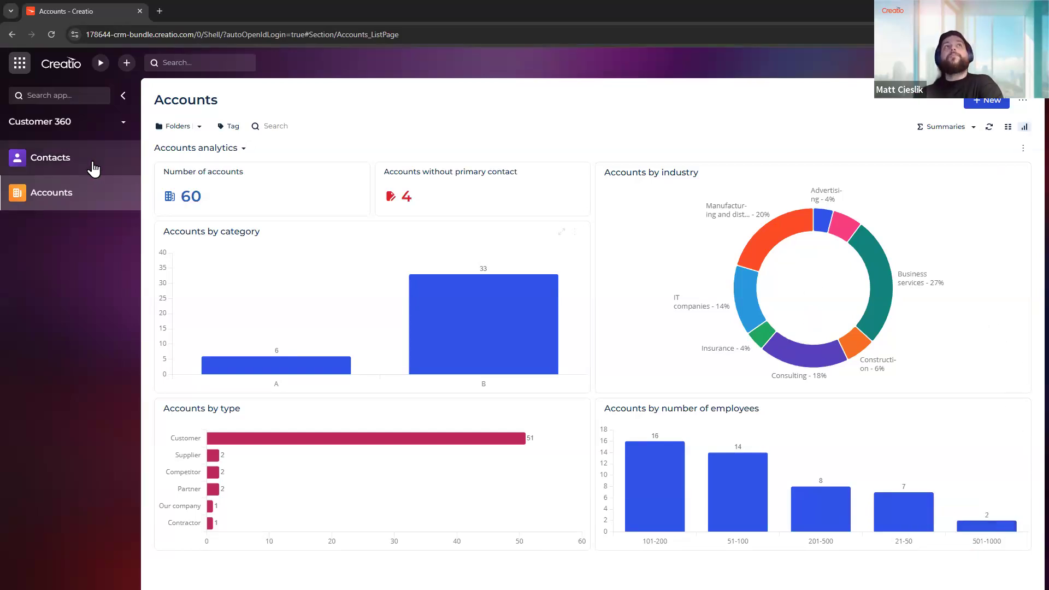
Show the Contacts section as dashboards and examine the contacts by type and by job title.
{"action": "left_click", "coordinate": [94, 165]}
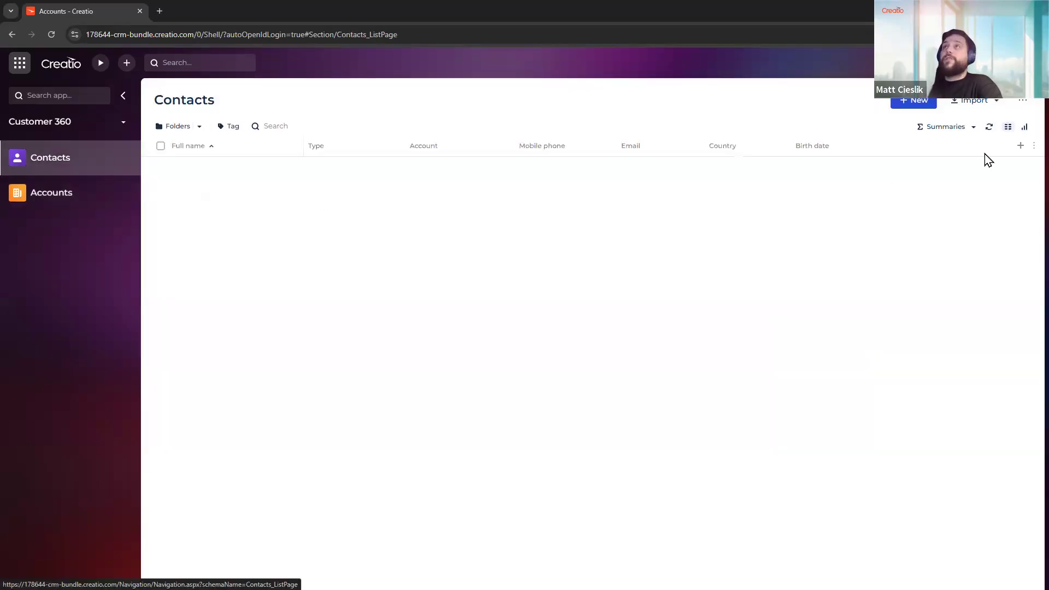
{"action": "left_click", "coordinate": [1025, 127]}
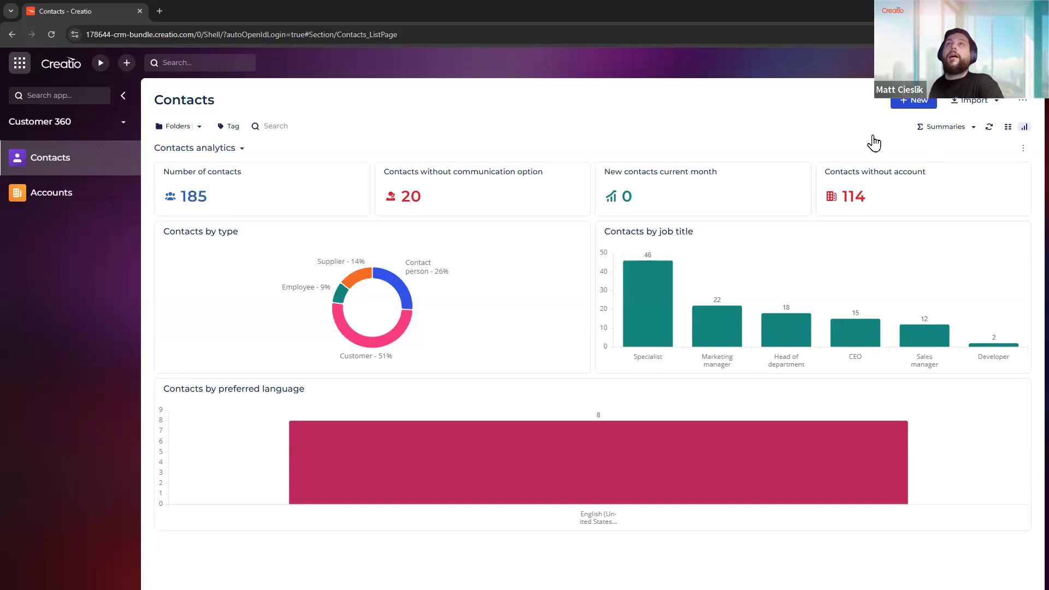
{"action": "mouse_move", "coordinate": [844, 268]}
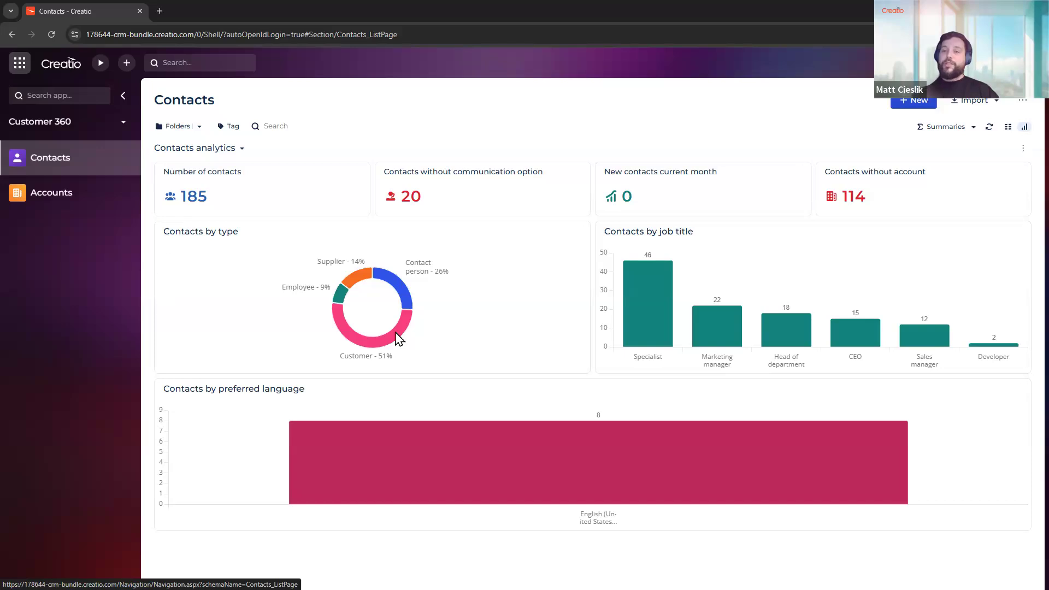
{"action": "mouse_move", "coordinate": [725, 318]}
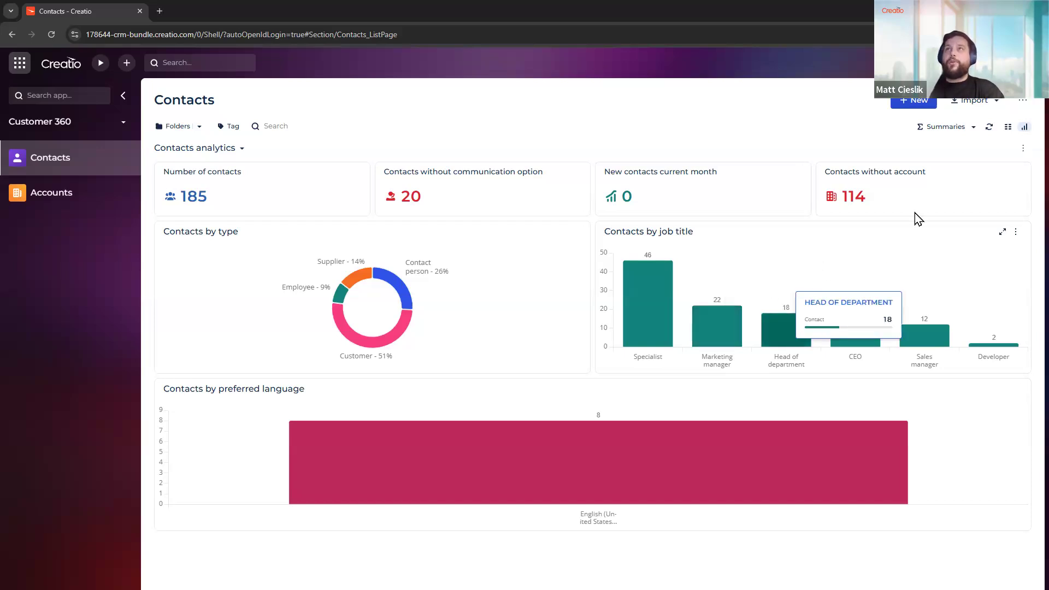
Inspect the environment schemas in the advanced settings configuration, and close that page.
{"action": "left_click", "coordinate": [982, 63]}
{"action": "scroll", "coordinate": [448, 311], "scroll_direction": "down", "scroll_amount": 14}
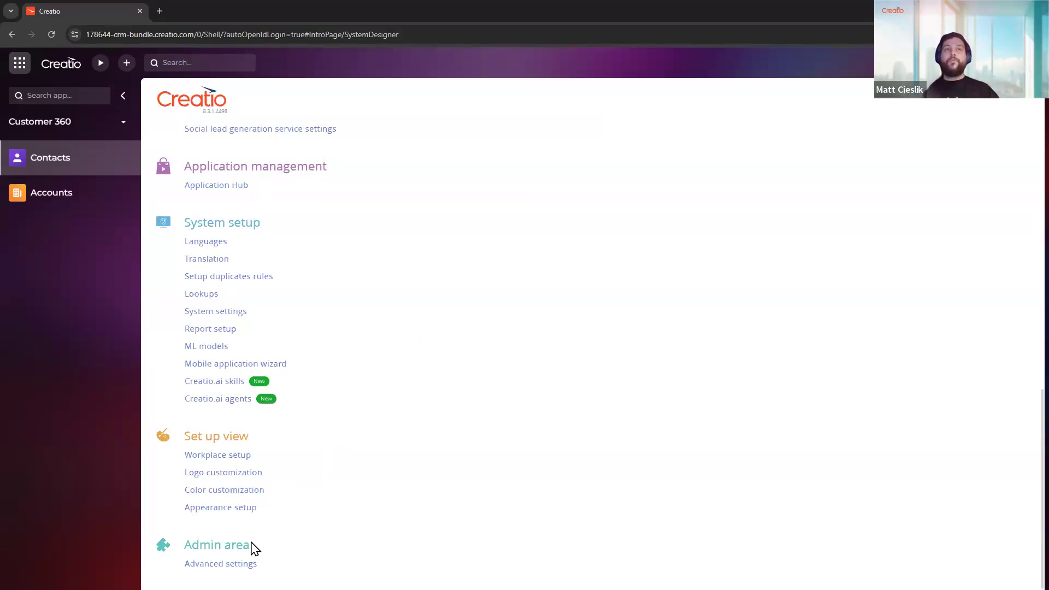
{"action": "left_click", "coordinate": [239, 563]}
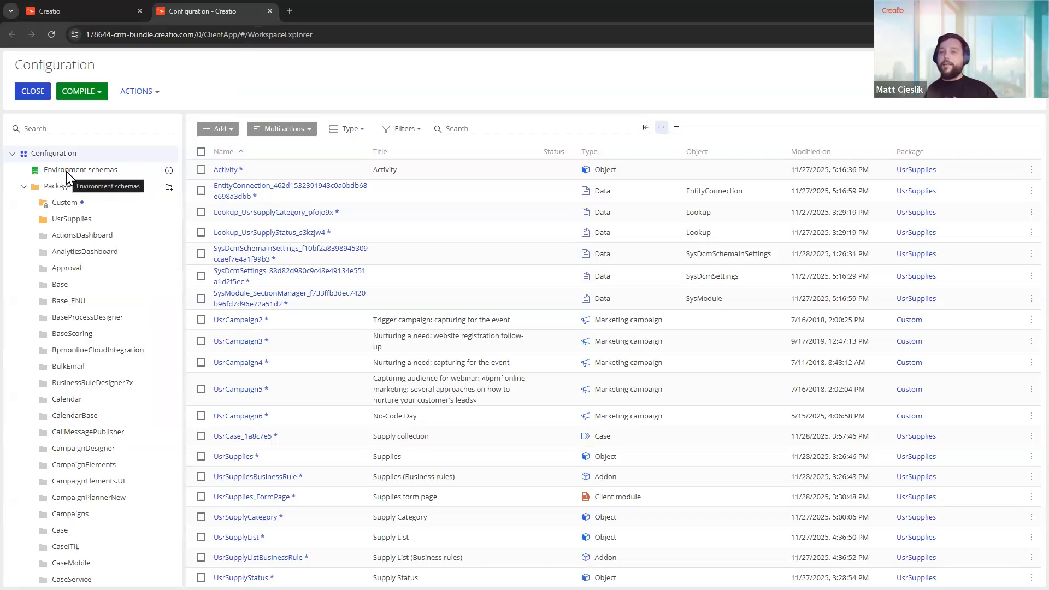
{"action": "left_click", "coordinate": [66, 172]}
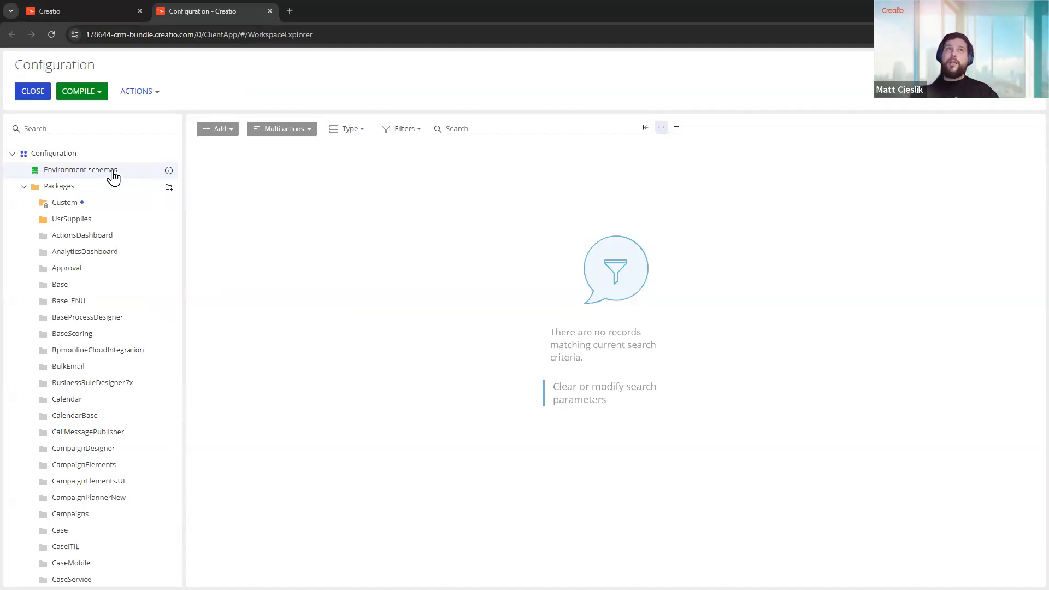
{"action": "middle_click", "coordinate": [183, 7]}
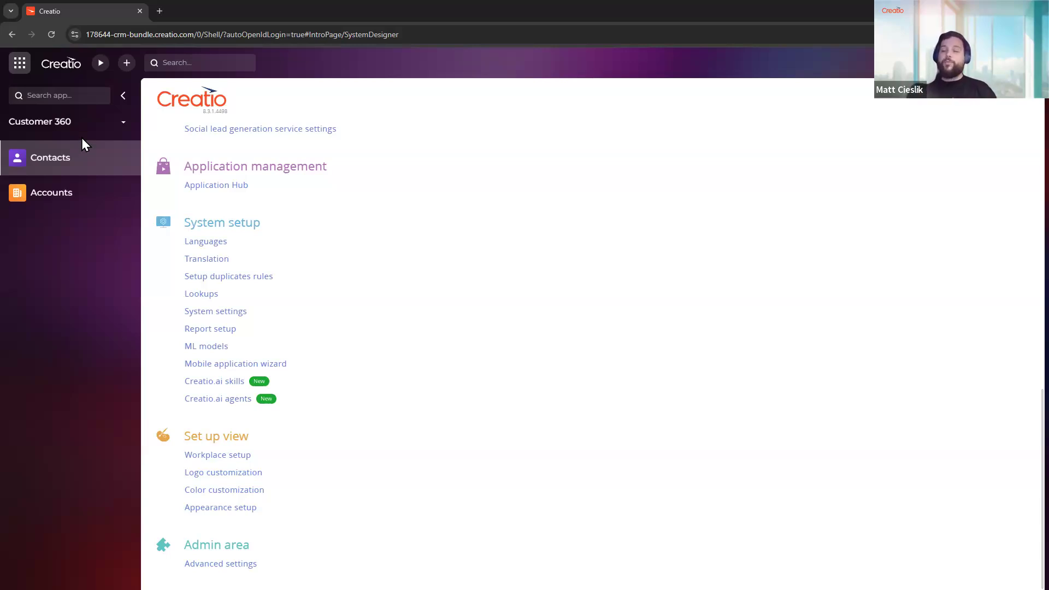
Return to the Contacts section, start the Creatio.ai assistant there and accept its generative AI notice.
{"action": "left_click", "coordinate": [65, 162]}
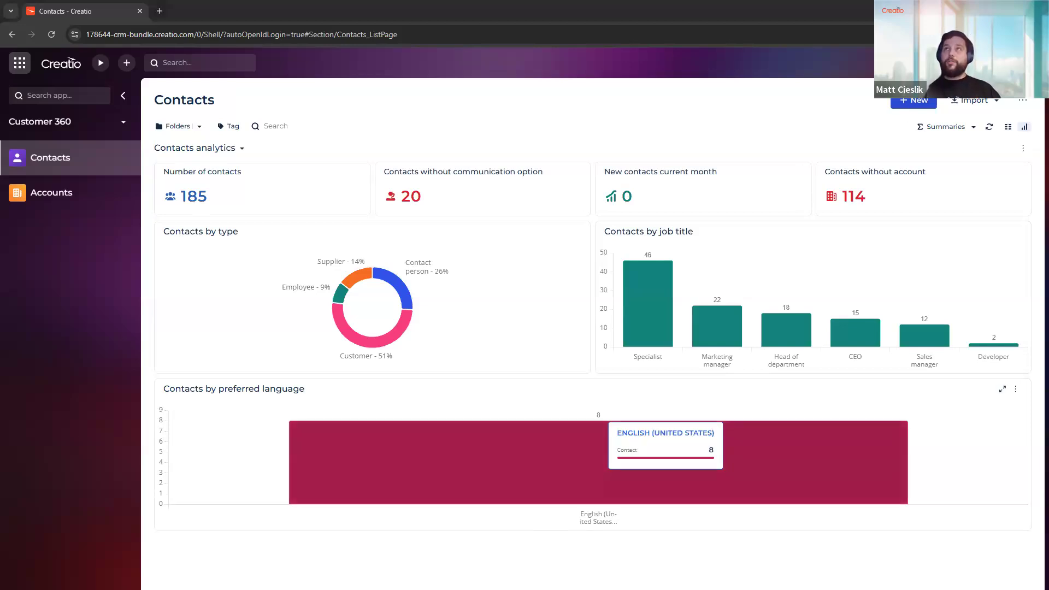
{"action": "left_click", "coordinate": [909, 63]}
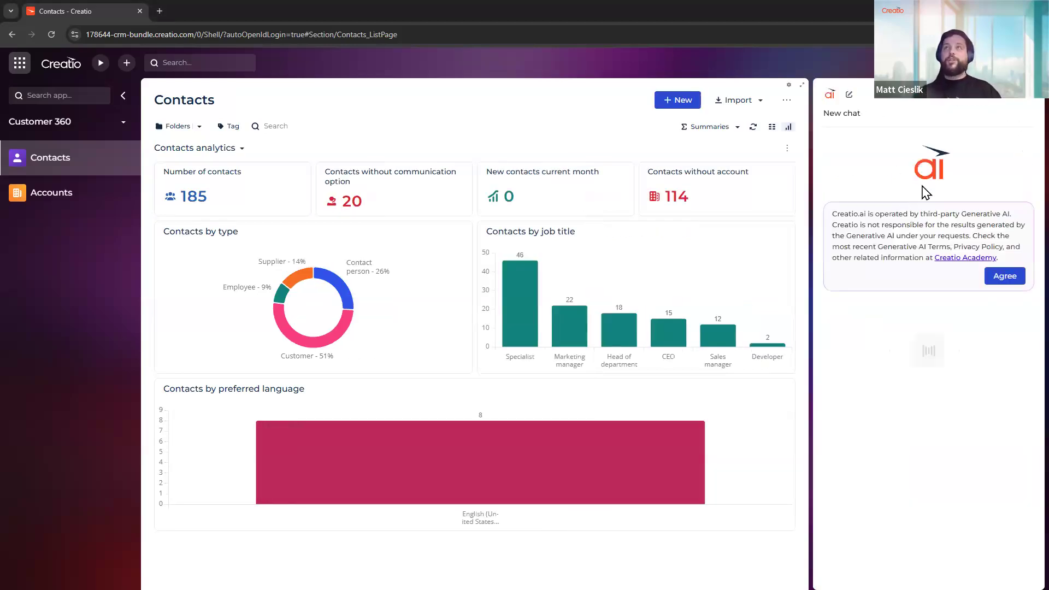
{"action": "left_click", "coordinate": [1005, 279]}
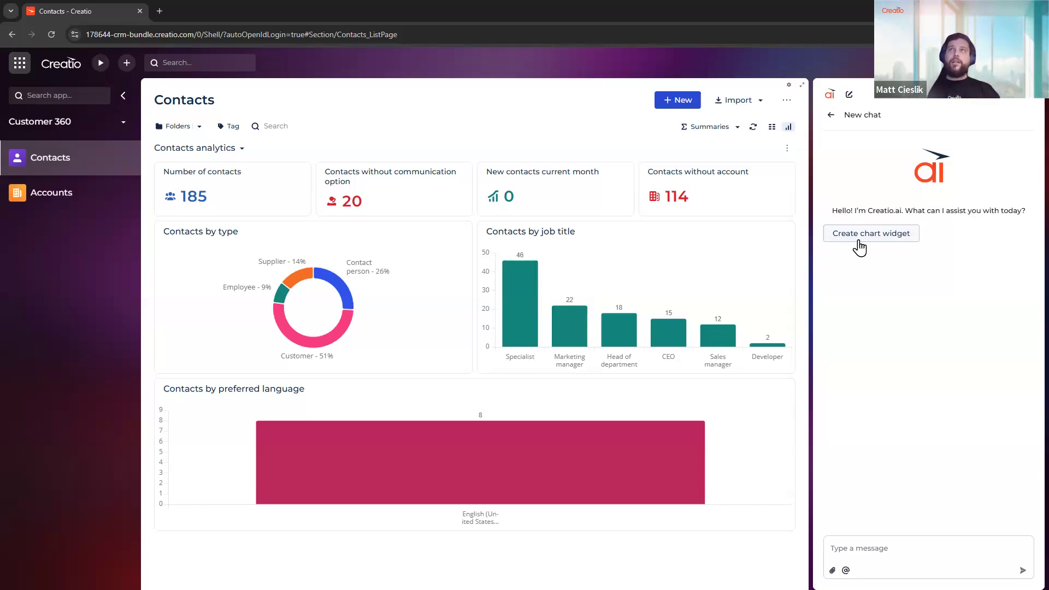
Ask the AI assistant to "create a chart with campaign participants by campaign".
{"action": "left_click", "coordinate": [902, 544]}
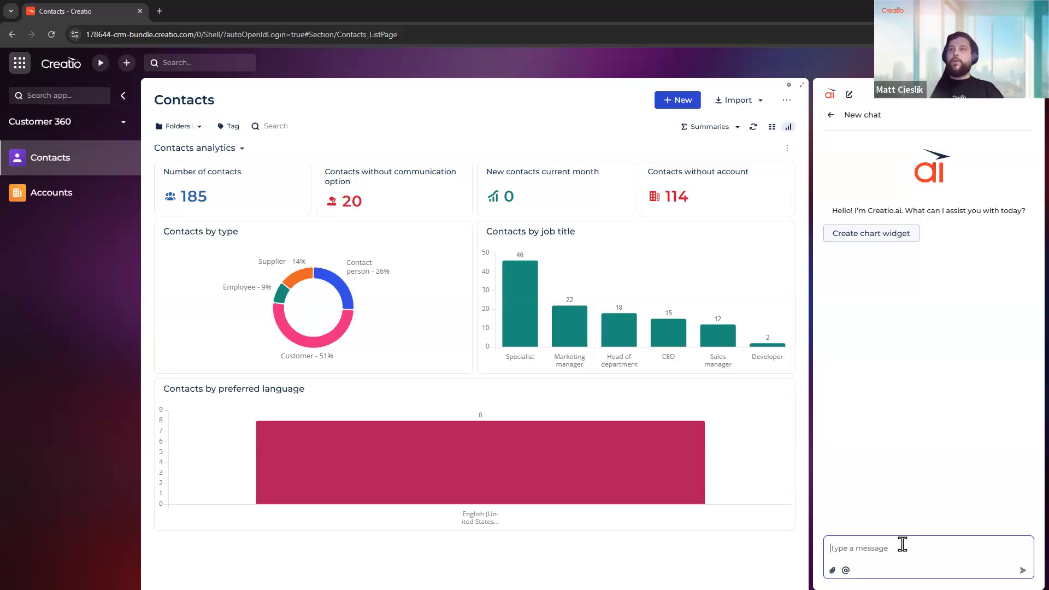
{"action": "type", "text": "cre"}
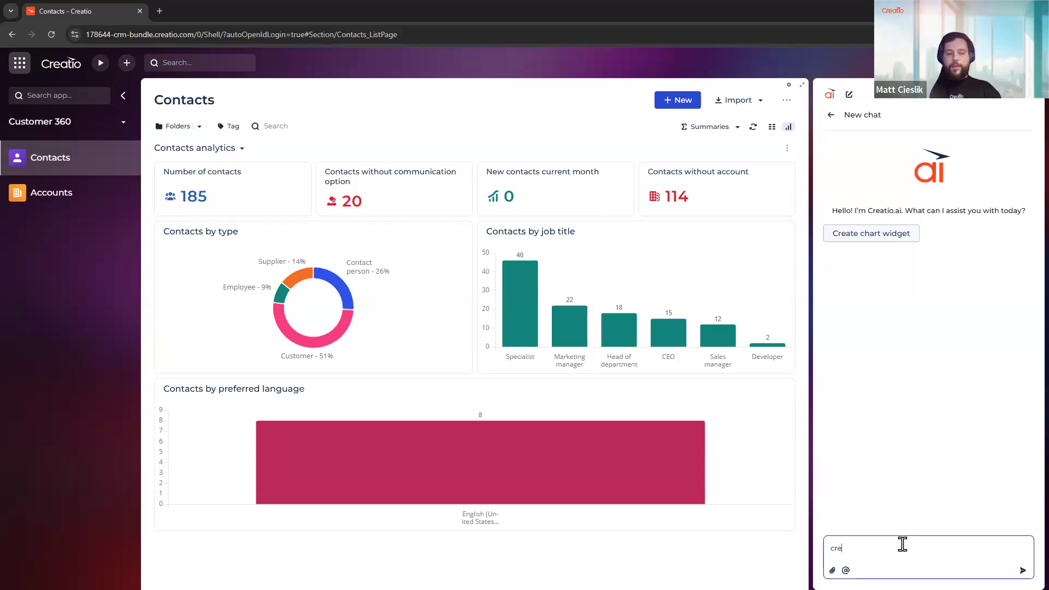
{"action": "type", "text": "ate a c"}
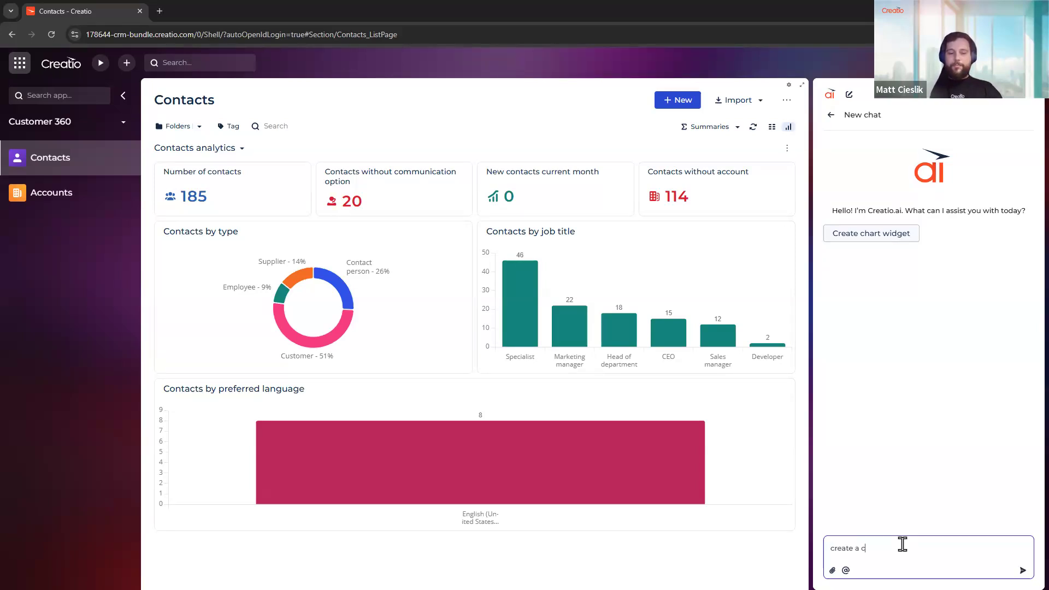
{"action": "type", "text": "hart with compaign partic"}
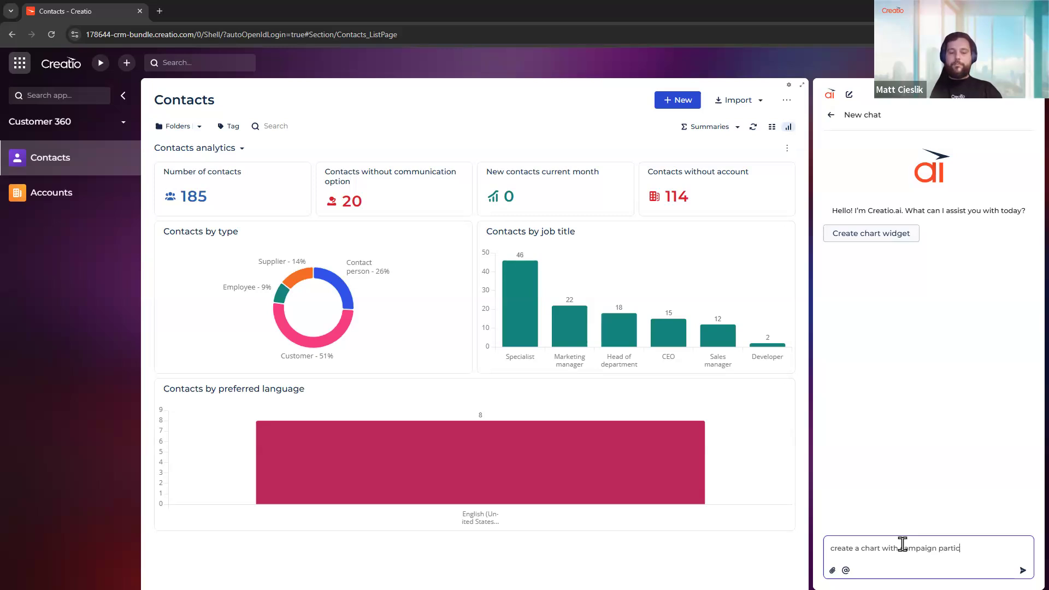
{"action": "type", "text": "ipants by campaign"}
{"action": "key", "text": "Return"}
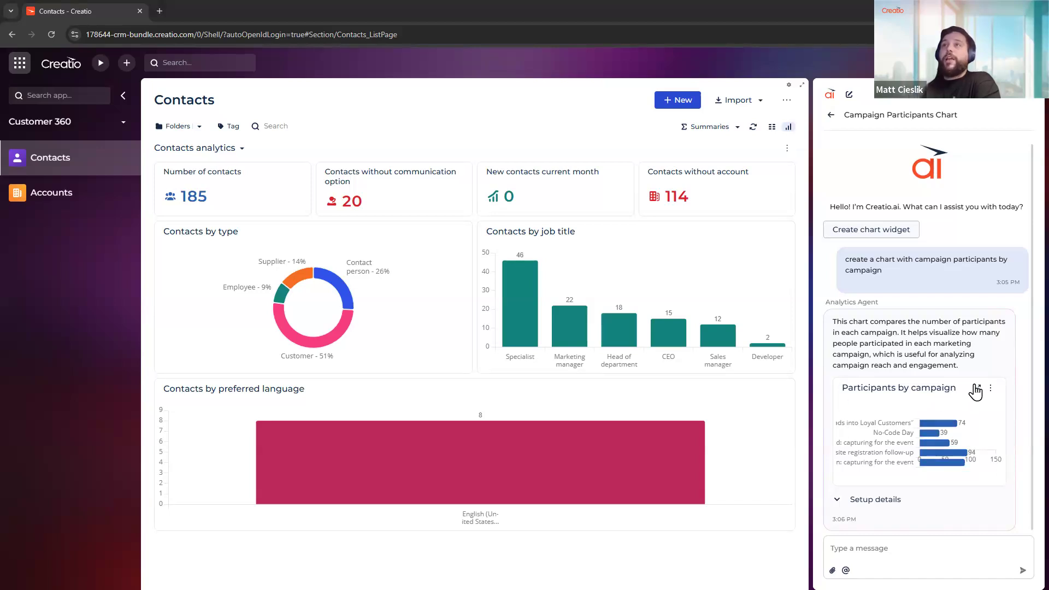
Enlarge the generated Participants by campaign chart and create a dashboard from it.
{"action": "left_click", "coordinate": [977, 388]}
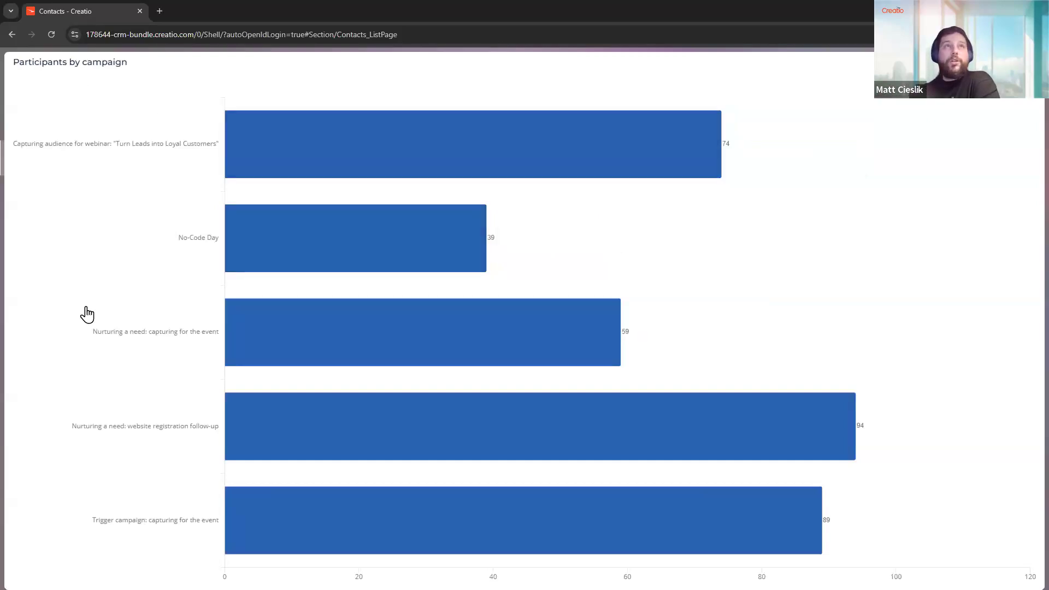
{"action": "mouse_move", "coordinate": [527, 269]}
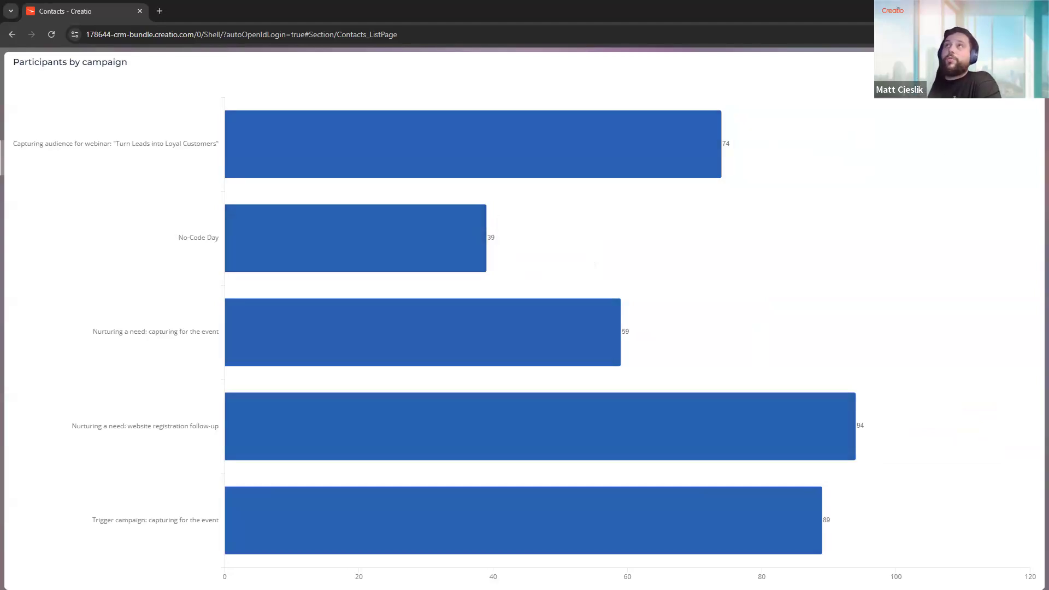
{"action": "left_click", "coordinate": [1026, 62]}
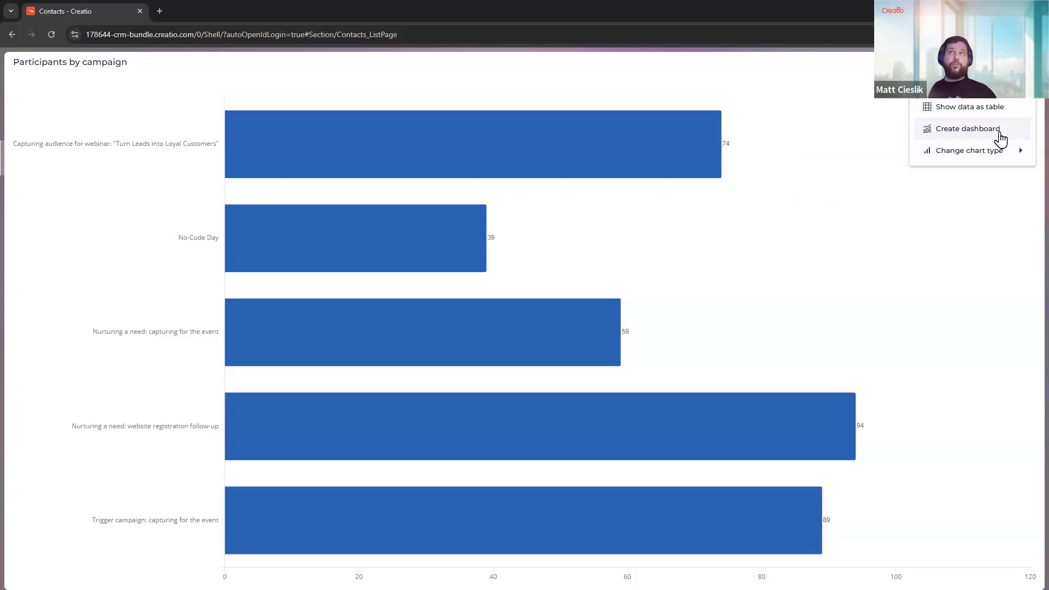
{"action": "left_click", "coordinate": [999, 135]}
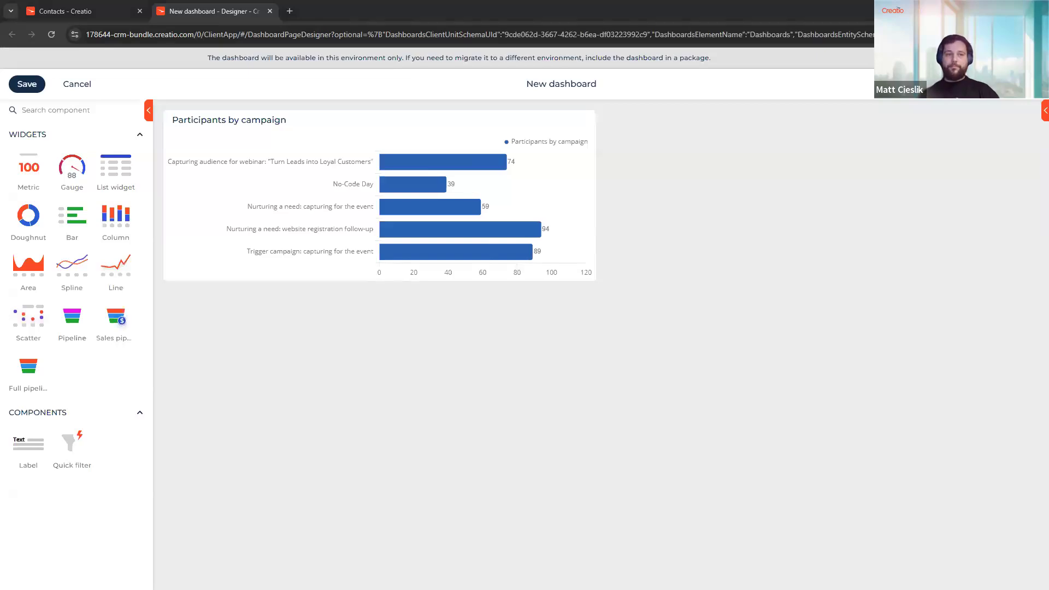
{"action": "left_click", "coordinate": [361, 240]}
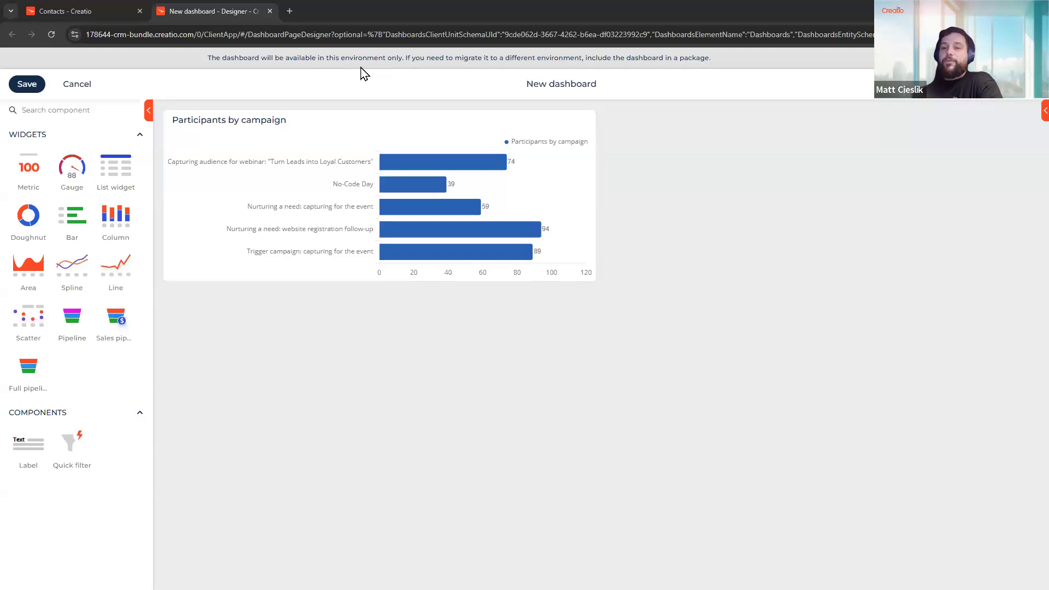
Expand the advanced page settings of the dashboard and change its title to "Campaigns dashboard".
{"action": "left_click", "coordinate": [575, 95]}
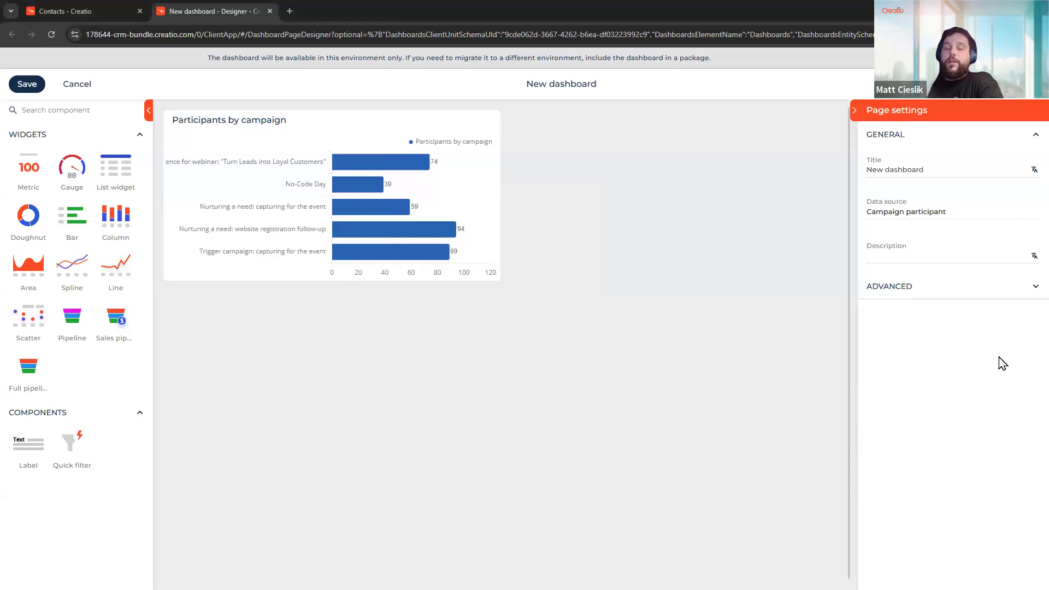
{"action": "left_click", "coordinate": [1030, 291]}
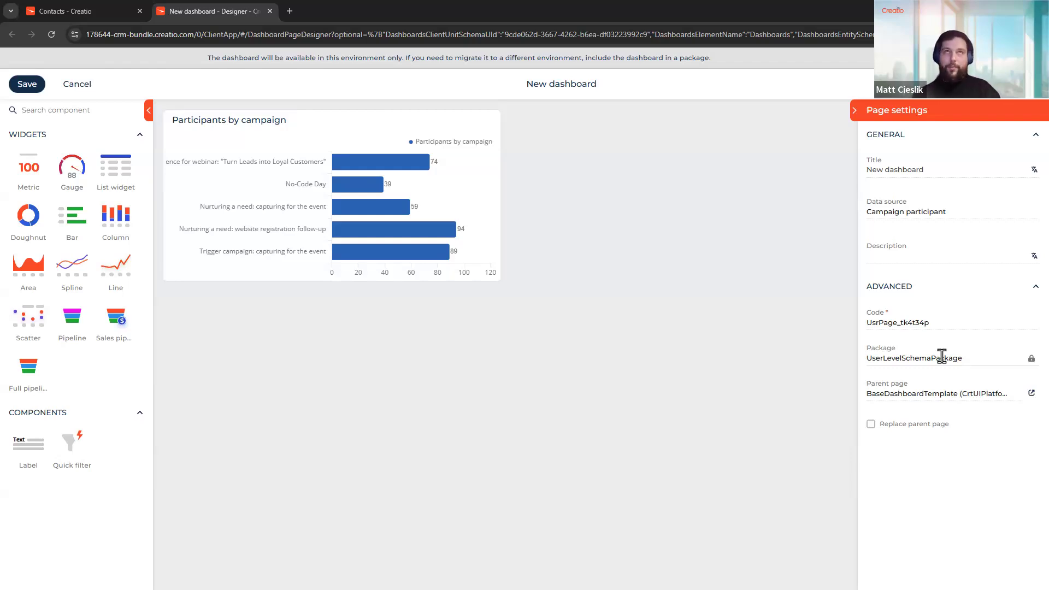
{"action": "left_click", "coordinate": [941, 174]}
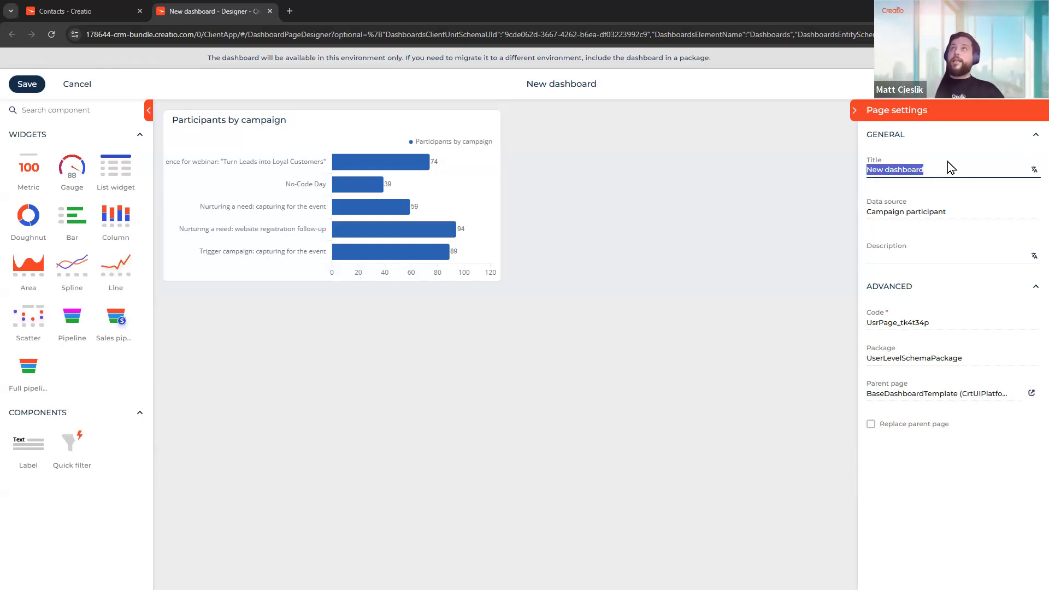
{"action": "double_click", "coordinate": [879, 168]}
{"action": "type", "text": "Ca"}
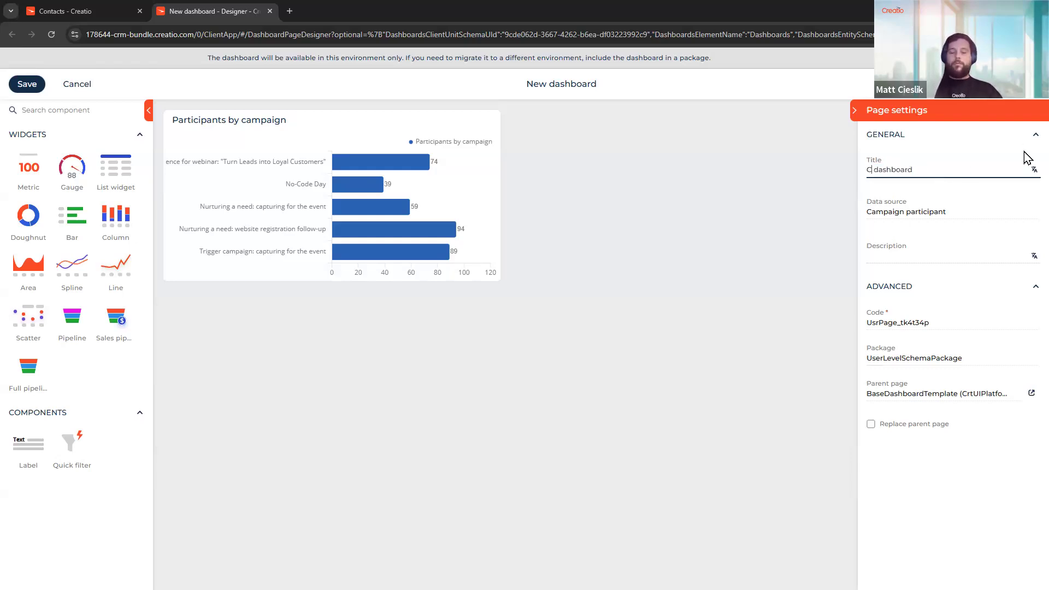
{"action": "type", "text": "mpaigns"}
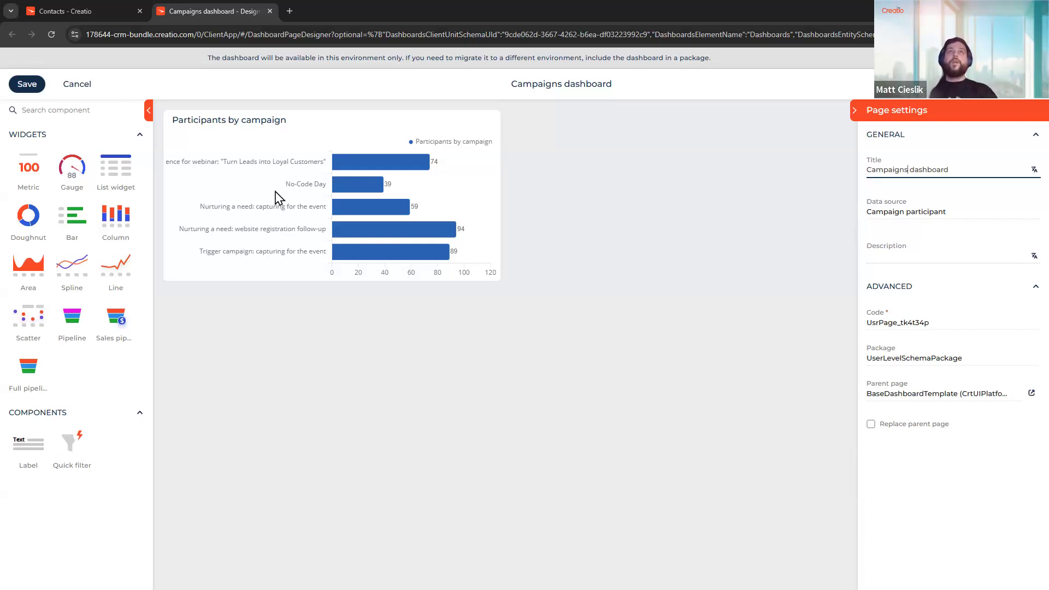
Widen the Participants by campaign chart across the dashboard, and examine its chart setup, including the series options.
{"action": "left_click_drag", "start_coordinate": [500, 197], "coordinate": [843, 196]}
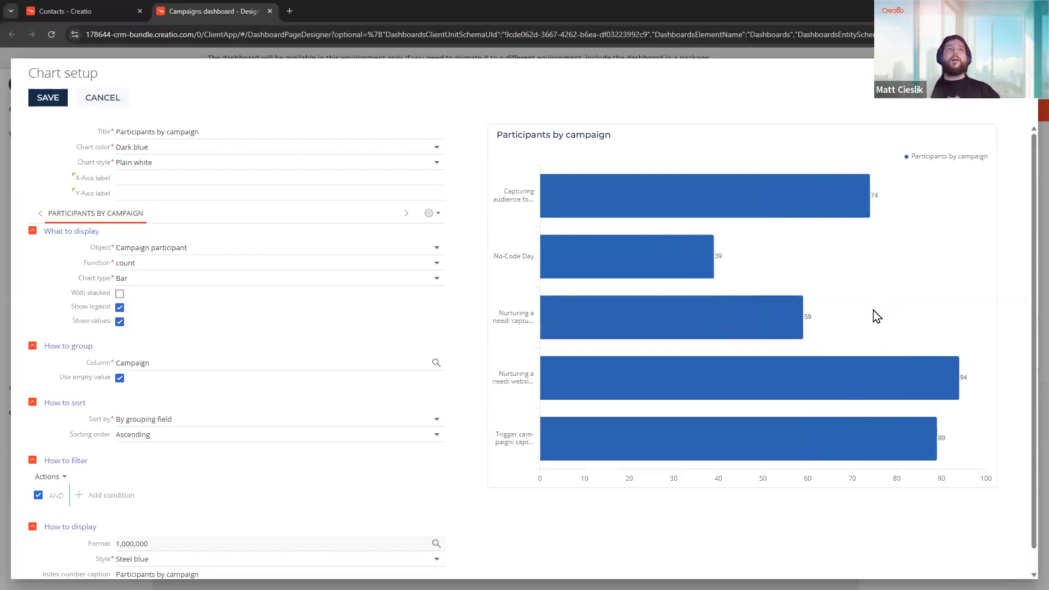
{"action": "mouse_move", "coordinate": [619, 267]}
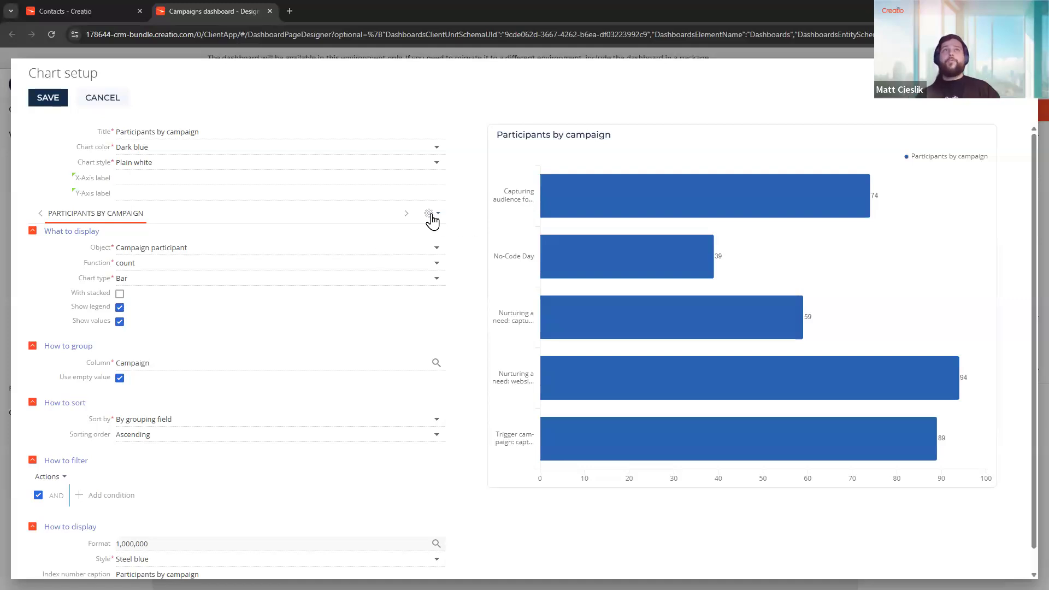
{"action": "left_click", "coordinate": [430, 214]}
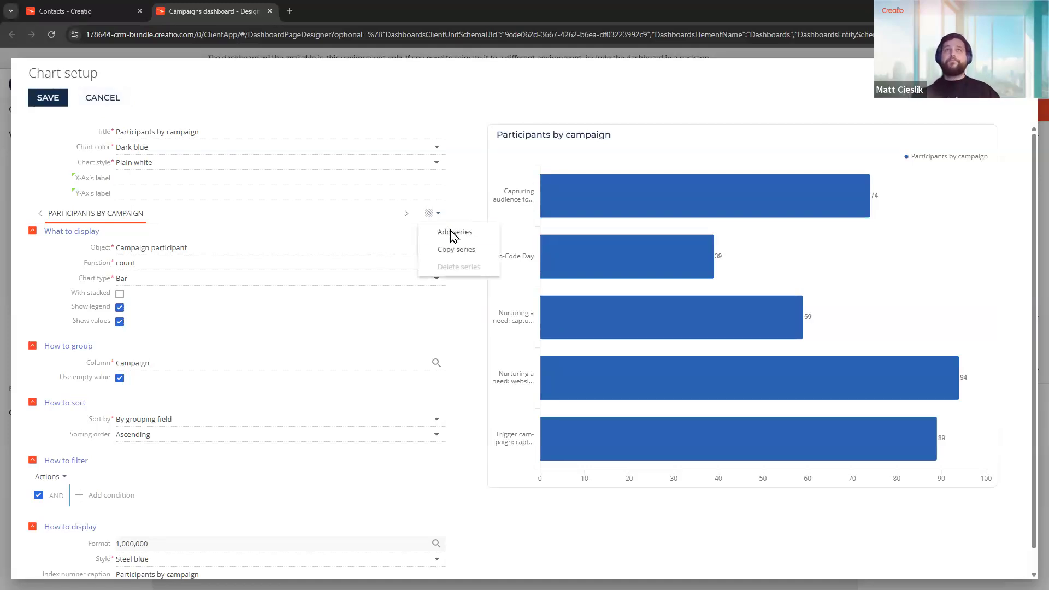
{"action": "left_click", "coordinate": [299, 484]}
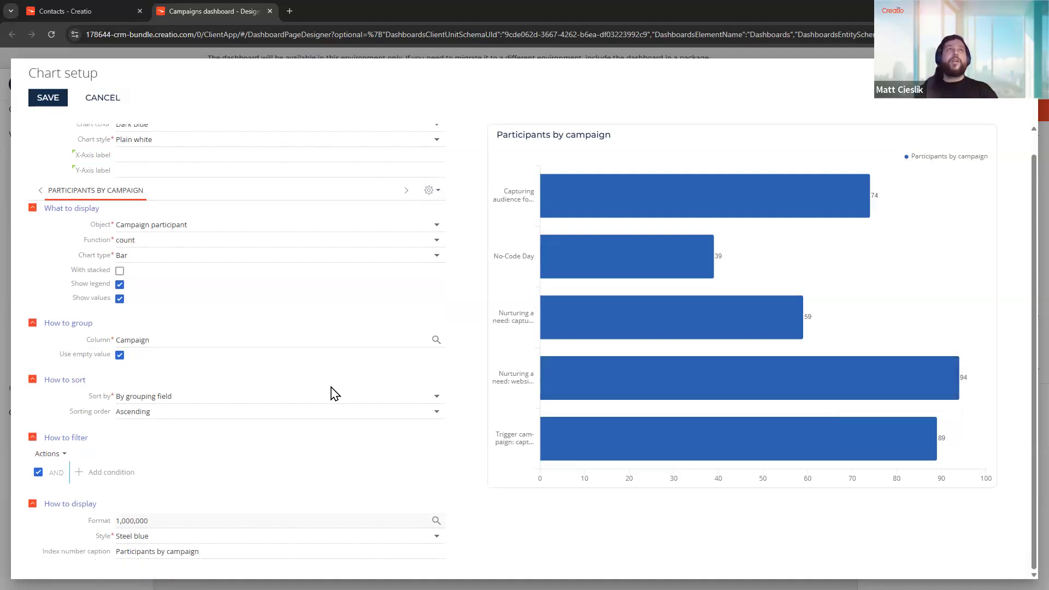
Add a filter condition to the chart series so that Status equals Exited or Reached the goal.
{"action": "scroll", "coordinate": [287, 431], "scroll_direction": "down", "scroll_amount": 1}
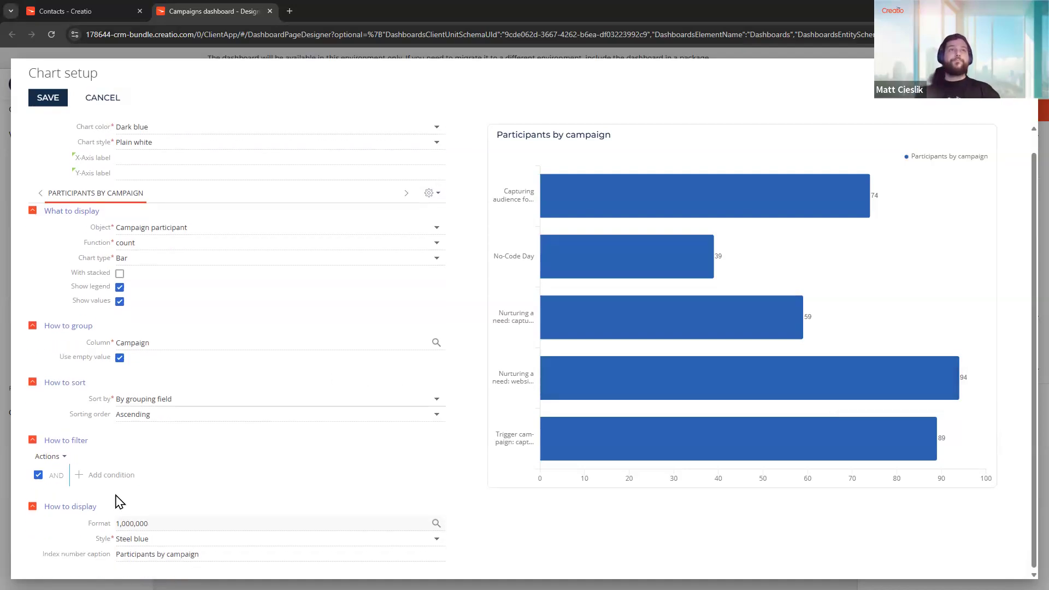
{"action": "left_click", "coordinate": [109, 473]}
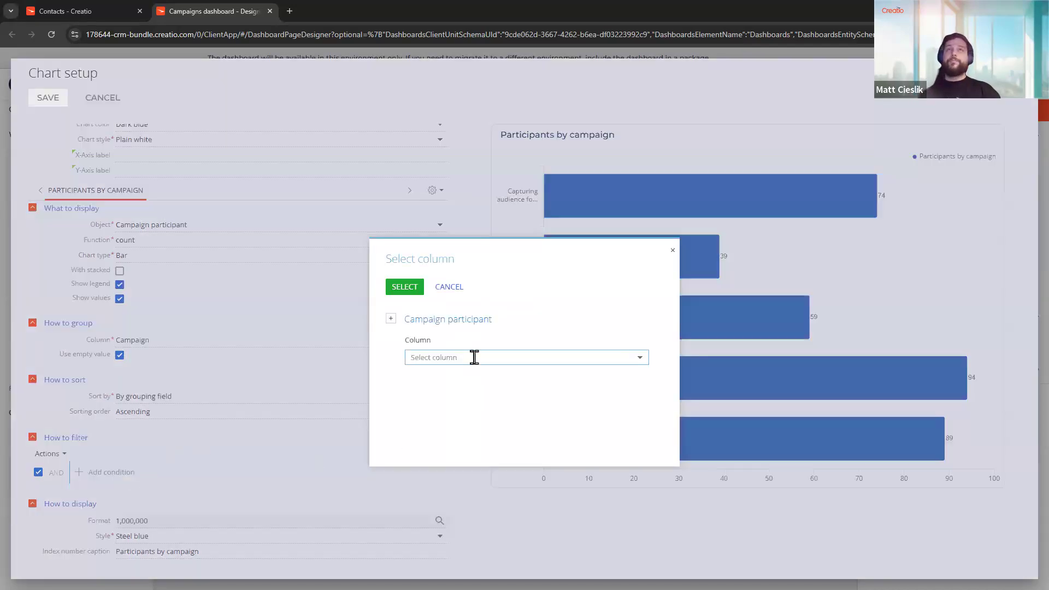
{"action": "left_click", "coordinate": [474, 357]}
{"action": "scroll", "coordinate": [507, 464], "scroll_direction": "down", "scroll_amount": 2}
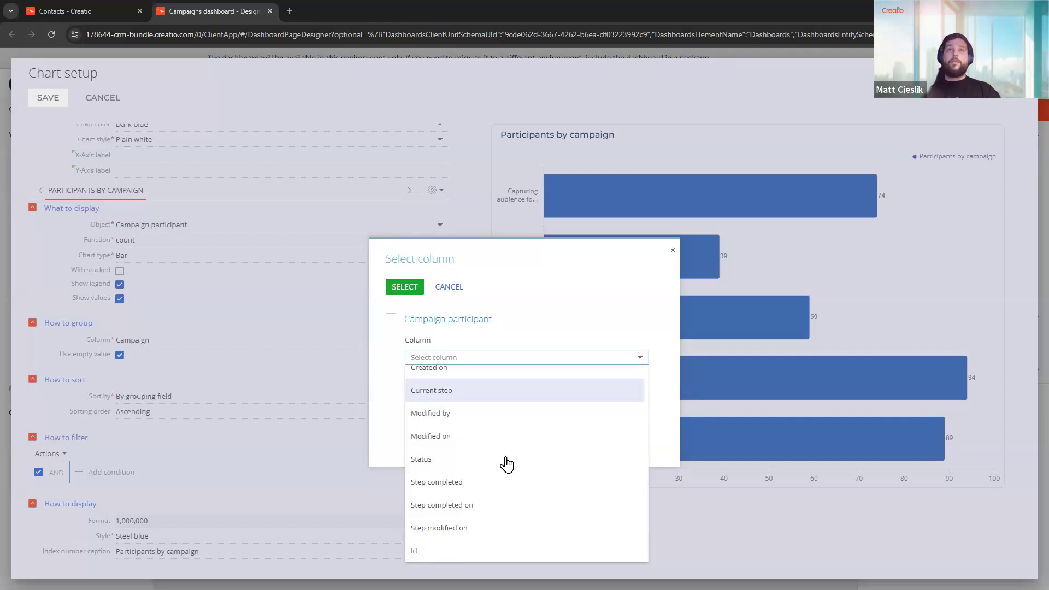
{"action": "left_click", "coordinate": [411, 295]}
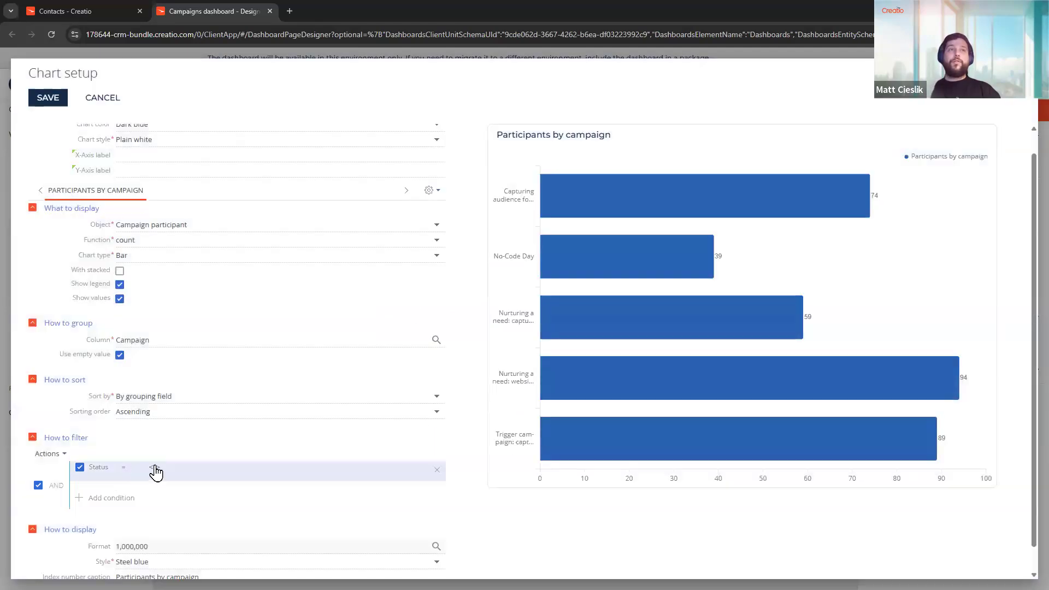
{"action": "left_click", "coordinate": [154, 467]}
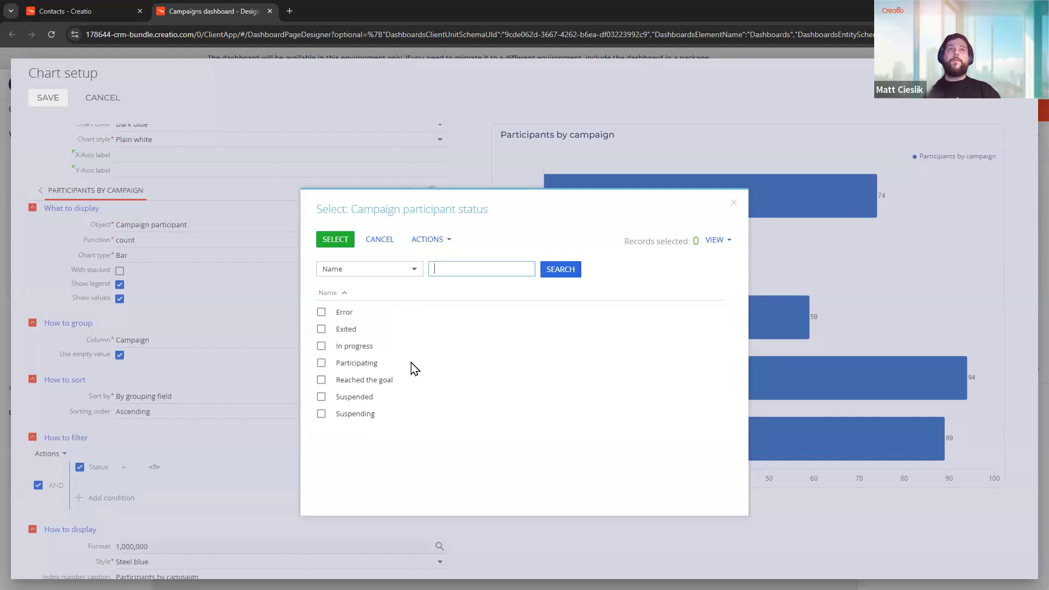
{"action": "left_click", "coordinate": [402, 330]}
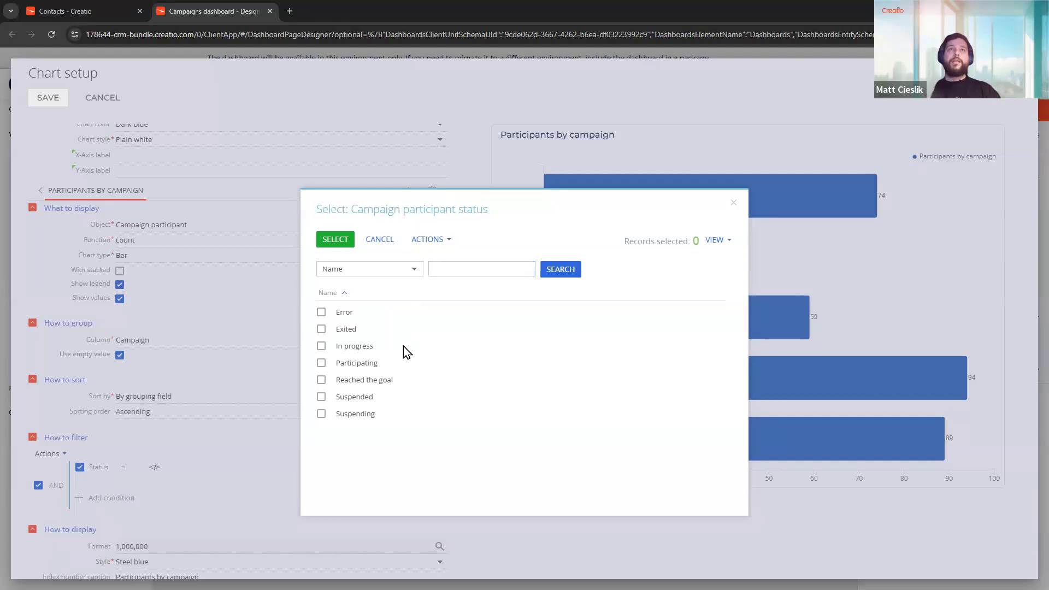
{"action": "left_click", "coordinate": [413, 385]}
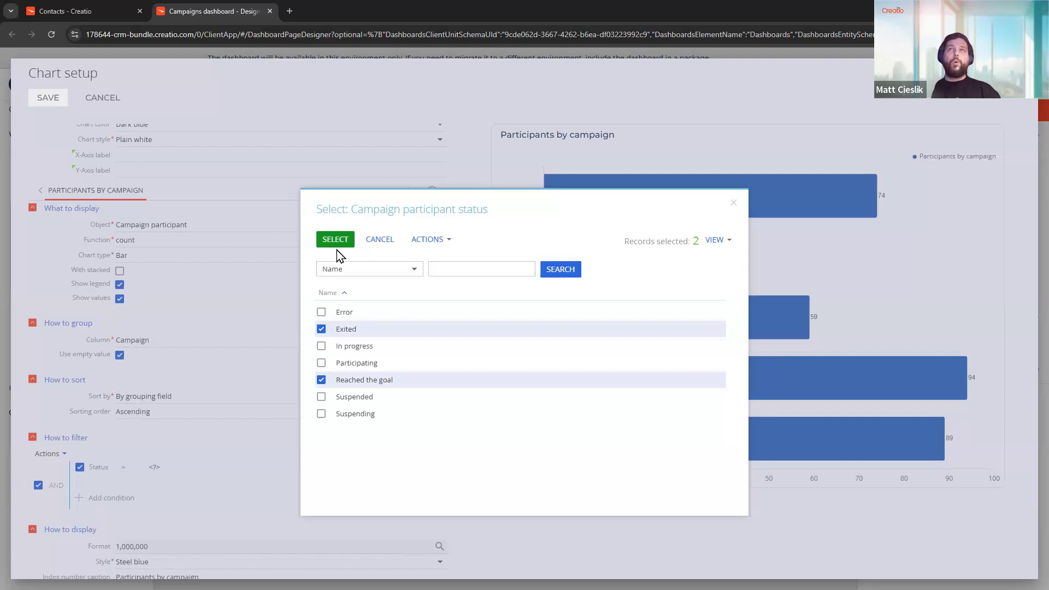
{"action": "left_click", "coordinate": [335, 239]}
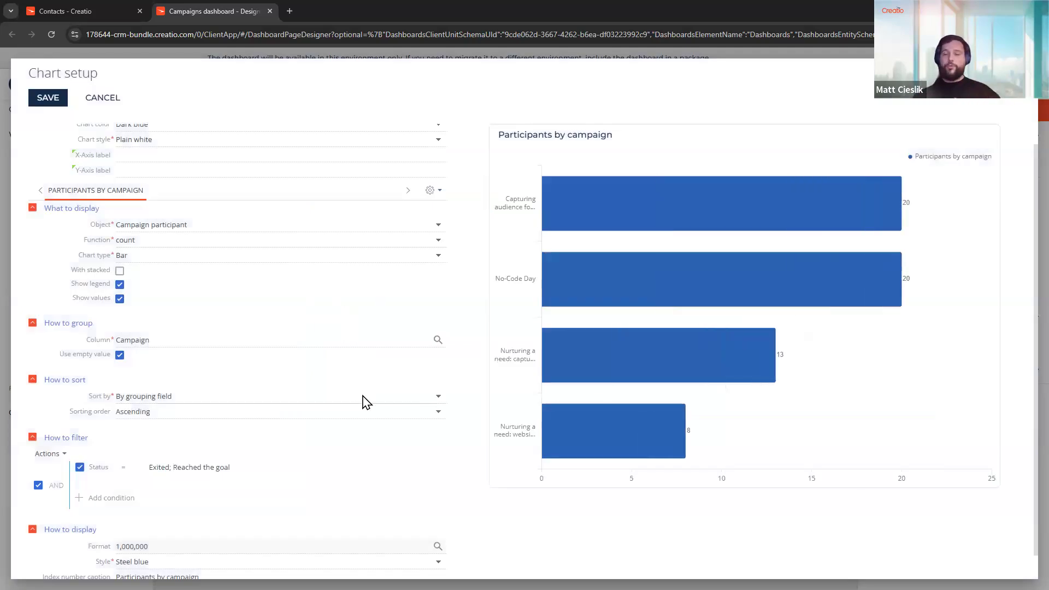
Change the series' index number caption to "Participants exited".
{"action": "scroll", "coordinate": [182, 534], "scroll_direction": "down", "scroll_amount": 1}
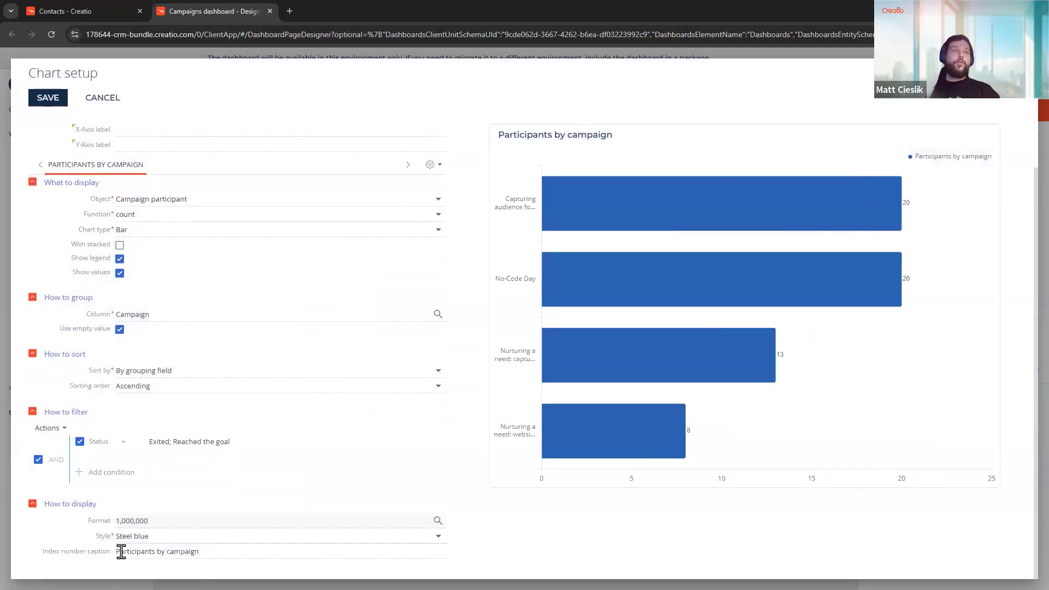
{"action": "double_click", "coordinate": [188, 553]}
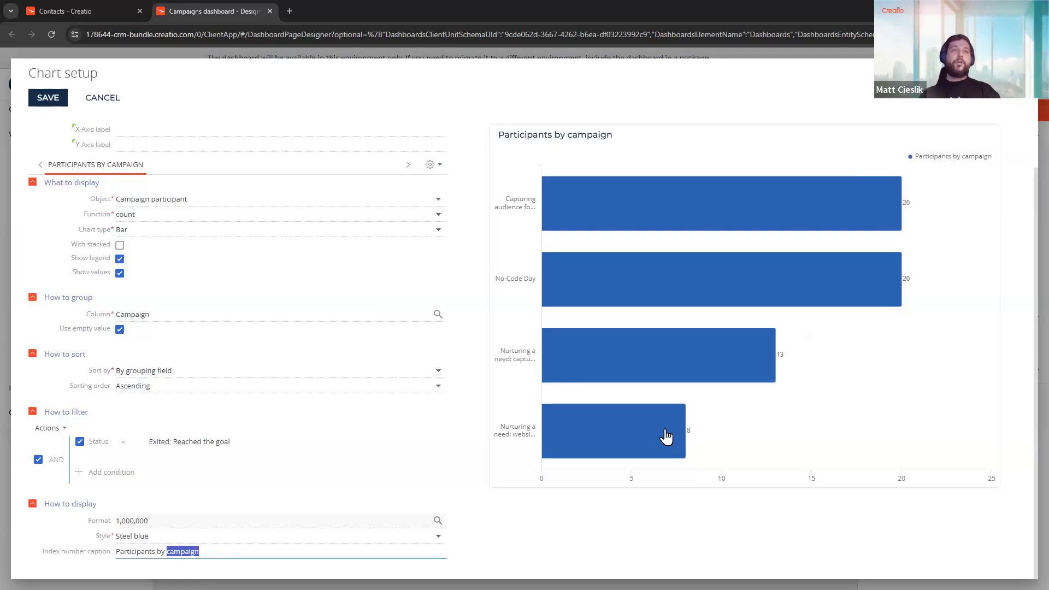
{"action": "mouse_move", "coordinate": [666, 436]}
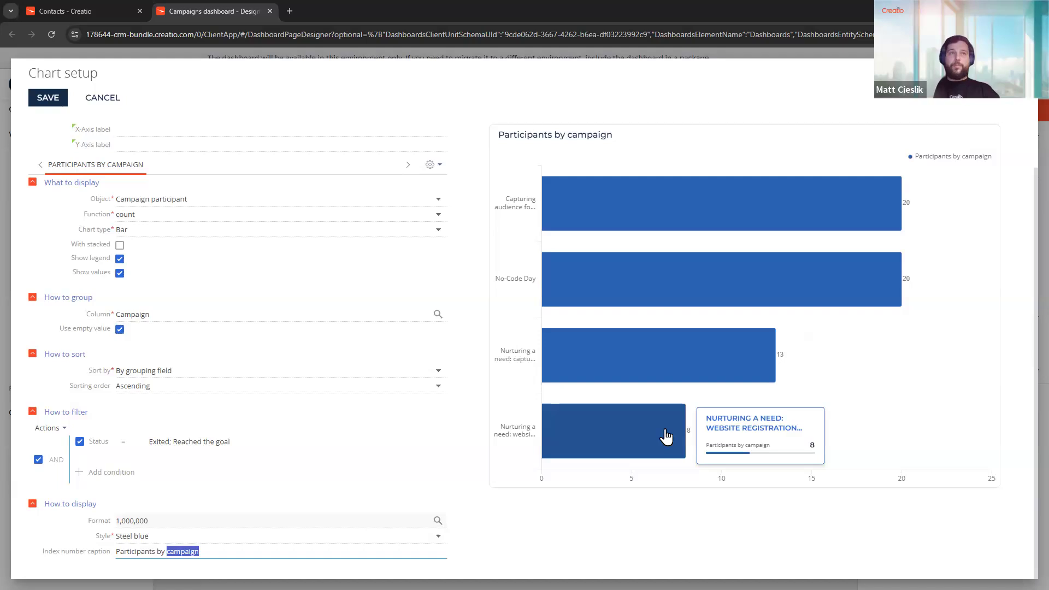
{"action": "type", "text": "W"}
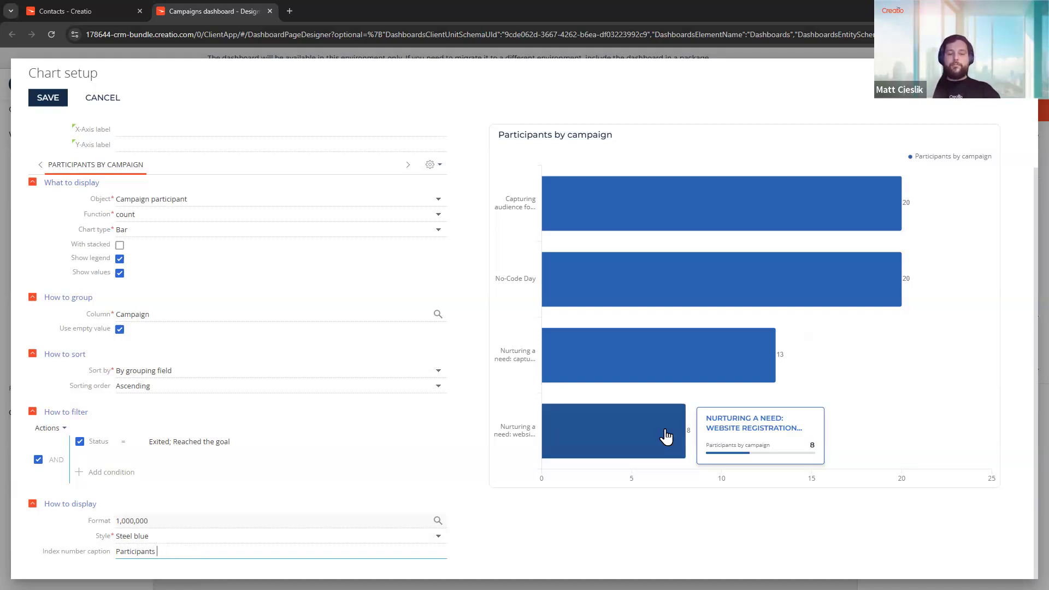
{"action": "type", "text": "xited"}
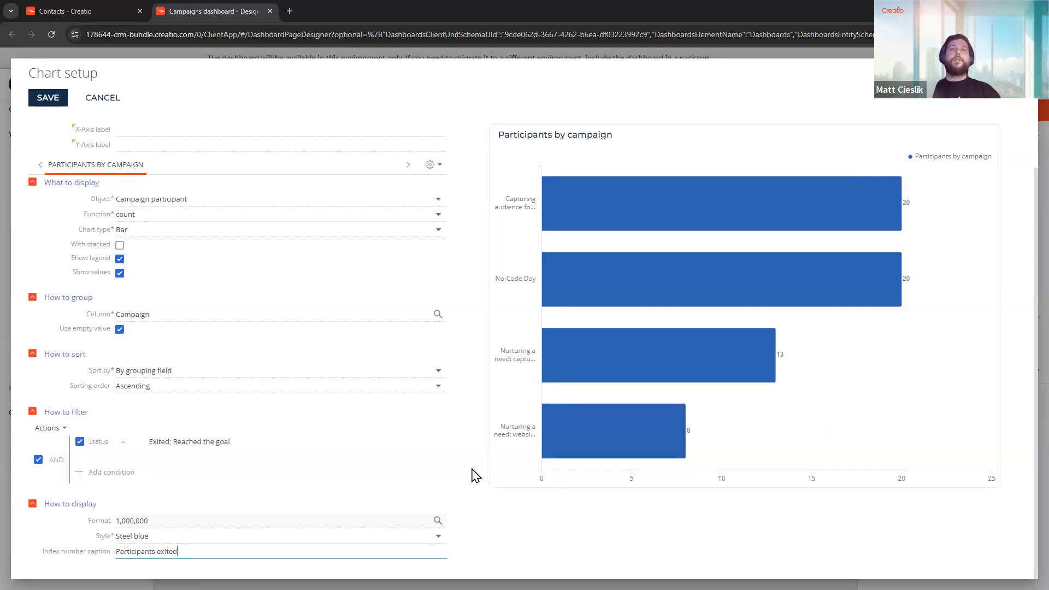
Duplicate the Participants exited series and caption the copy "Participants participating".
{"action": "scroll", "coordinate": [309, 407], "scroll_direction": "up", "scroll_amount": 2}
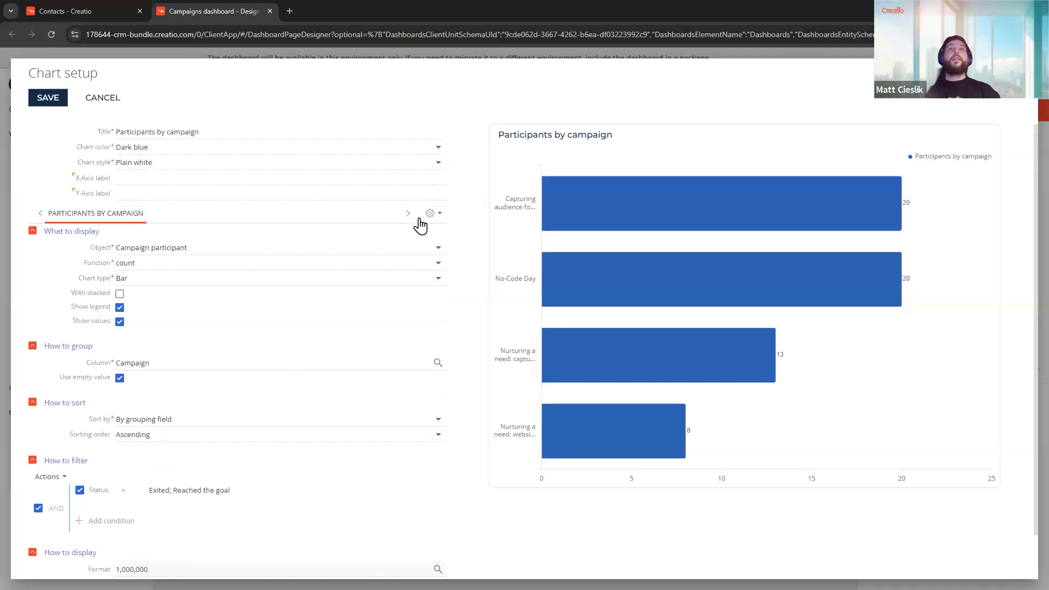
{"action": "left_click", "coordinate": [440, 214]}
{"action": "left_click", "coordinate": [451, 250]}
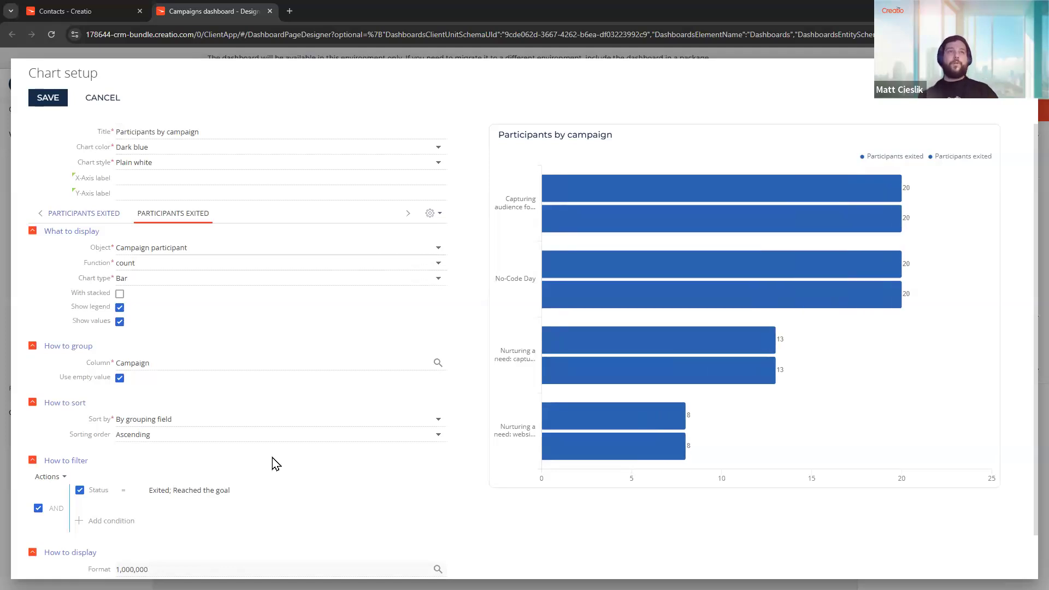
{"action": "scroll", "coordinate": [215, 549], "scroll_direction": "down", "scroll_amount": 1}
{"action": "double_click", "coordinate": [166, 550]}
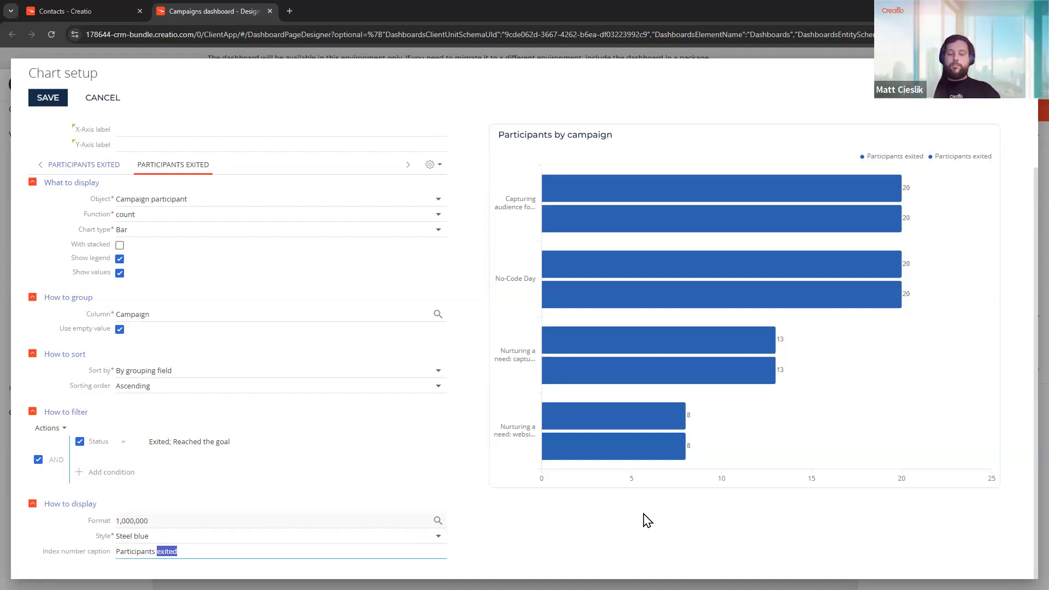
{"action": "type", "text": "participa"}
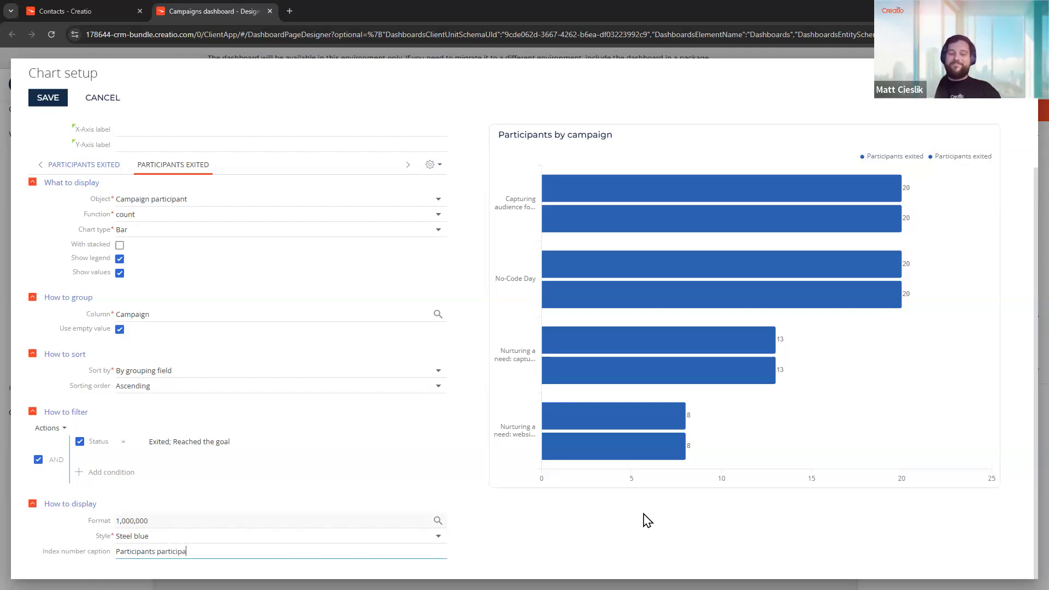
{"action": "type", "text": "ting"}
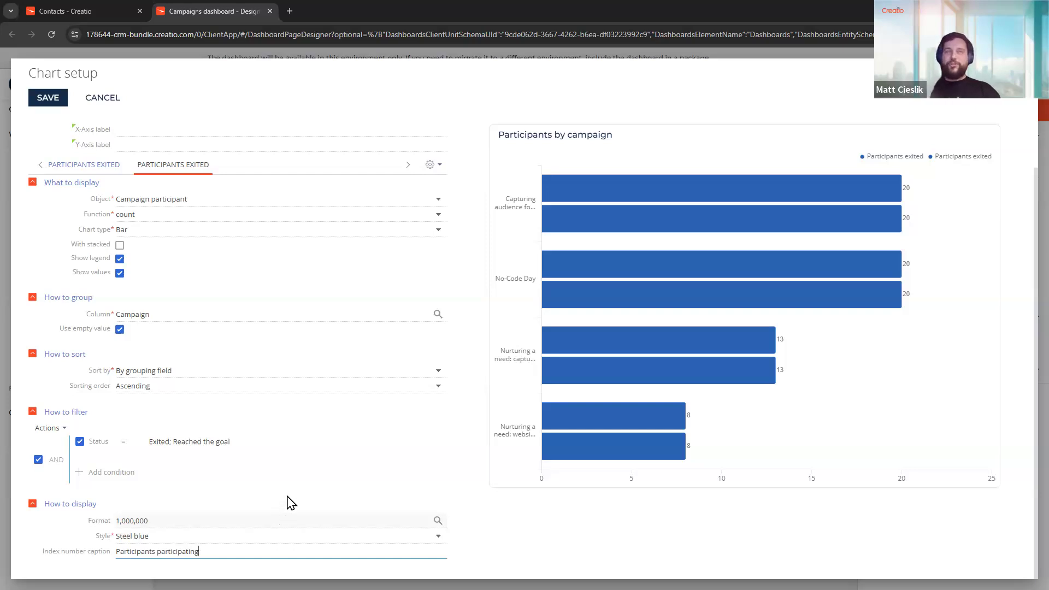
Change the Participants participating series' Status filter to Error, In progress, Participating, Suspended and Suspending.
{"action": "left_click", "coordinate": [216, 443]}
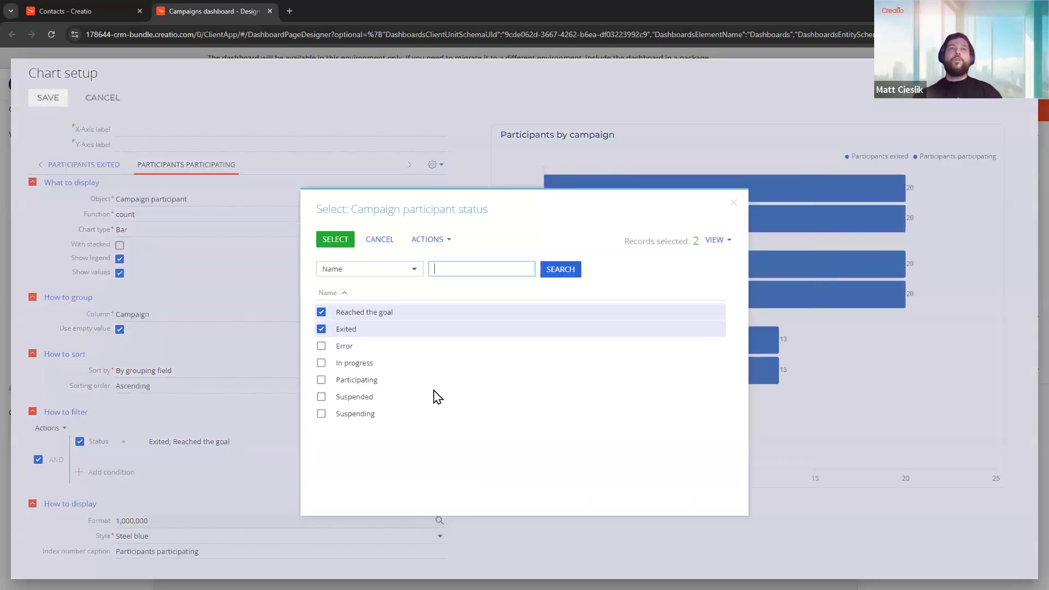
{"action": "left_click", "coordinate": [379, 314]}
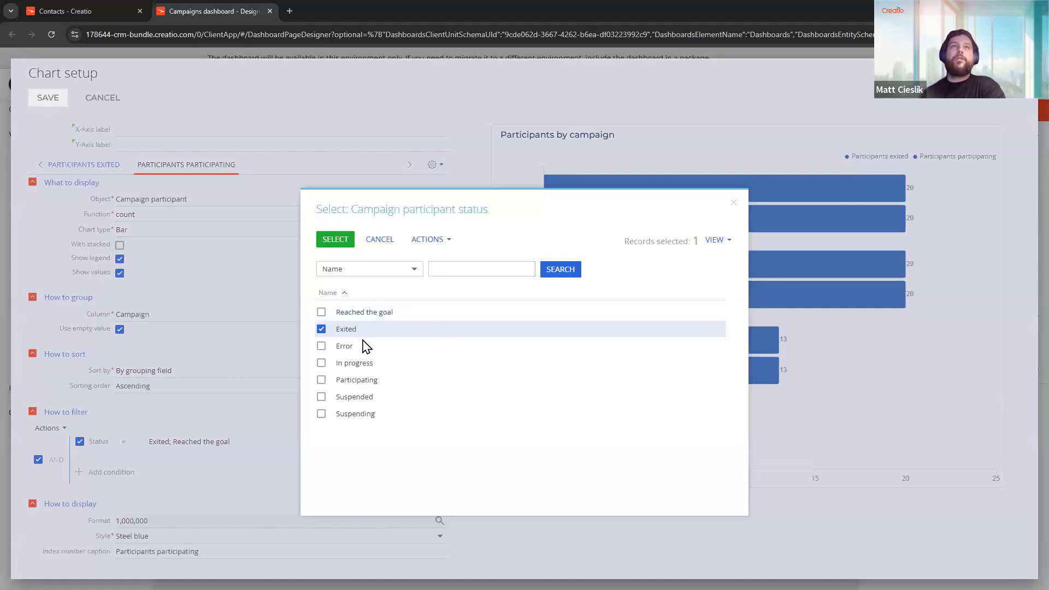
{"action": "left_click", "coordinate": [363, 335]}
{"action": "left_click", "coordinate": [363, 350]}
{"action": "left_click", "coordinate": [363, 365]}
{"action": "left_click", "coordinate": [365, 382]}
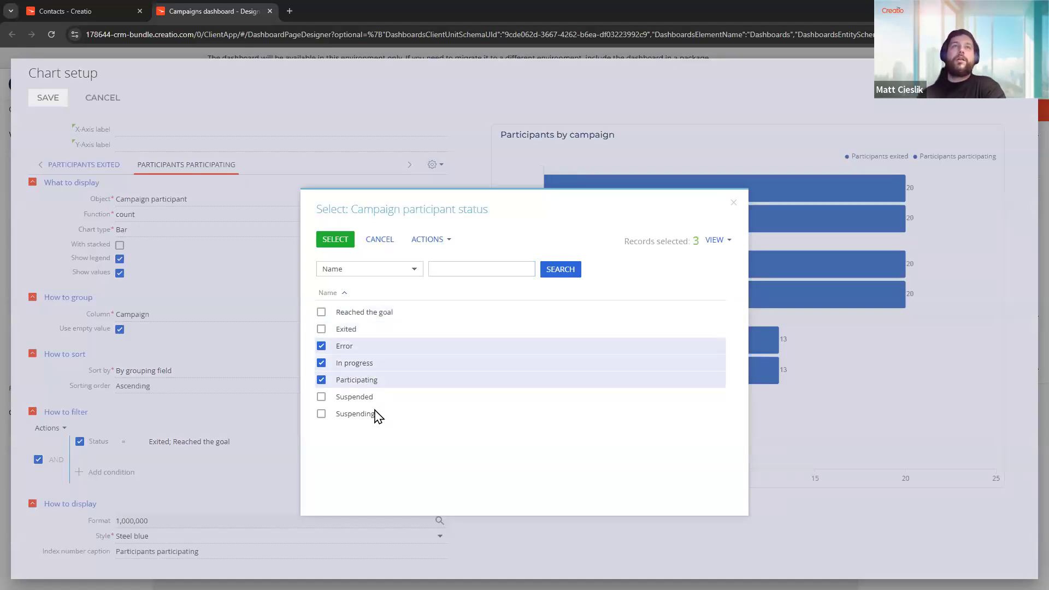
{"action": "left_click", "coordinate": [367, 398]}
{"action": "left_click", "coordinate": [375, 414]}
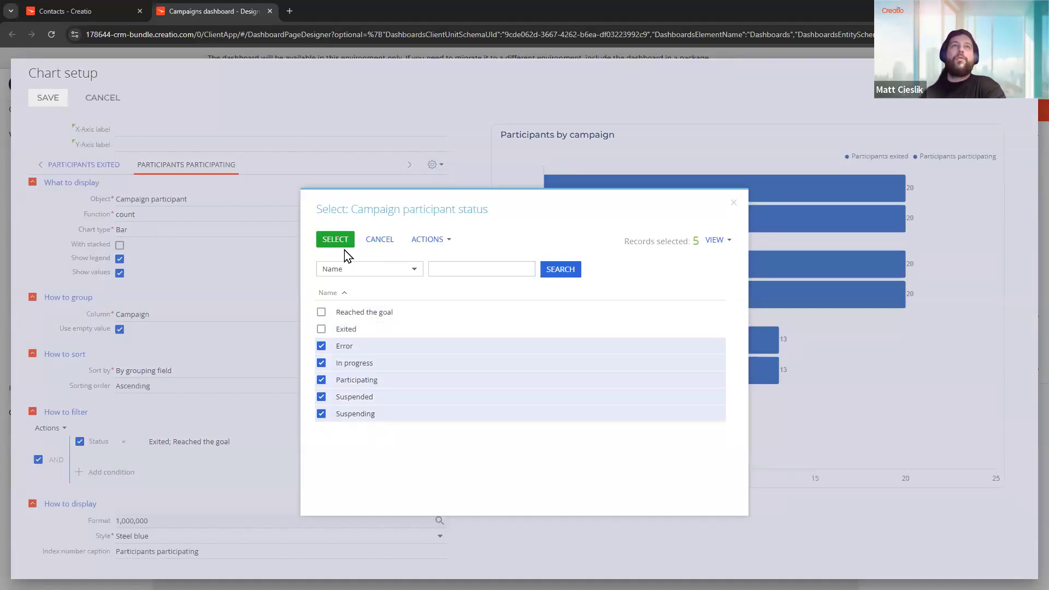
{"action": "left_click", "coordinate": [335, 241]}
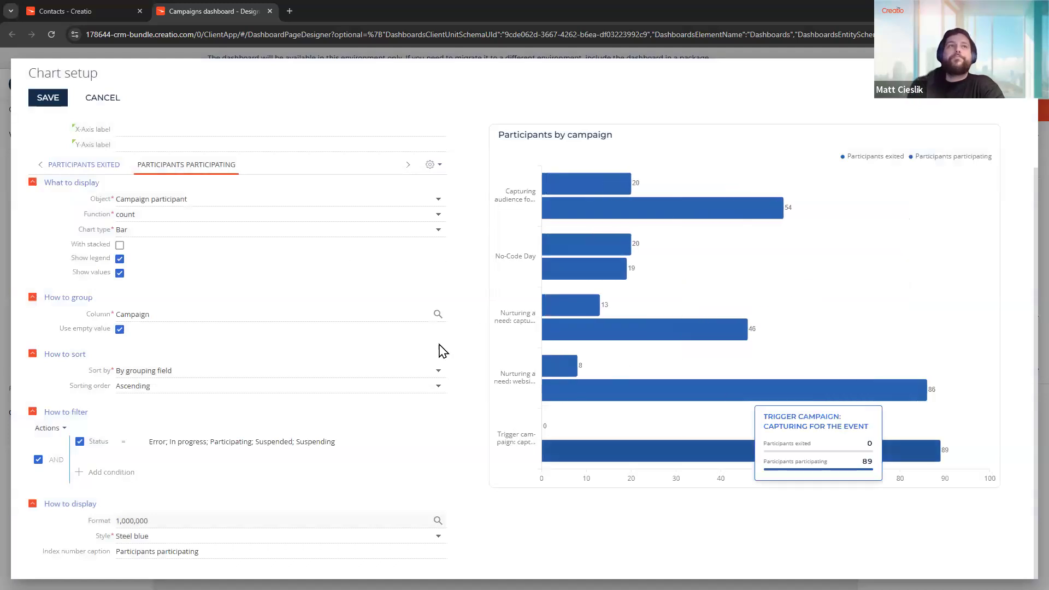
Turn on stacking for the chart and set the chart type of both series to Column.
{"action": "left_click", "coordinate": [120, 244]}
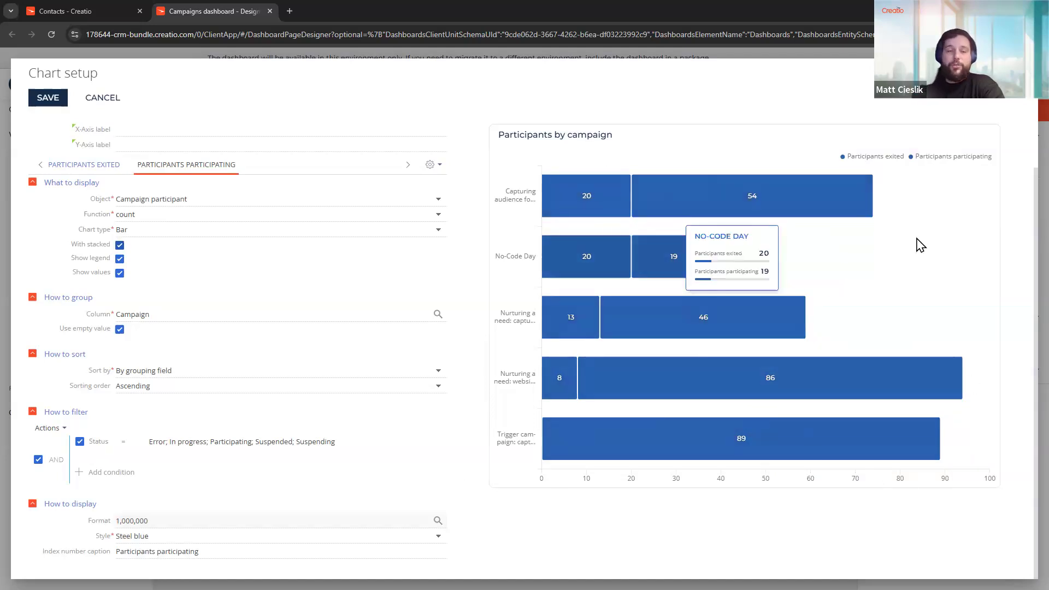
{"action": "left_click", "coordinate": [274, 230]}
{"action": "left_click", "coordinate": [271, 382]}
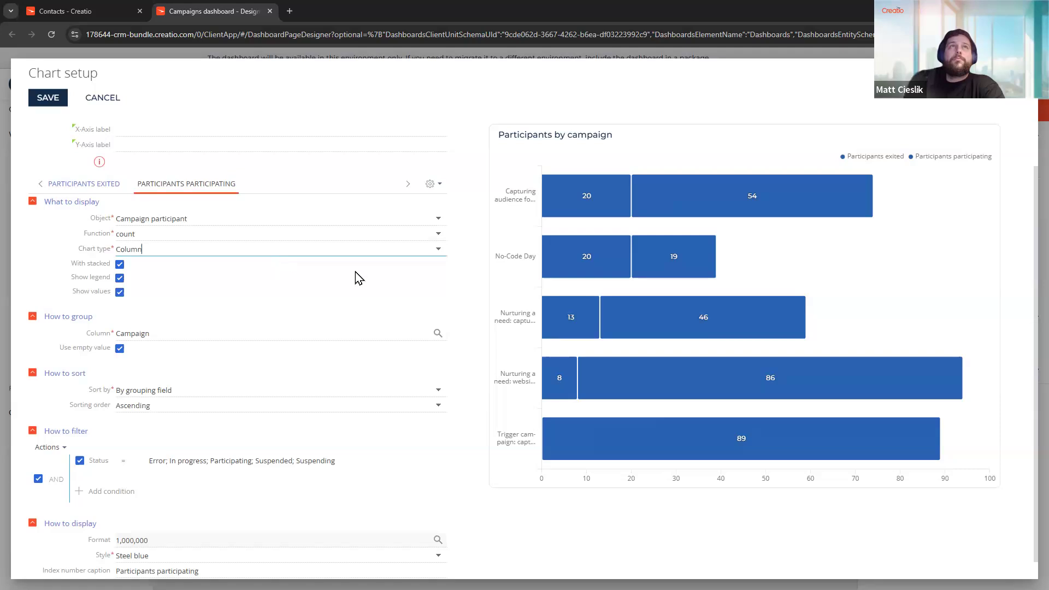
{"action": "scroll", "coordinate": [354, 270], "scroll_direction": "up", "scroll_amount": 1}
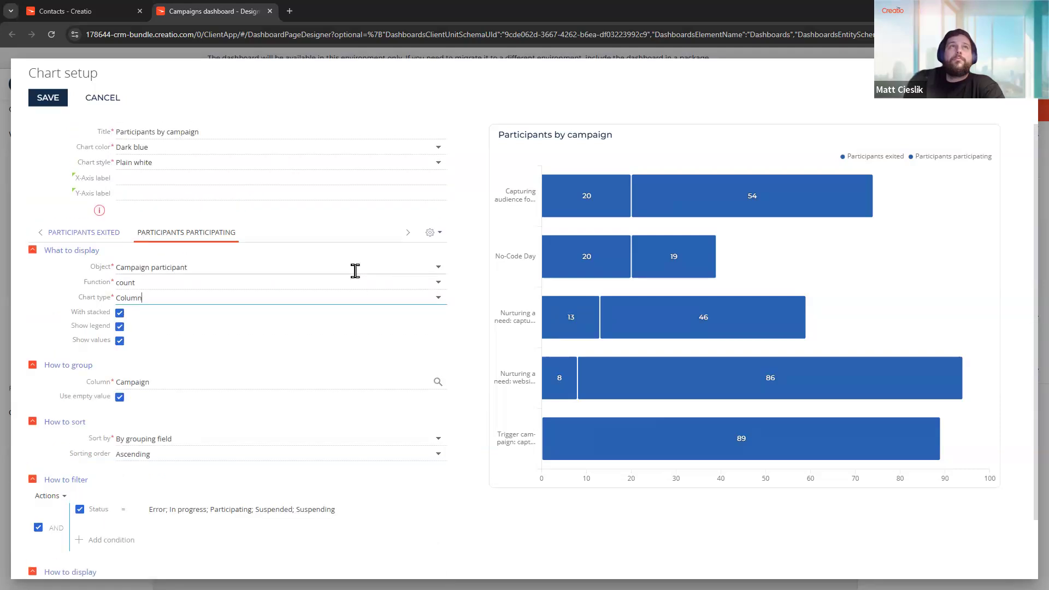
{"action": "left_click", "coordinate": [108, 233]}
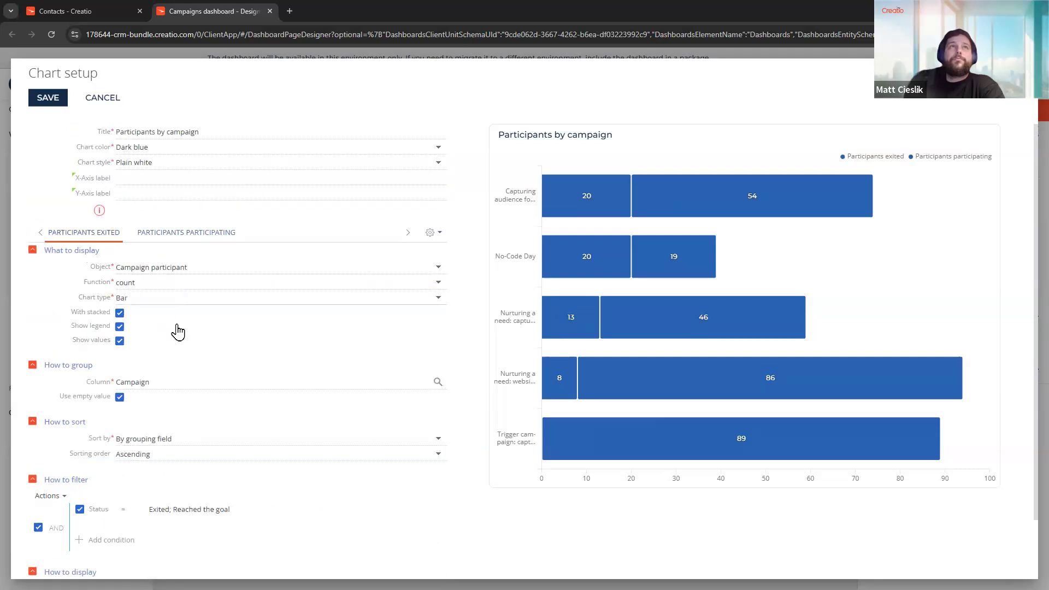
{"action": "left_click", "coordinate": [219, 297]}
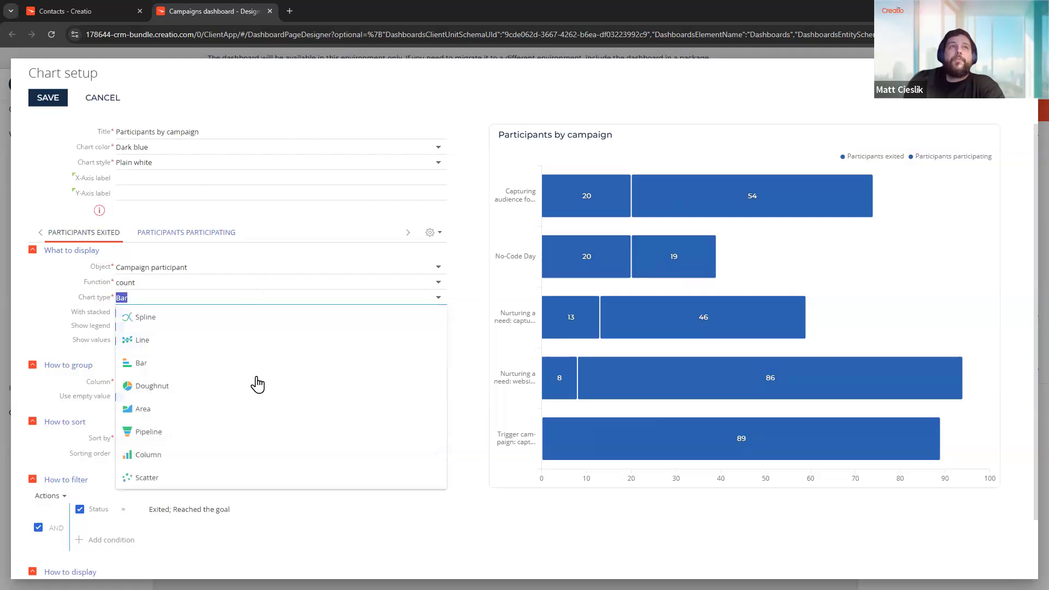
{"action": "left_click", "coordinate": [266, 461]}
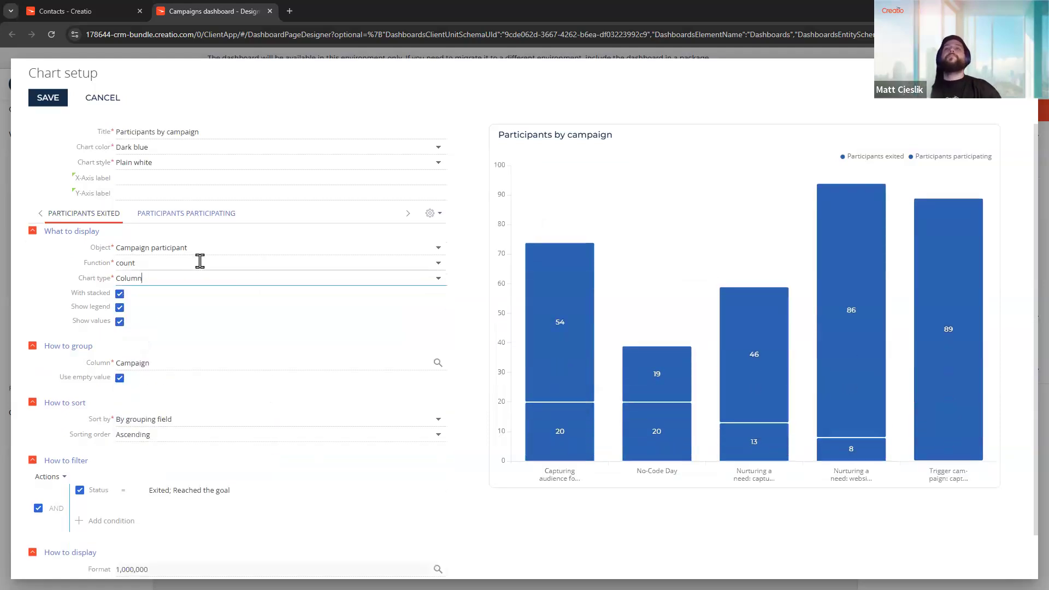
Set the Participants exited series' style to Green and the chart style to Partially colored.
{"action": "scroll", "coordinate": [247, 452], "scroll_direction": "down", "scroll_amount": 2}
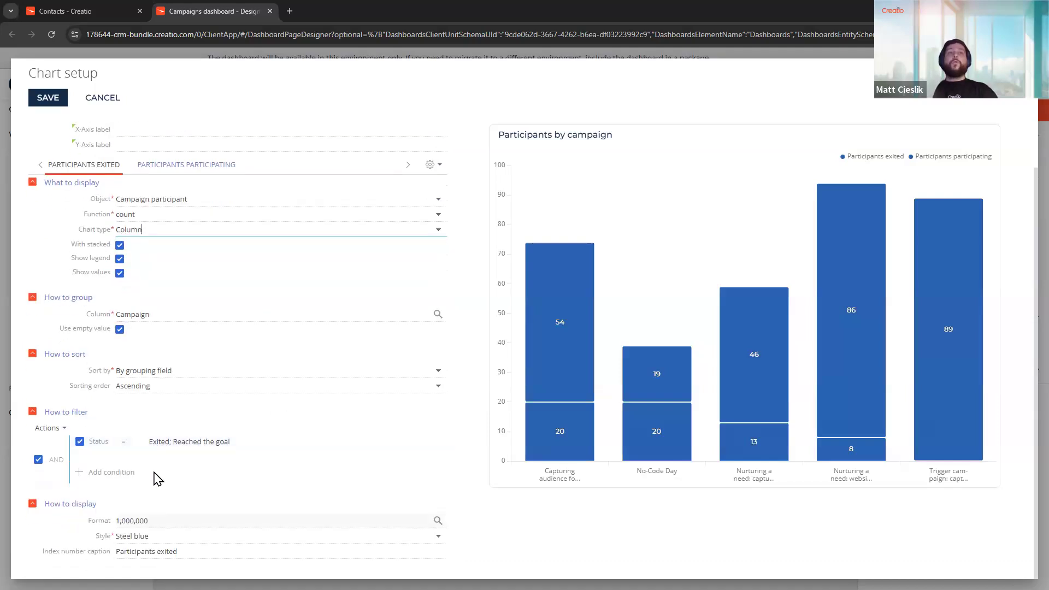
{"action": "left_click", "coordinate": [237, 541]}
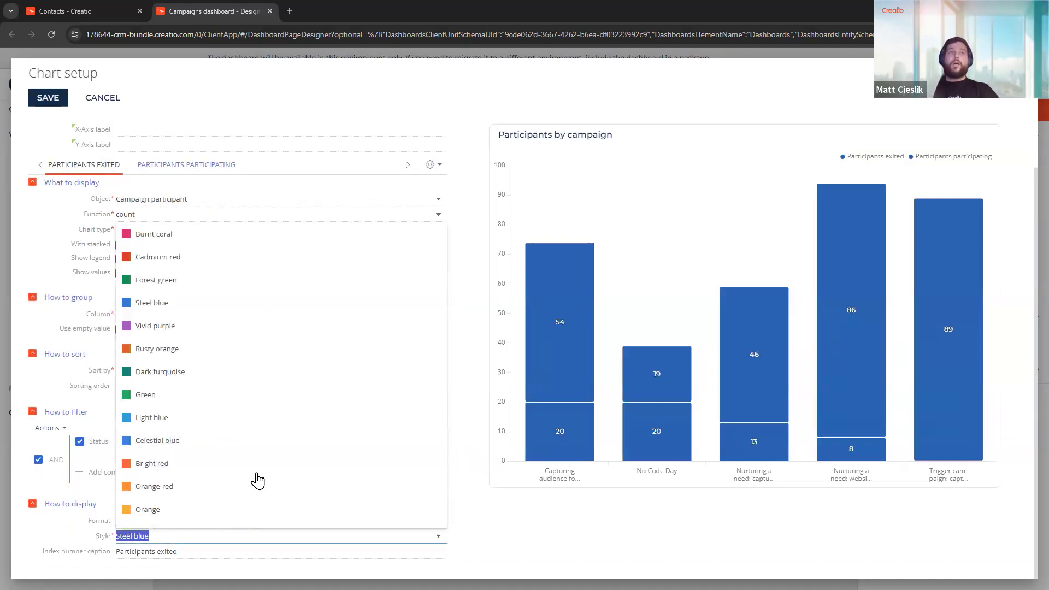
{"action": "left_click", "coordinate": [267, 397]}
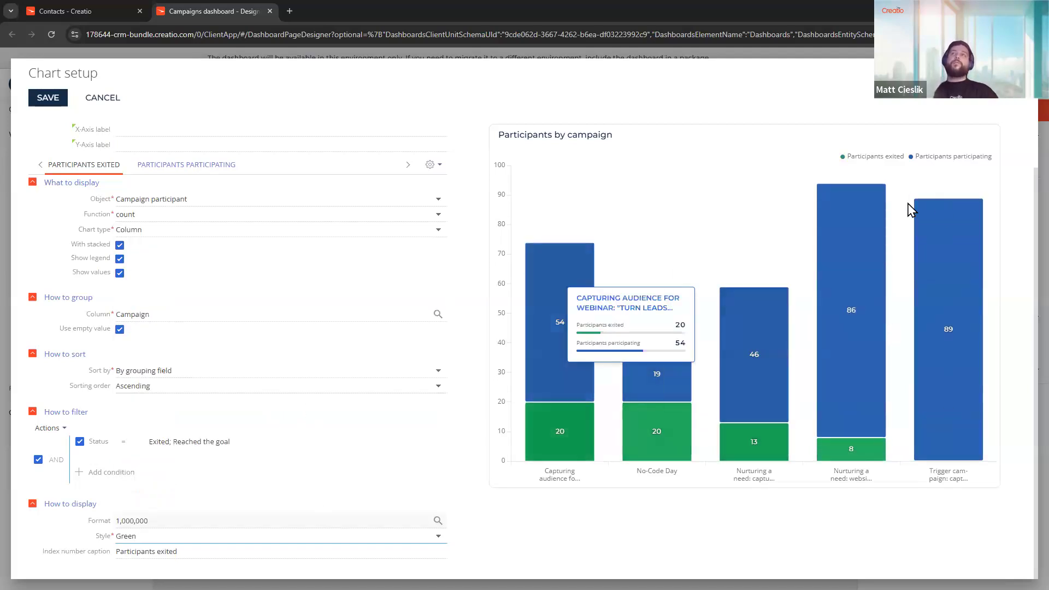
{"action": "scroll", "coordinate": [380, 398], "scroll_direction": "up", "scroll_amount": 2}
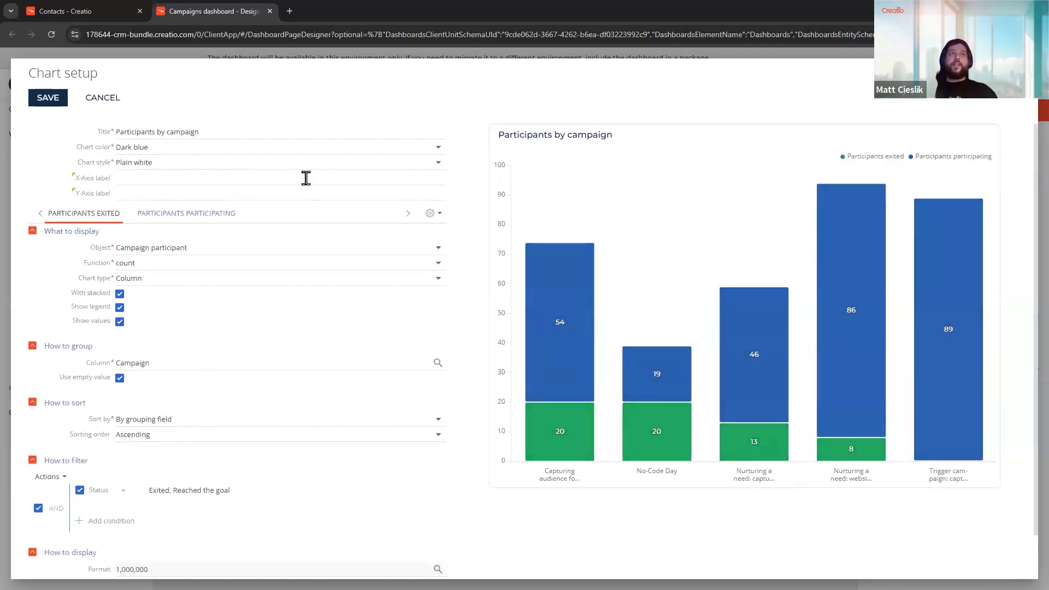
{"action": "left_click", "coordinate": [329, 162]}
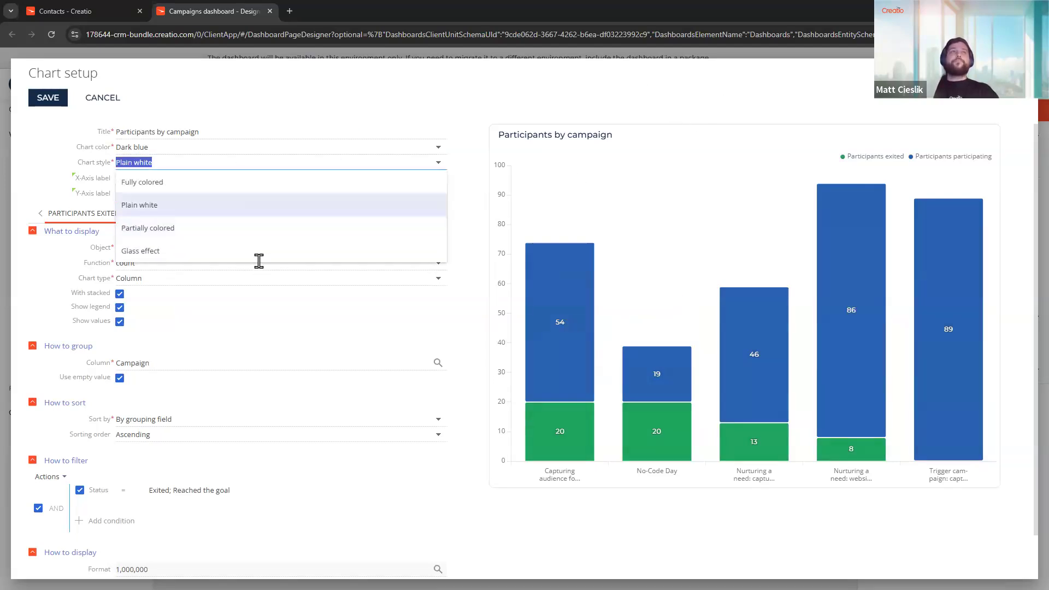
{"action": "left_click", "coordinate": [262, 239]}
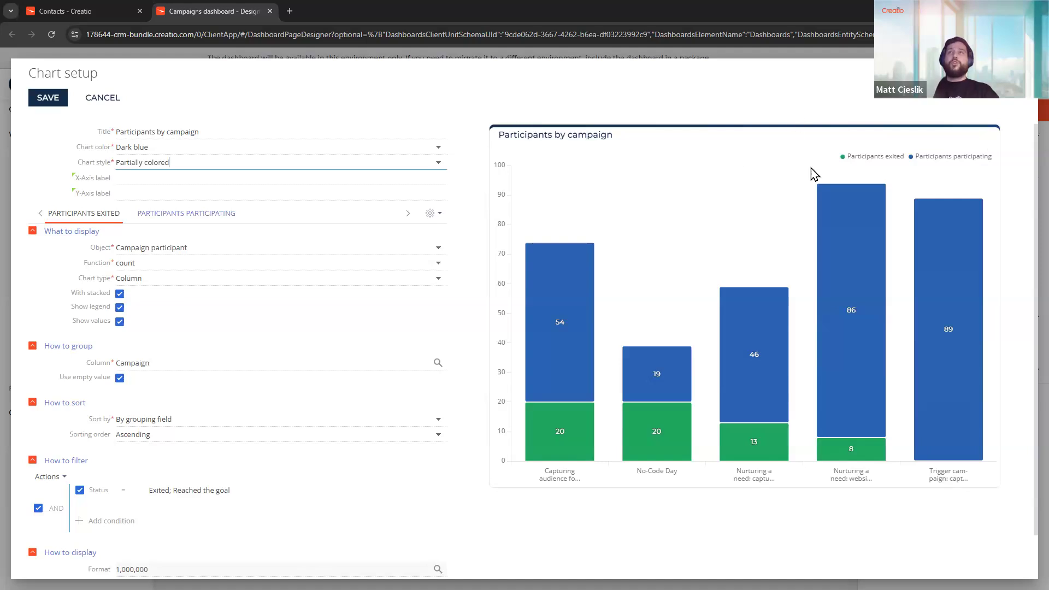
Save the chart setup, then add a metric widget above the chart and title it "Campaign Participants".
{"action": "left_click", "coordinate": [45, 99]}
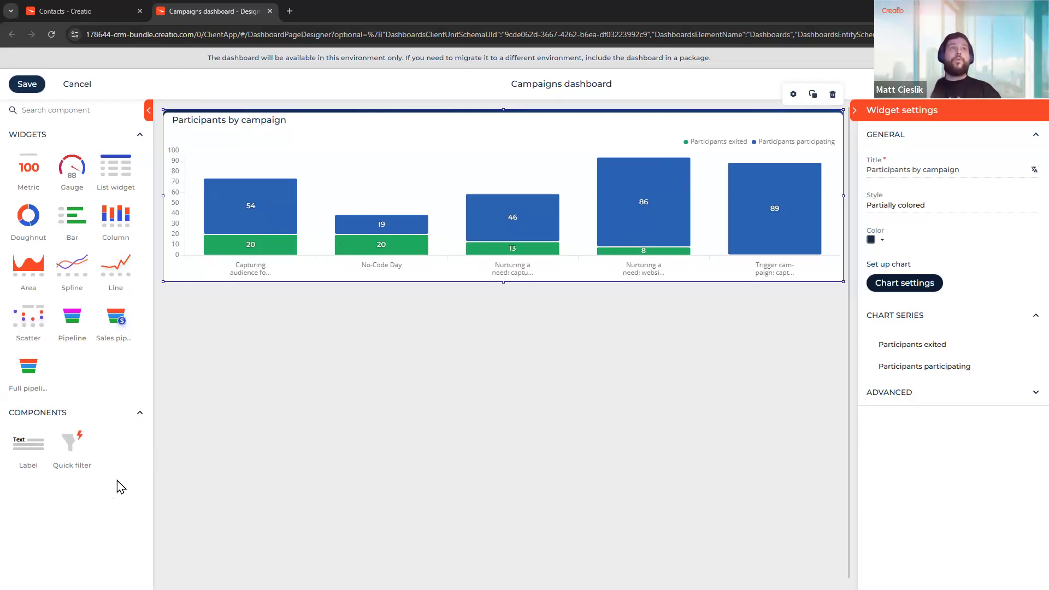
{"action": "left_click_drag", "start_coordinate": [29, 168], "coordinate": [195, 136]}
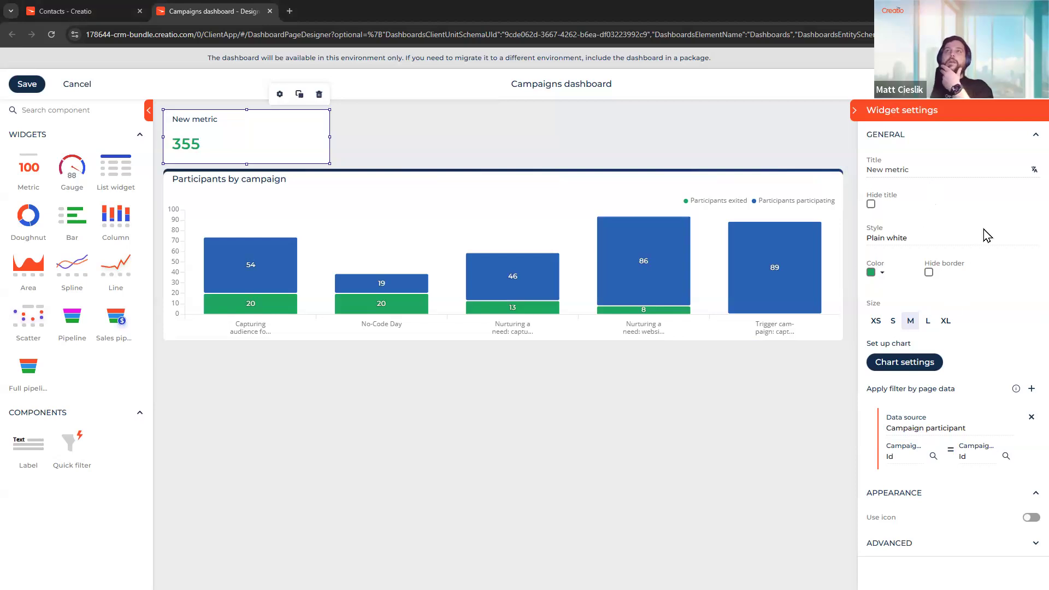
{"action": "left_click", "coordinate": [923, 363]}
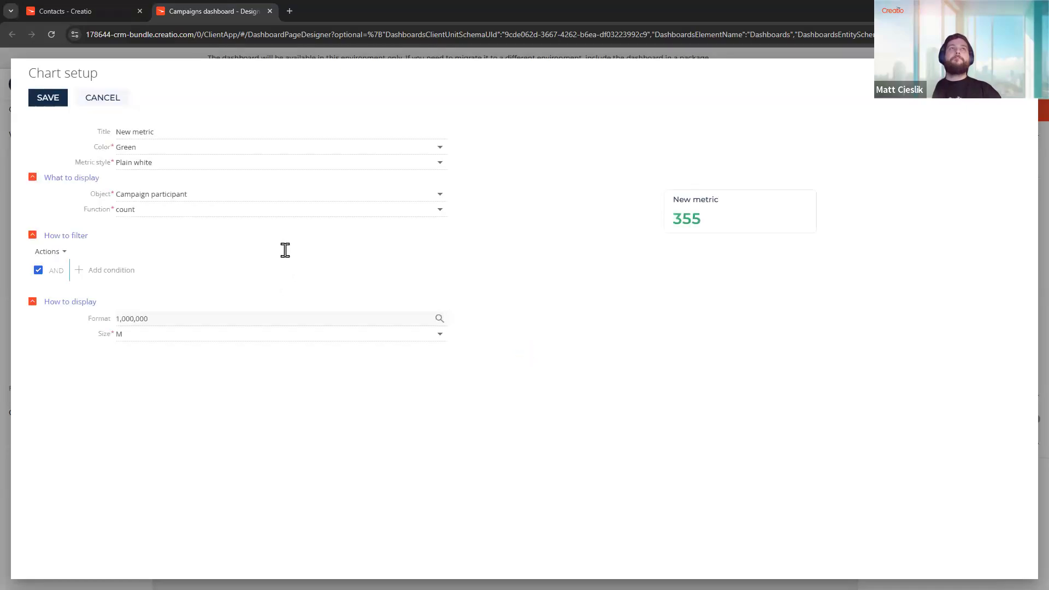
{"action": "left_click", "coordinate": [247, 124]}
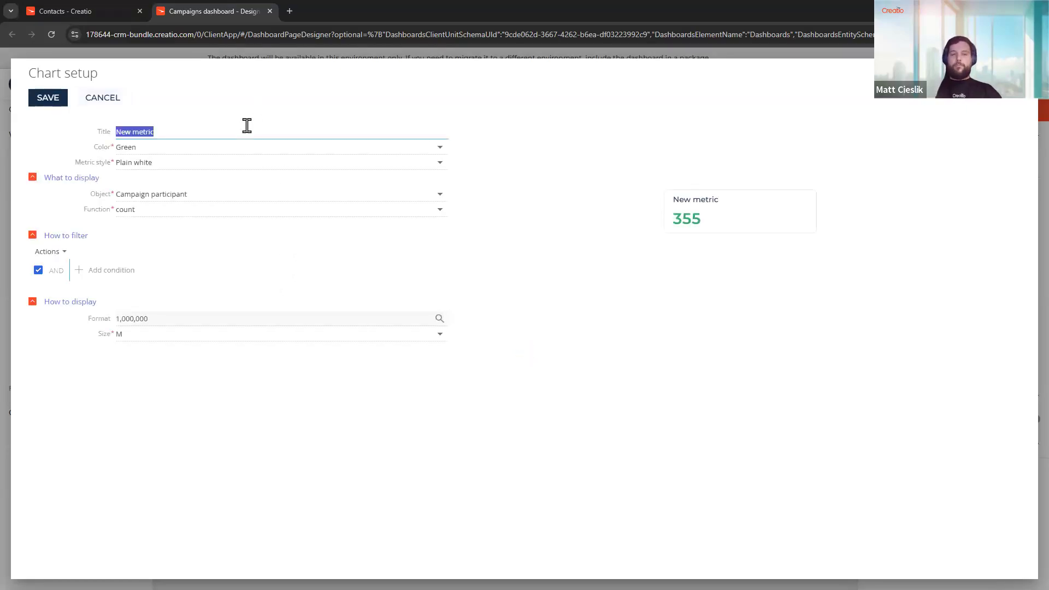
{"action": "type", "text": "Campaign Participants"}
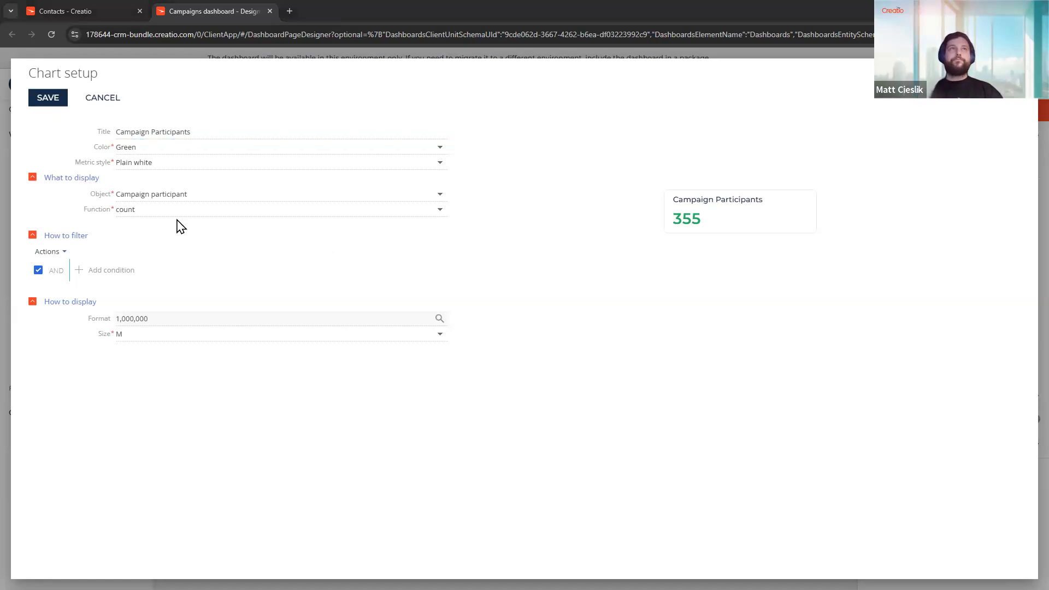
Filter the Campaign Participants metric to records whose Status is Reached the goal or Exited.
{"action": "left_click", "coordinate": [122, 273]}
{"action": "left_click", "coordinate": [492, 363]}
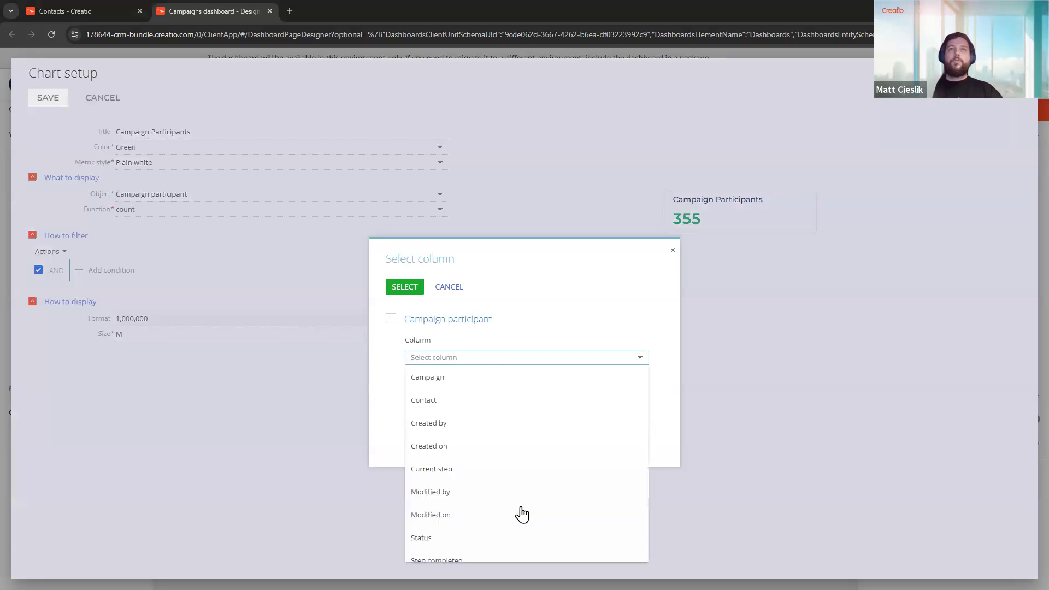
{"action": "left_click", "coordinate": [507, 536]}
{"action": "left_click", "coordinate": [408, 288]}
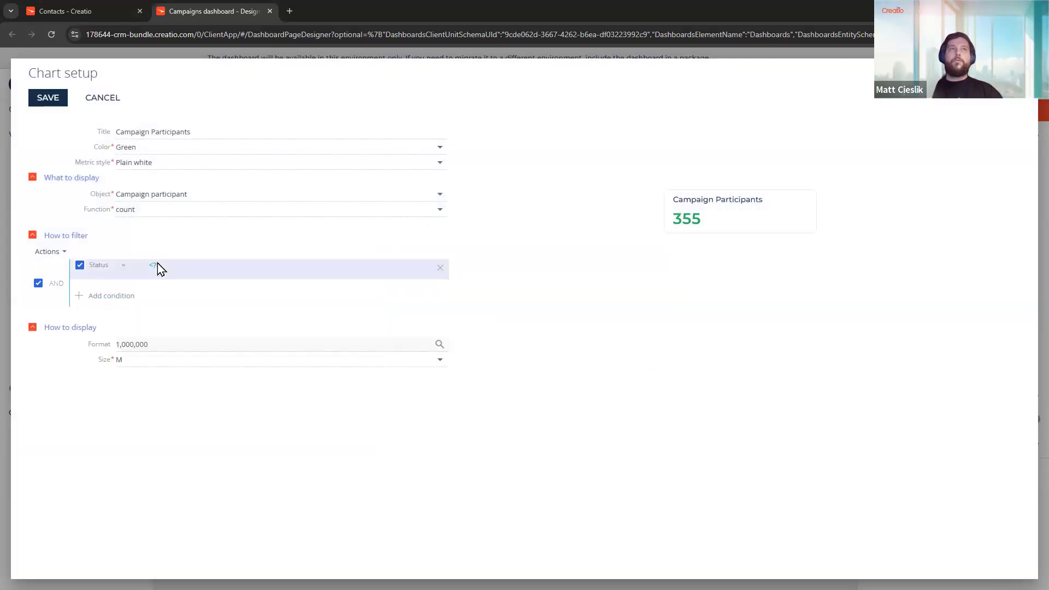
{"action": "left_click", "coordinate": [155, 265]}
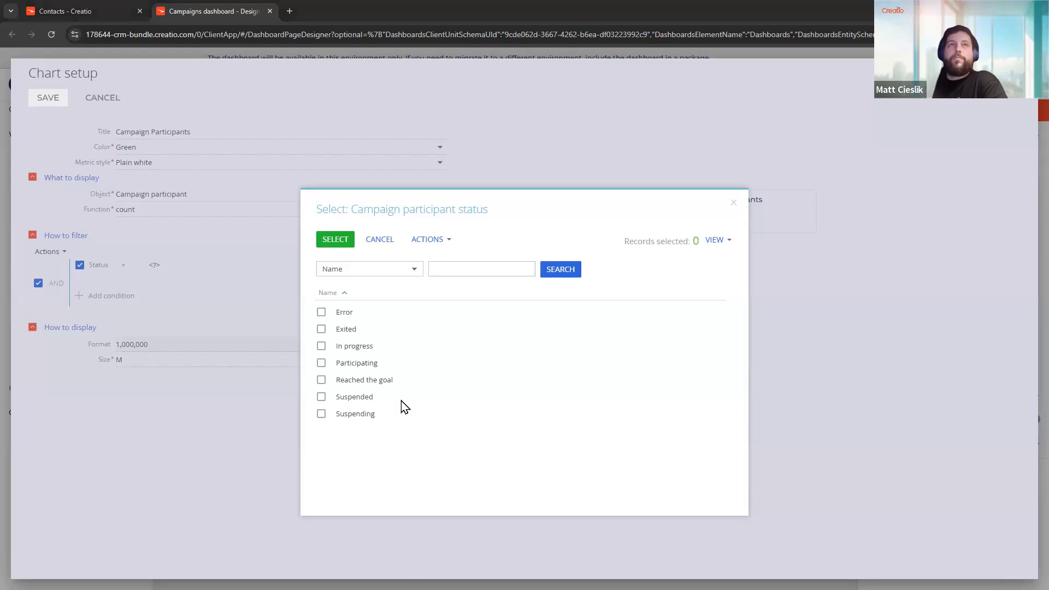
{"action": "left_click", "coordinate": [361, 380]}
{"action": "left_click", "coordinate": [335, 239]}
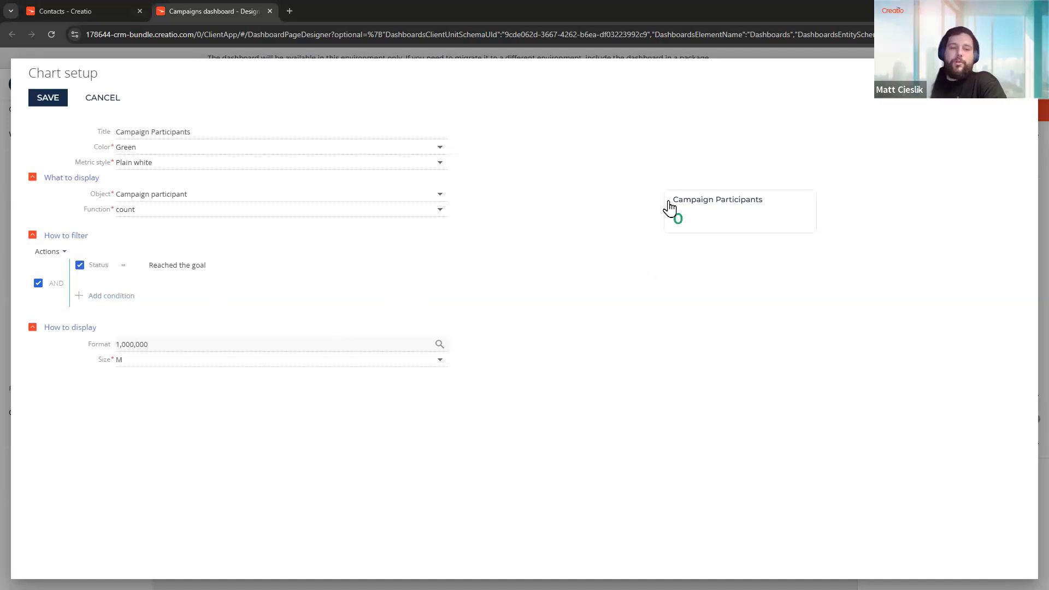
{"action": "left_click", "coordinate": [186, 265]}
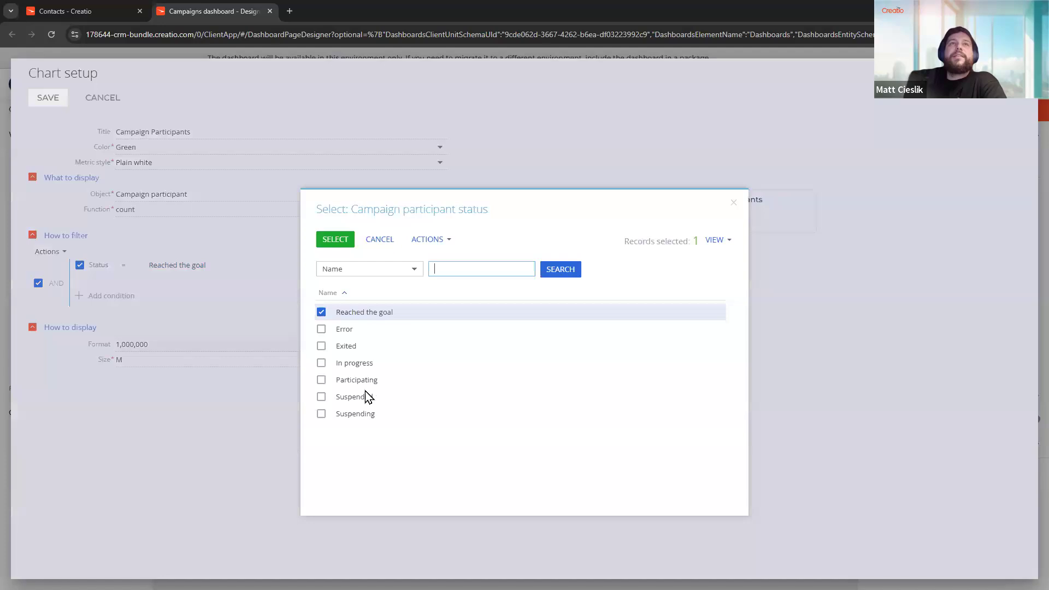
{"action": "left_click", "coordinate": [357, 346]}
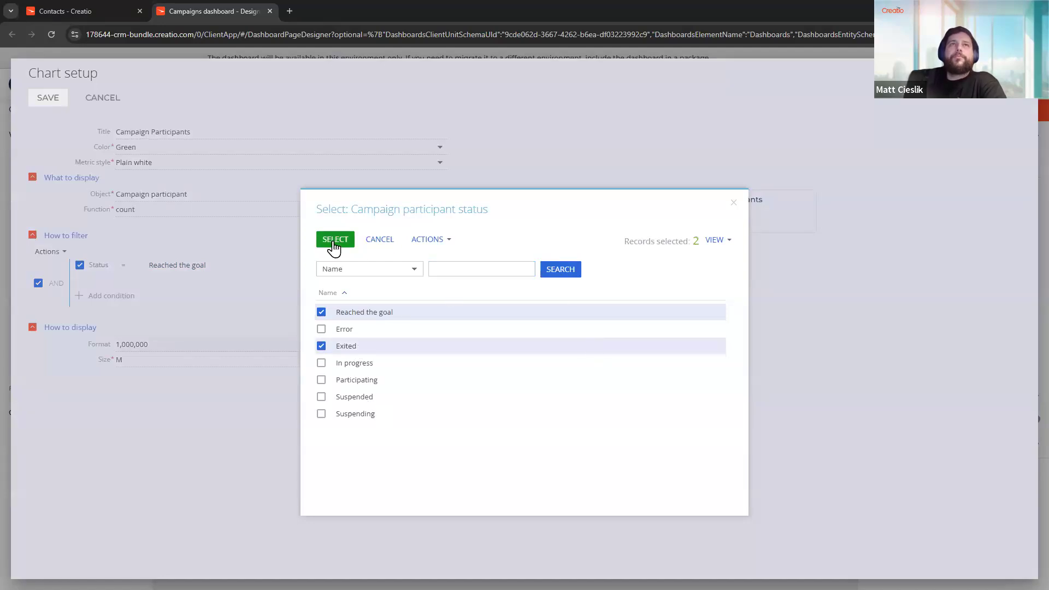
{"action": "left_click", "coordinate": [335, 239]}
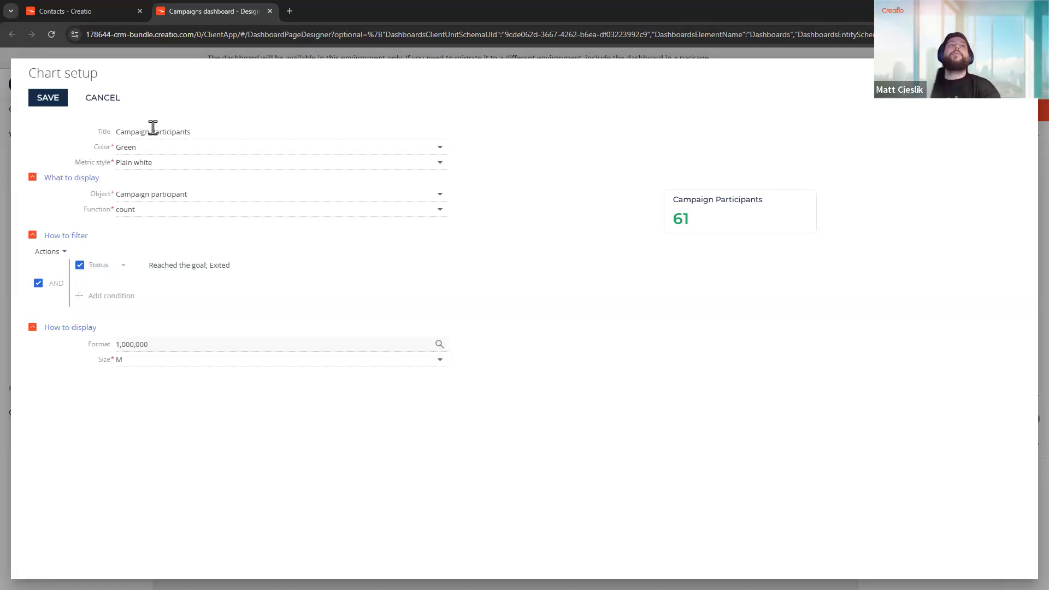
Set the metric's style to Glass effect with the color Green and save its setup.
{"action": "left_click", "coordinate": [252, 146]}
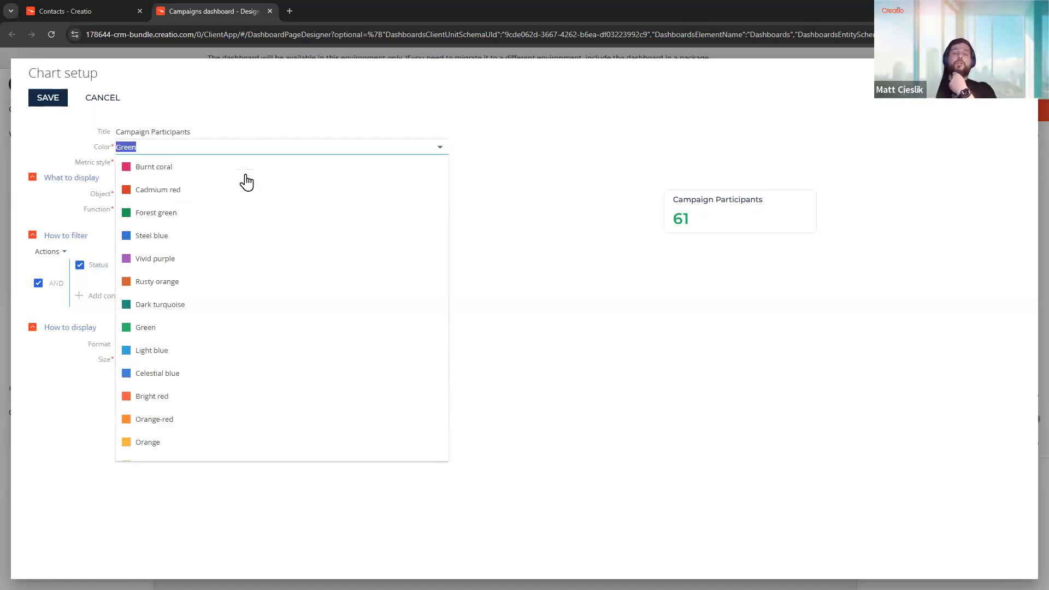
{"action": "left_click", "coordinate": [390, 220]}
{"action": "left_click", "coordinate": [328, 163]}
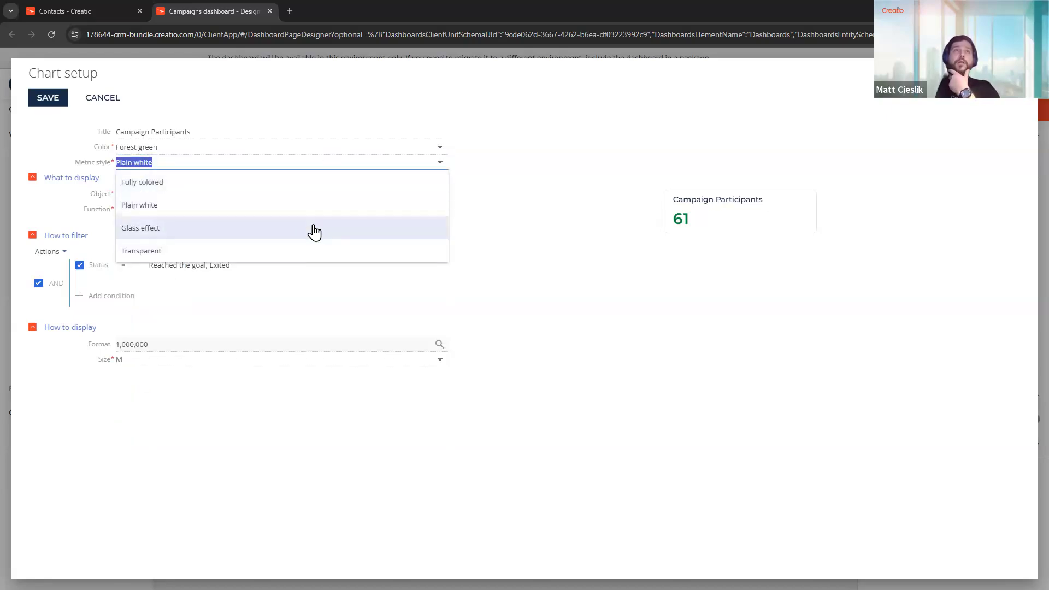
{"action": "left_click", "coordinate": [314, 228]}
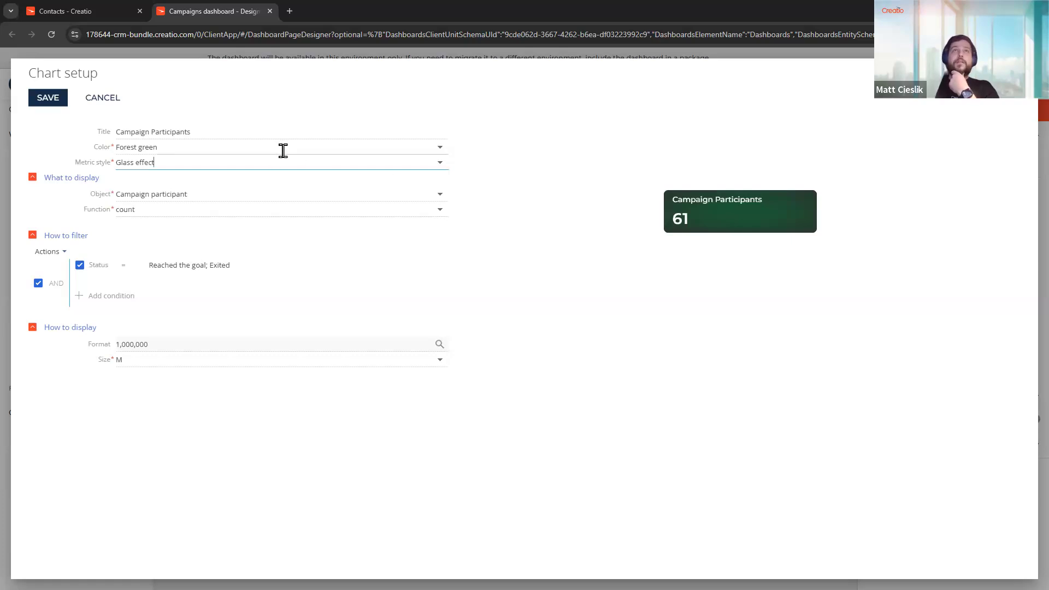
{"action": "left_click", "coordinate": [283, 151]}
{"action": "left_click", "coordinate": [281, 327]}
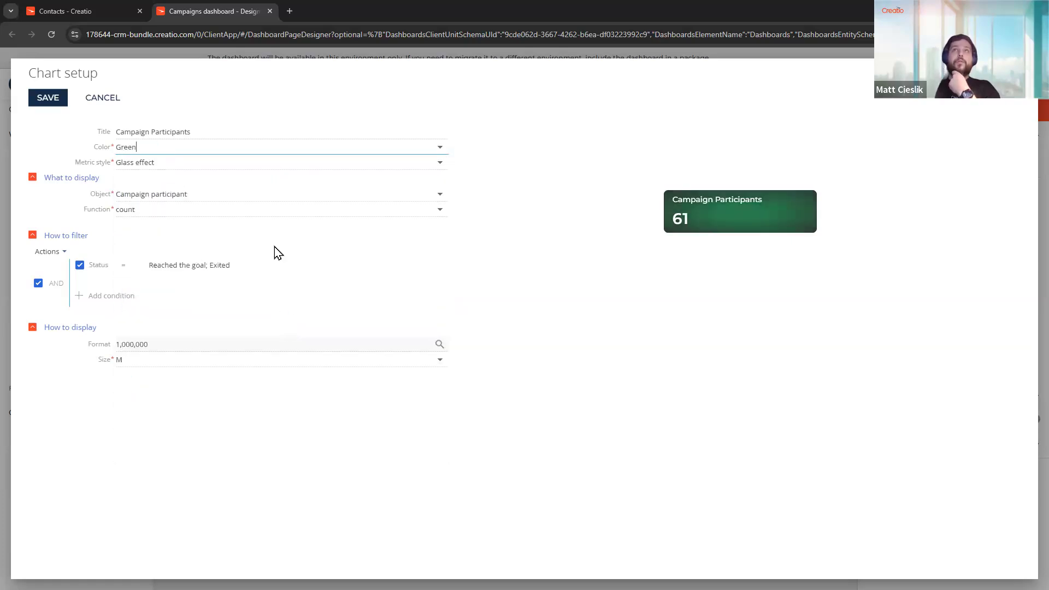
{"action": "left_click", "coordinate": [54, 99]}
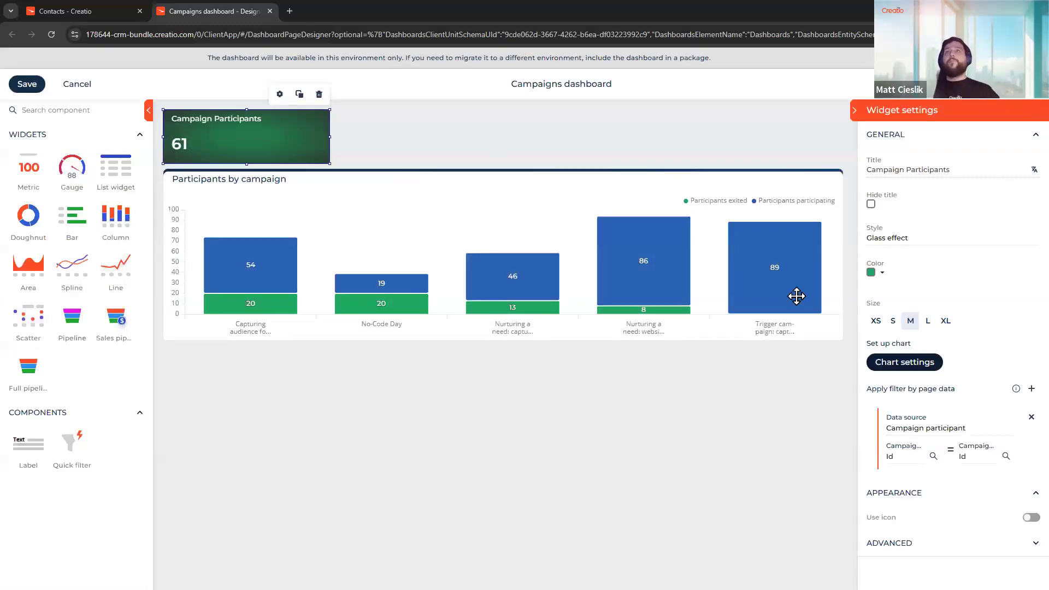
Set the metric's format text to "{0} Reached the goal", keeping the text above and under the value, and save.
{"action": "left_click", "coordinate": [873, 366]}
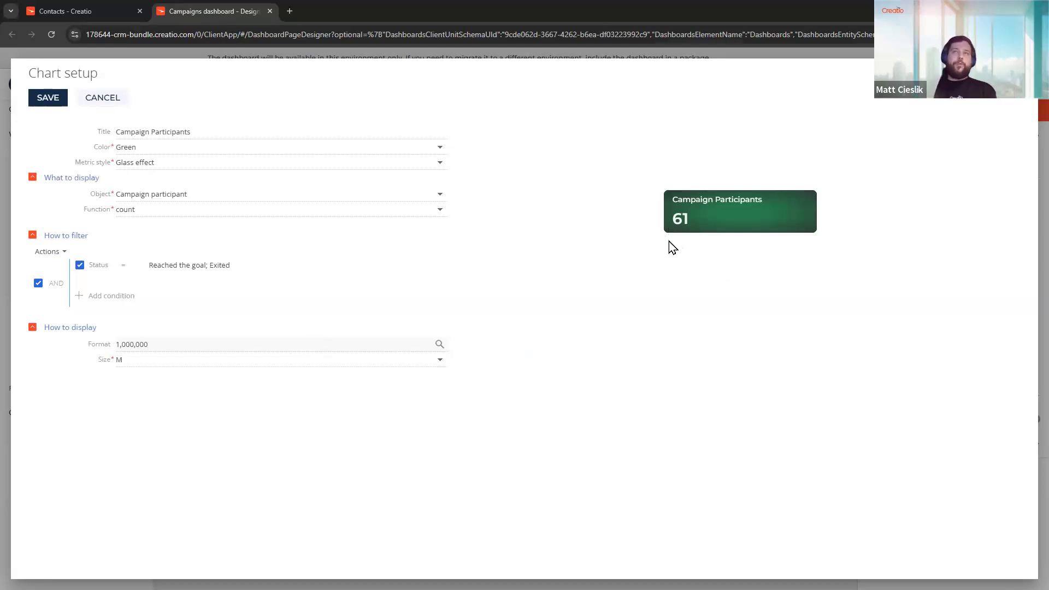
{"action": "left_click", "coordinate": [439, 344]}
{"action": "left_click", "coordinate": [520, 300]}
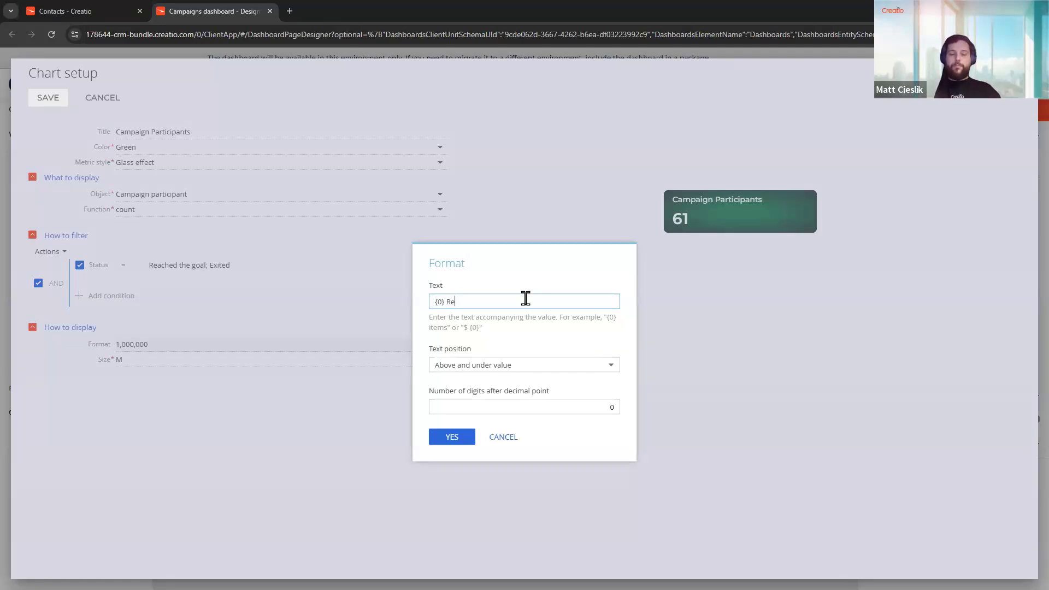
{"action": "type", "text": "Reached the goal"}
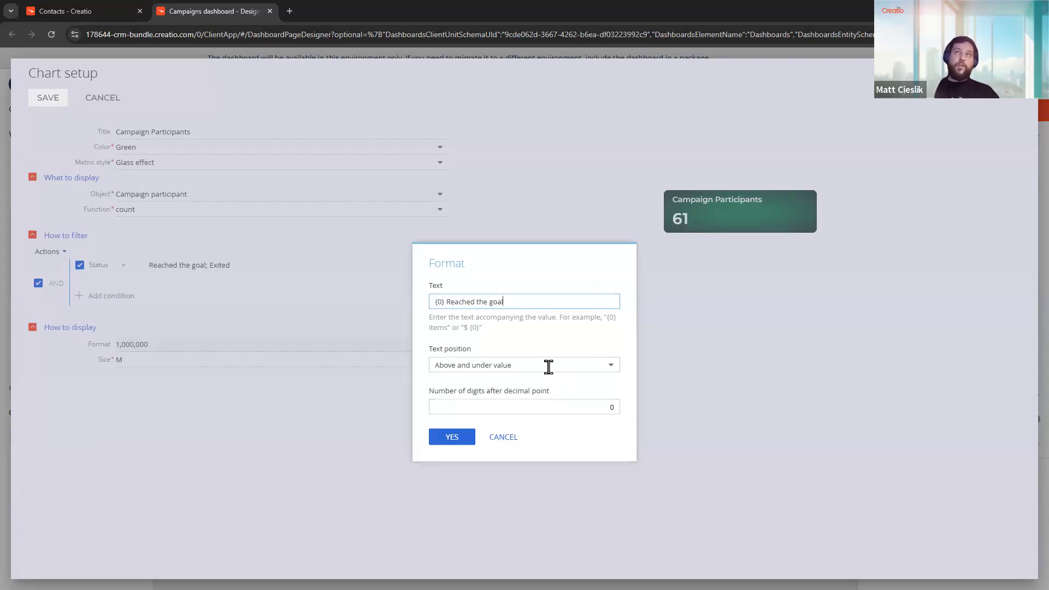
{"action": "left_click", "coordinate": [570, 361]}
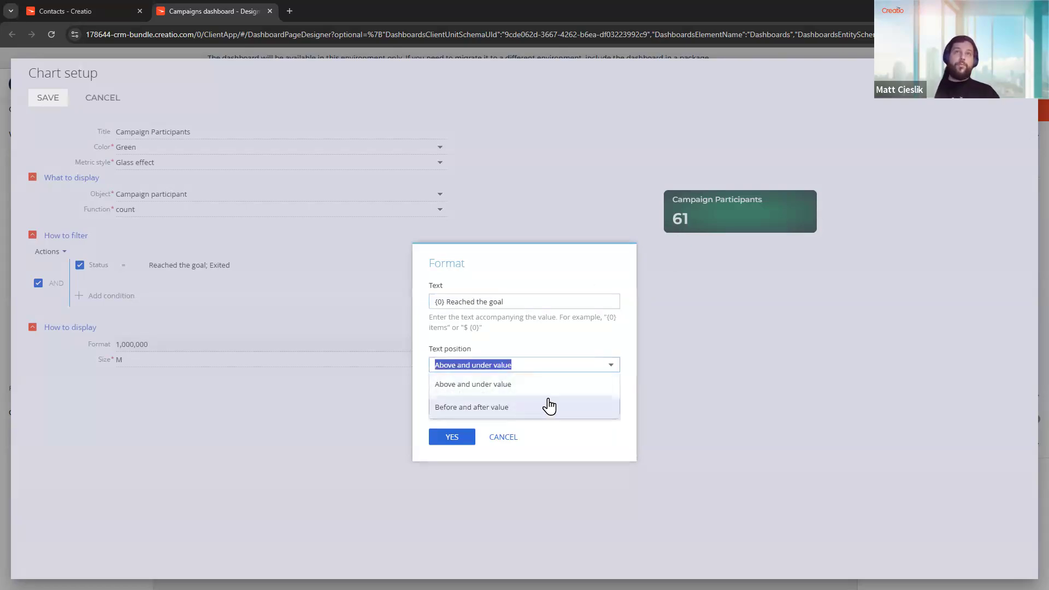
{"action": "left_click", "coordinate": [468, 438]}
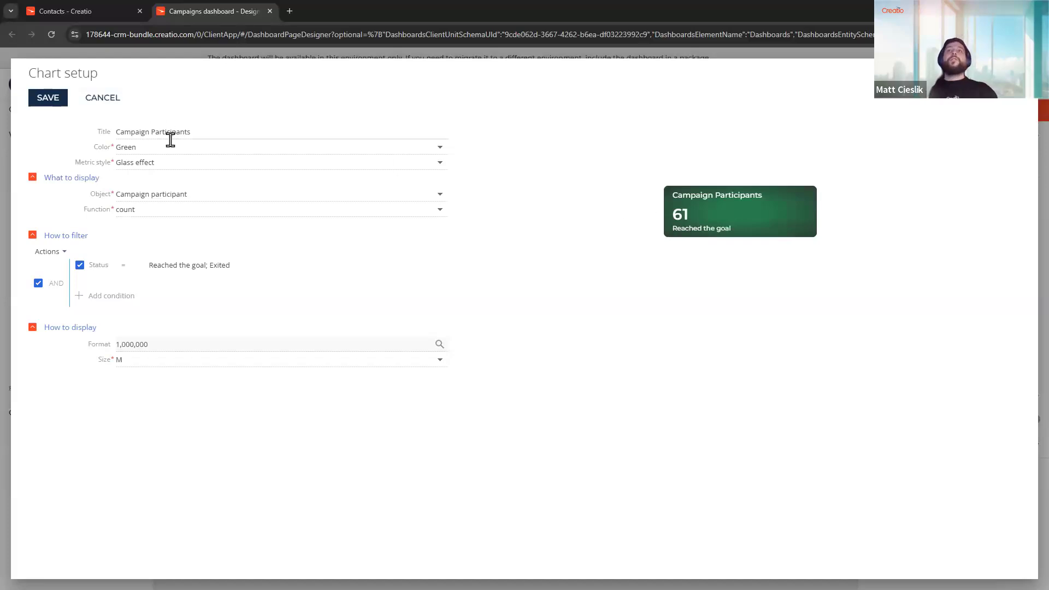
{"action": "left_click", "coordinate": [50, 98]}
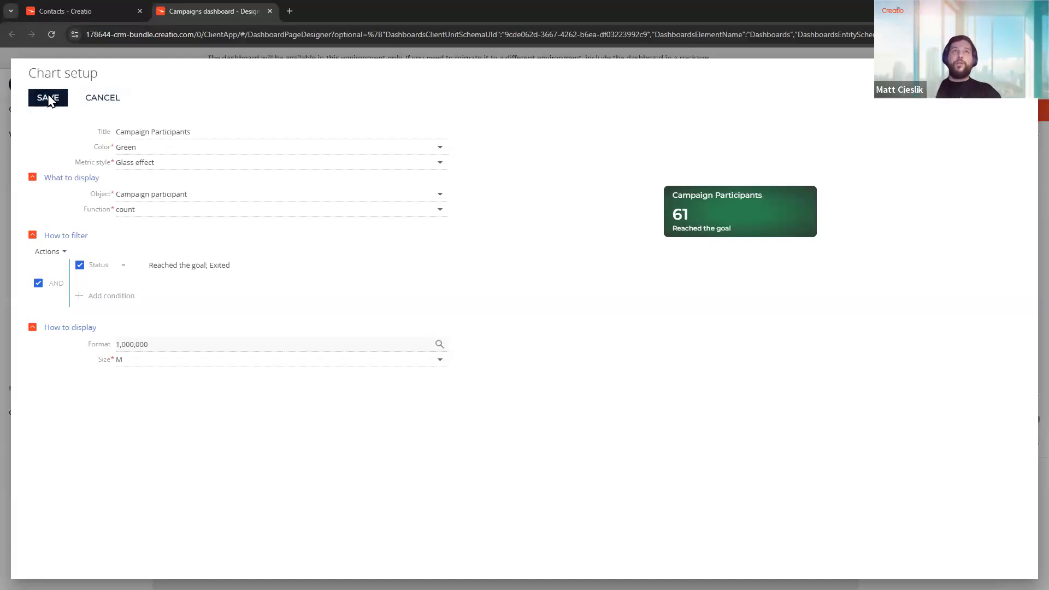
Narrow the Campaign Participants metric, duplicate it and place the copy directly beside the original above the chart.
{"action": "left_click_drag", "start_coordinate": [327, 137], "coordinate": [276, 138]}
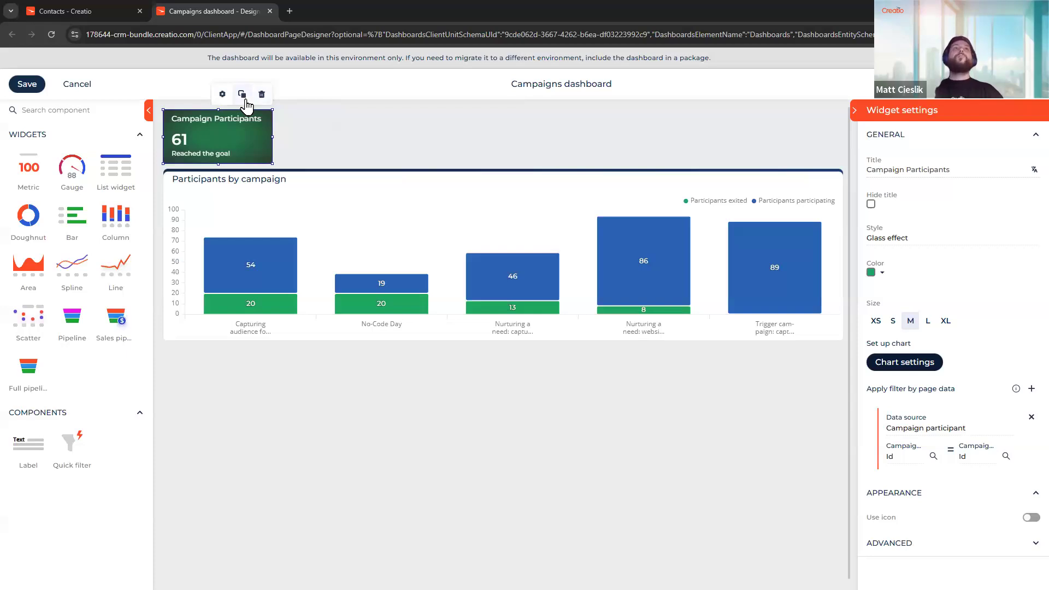
{"action": "left_click", "coordinate": [244, 99]}
{"action": "left_click_drag", "start_coordinate": [241, 206], "coordinate": [226, 140]}
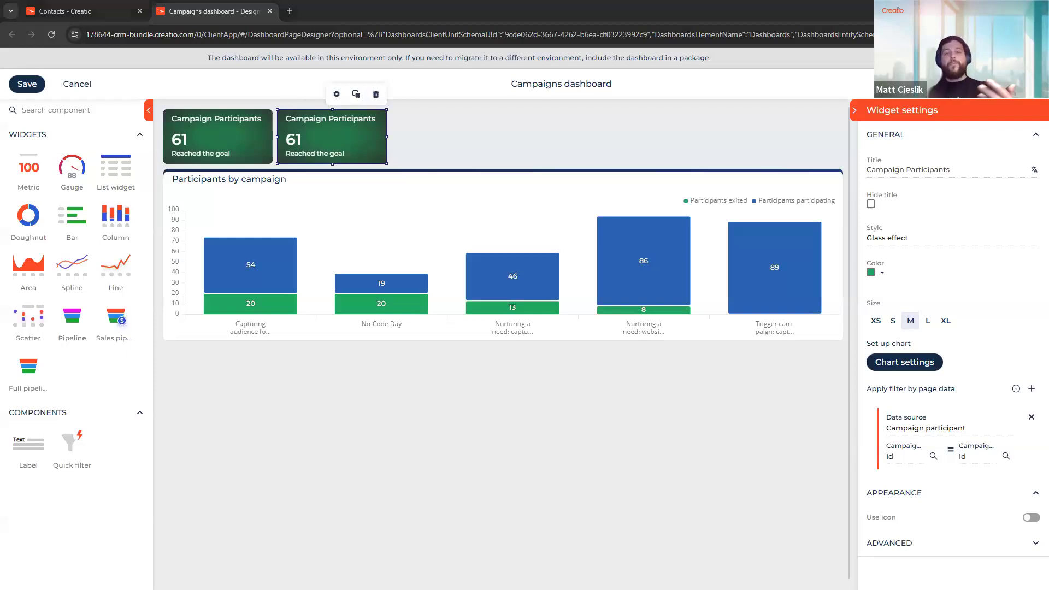
Change the duplicated metric's Status filter to In progress and Participating.
{"action": "left_click", "coordinate": [913, 365]}
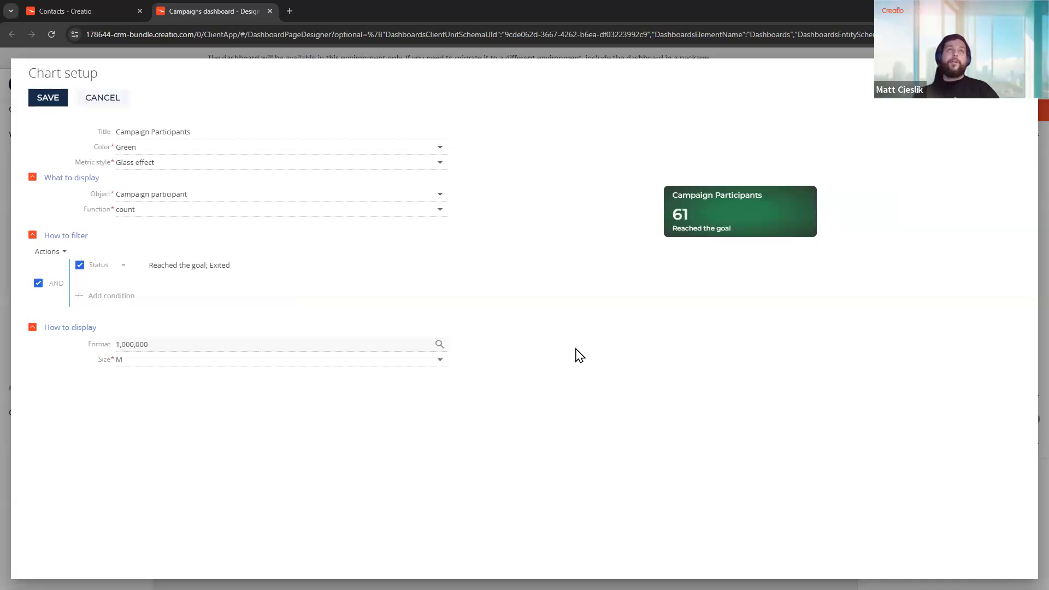
{"action": "left_click", "coordinate": [207, 271]}
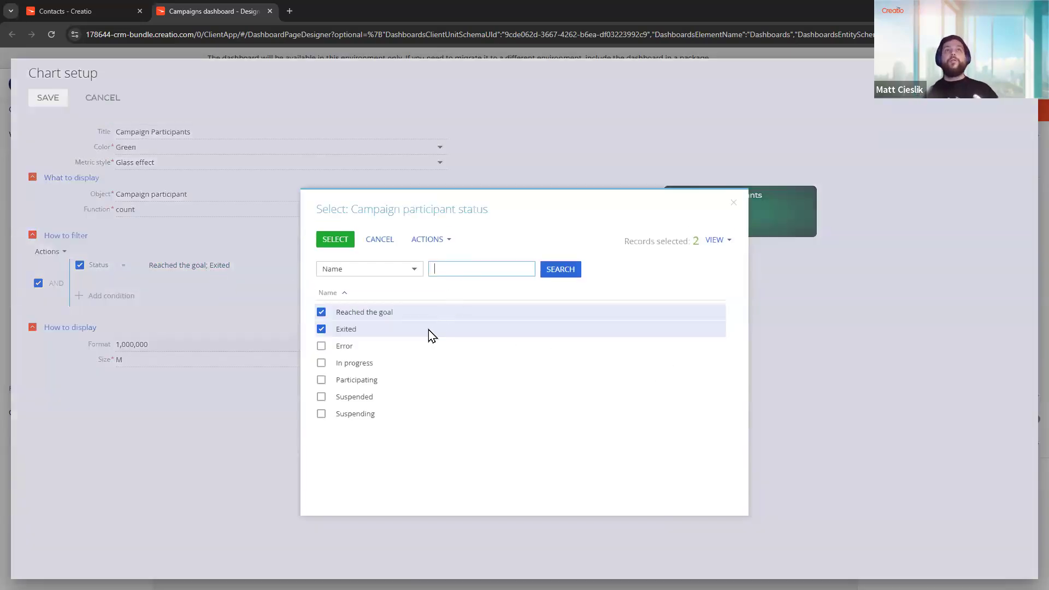
{"action": "left_click", "coordinate": [356, 315]}
{"action": "left_click", "coordinate": [356, 328]}
{"action": "left_click", "coordinate": [369, 362]}
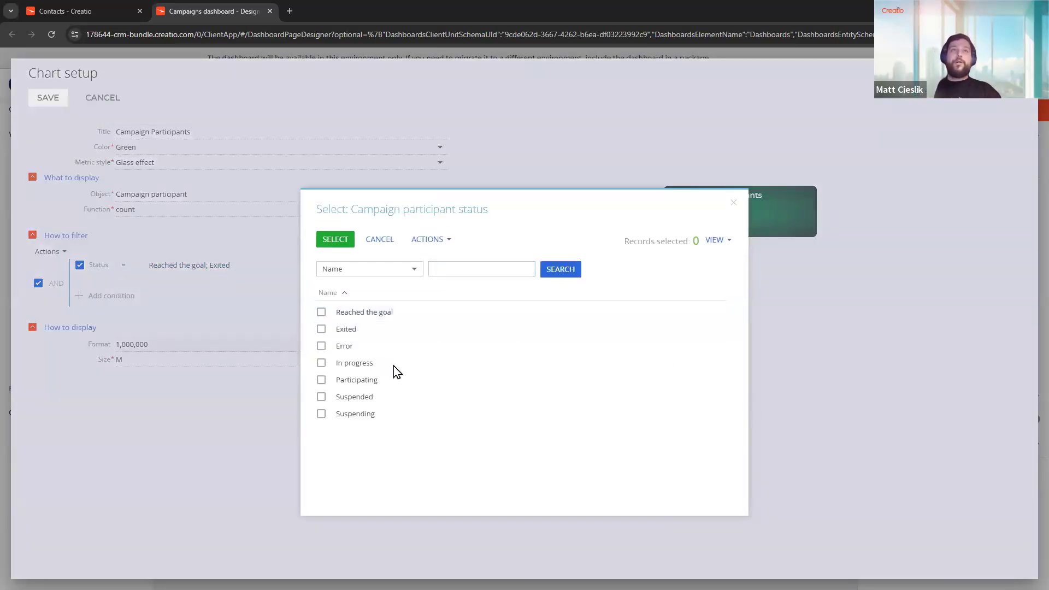
{"action": "left_click", "coordinate": [336, 240]}
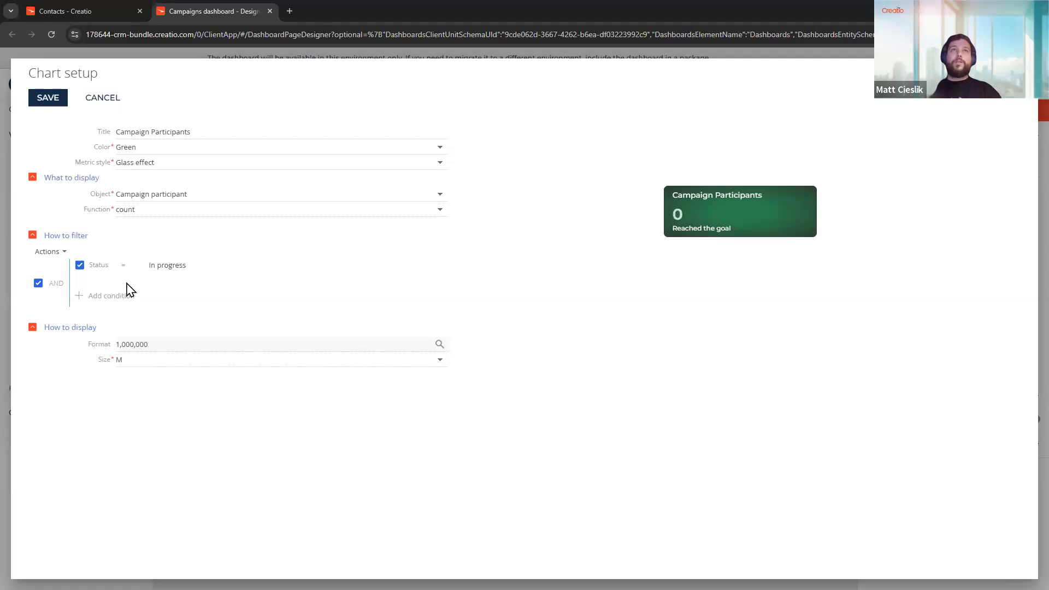
{"action": "left_click", "coordinate": [158, 267]}
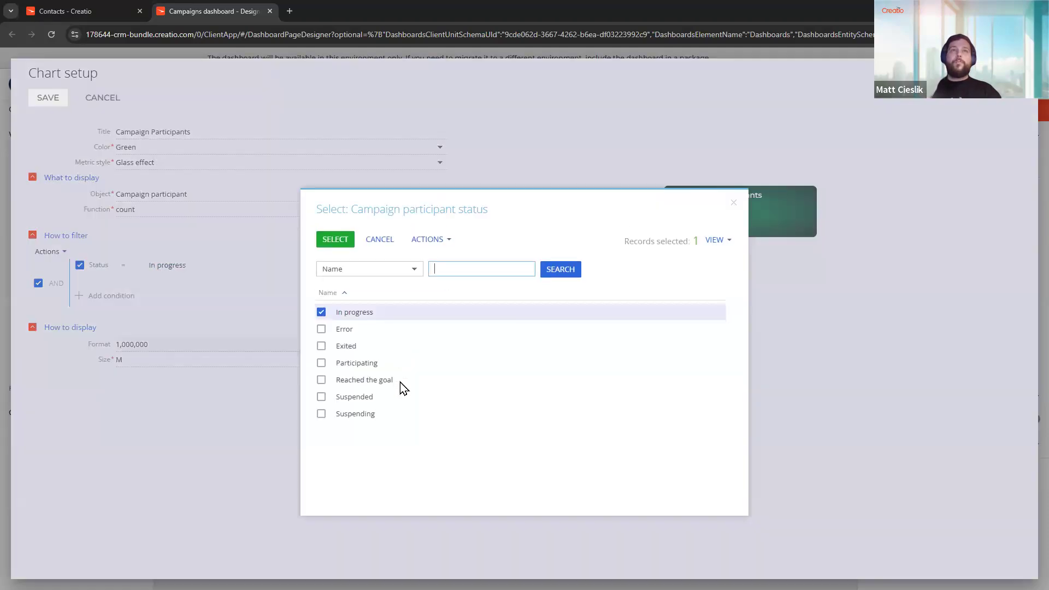
{"action": "left_click", "coordinate": [410, 367]}
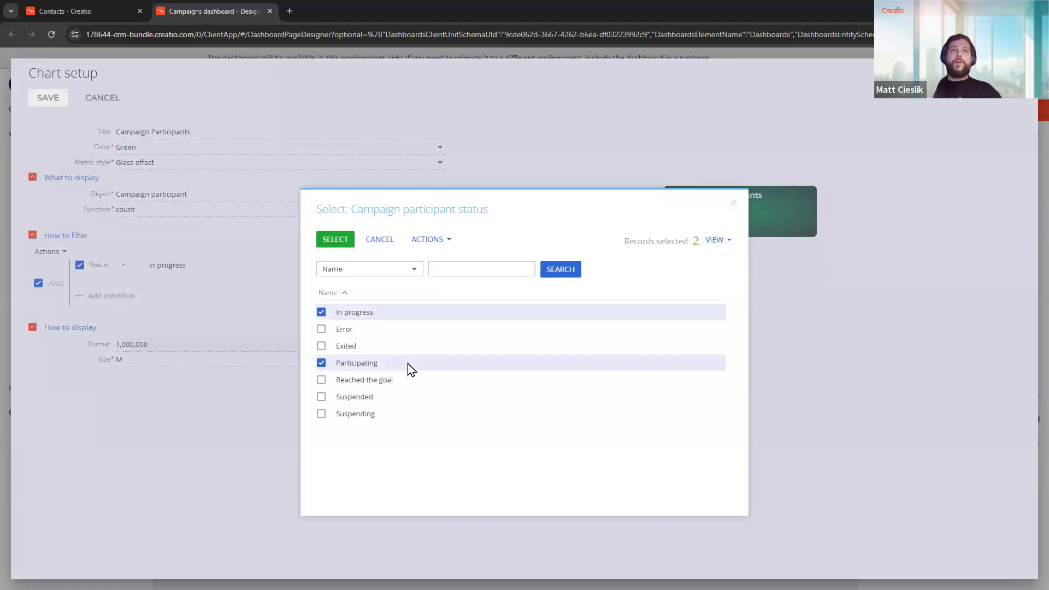
{"action": "left_click", "coordinate": [331, 240]}
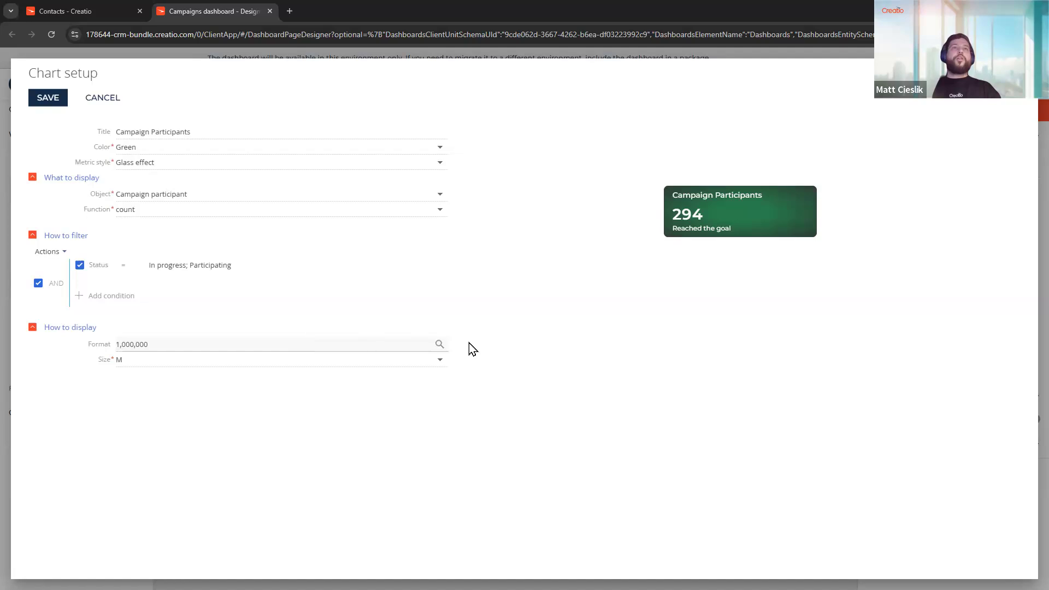
Change the duplicated metric's format text to "{0} Participating" and save its setup.
{"action": "left_click", "coordinate": [439, 344]}
{"action": "left_click", "coordinate": [448, 302], "text": "shift"}
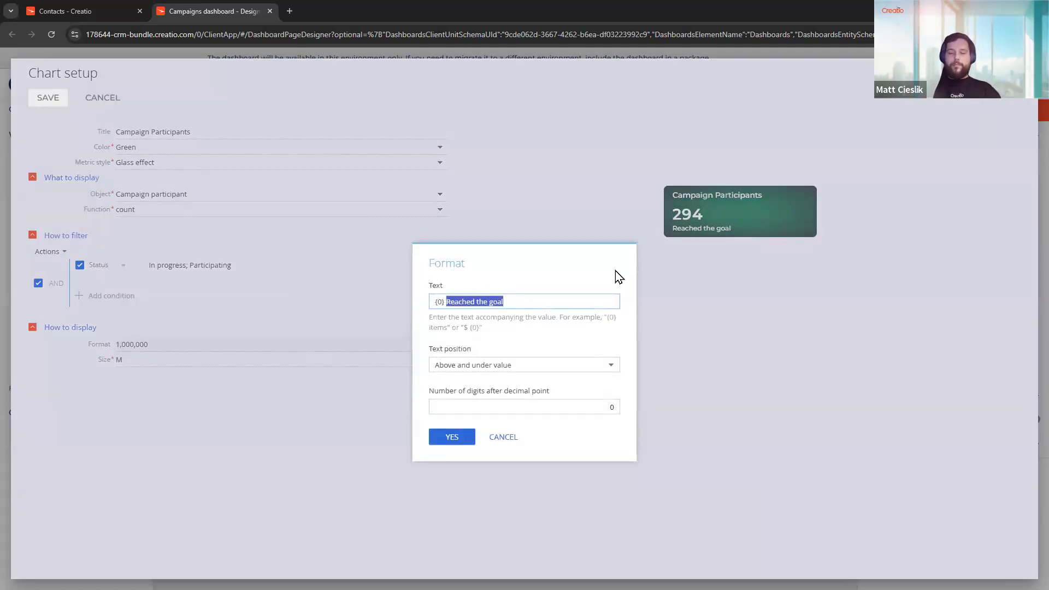
{"action": "type", "text": "Participating"}
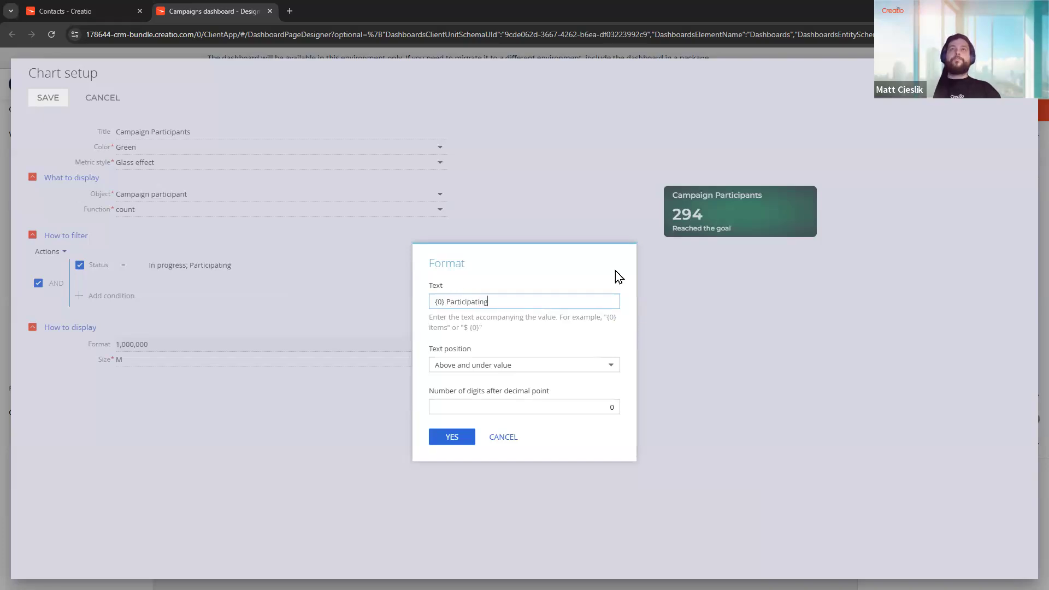
{"action": "left_click", "coordinate": [466, 436]}
{"action": "left_click", "coordinate": [47, 99]}
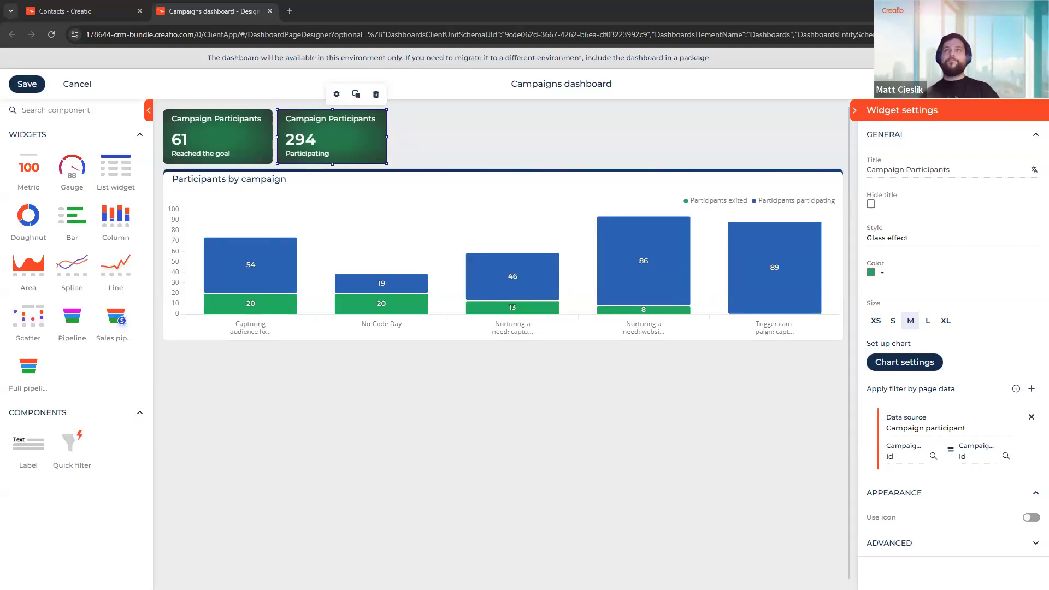
Review the chart setup of the Participating metric and close it.
{"action": "left_click", "coordinate": [904, 363]}
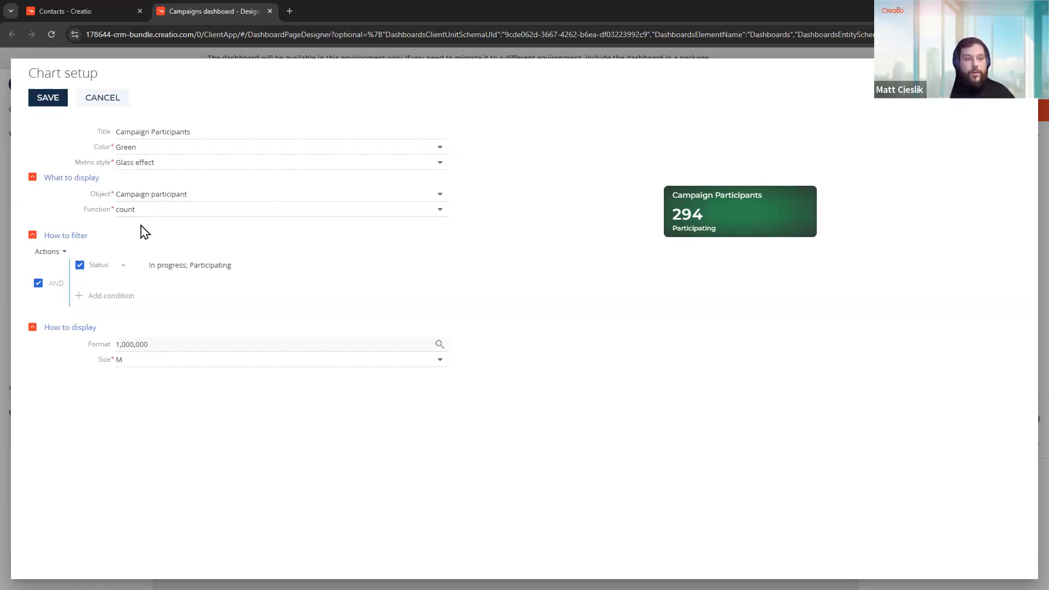
{"action": "left_click", "coordinate": [98, 99]}
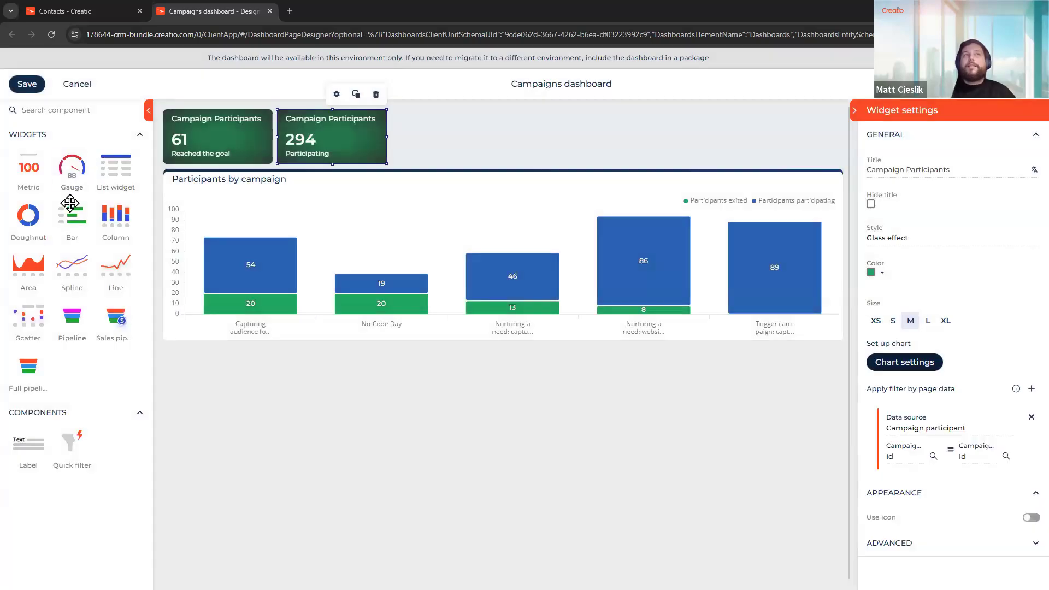
Add a new metric widget above the chart's right end and narrow it to the width of the participant metrics.
{"action": "left_click_drag", "start_coordinate": [29, 167], "coordinate": [756, 153]}
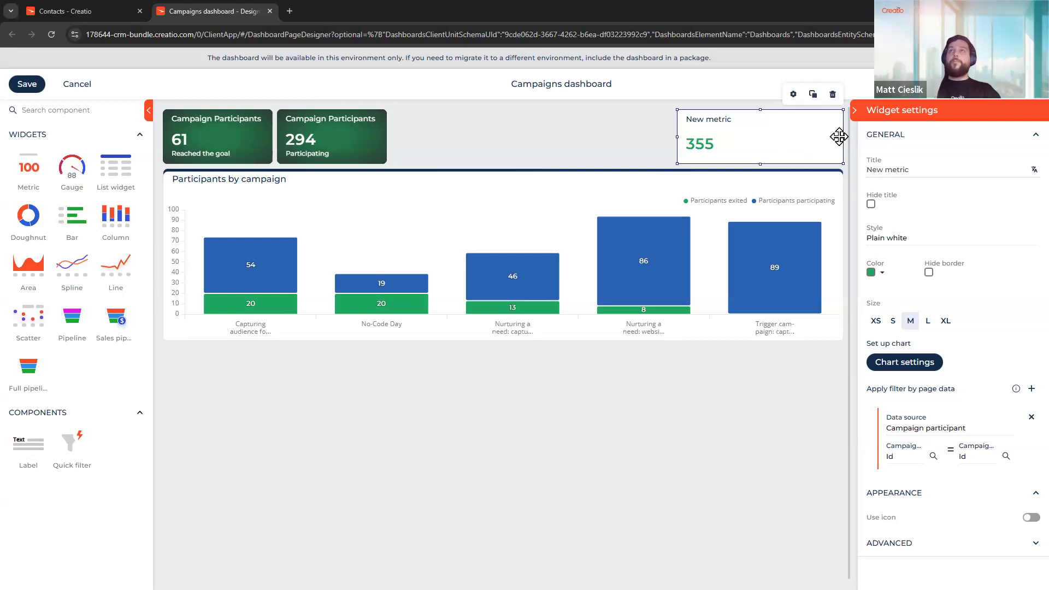
{"action": "mouse_move", "coordinate": [840, 136]}
{"action": "left_mouse_down"}
{"action": "mouse_move", "coordinate": [796, 138]}
{"action": "mouse_move", "coordinate": [820, 141]}
{"action": "left_mouse_up"}
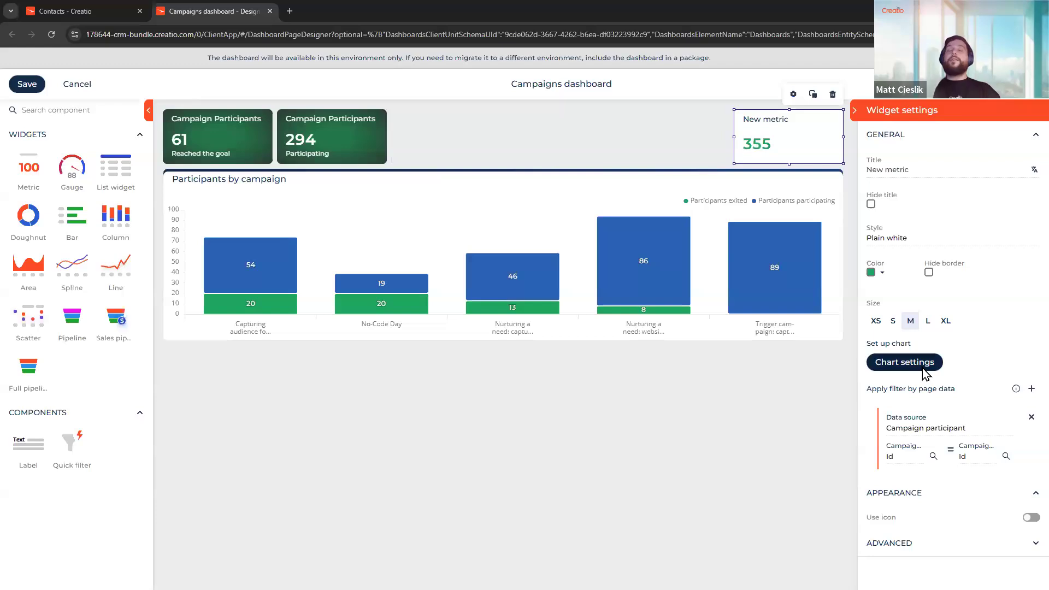
Open the new metric's chart setup and set its title to Campaigns.
{"action": "left_click", "coordinate": [922, 366]}
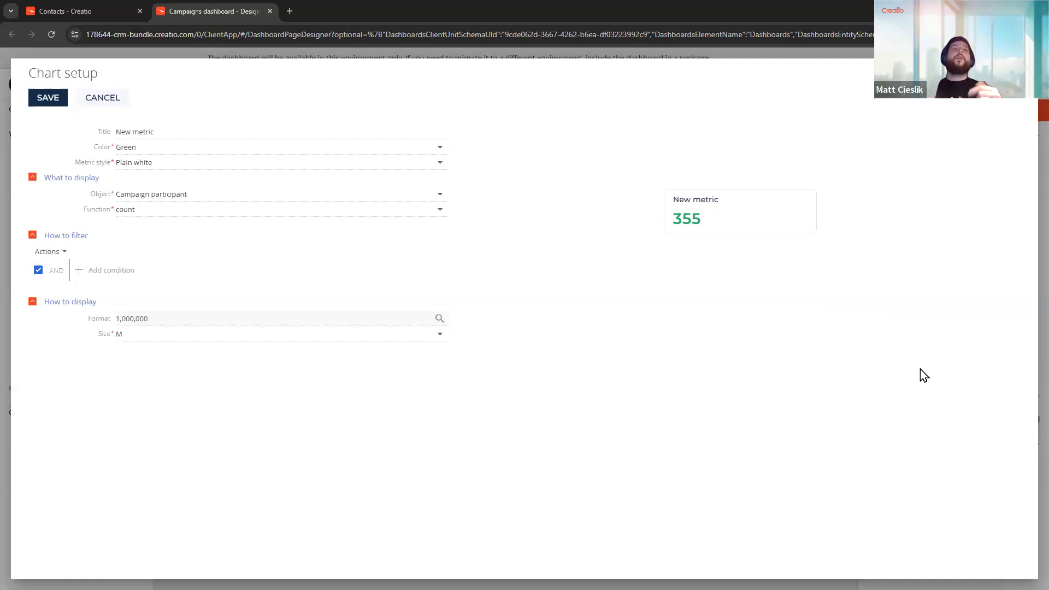
{"action": "double_click", "coordinate": [292, 133]}
{"action": "left_click", "coordinate": [321, 132]}
{"action": "double_click", "coordinate": [321, 132]}
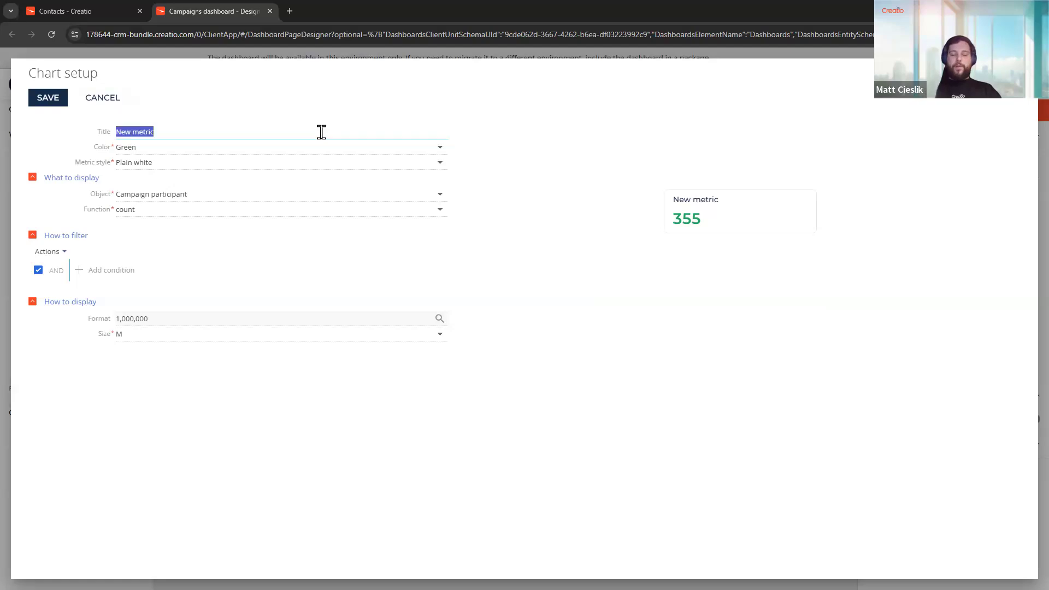
{"action": "type", "text": "Camp"}
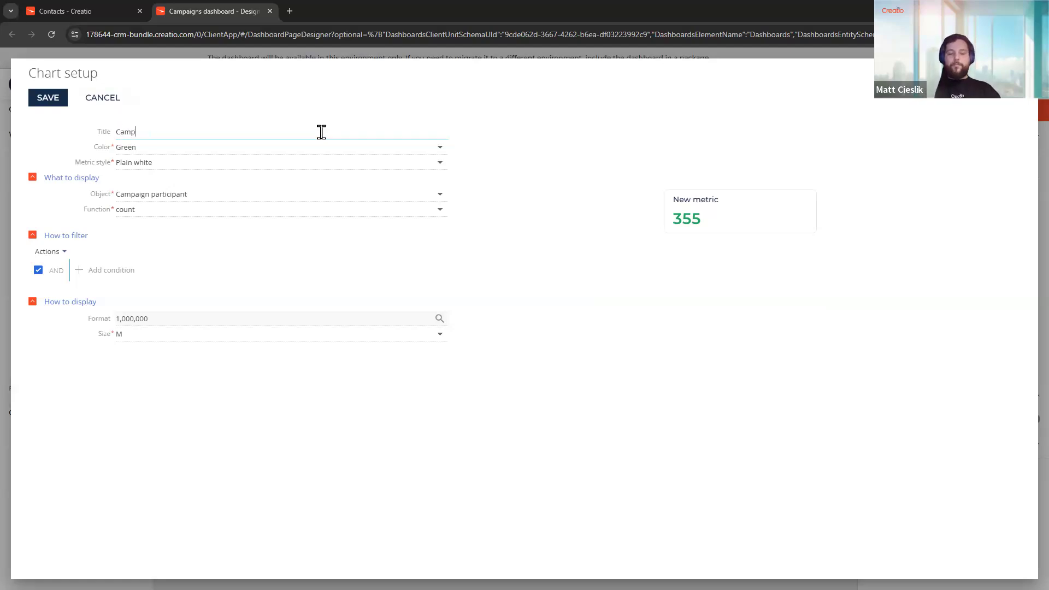
{"action": "type", "text": "aigns"}
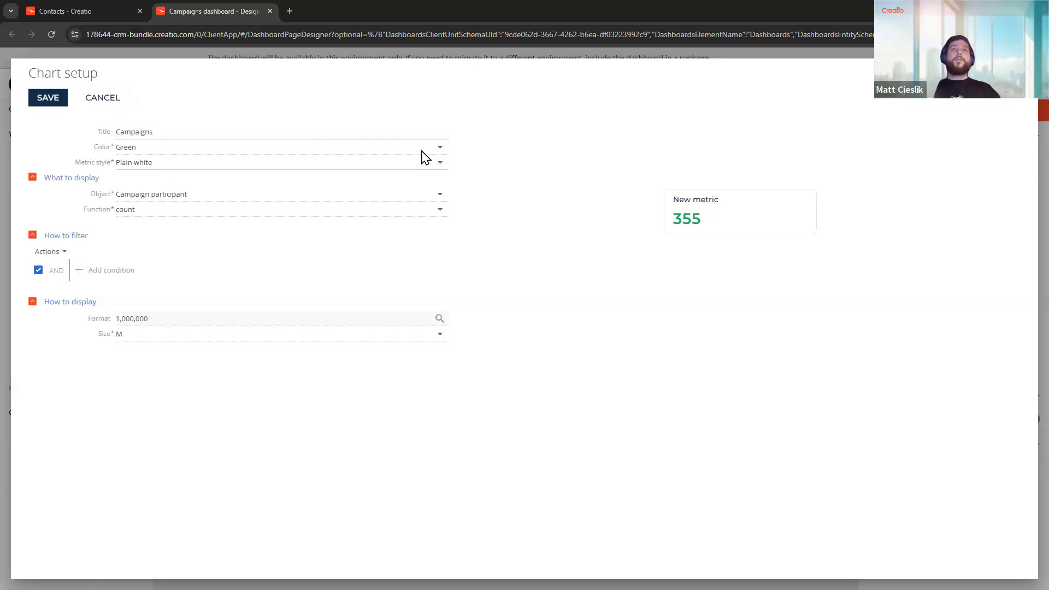
Set the Campaigns metric's color to Turquoise and its metric style to Glass effect.
{"action": "left_click", "coordinate": [422, 152]}
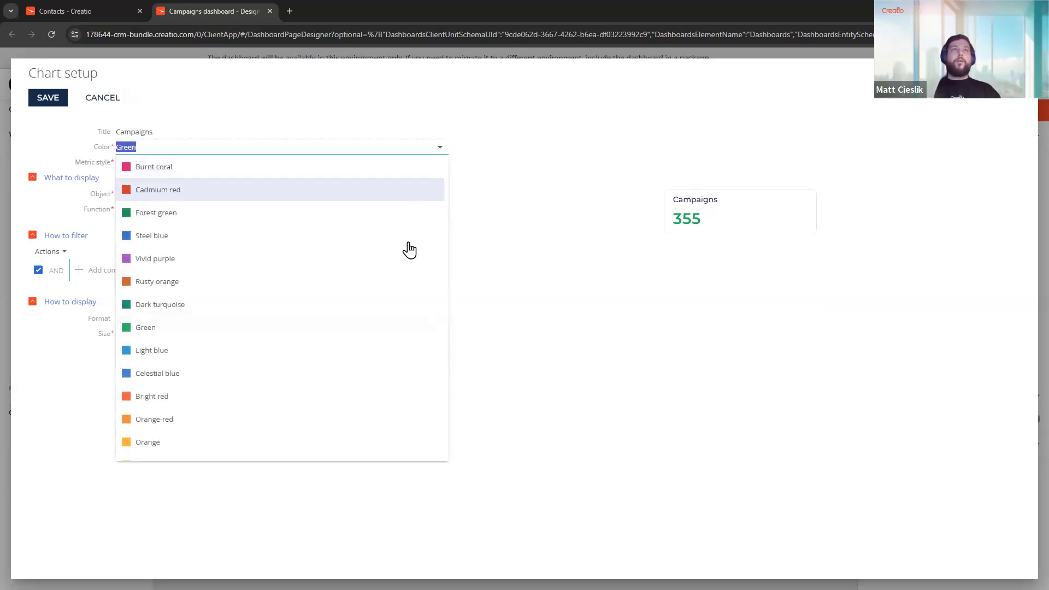
{"action": "scroll", "coordinate": [382, 371], "scroll_direction": "down", "scroll_amount": 3}
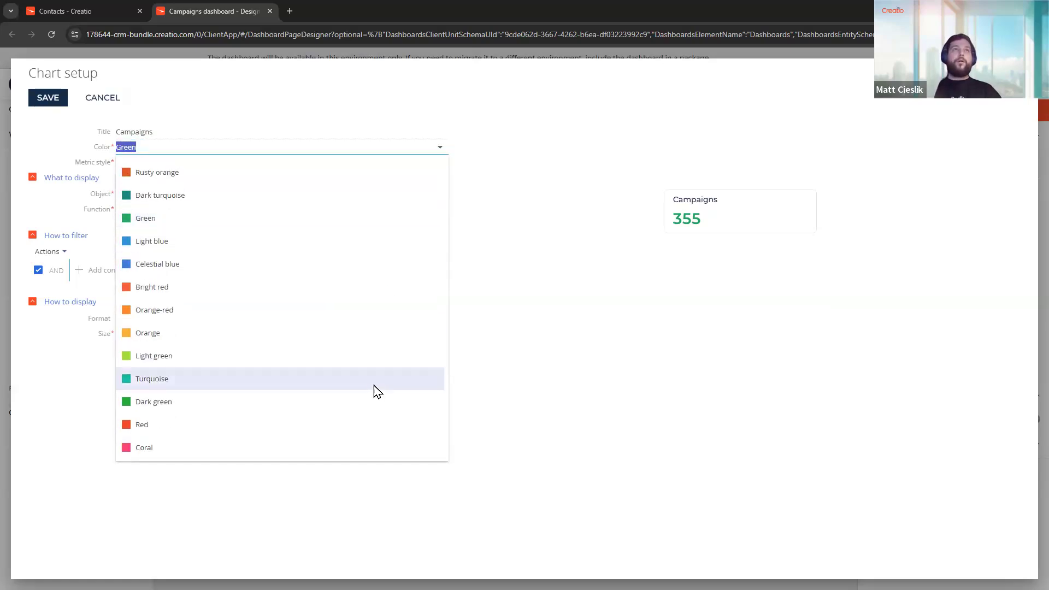
{"action": "left_click", "coordinate": [373, 385]}
{"action": "left_click", "coordinate": [342, 162]}
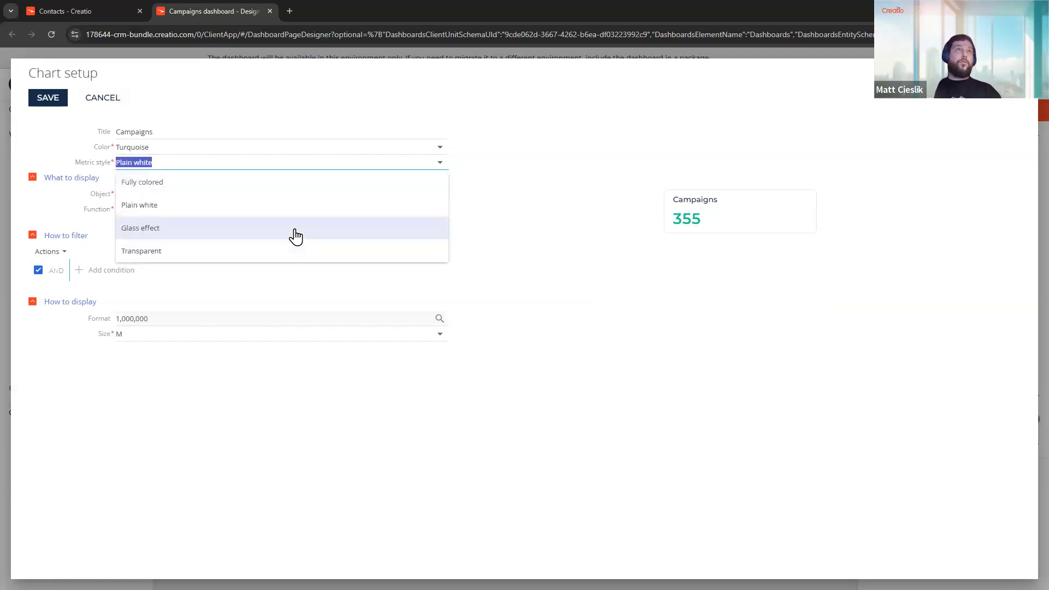
{"action": "left_click", "coordinate": [293, 260]}
{"action": "left_click", "coordinate": [300, 163]}
{"action": "left_click", "coordinate": [294, 232]}
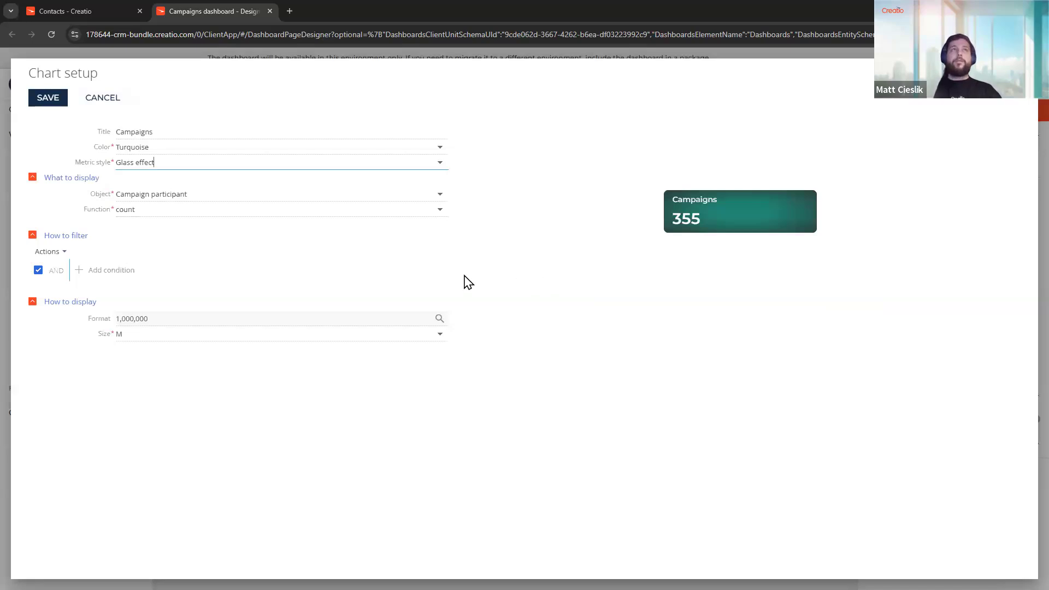
Change the Campaigns metric's source object to Campaign.
{"action": "left_click", "coordinate": [381, 196]}
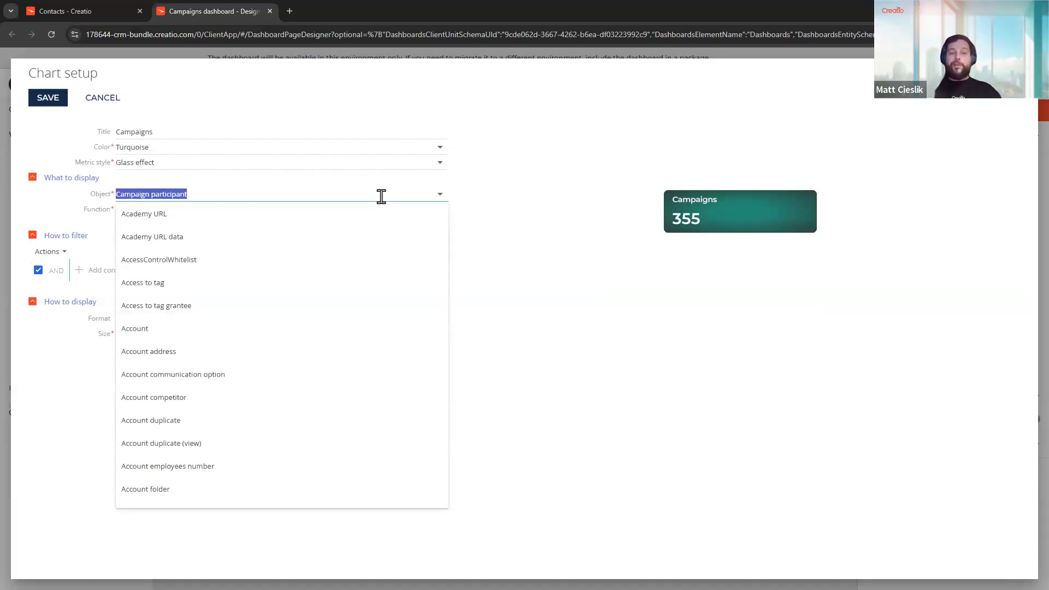
{"action": "type", "text": "capm"}
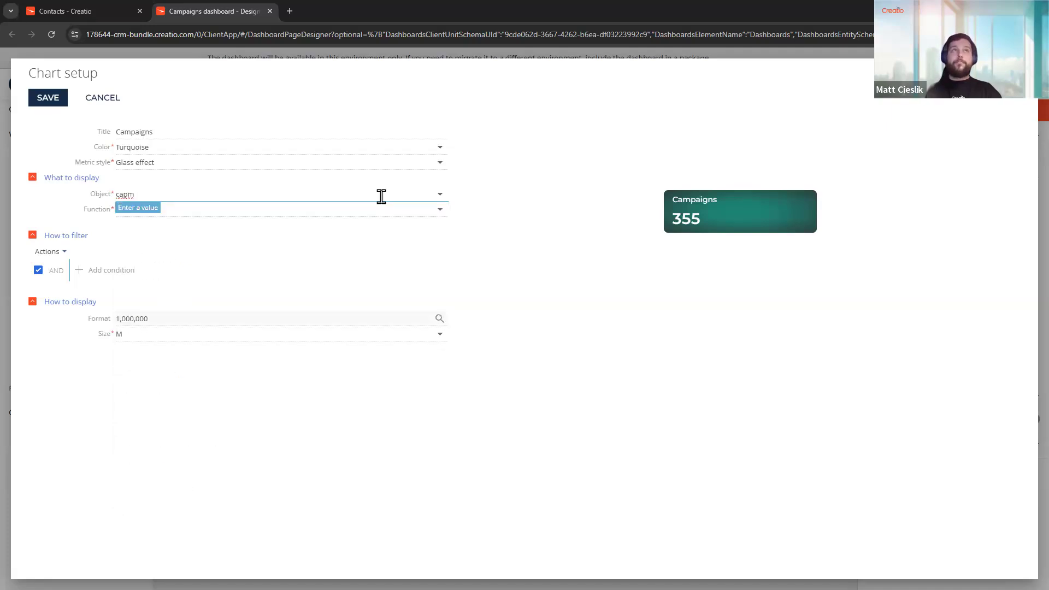
{"action": "type", "text": "pai"}
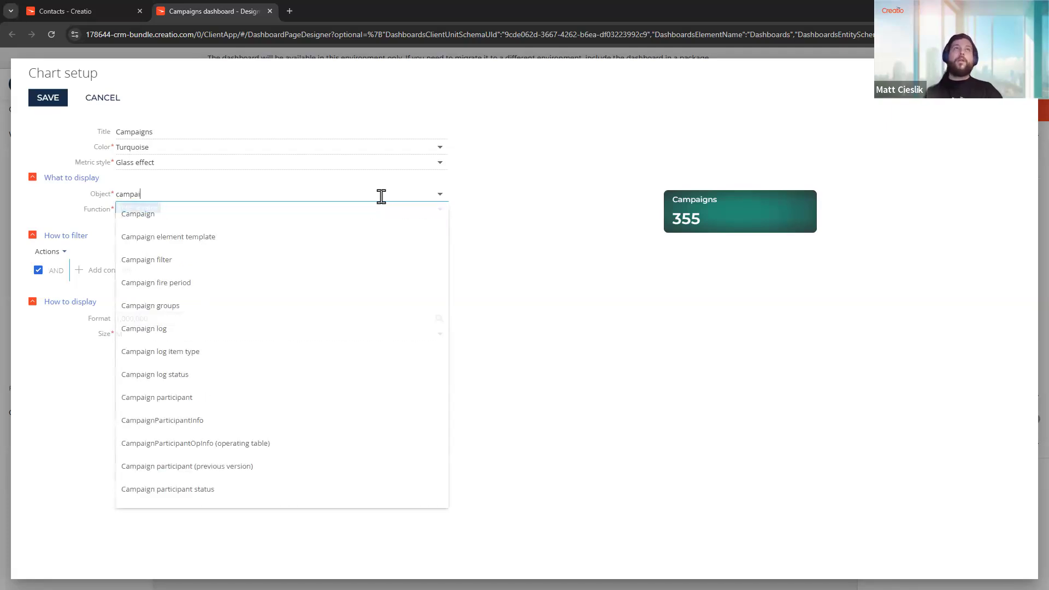
{"action": "left_click", "coordinate": [331, 213]}
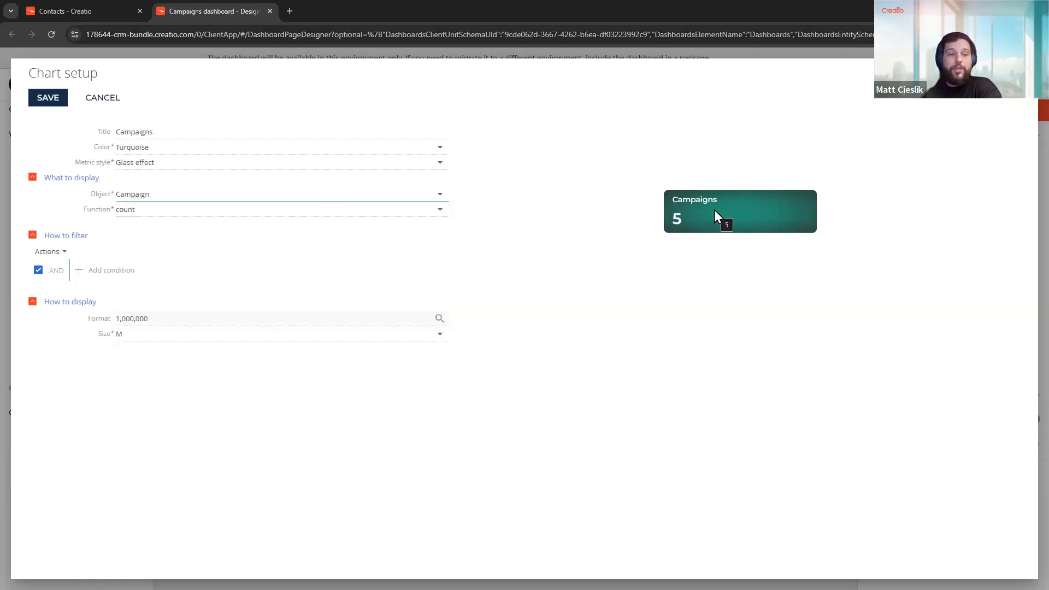
Add a filter condition to the Campaigns metric on the Status column with the value Stopped.
{"action": "left_click", "coordinate": [127, 269]}
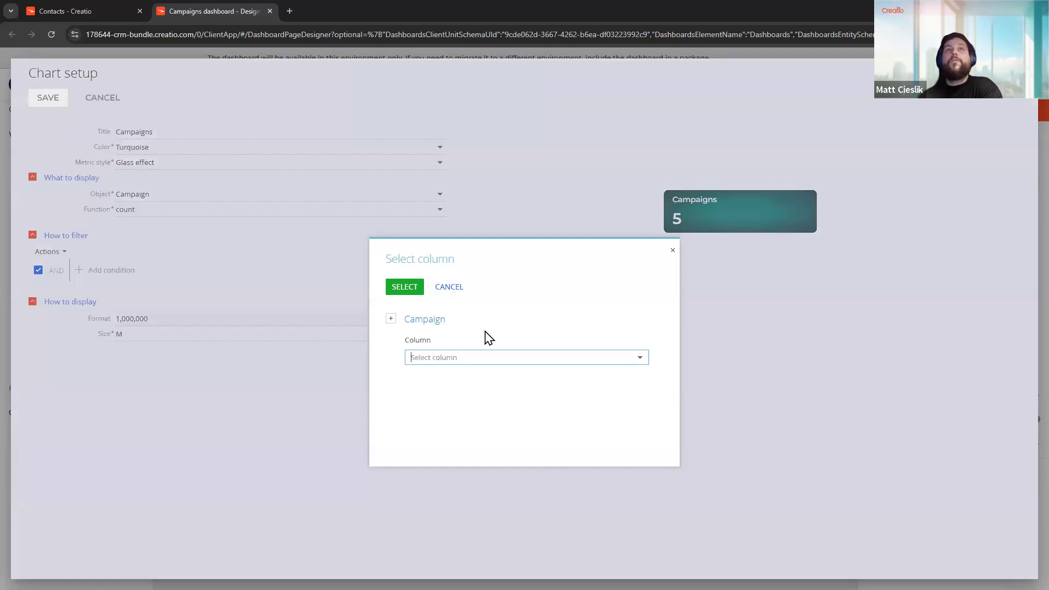
{"action": "left_click", "coordinate": [468, 356]}
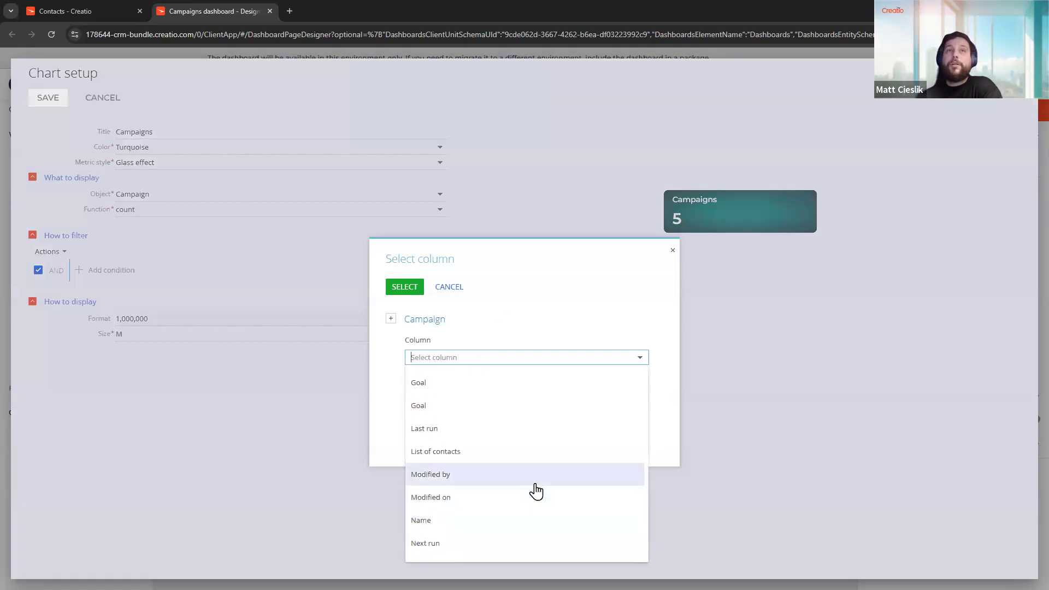
{"action": "scroll", "coordinate": [528, 519], "scroll_direction": "down", "scroll_amount": 5}
{"action": "left_click", "coordinate": [421, 482]}
{"action": "left_click", "coordinate": [404, 286]}
{"action": "left_click", "coordinate": [153, 266]}
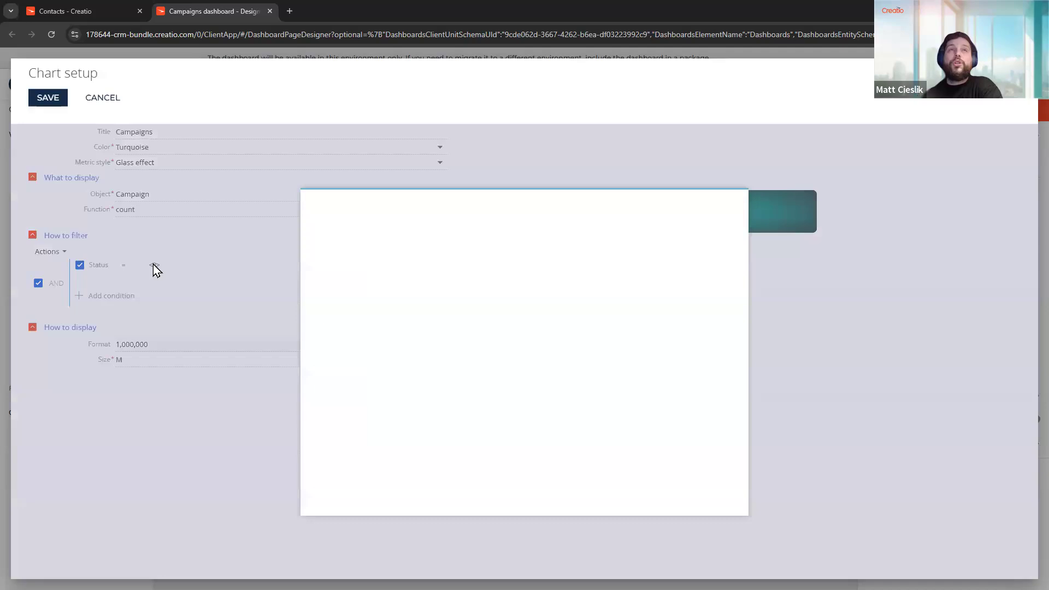
{"action": "left_click", "coordinate": [393, 383]}
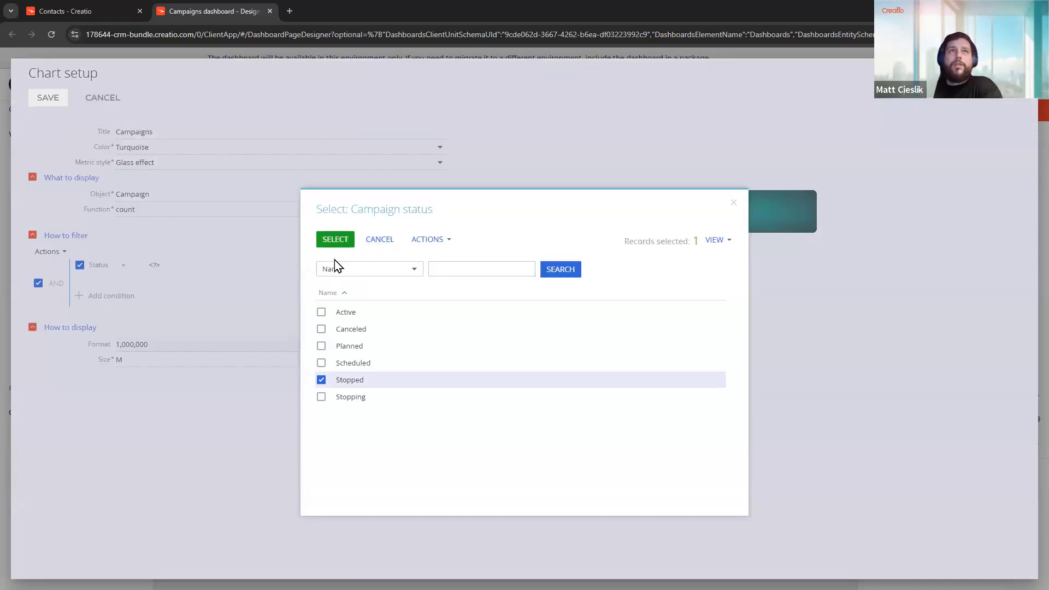
{"action": "left_click", "coordinate": [335, 239]}
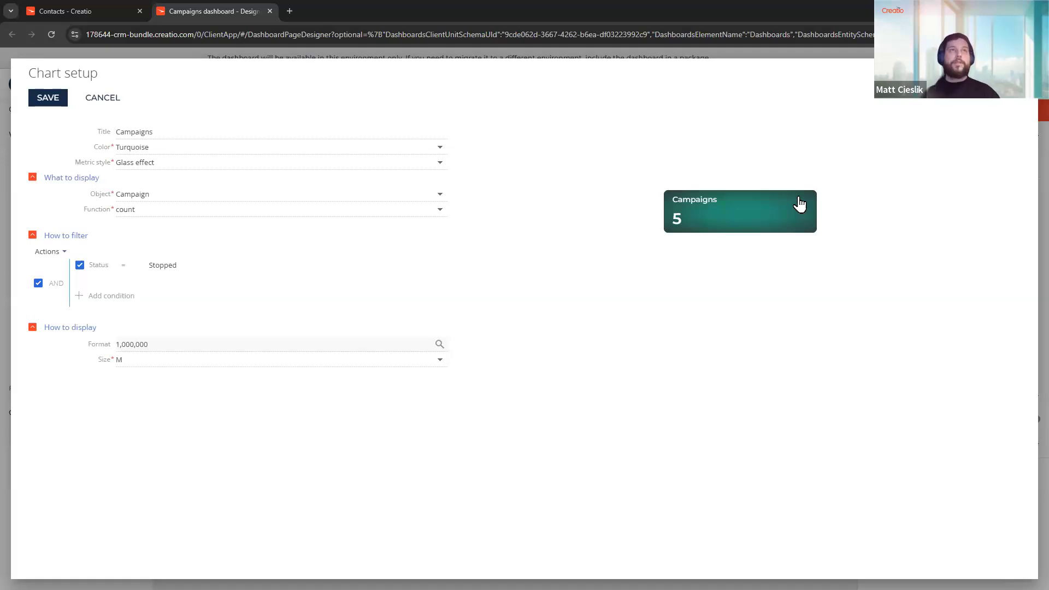
Set the Campaigns metric's format text to "{0} Completed" and save its setup.
{"action": "left_click", "coordinate": [441, 344]}
{"action": "left_click", "coordinate": [494, 299]}
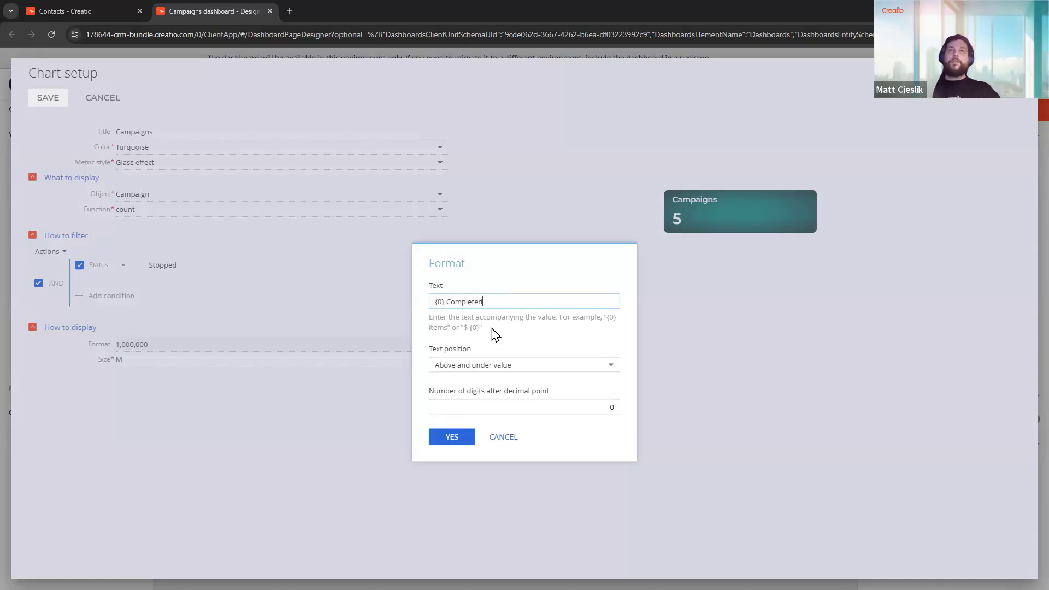
{"action": "left_click", "coordinate": [452, 437]}
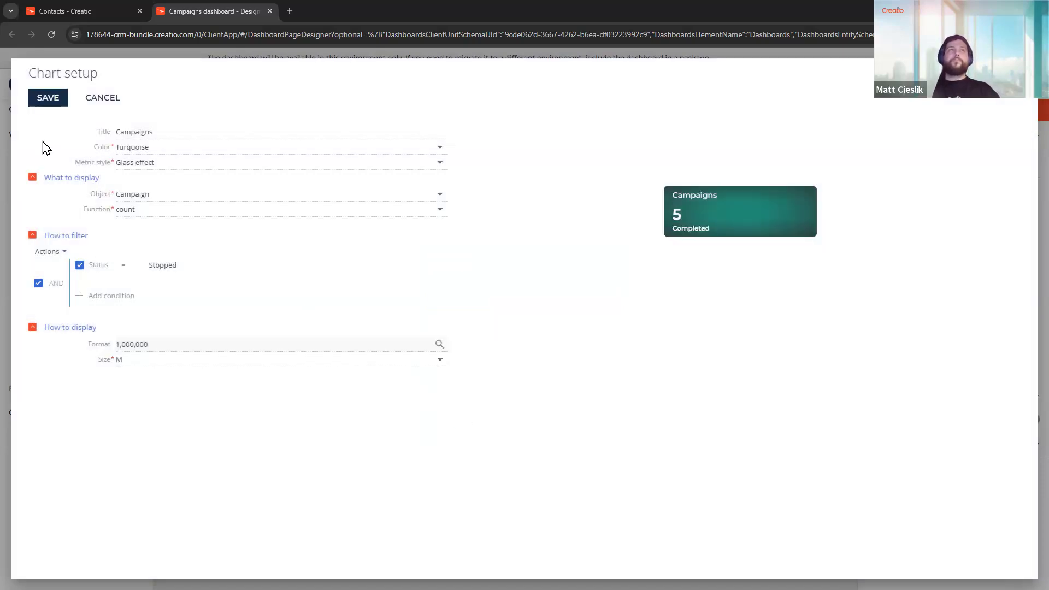
{"action": "left_click", "coordinate": [48, 98]}
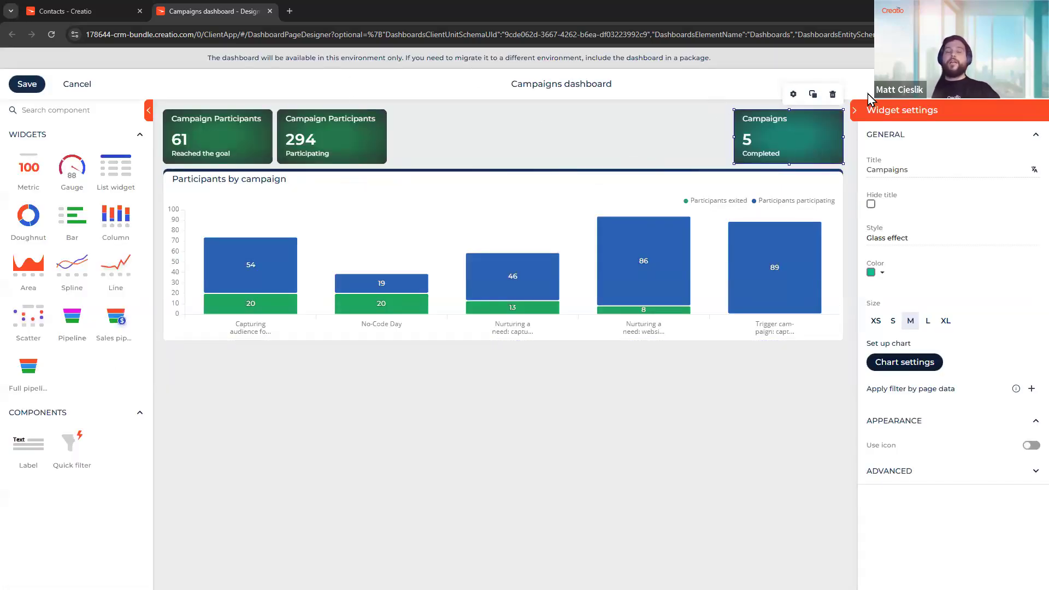
Duplicate the Campaigns metric directly left of the original and change the copy's Status filter to Active and Scheduled.
{"action": "left_click_drag", "start_coordinate": [793, 133], "coordinate": [669, 136]}
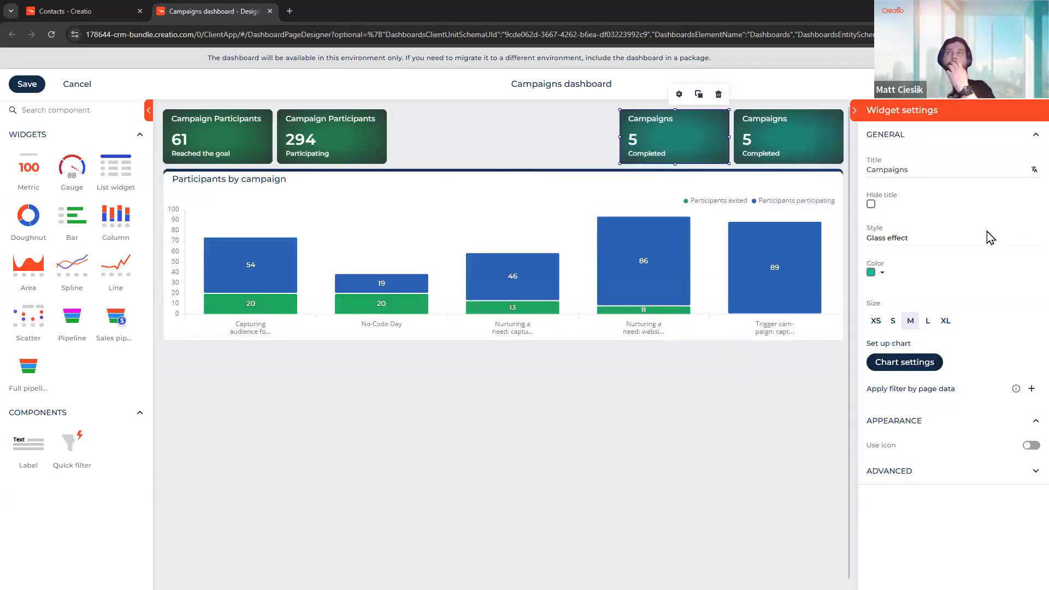
{"action": "left_click", "coordinate": [896, 367]}
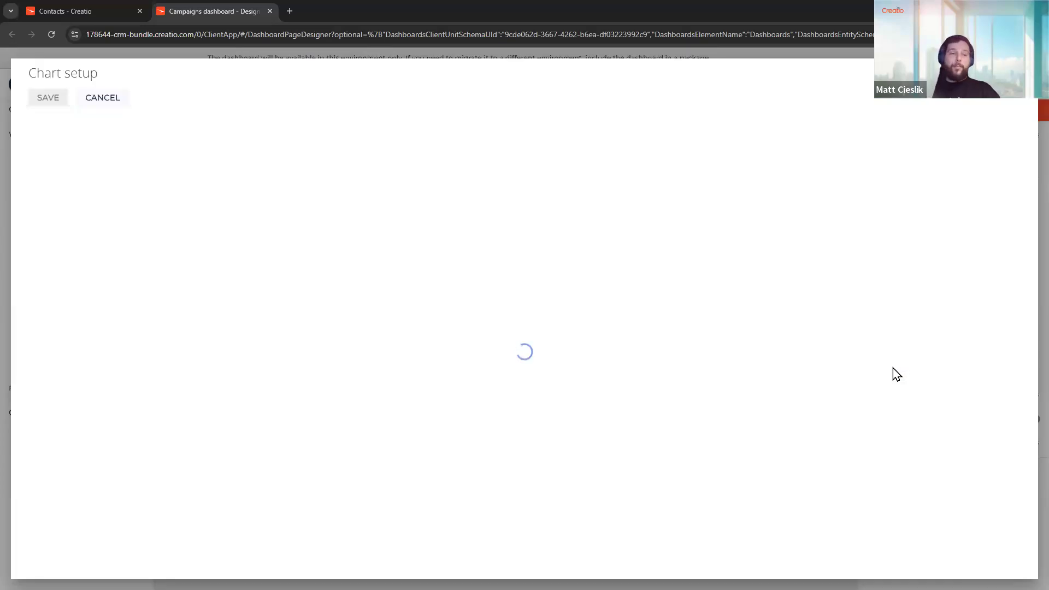
{"action": "left_click", "coordinate": [164, 266]}
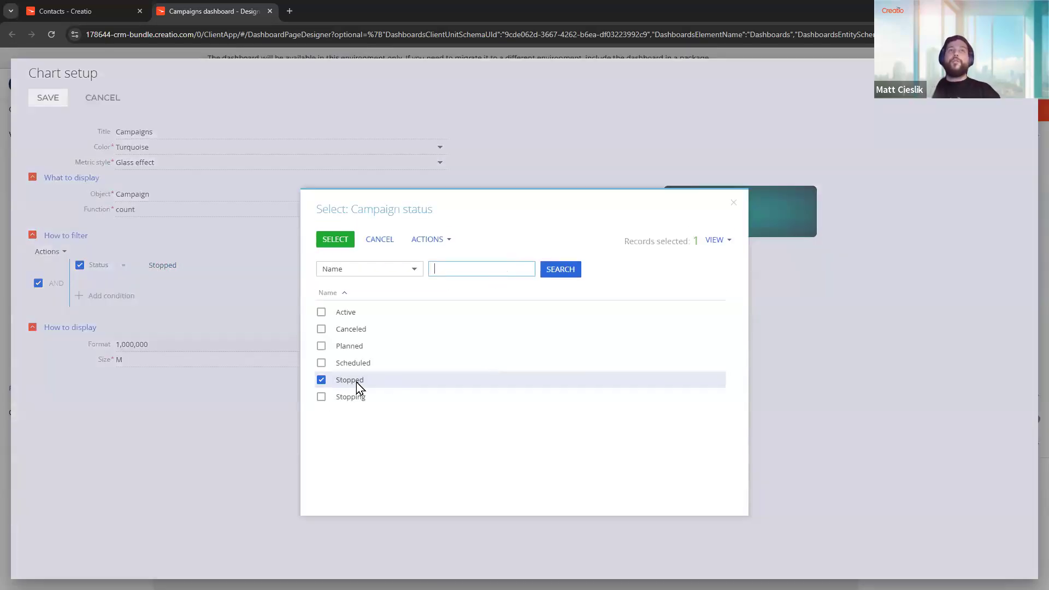
{"action": "left_click", "coordinate": [358, 379]}
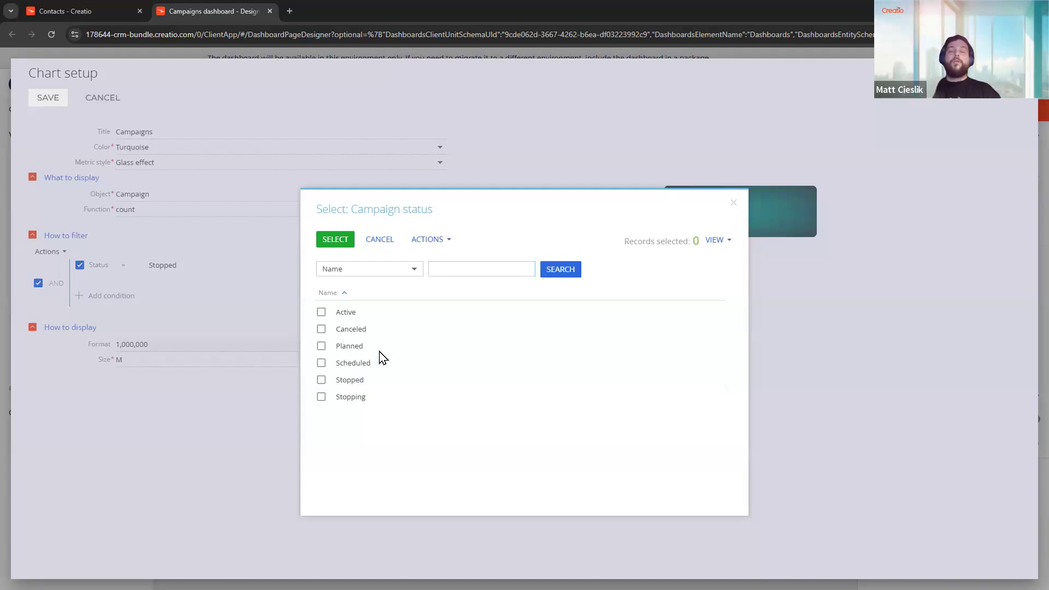
{"action": "left_click", "coordinate": [377, 316]}
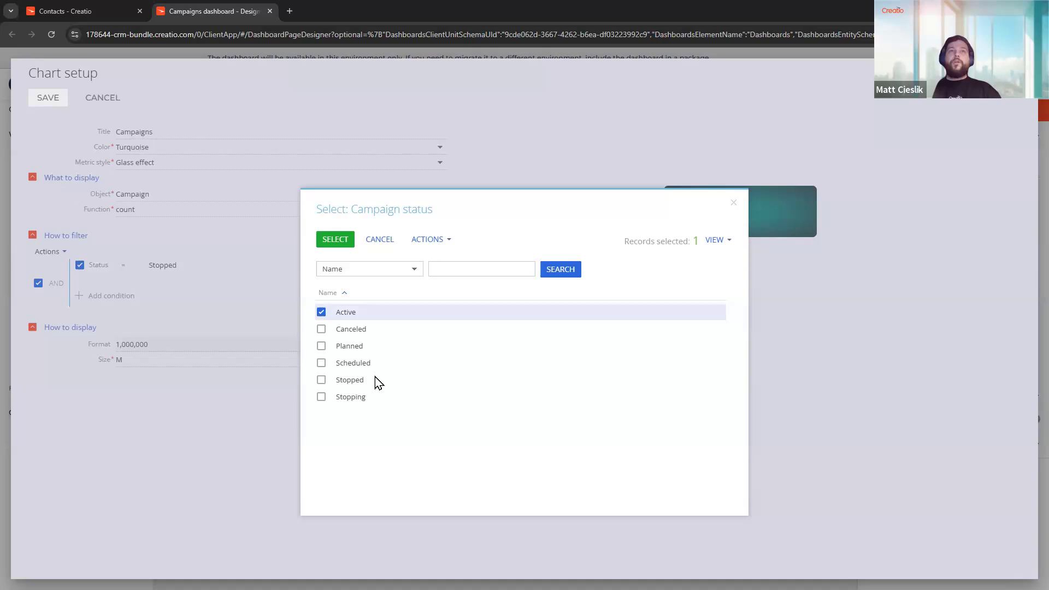
{"action": "left_click", "coordinate": [360, 363]}
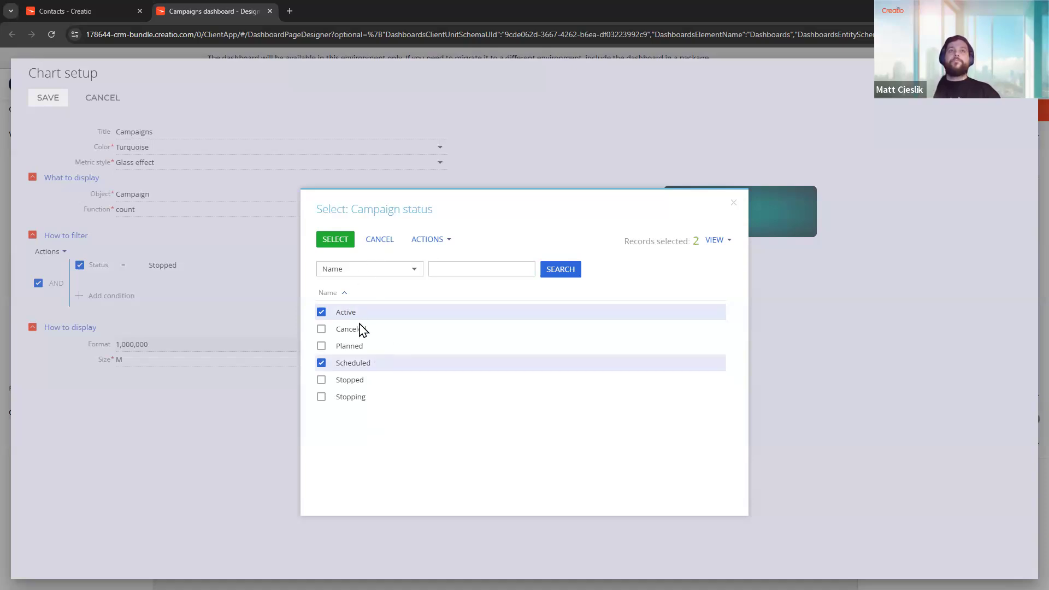
{"action": "left_click", "coordinate": [369, 347]}
{"action": "left_click", "coordinate": [369, 348]}
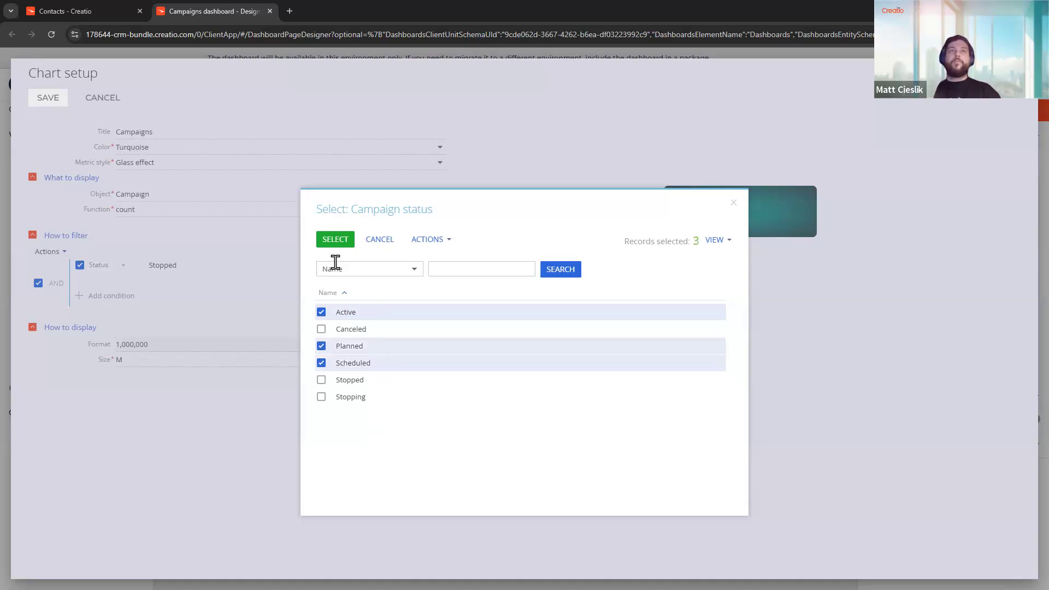
{"action": "left_click", "coordinate": [335, 240]}
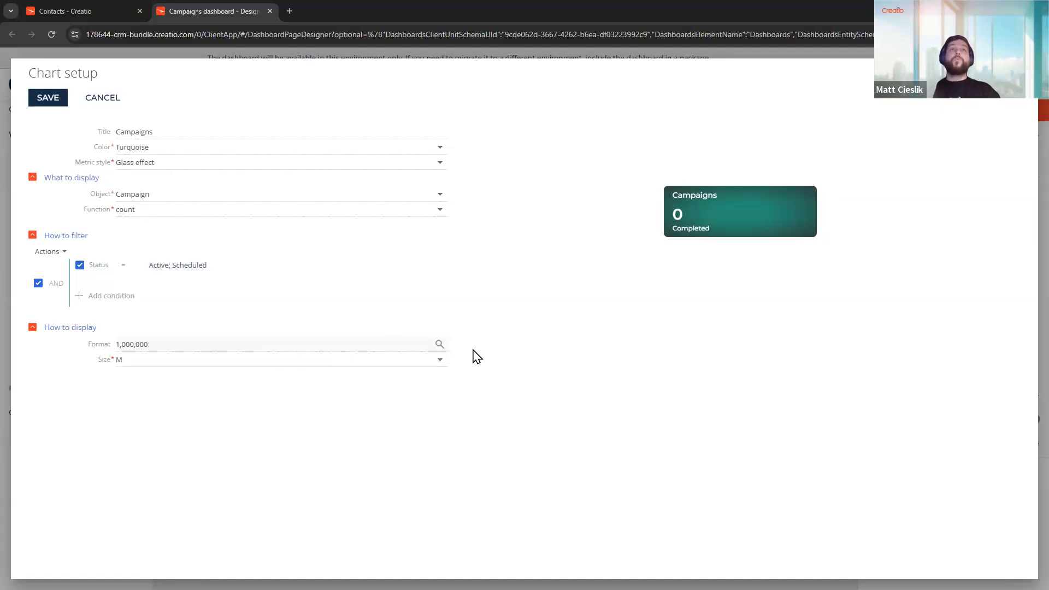
Change the duplicated Campaigns metric's format text to "{0} Running" and save its setup.
{"action": "left_click", "coordinate": [438, 344]}
{"action": "left_click", "coordinate": [517, 365]}
{"action": "double_click", "coordinate": [461, 302]}
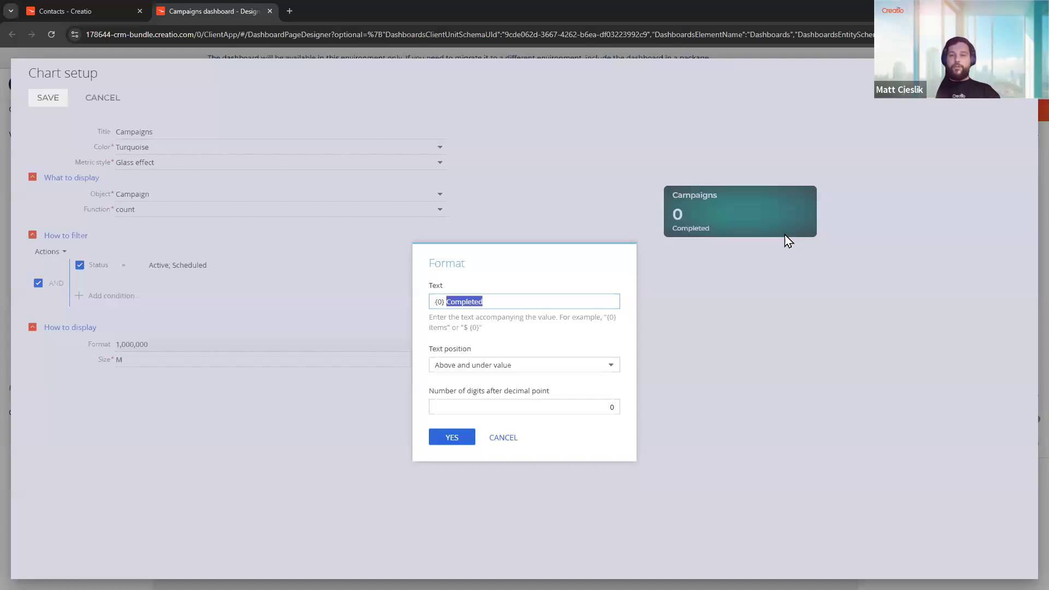
{"action": "type", "text": "Running"}
{"action": "left_click", "coordinate": [451, 437]}
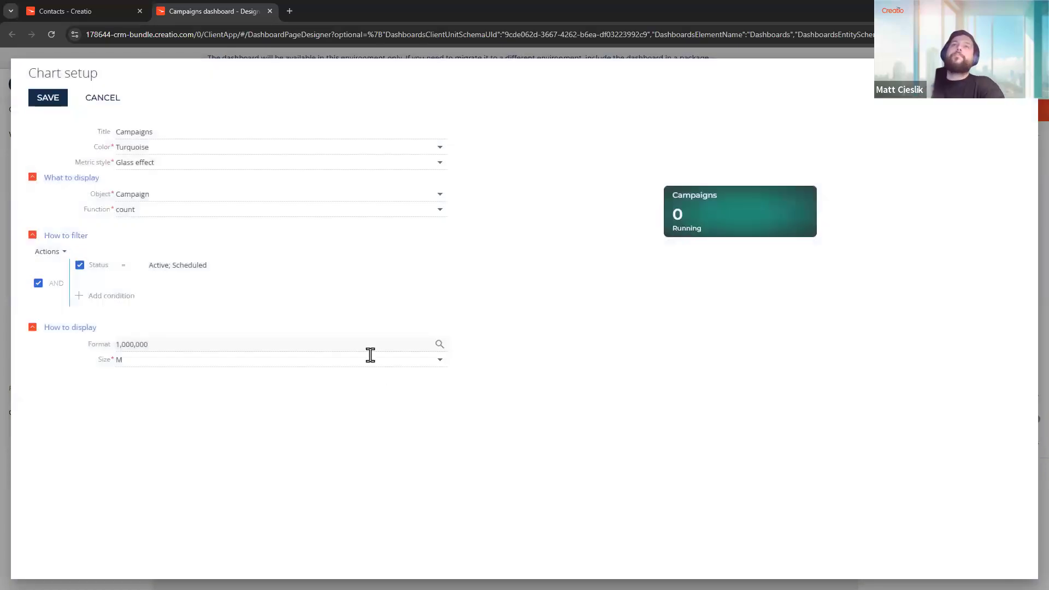
{"action": "left_click", "coordinate": [43, 100]}
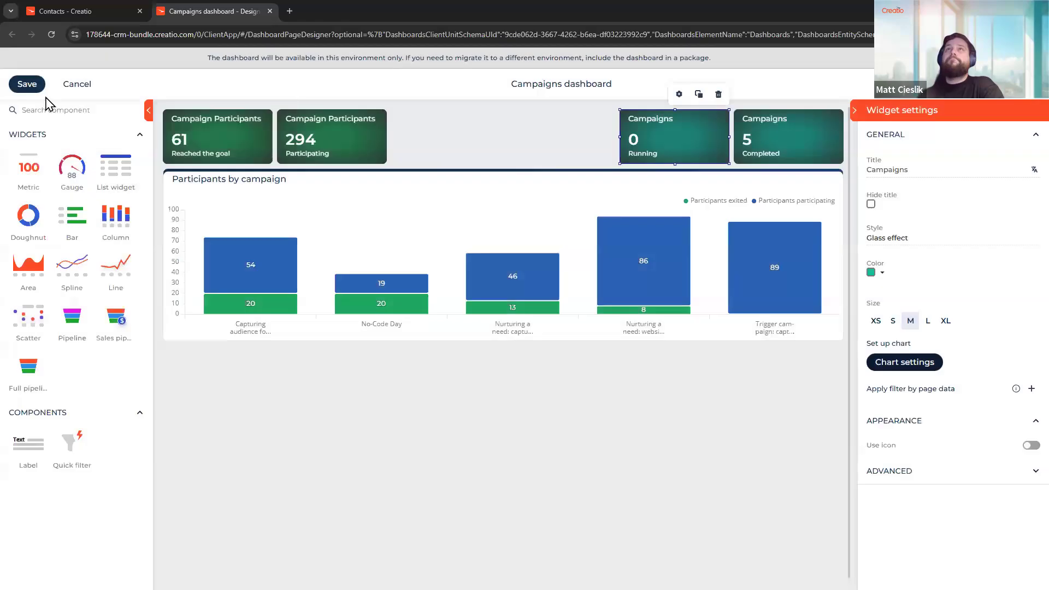
Set the color of the Running campaigns metric and the Participating campaign participants metric to the same bright blue.
{"action": "left_click", "coordinate": [880, 273]}
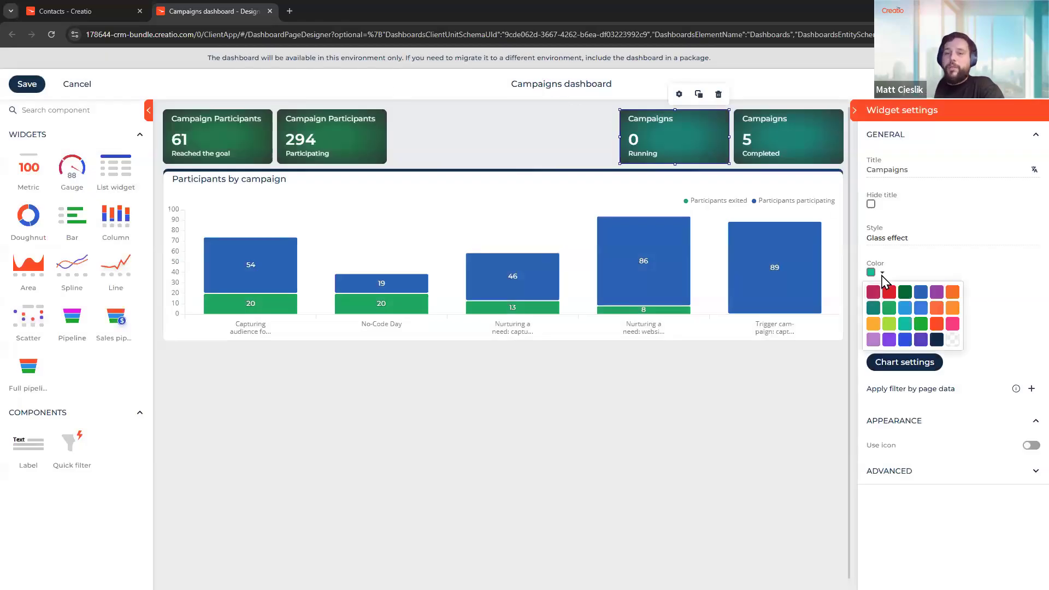
{"action": "left_click", "coordinate": [904, 341]}
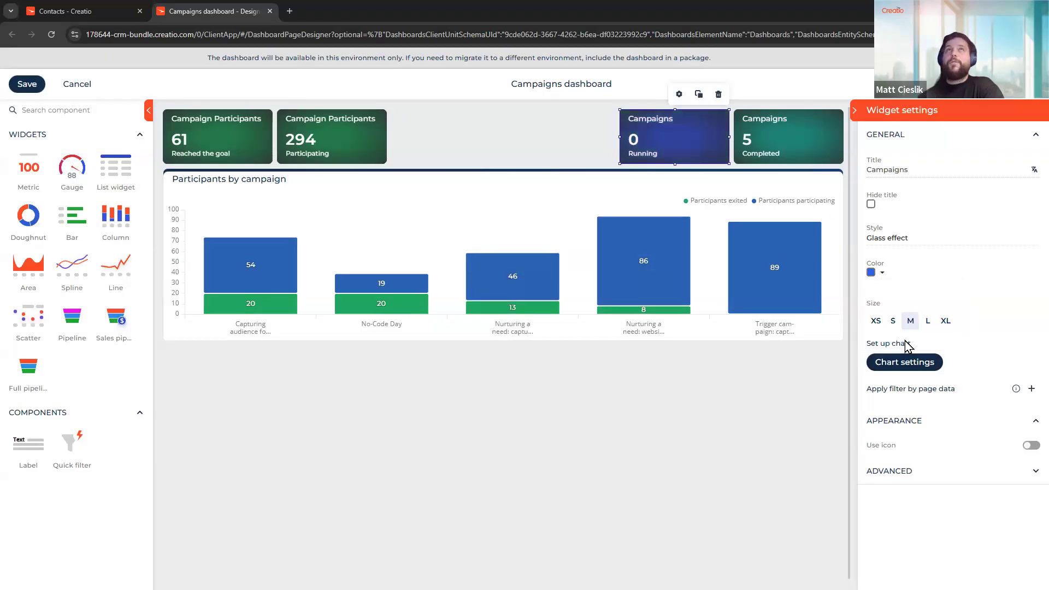
{"action": "left_click", "coordinate": [342, 143]}
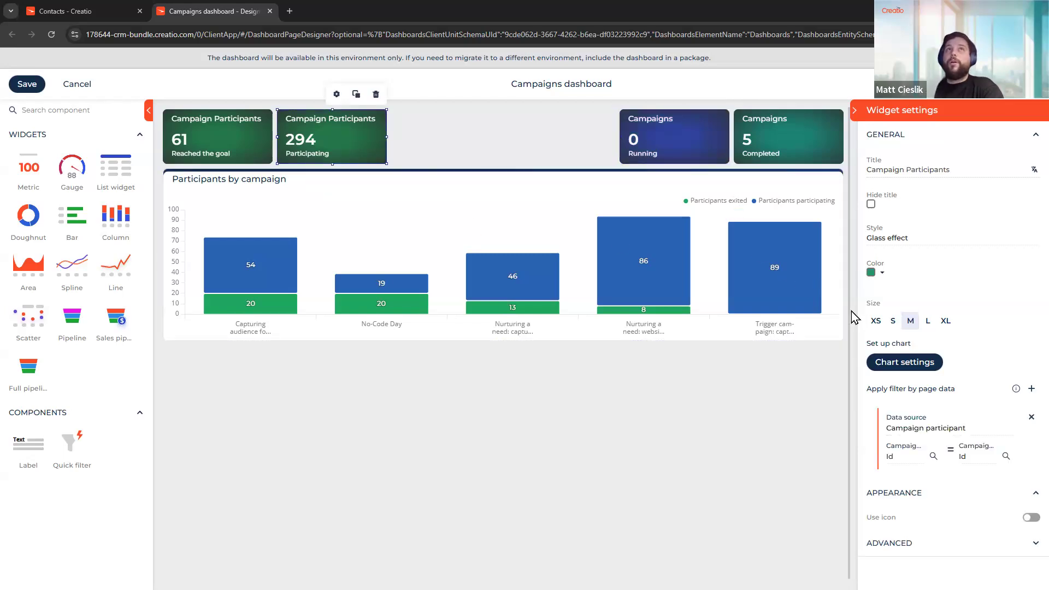
{"action": "left_click", "coordinate": [880, 274]}
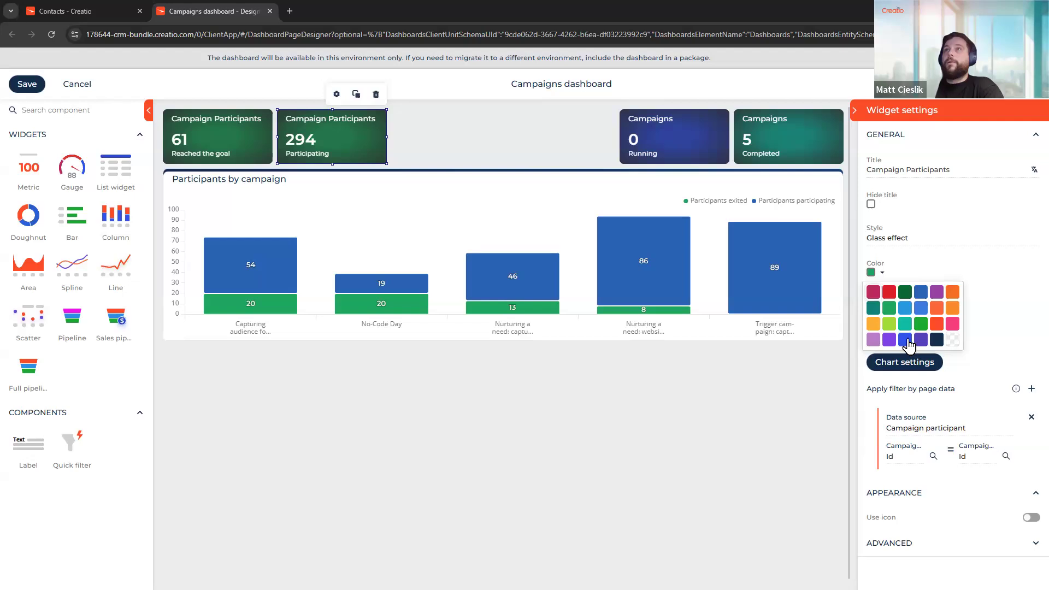
{"action": "left_click", "coordinate": [901, 339]}
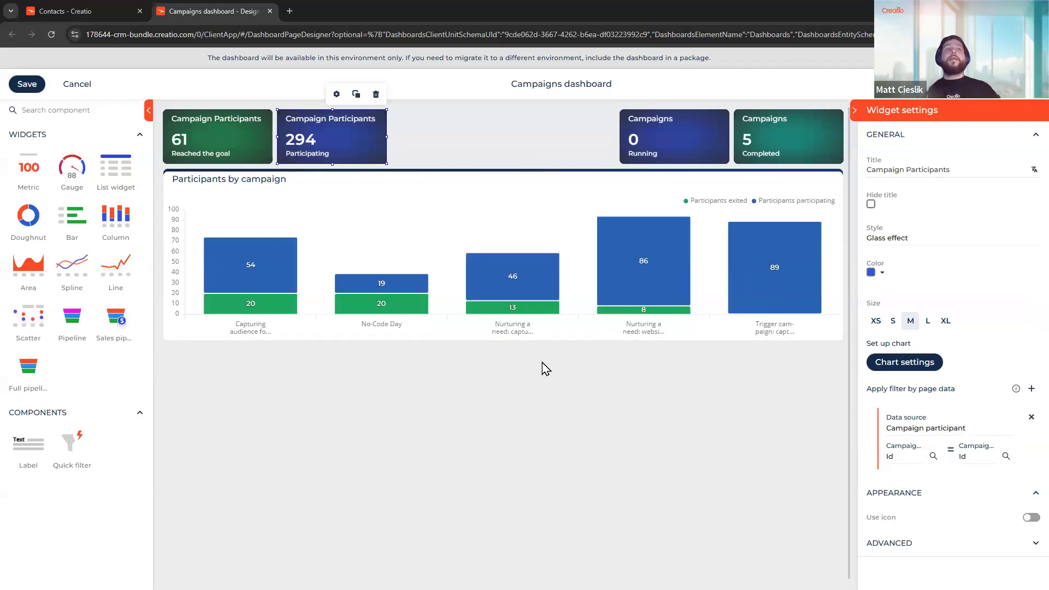
Add a label between the participant and campaign metrics with the text "Marketing Campaign Overview".
{"action": "left_click_drag", "start_coordinate": [30, 448], "coordinate": [440, 137]}
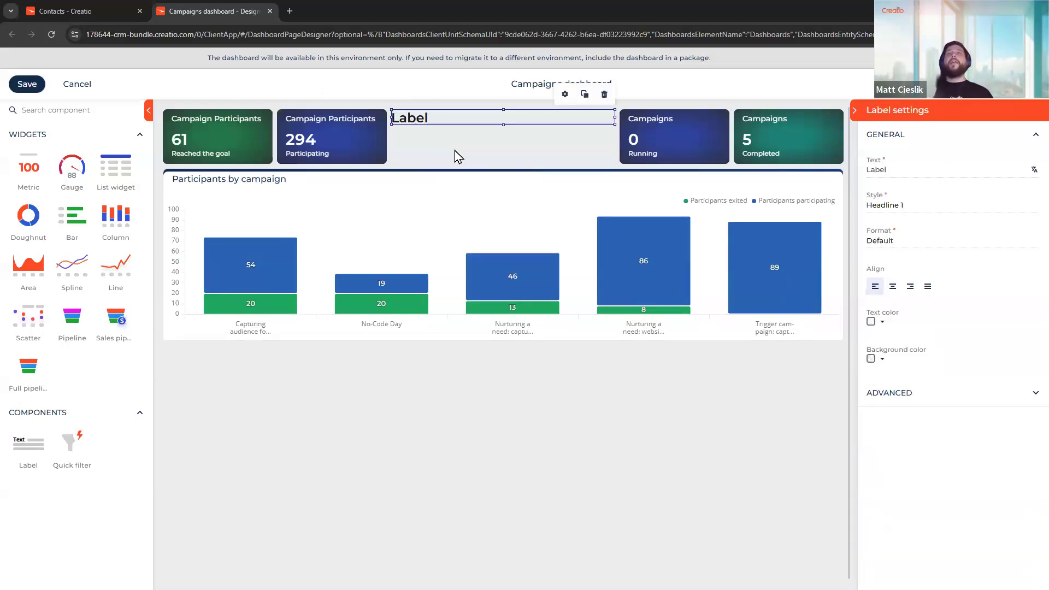
{"action": "left_click", "coordinate": [917, 170]}
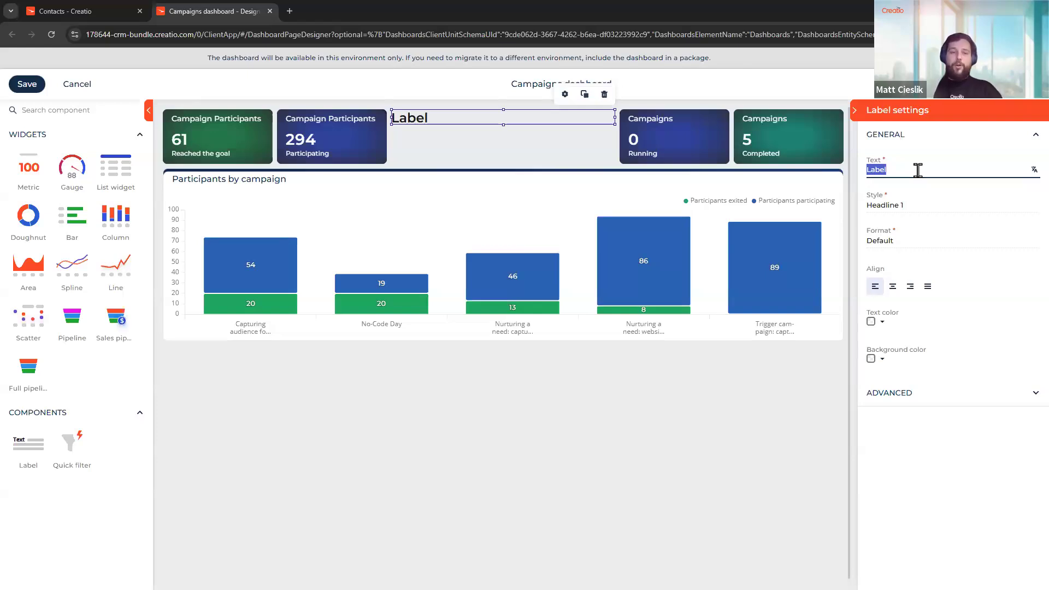
{"action": "type", "text": "Mark"}
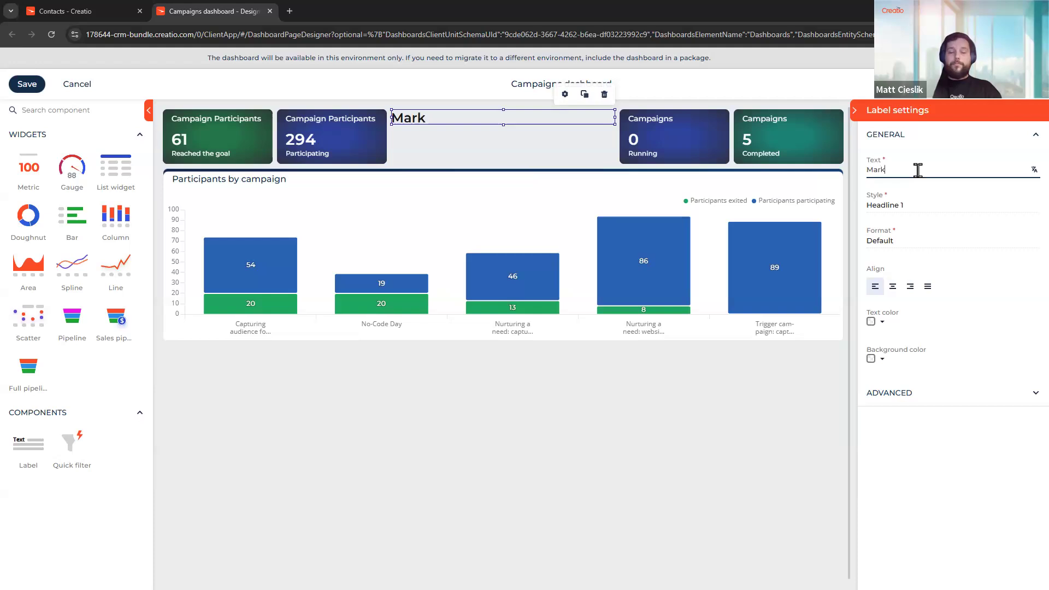
{"action": "type", "text": "eting C"}
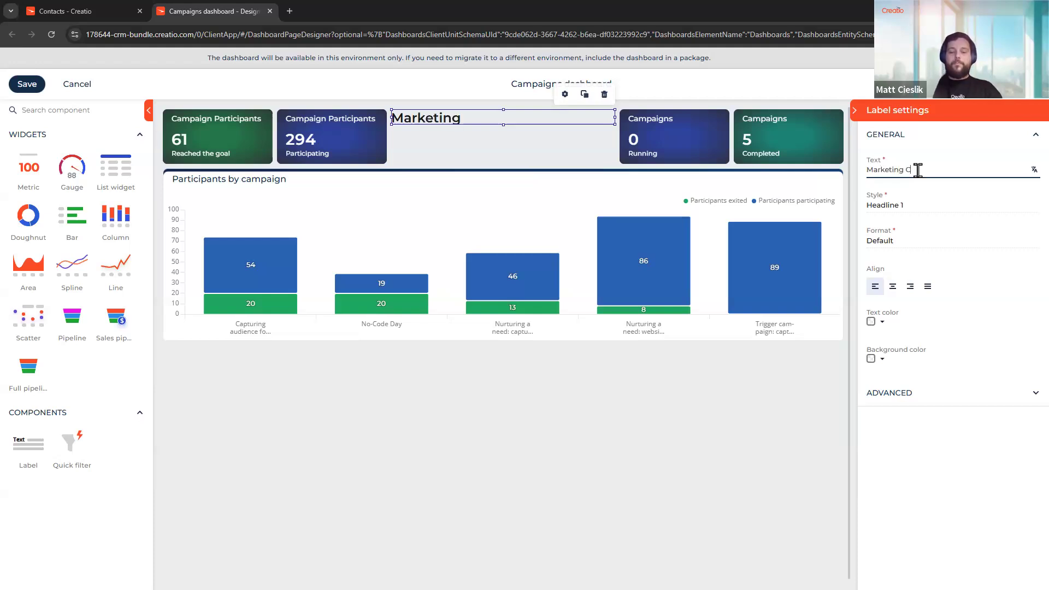
{"action": "type", "text": "ampaign Overview"}
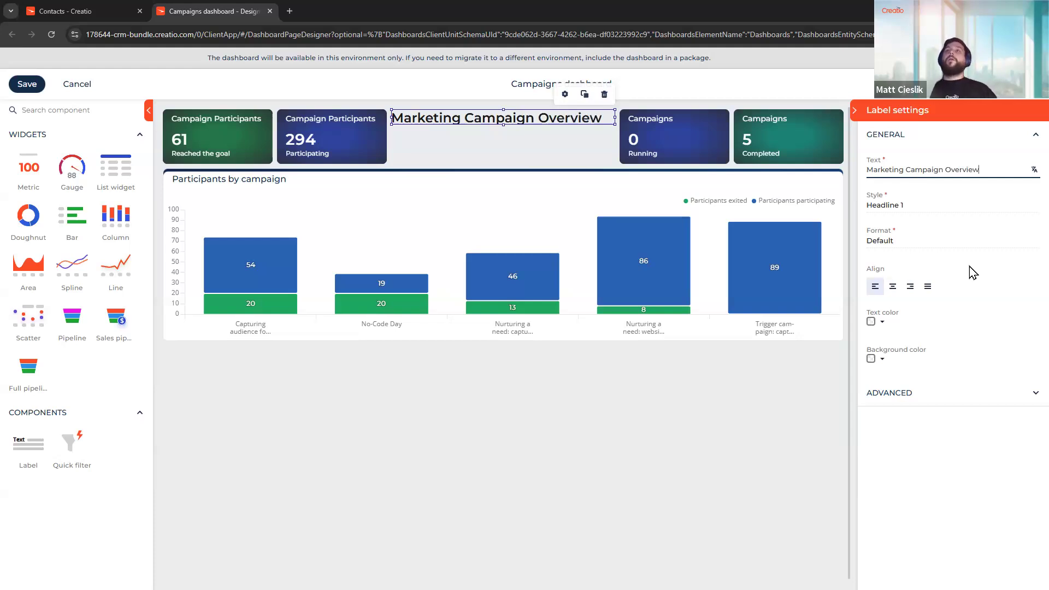
Set the label's style to Large 3 and stretch its height to match the neighbouring metrics.
{"action": "left_click", "coordinate": [975, 206]}
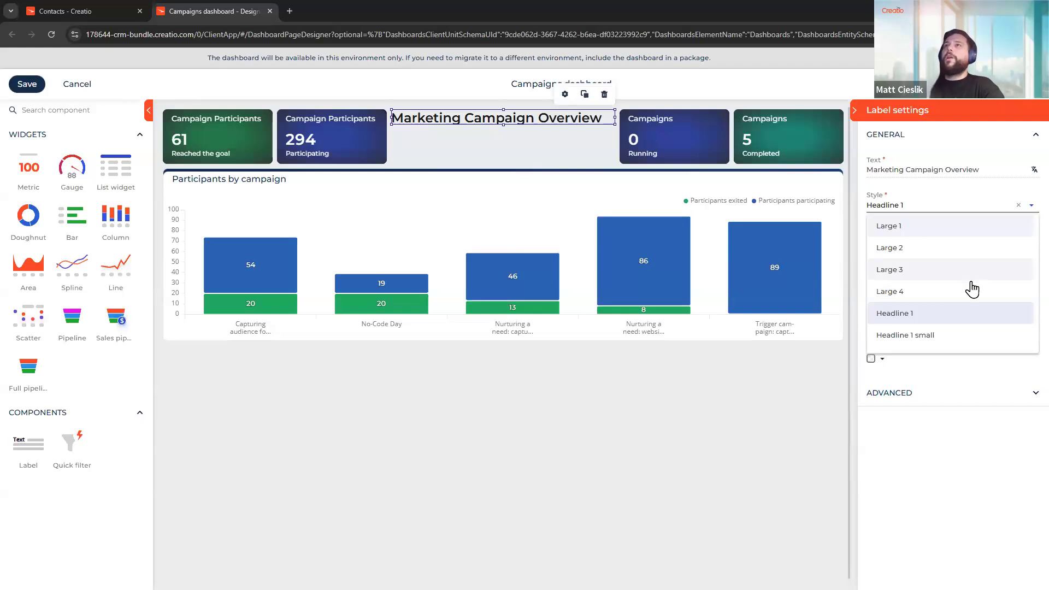
{"action": "scroll", "coordinate": [972, 311], "scroll_direction": "down", "scroll_amount": 1}
{"action": "left_click", "coordinate": [969, 328]}
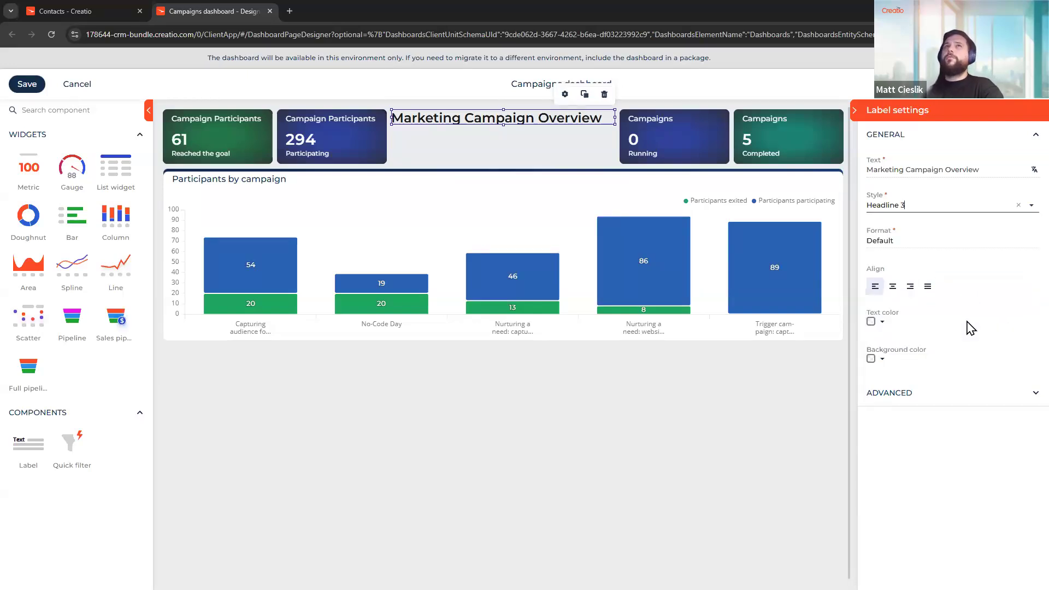
{"action": "left_click", "coordinate": [966, 208]}
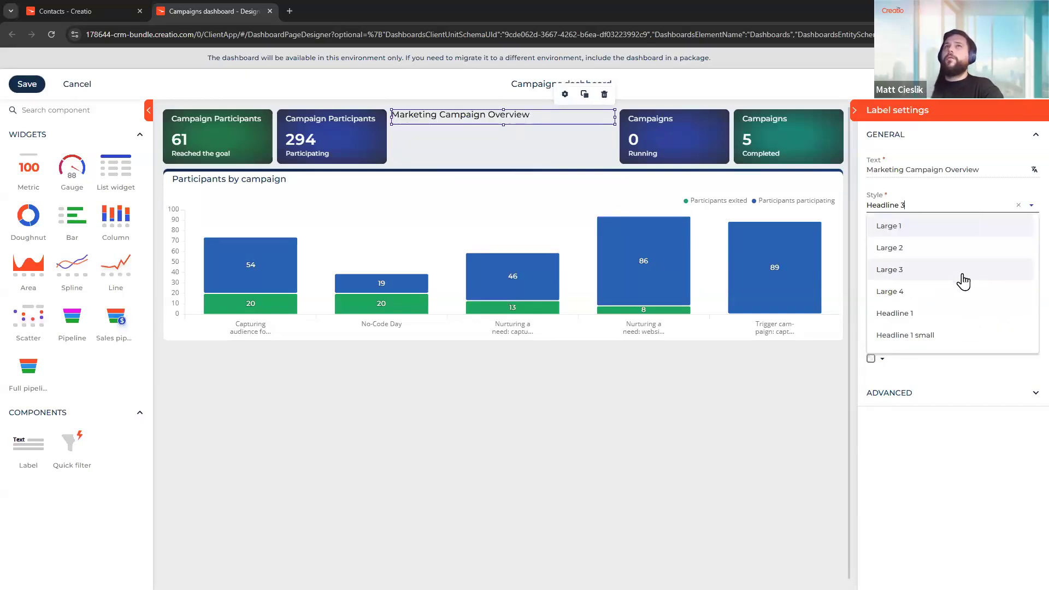
{"action": "left_click", "coordinate": [962, 271]}
{"action": "left_click_drag", "start_coordinate": [503, 124], "coordinate": [556, 180]}
Center the label's text and set its format to Normal.
{"action": "left_click", "coordinate": [892, 285]}
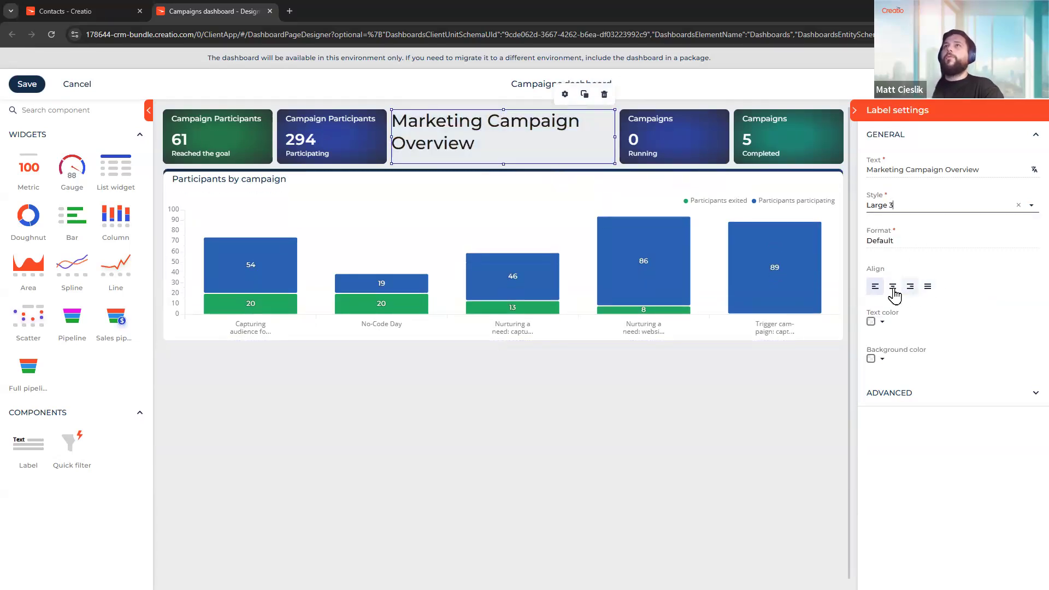
{"action": "left_click", "coordinate": [929, 241]}
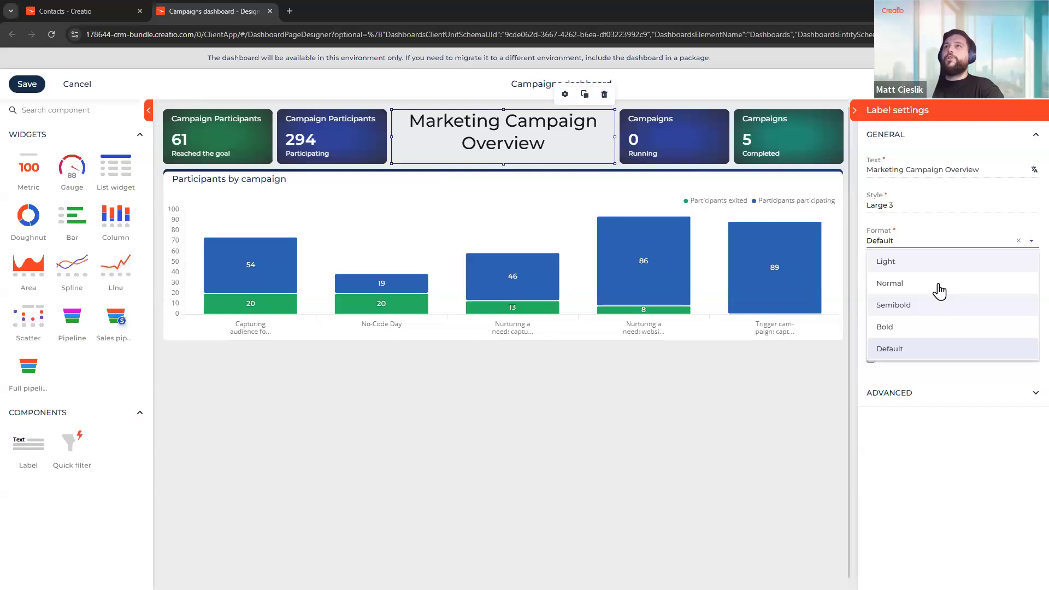
{"action": "left_click", "coordinate": [936, 287]}
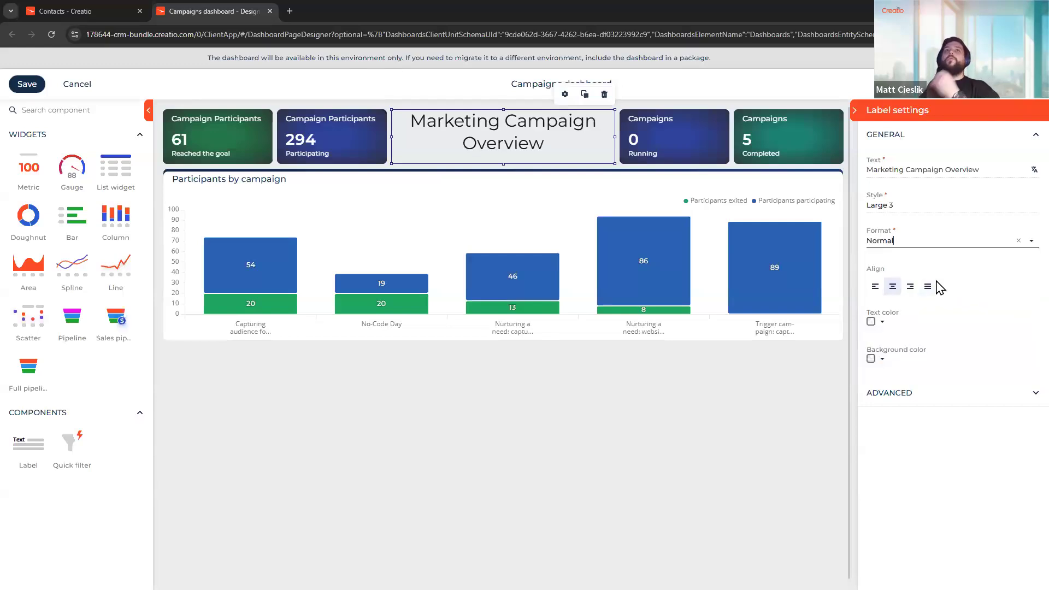
Save the Campaigns dashboard and reload the Contacts section to show the updated version.
{"action": "left_click", "coordinate": [464, 509]}
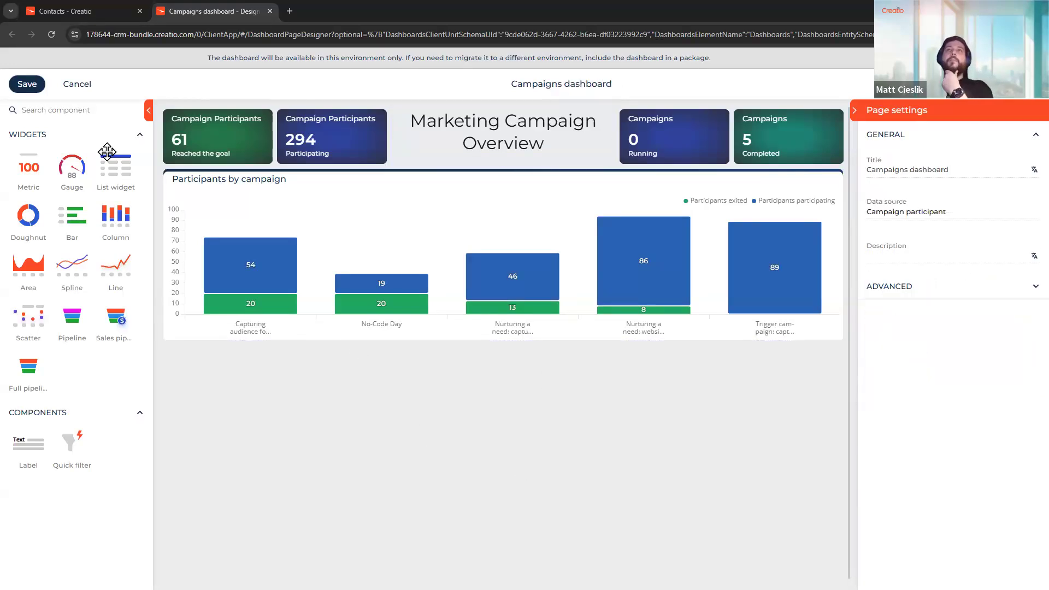
{"action": "left_click", "coordinate": [27, 84]}
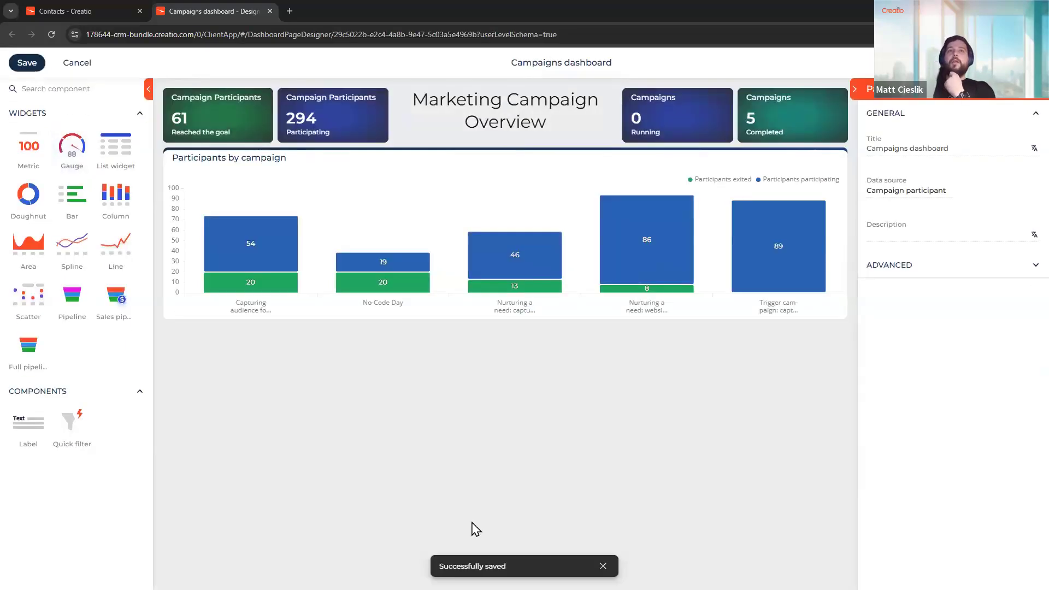
{"action": "left_click", "coordinate": [115, 11]}
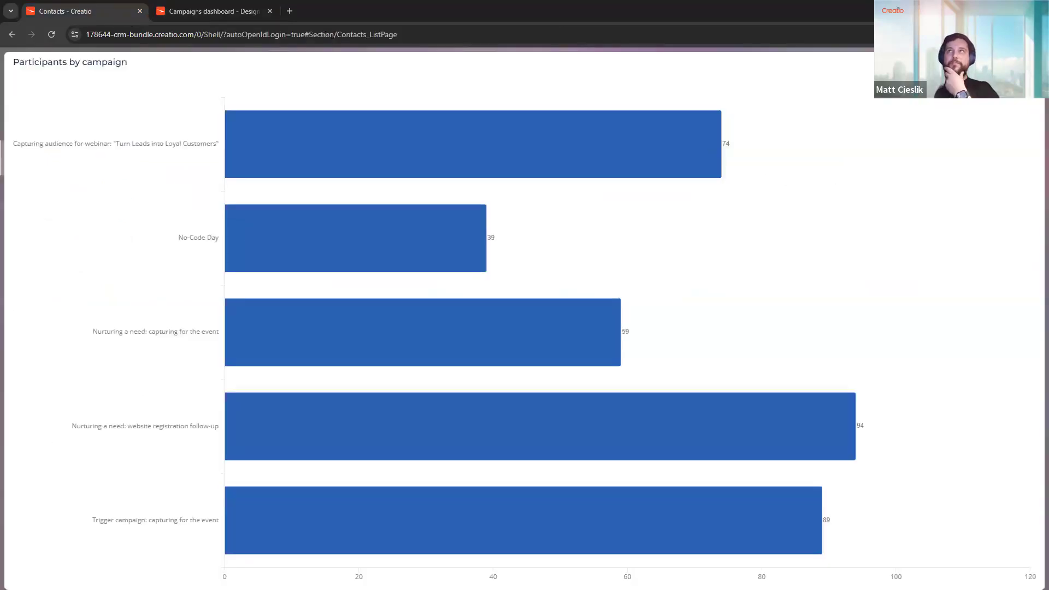
{"action": "key", "text": "F5"}
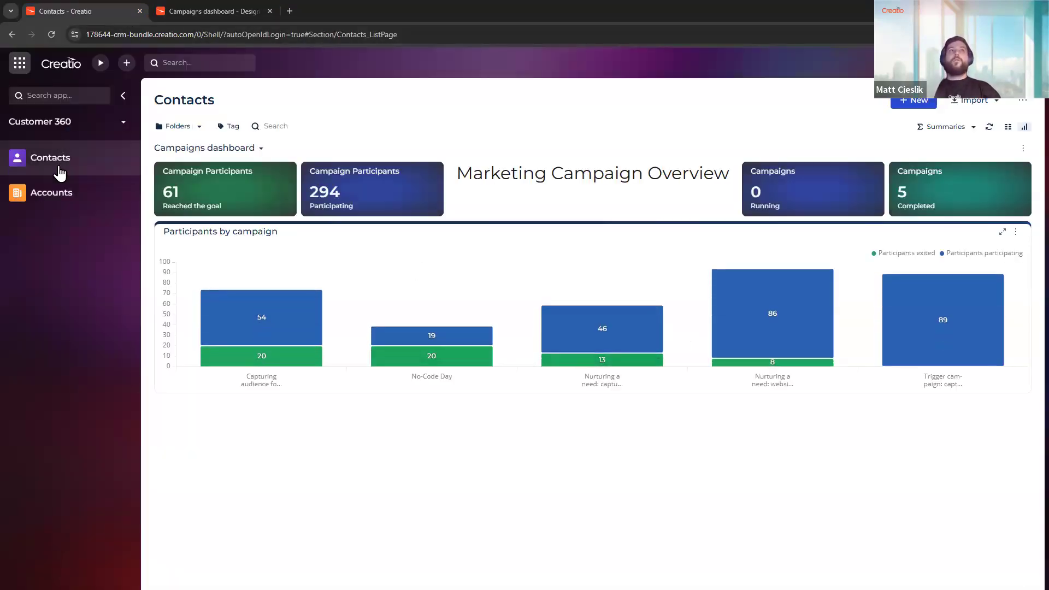
Compare the dashboards available in the Accounts and Contacts sections, ending on the Campaigns dashboard in Contacts.
{"action": "left_click", "coordinate": [63, 207]}
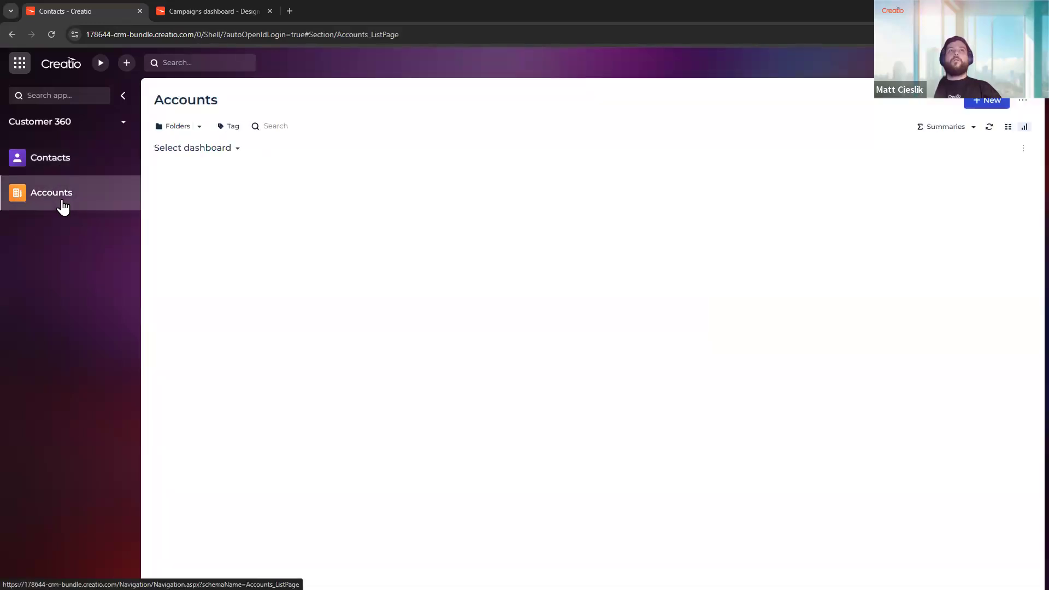
{"action": "left_click", "coordinate": [84, 159]}
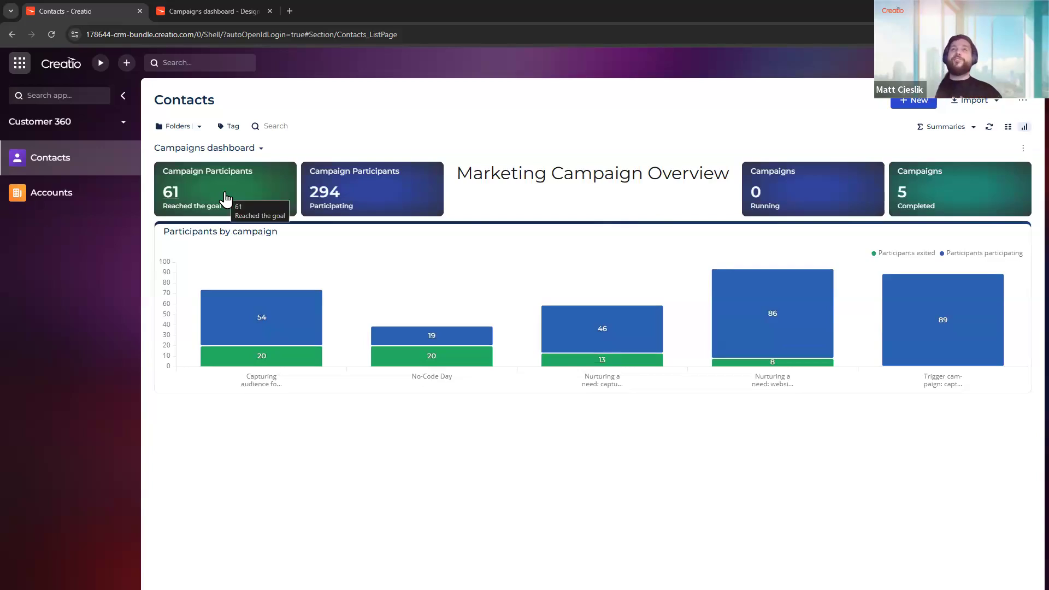
{"action": "left_click", "coordinate": [258, 148]}
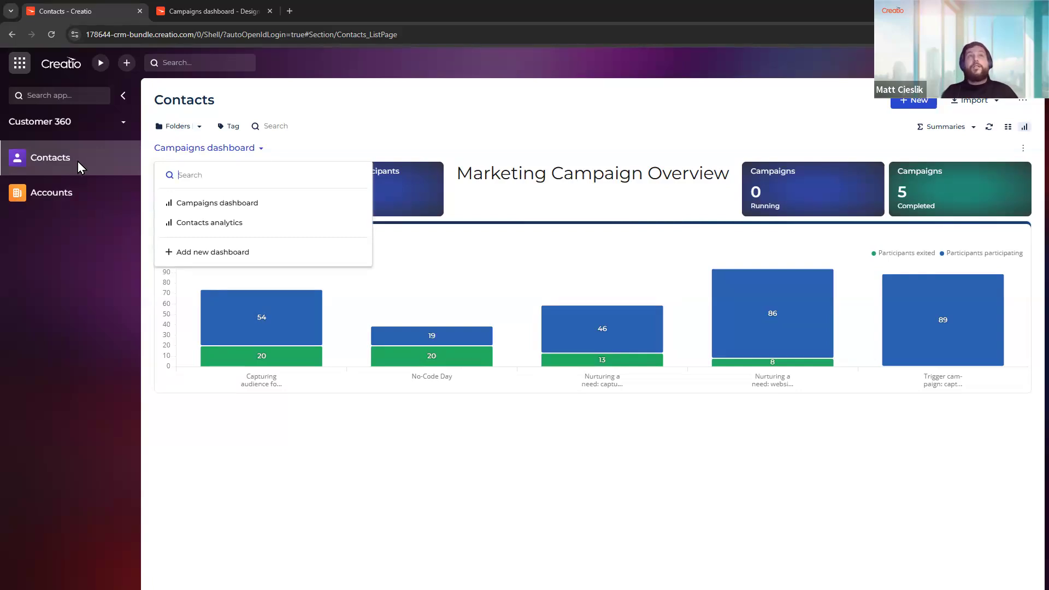
{"action": "left_click", "coordinate": [335, 208]}
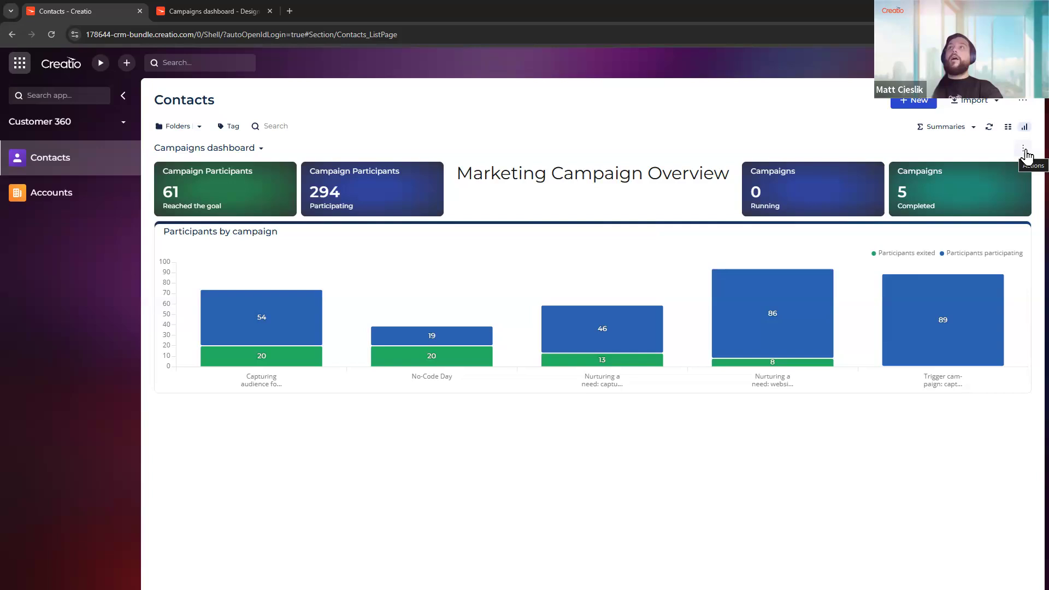
Review the read, edit and delete access rights of the Campaigns dashboard and leave them without saving.
{"action": "left_click", "coordinate": [1023, 148]}
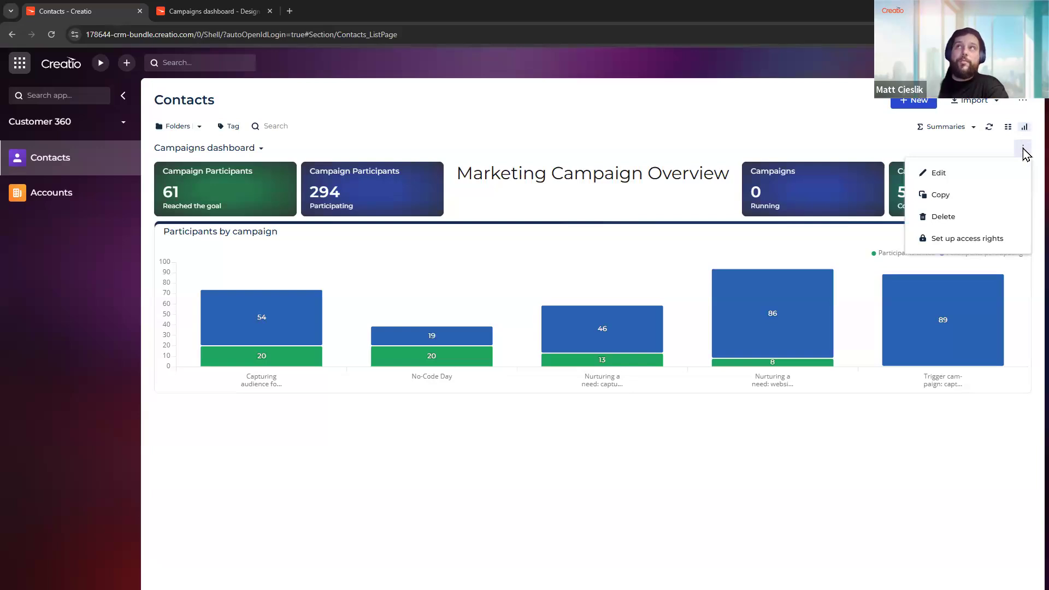
{"action": "left_click", "coordinate": [996, 244]}
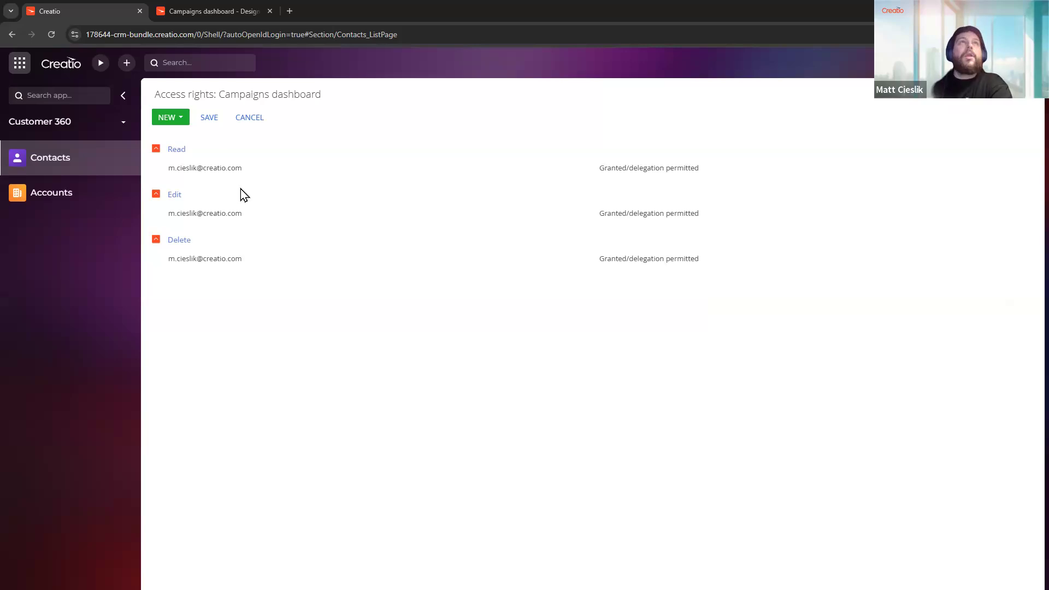
{"action": "left_click", "coordinate": [249, 118]}
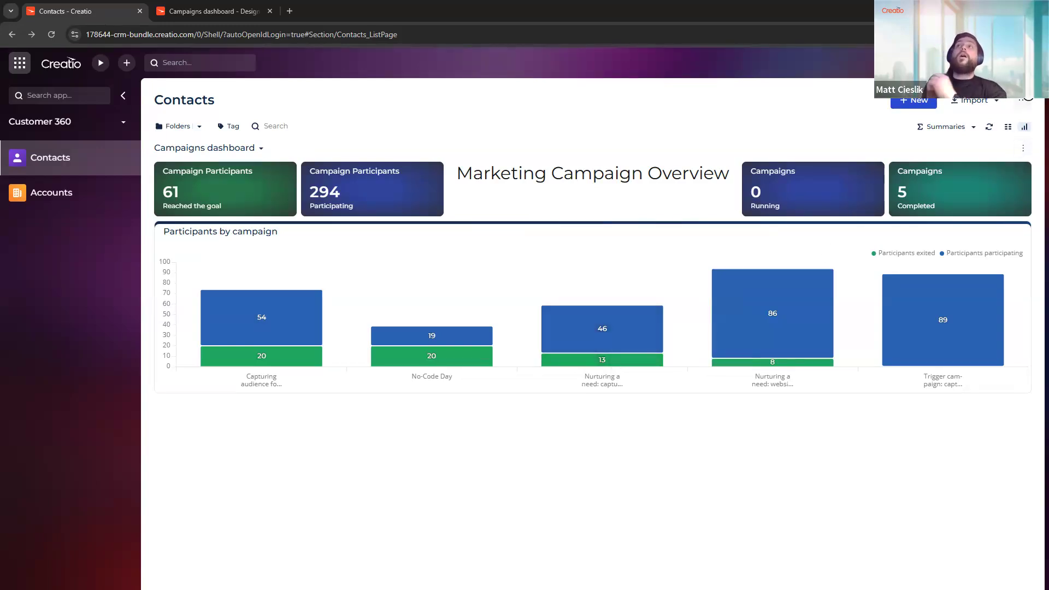
Open the Contacts list page in the designer, close the Campaigns dashboard designer, and select the dashboards component on the Dashboards tab.
{"action": "left_click", "coordinate": [1022, 101]}
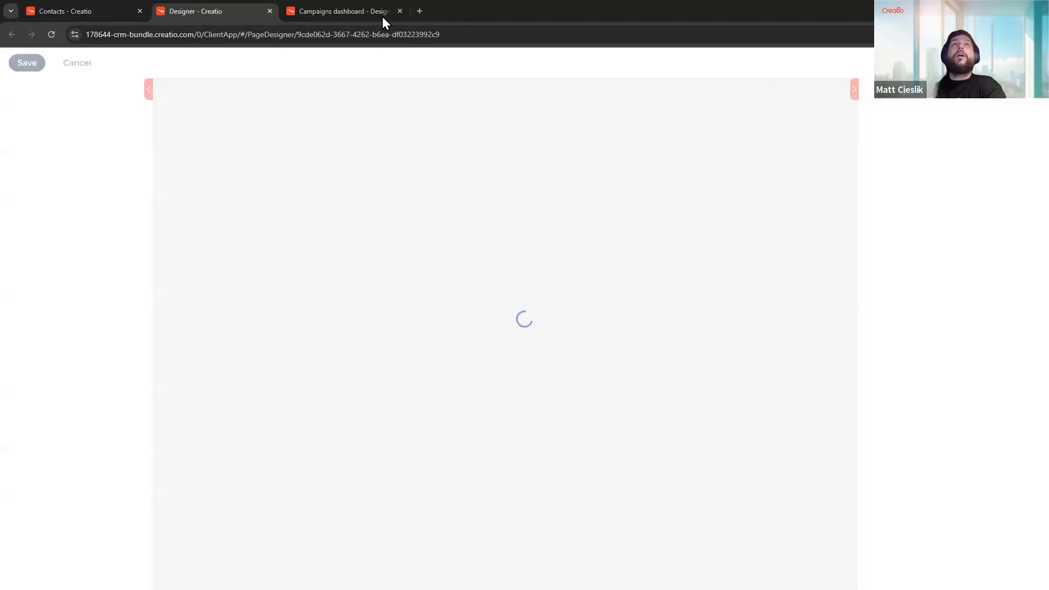
{"action": "left_click", "coordinate": [382, 15]}
{"action": "key", "text": "ctrl+w"}
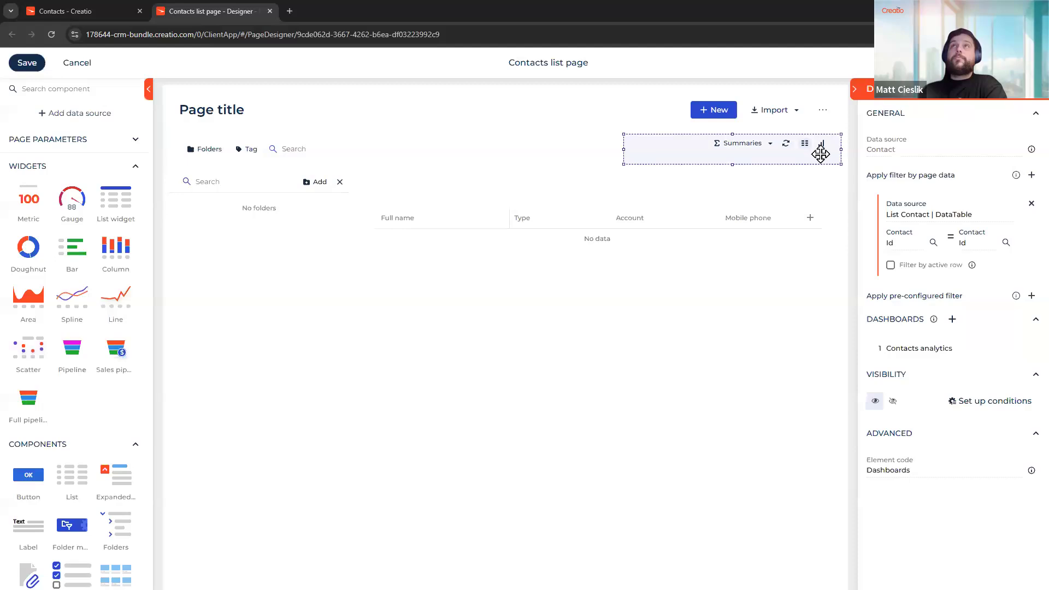
{"action": "left_click", "coordinate": [822, 145]}
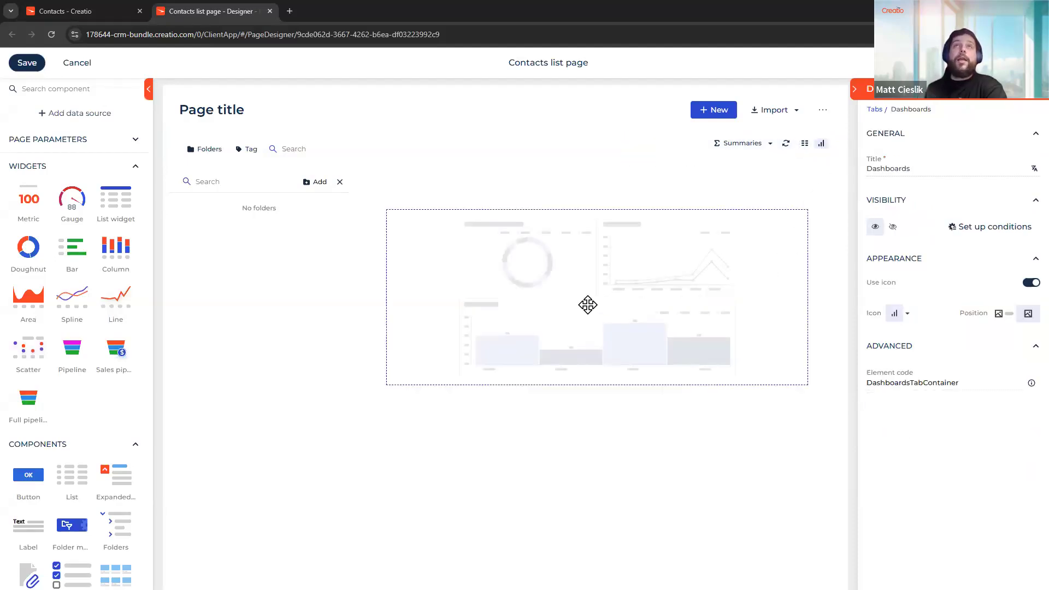
{"action": "left_click", "coordinate": [596, 255]}
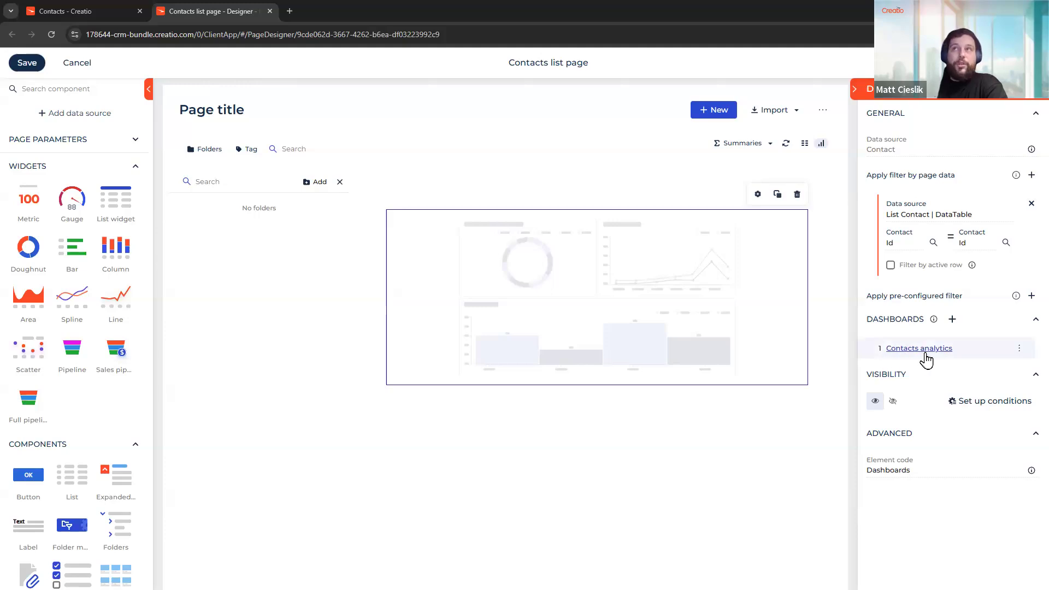
Start a new dashboard from the Contacts page's dashboards component and examine the package in its advanced page settings.
{"action": "left_click", "coordinate": [952, 319]}
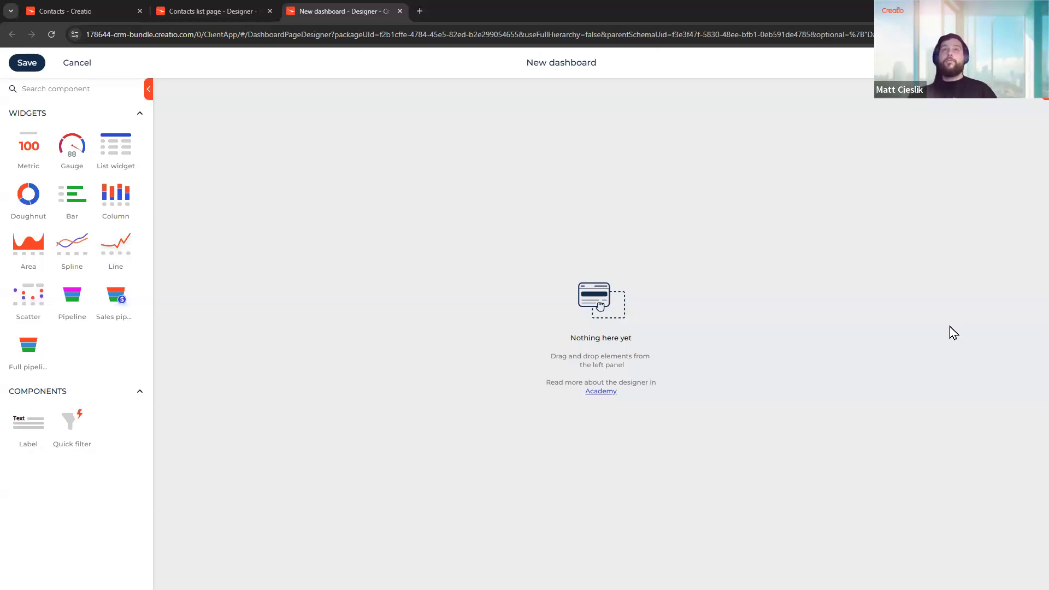
{"action": "left_click", "coordinate": [561, 66]}
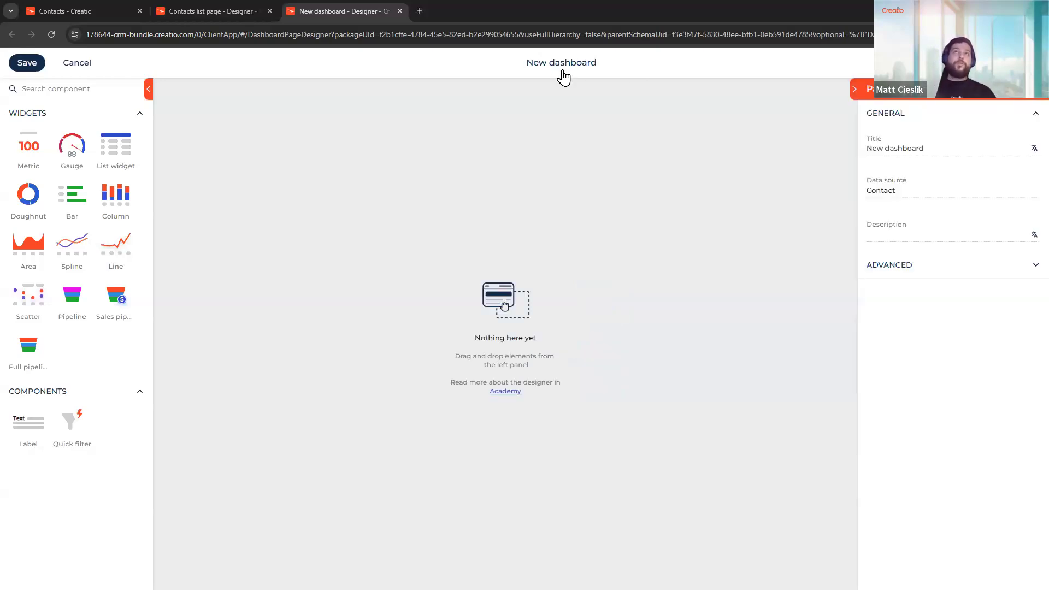
{"action": "left_click", "coordinate": [948, 273]}
{"action": "left_click_drag", "start_coordinate": [871, 336], "coordinate": [926, 336]}
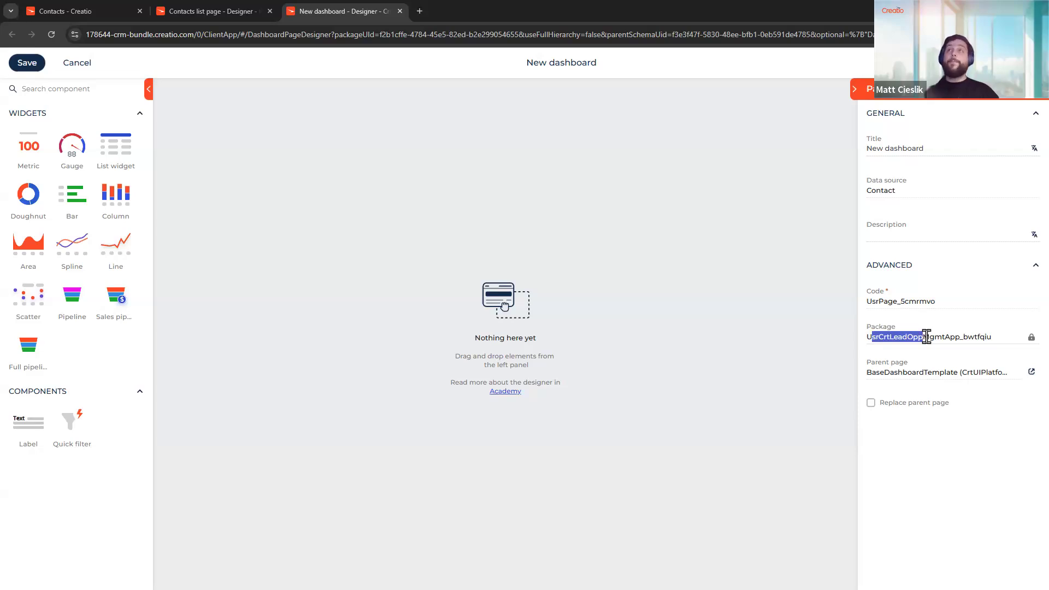
{"action": "left_click", "coordinate": [927, 336]}
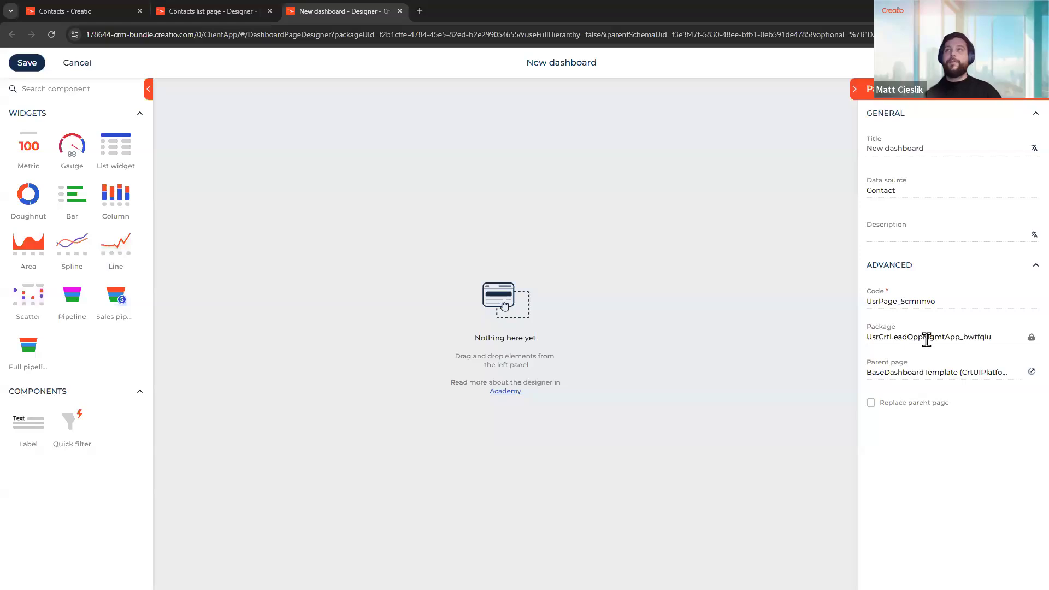
Close the new dashboard designer, start another dashboard from the Contacts page's dashboards component, and examine its package in the advanced settings.
{"action": "left_click_drag", "start_coordinate": [906, 336], "coordinate": [919, 335]}
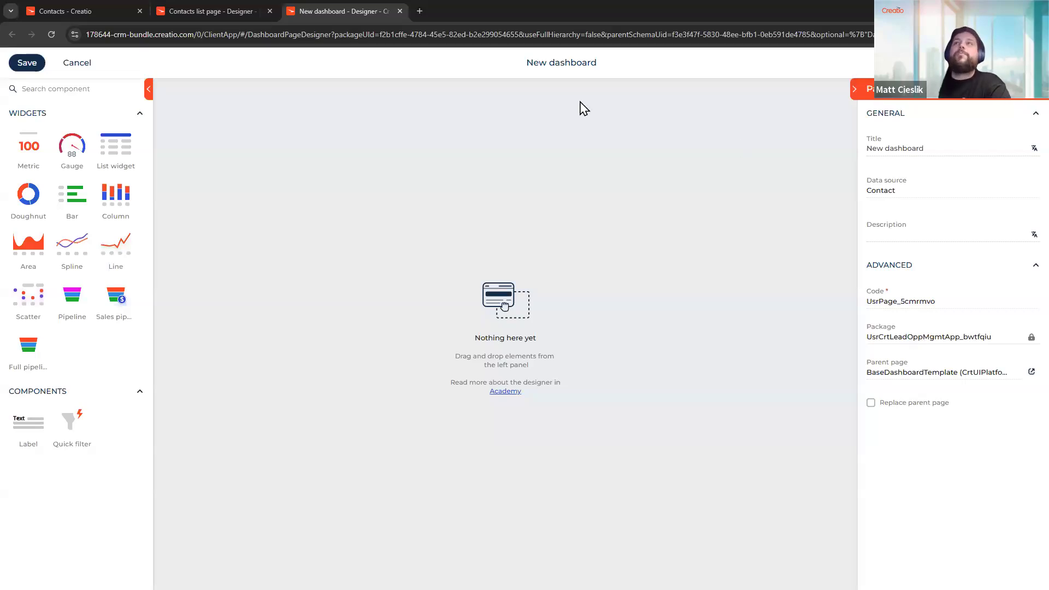
{"action": "middle_click", "coordinate": [342, 5]}
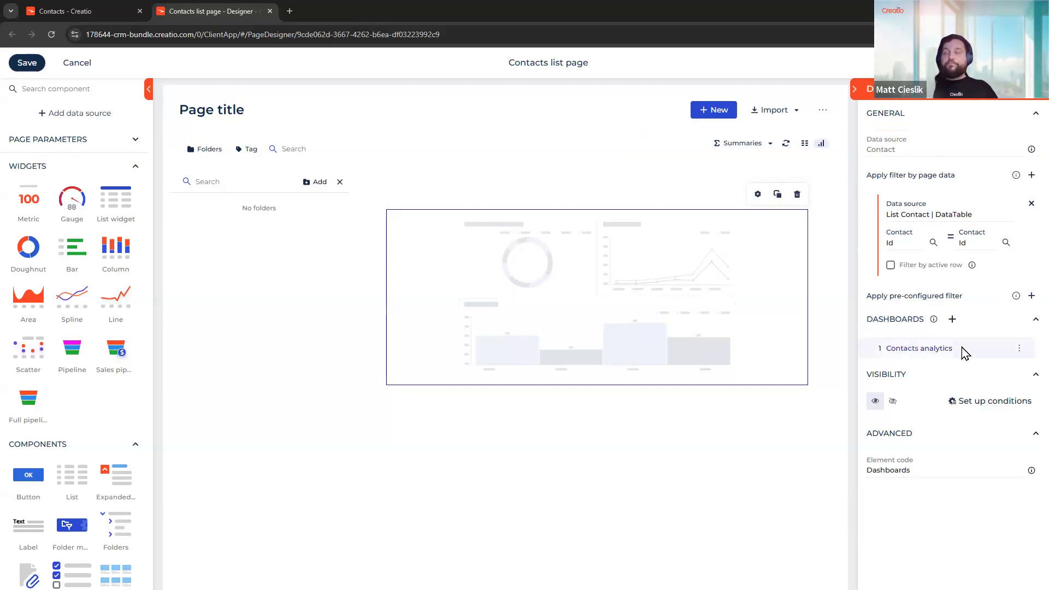
{"action": "left_click", "coordinate": [952, 321]}
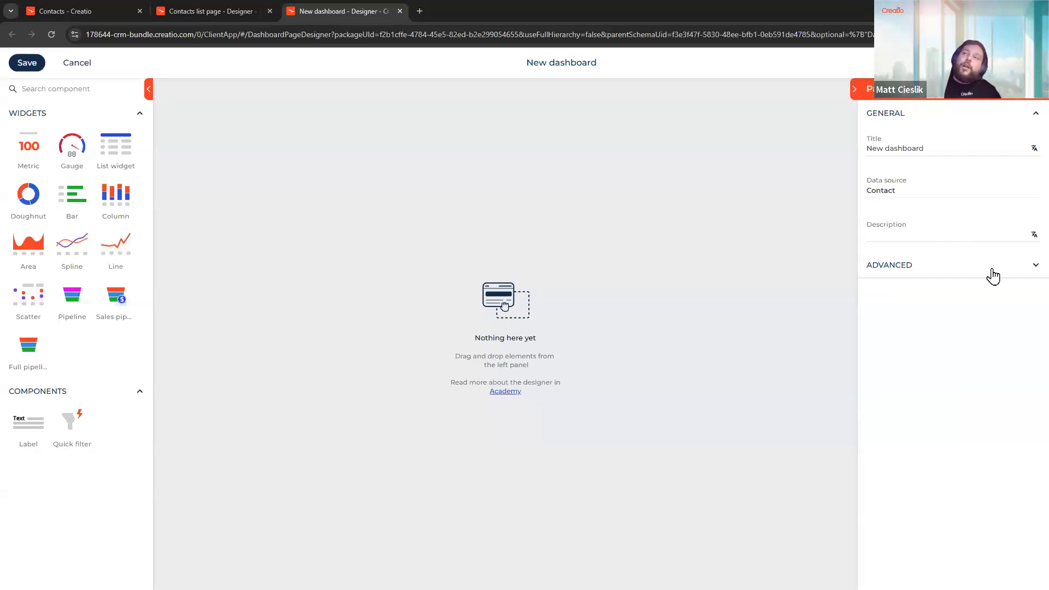
{"action": "left_click", "coordinate": [992, 275]}
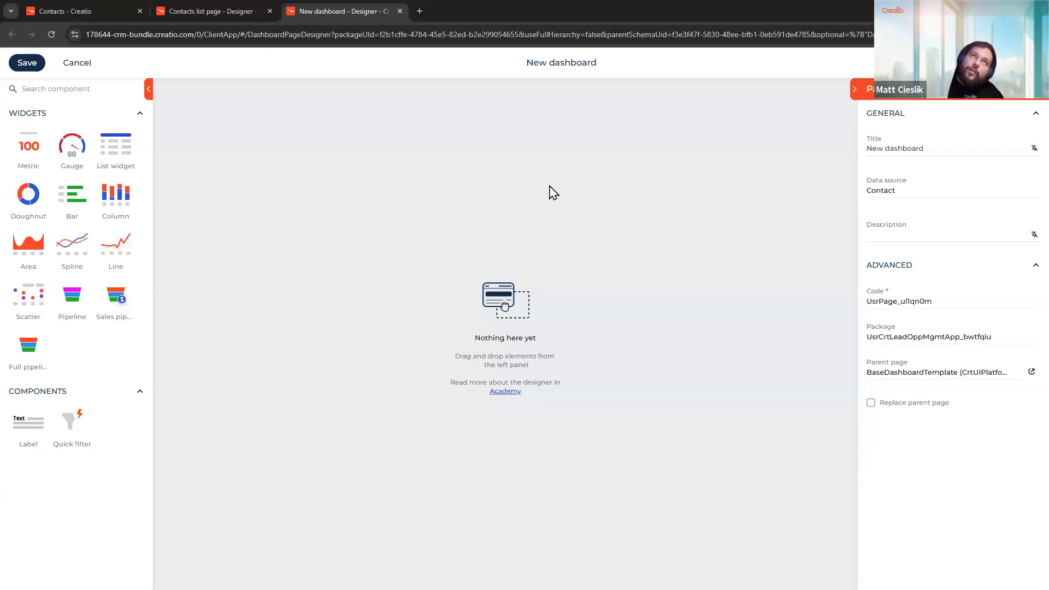
{"action": "left_click_drag", "start_coordinate": [893, 337], "coordinate": [945, 337]}
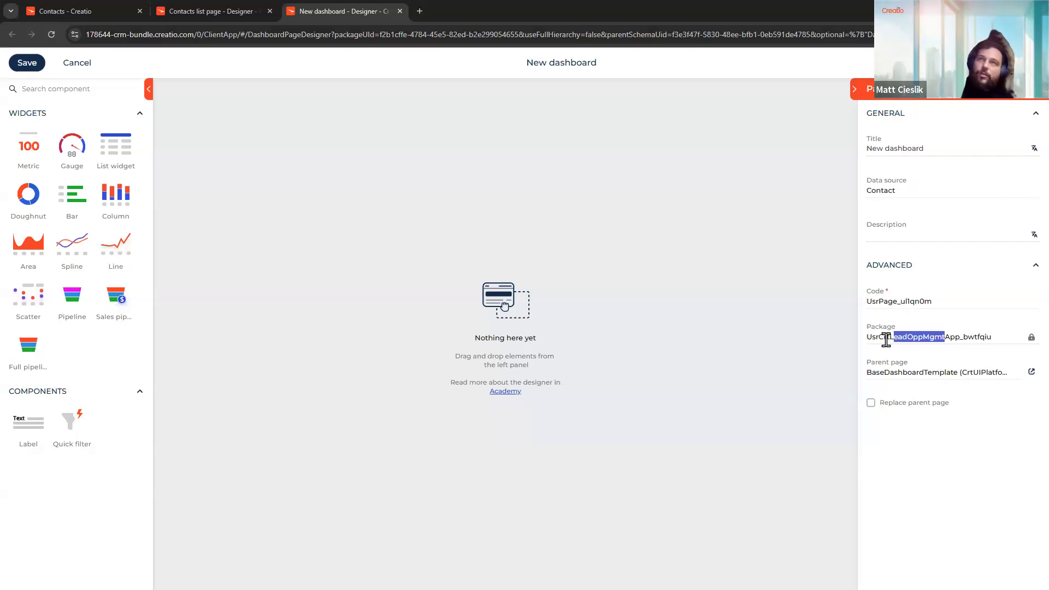
Close the new dashboard and Contacts list page designers, discarding any unsaved changes.
{"action": "middle_click", "coordinate": [373, 11]}
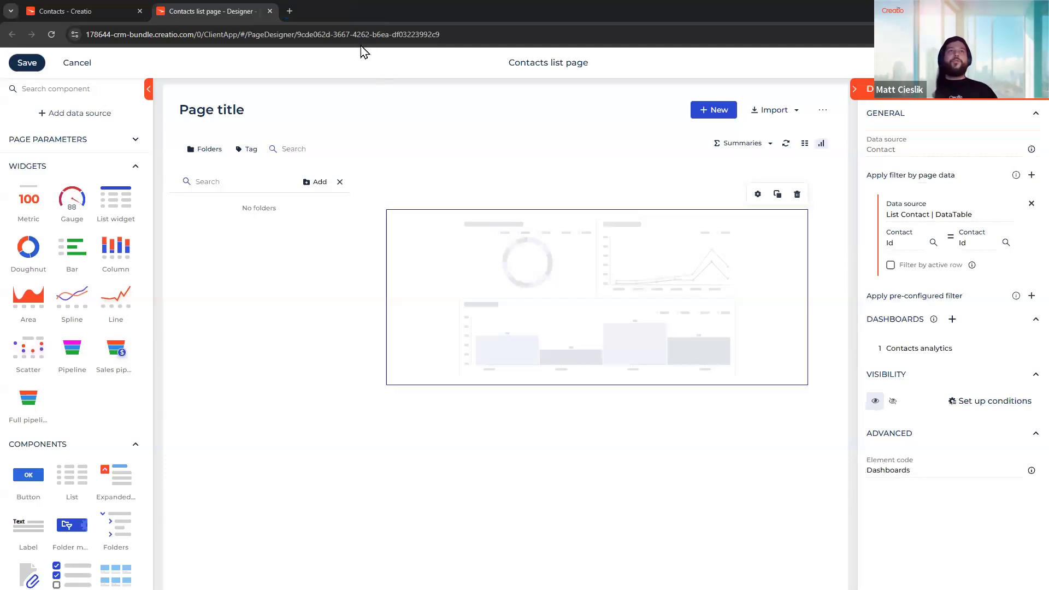
{"action": "middle_click", "coordinate": [243, 14]}
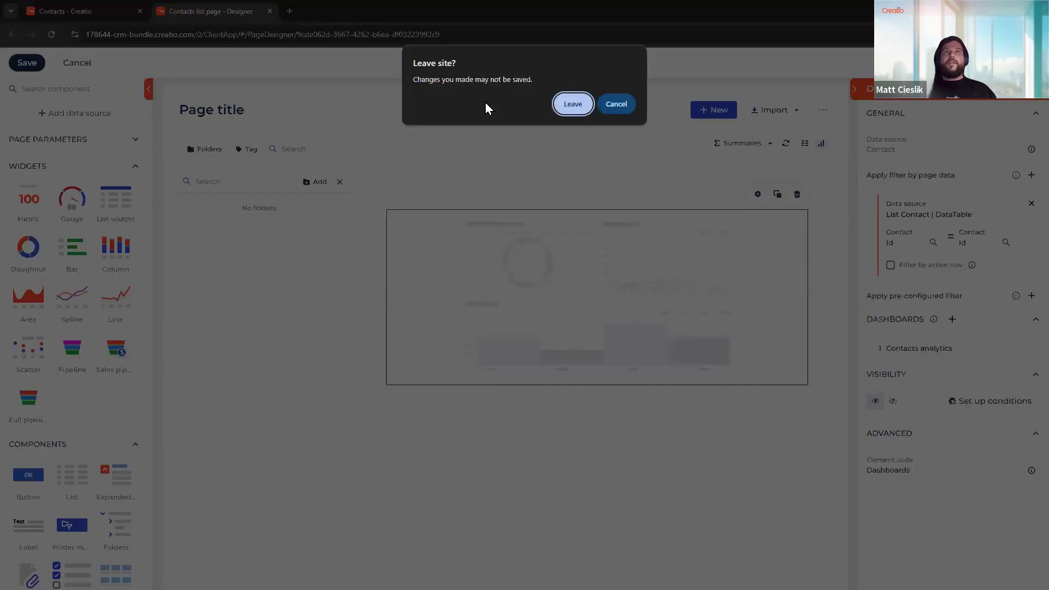
{"action": "left_click", "coordinate": [568, 105]}
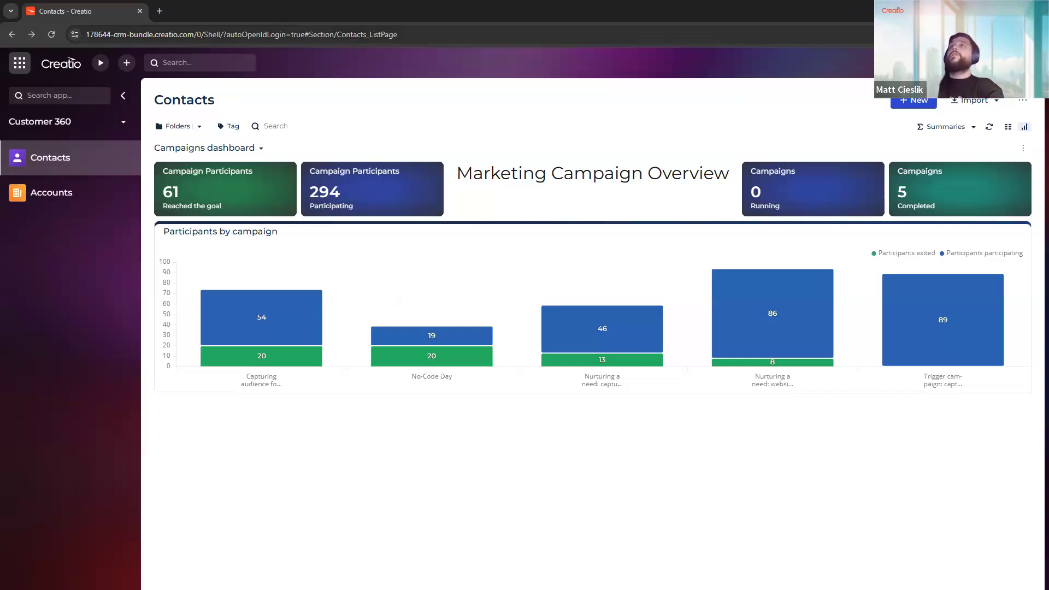
Go through the system setup page to the Application Hub and open the Customer 360 app's Accounts form page for editing.
{"action": "left_click", "coordinate": [998, 63]}
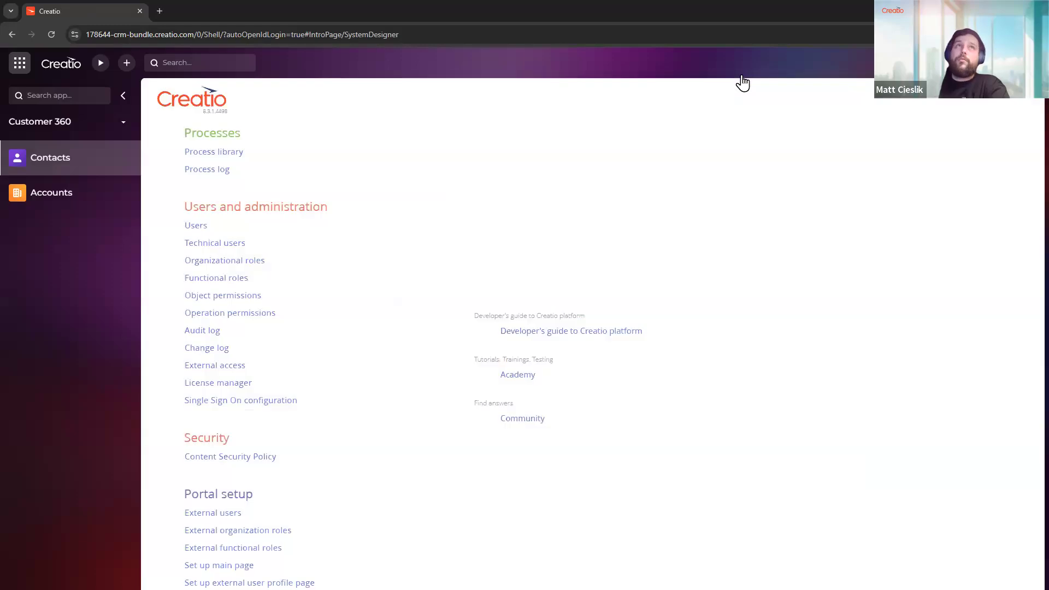
{"action": "scroll", "coordinate": [282, 250], "scroll_direction": "down", "scroll_amount": 5}
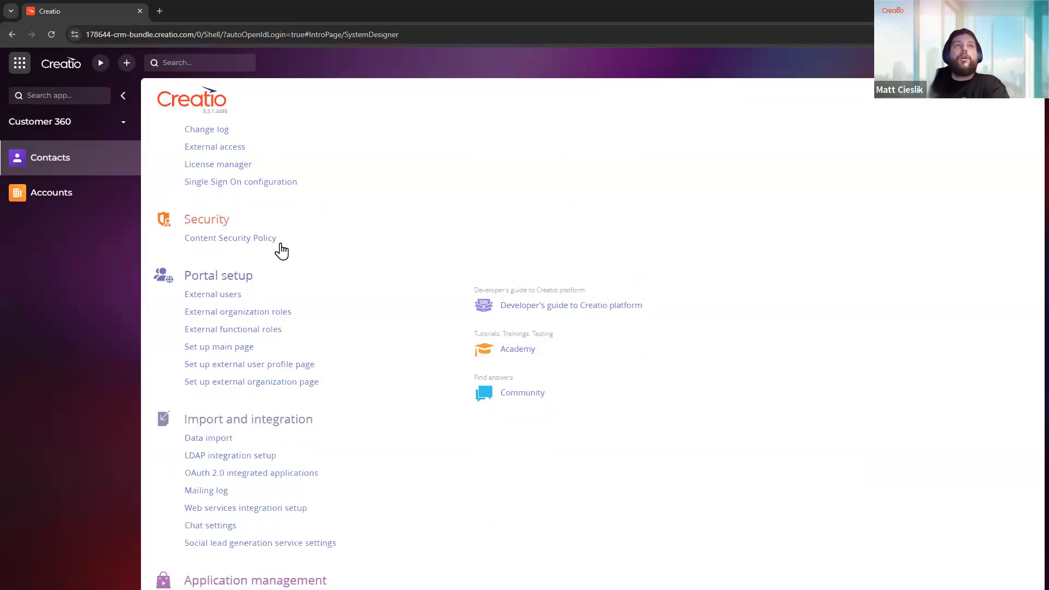
{"action": "scroll", "coordinate": [369, 342], "scroll_direction": "down", "scroll_amount": 1}
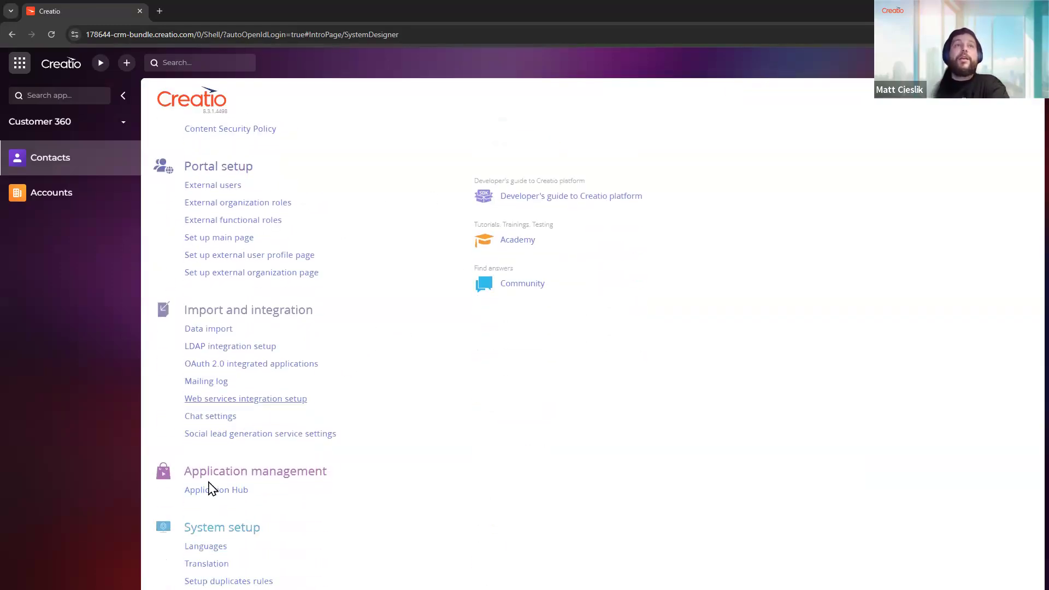
{"action": "left_click", "coordinate": [214, 492]}
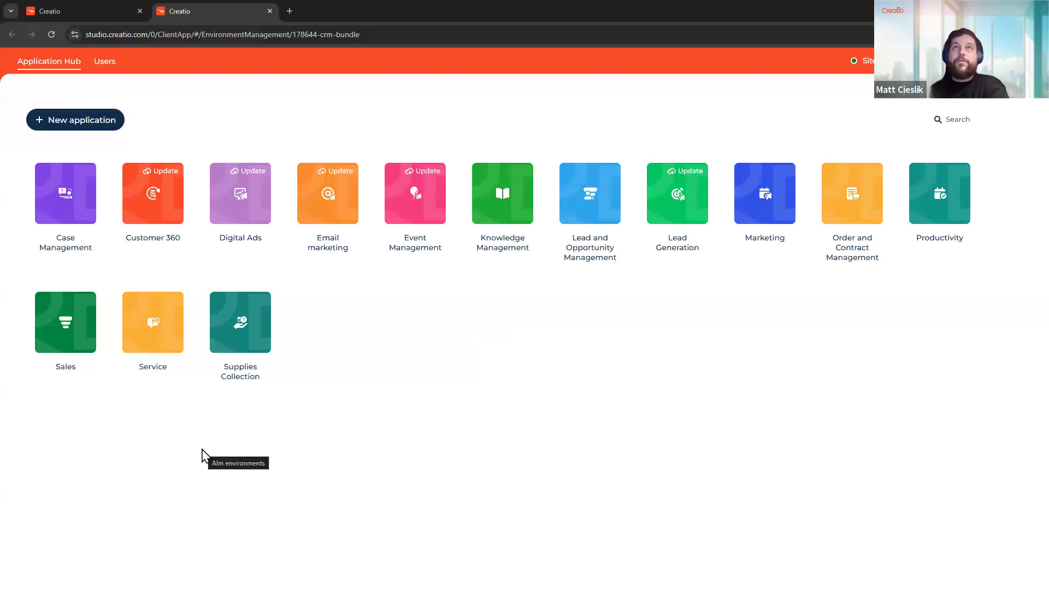
{"action": "left_click", "coordinate": [161, 179]}
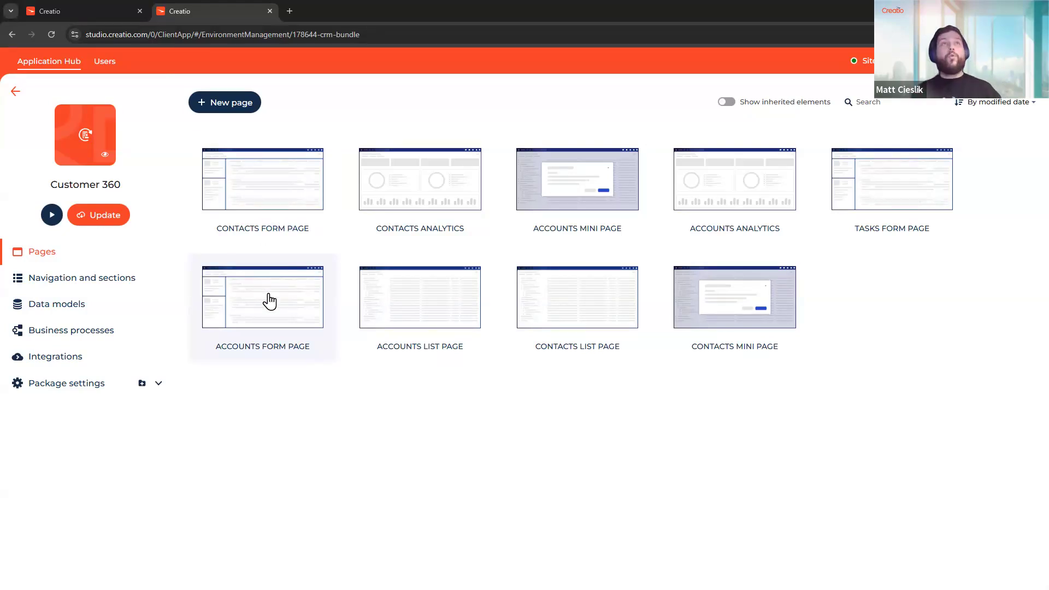
{"action": "left_click", "coordinate": [269, 315]}
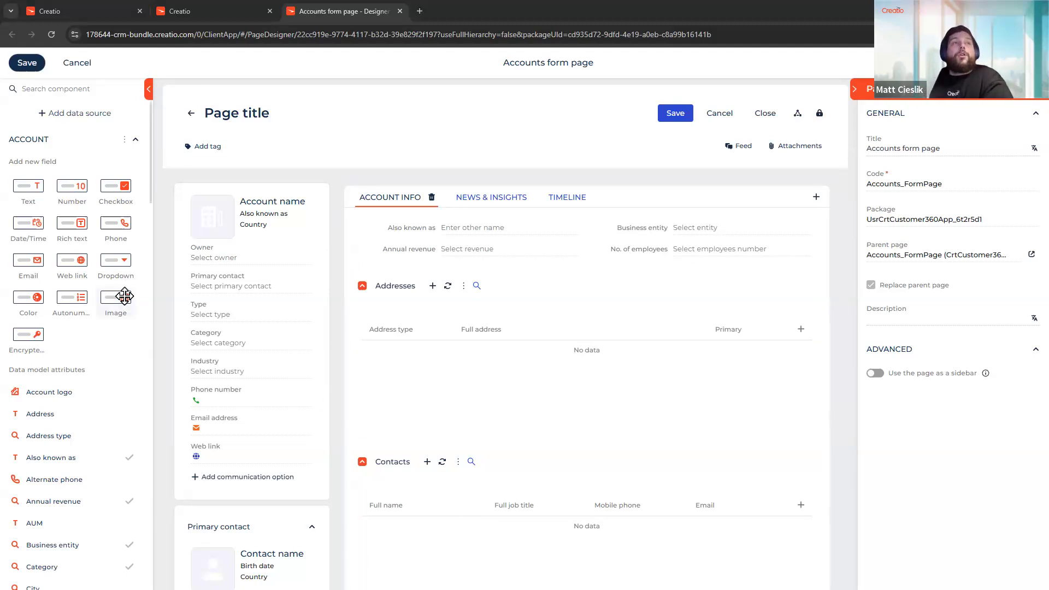
Add a toggle panel before Feed in the Accounts form page header and move its content area to a full-width row below the header.
{"action": "scroll", "coordinate": [124, 298], "scroll_direction": "down", "scroll_amount": 7}
{"action": "scroll", "coordinate": [125, 299], "scroll_direction": "down", "scroll_amount": 12}
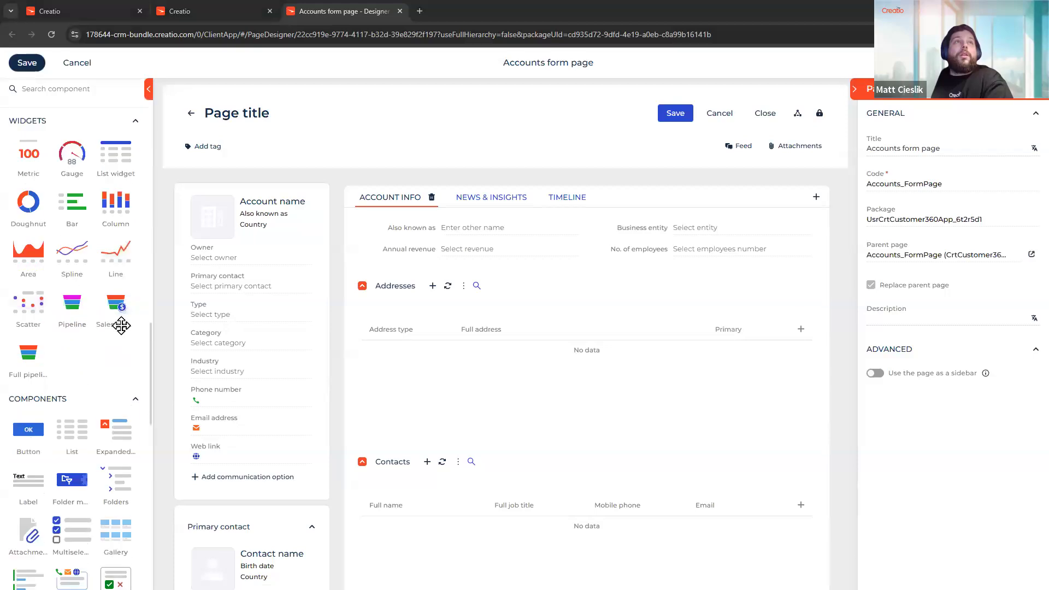
{"action": "scroll", "coordinate": [118, 436], "scroll_direction": "down", "scroll_amount": 12}
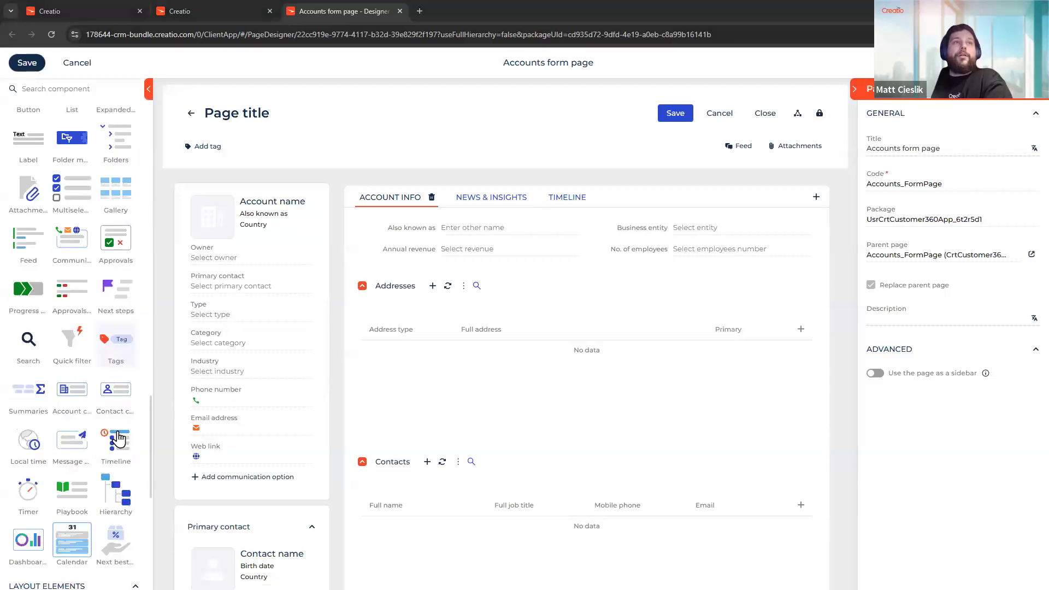
{"action": "scroll", "coordinate": [114, 439], "scroll_direction": "down", "scroll_amount": 1}
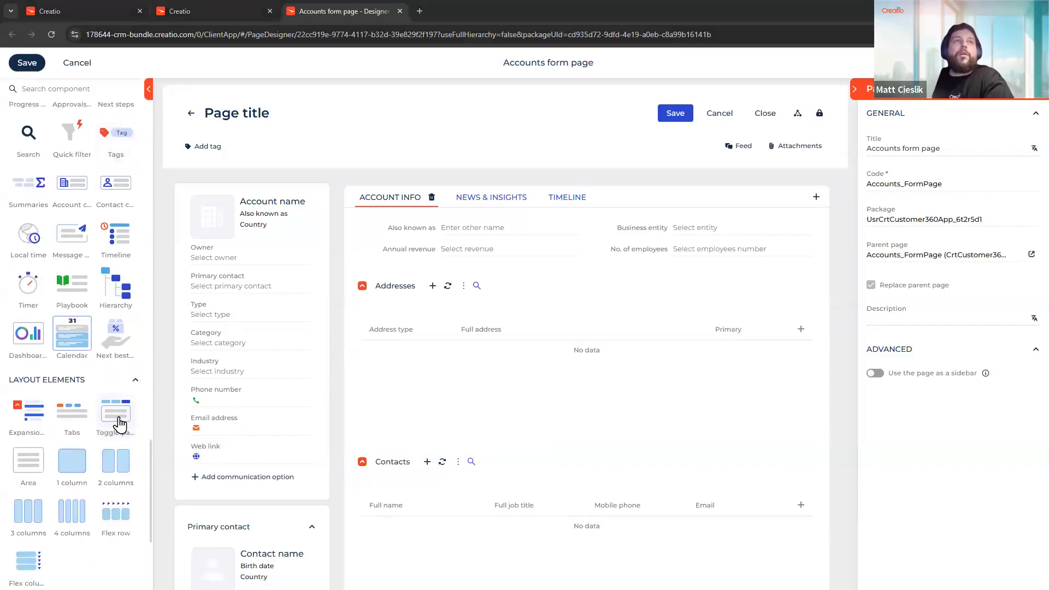
{"action": "left_click_drag", "start_coordinate": [118, 426], "coordinate": [710, 146]}
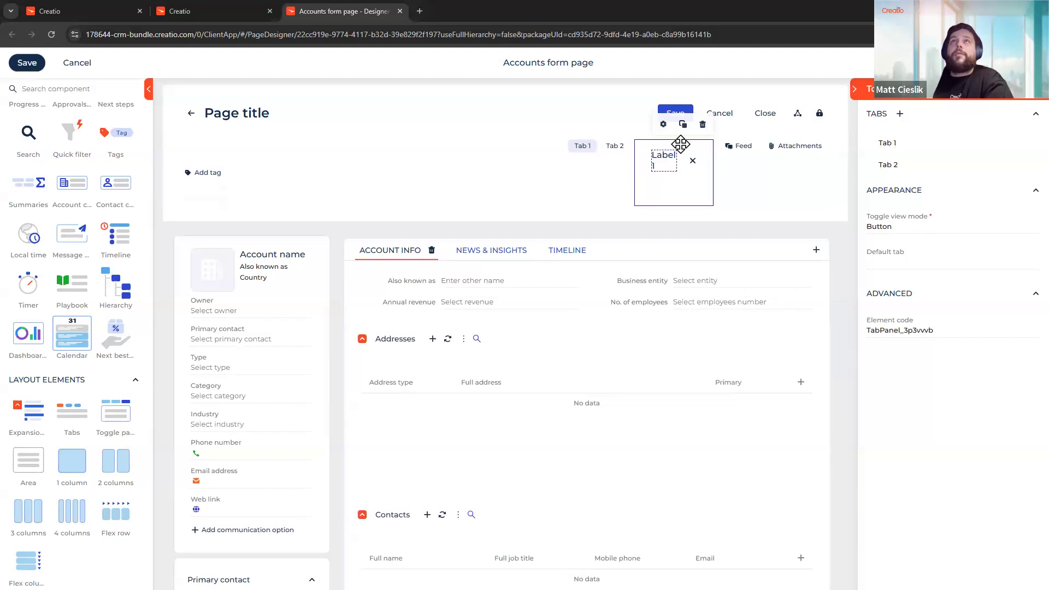
{"action": "left_click_drag", "start_coordinate": [683, 142], "coordinate": [643, 176]}
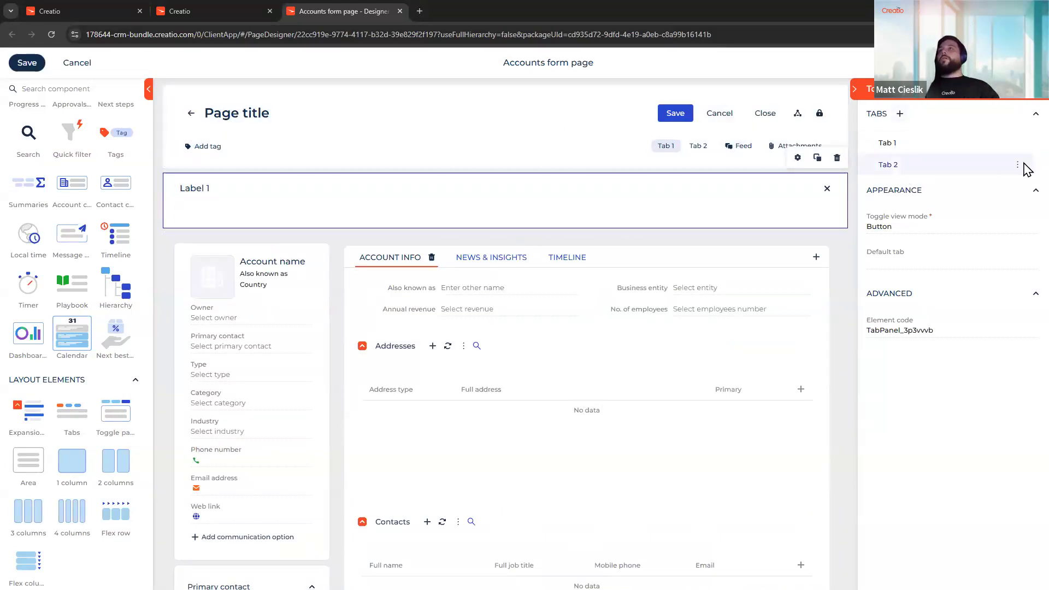
Delete Tab 2 from the toggle panel and rename Tab 1 as Dashboards.
{"action": "left_click", "coordinate": [1015, 164]}
{"action": "left_click", "coordinate": [973, 230]}
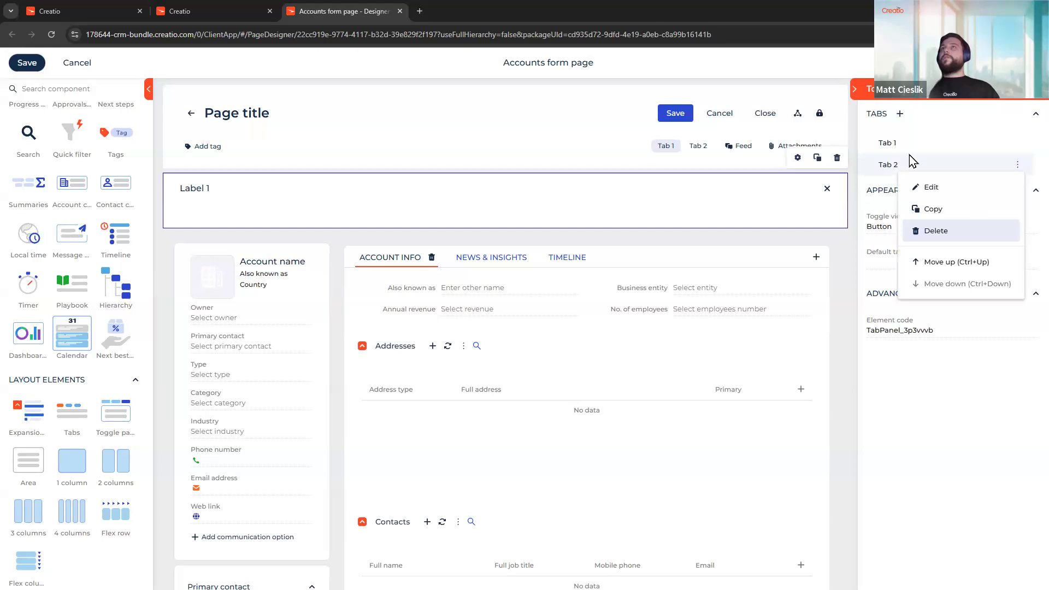
{"action": "left_click", "coordinate": [880, 145]}
{"action": "triple_click", "coordinate": [957, 168]}
{"action": "type", "text": "Dash"}
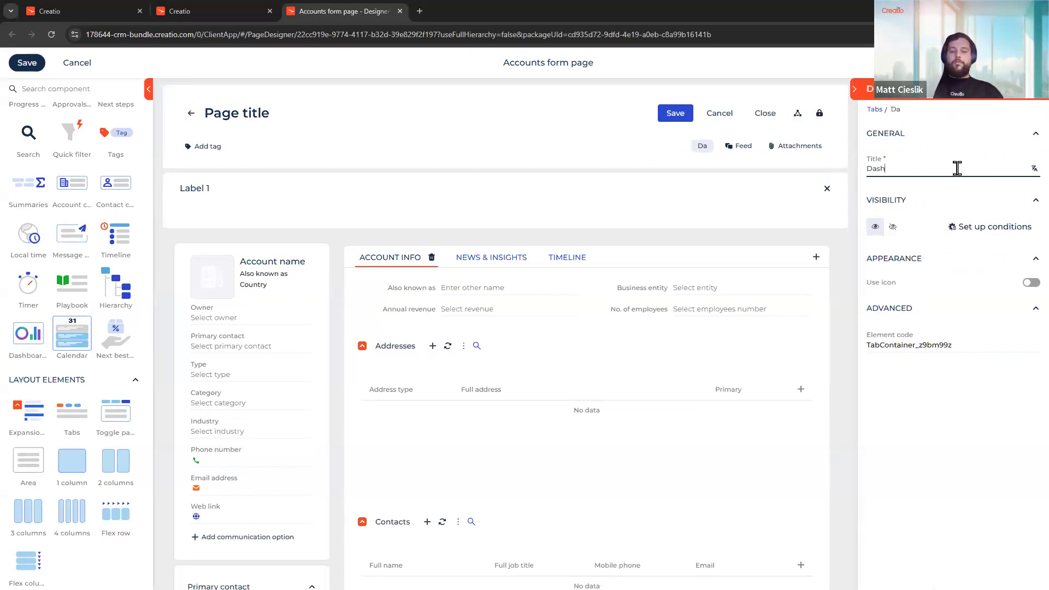
{"action": "type", "text": "boards"}
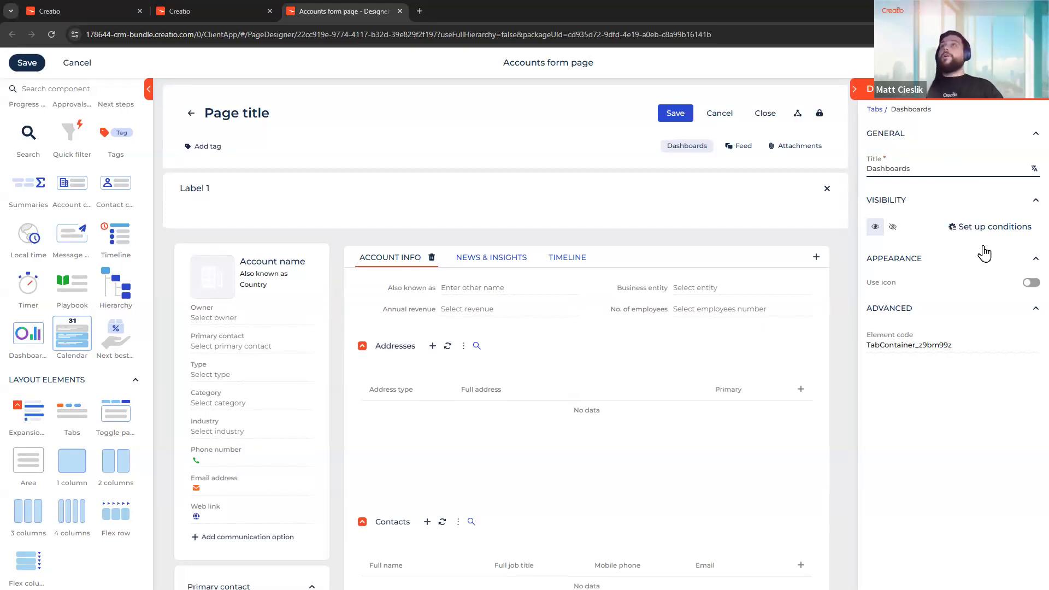
Enable an icon for the Dashboards toggle tab and choose the ascending bar chart icon.
{"action": "left_click", "coordinate": [1030, 282]}
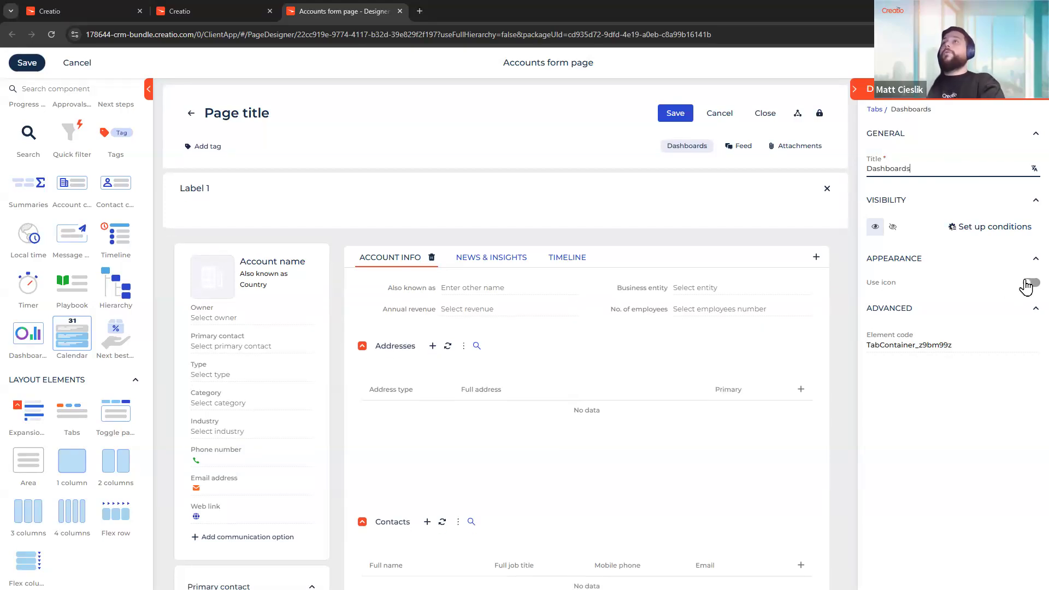
{"action": "left_click", "coordinate": [902, 313]}
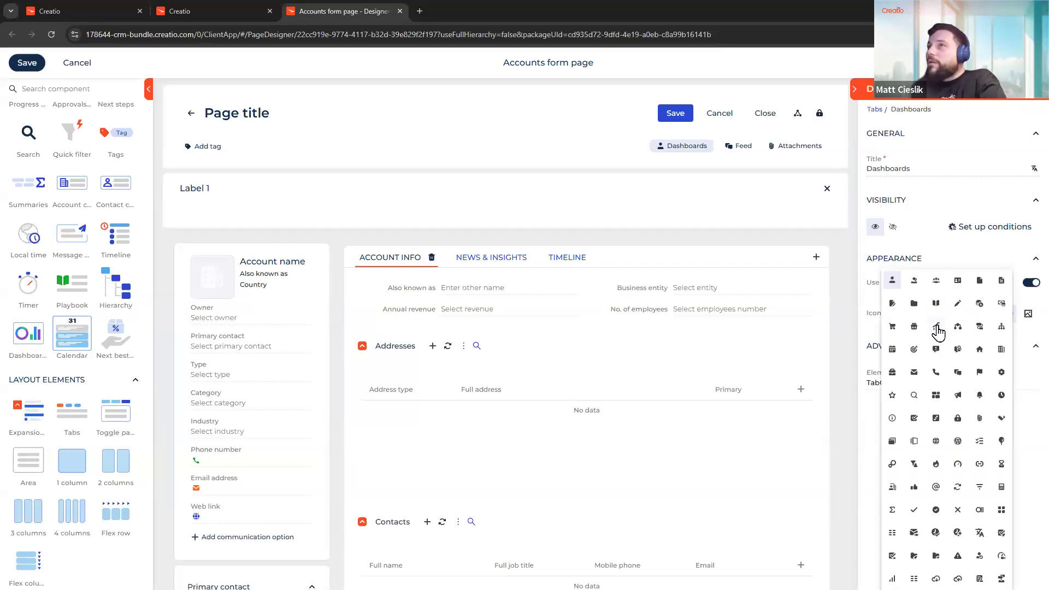
{"action": "left_click", "coordinate": [892, 579]}
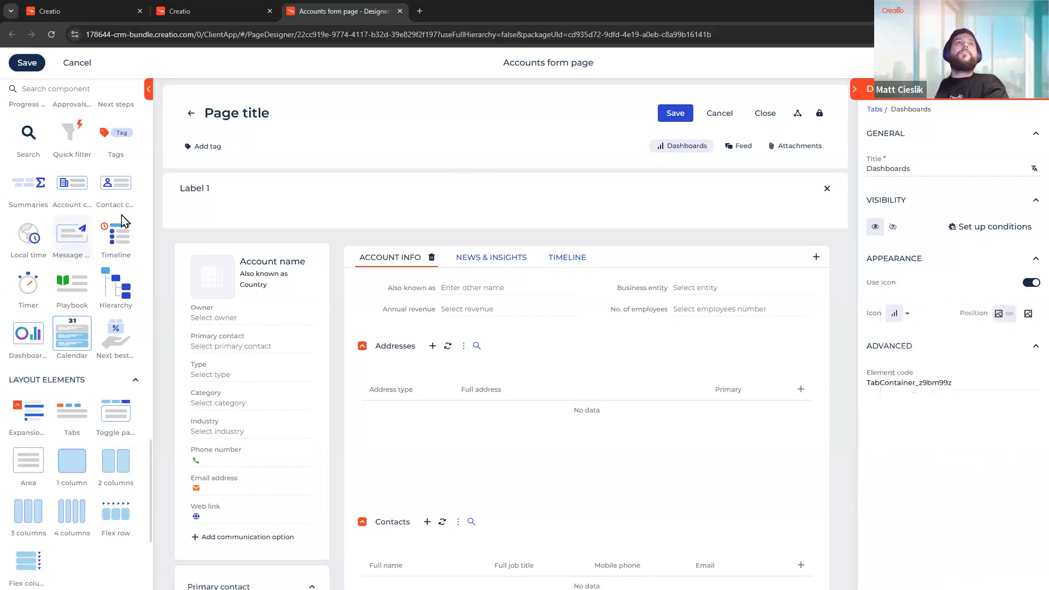
Remove the Label 1 row from the toggle panel's content area and place a Dashboards component there.
{"action": "left_click", "coordinate": [264, 185]}
{"action": "left_click_drag", "start_coordinate": [264, 184], "coordinate": [511, 184]}
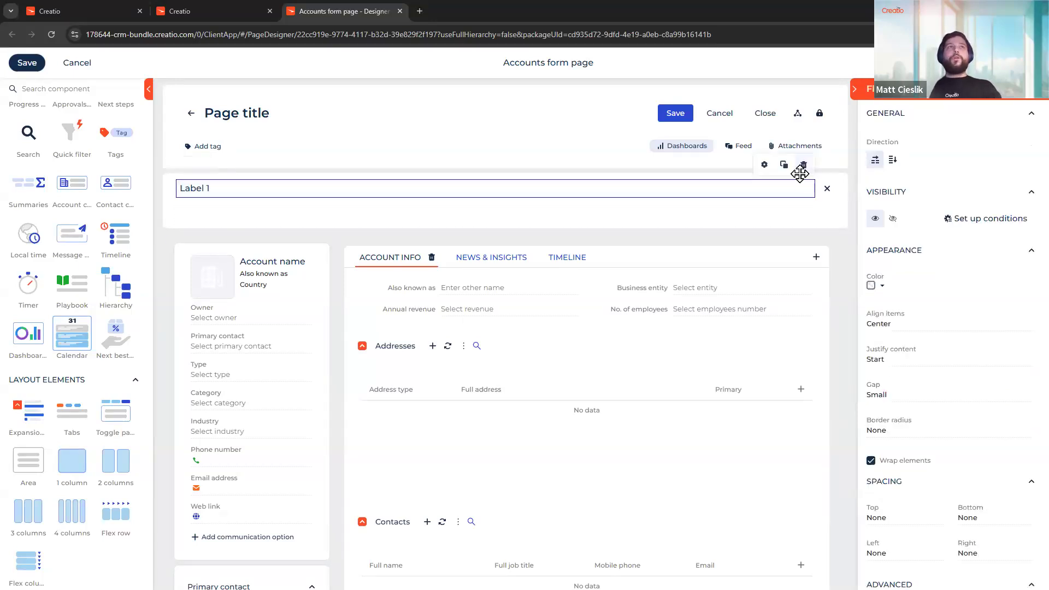
{"action": "left_click", "coordinate": [803, 165]}
{"action": "scroll", "coordinate": [79, 372], "scroll_direction": "up", "scroll_amount": 3}
{"action": "scroll", "coordinate": [76, 377], "scroll_direction": "down", "scroll_amount": 2}
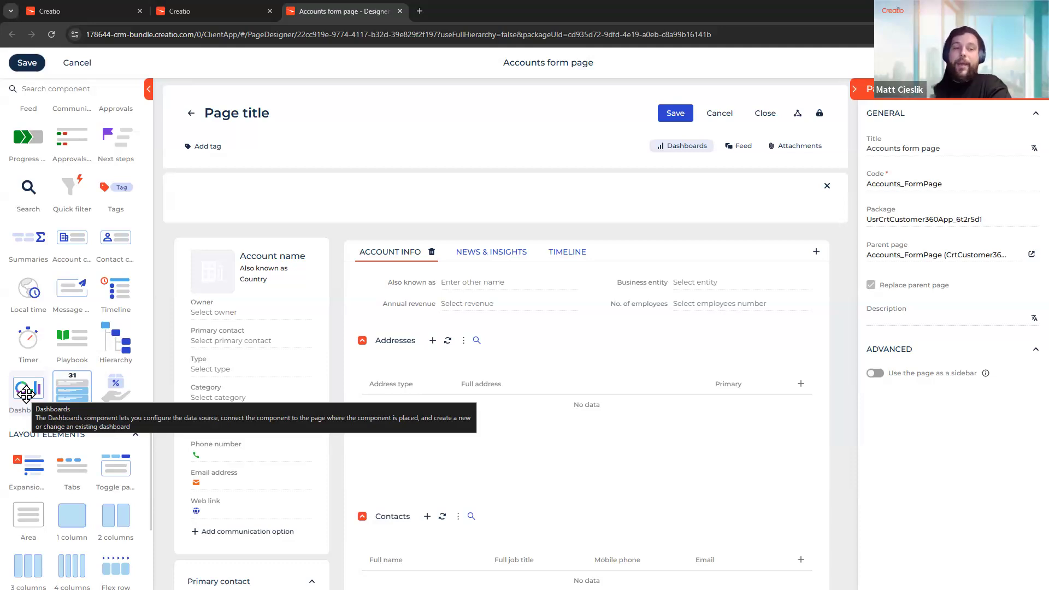
{"action": "left_click_drag", "start_coordinate": [26, 393], "coordinate": [329, 215]}
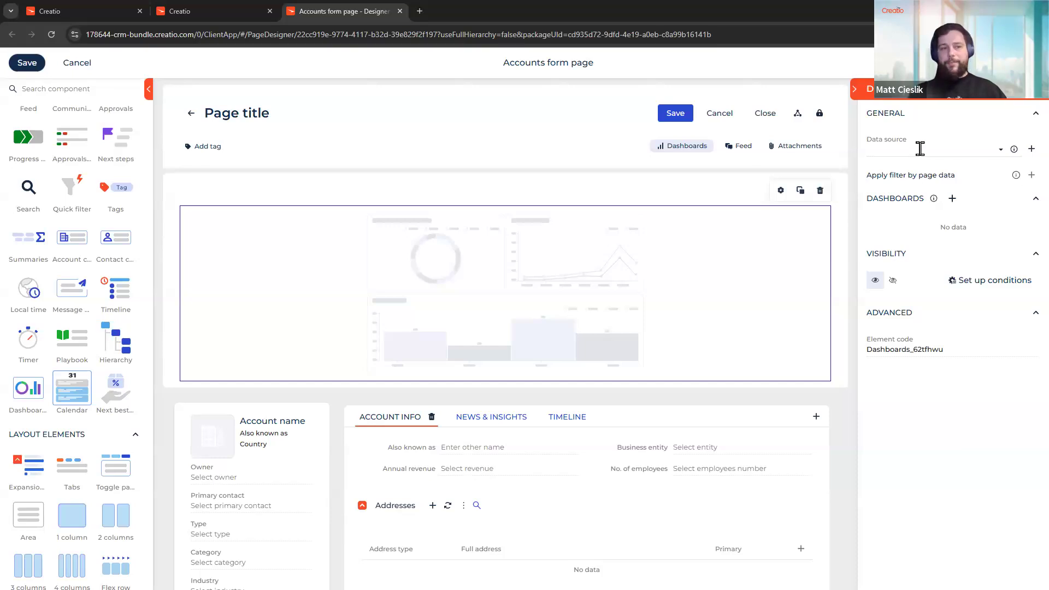
Start a new dashboard from the Accounts form page's Dashboards component and examine the package in its advanced page settings.
{"action": "left_click", "coordinate": [951, 199]}
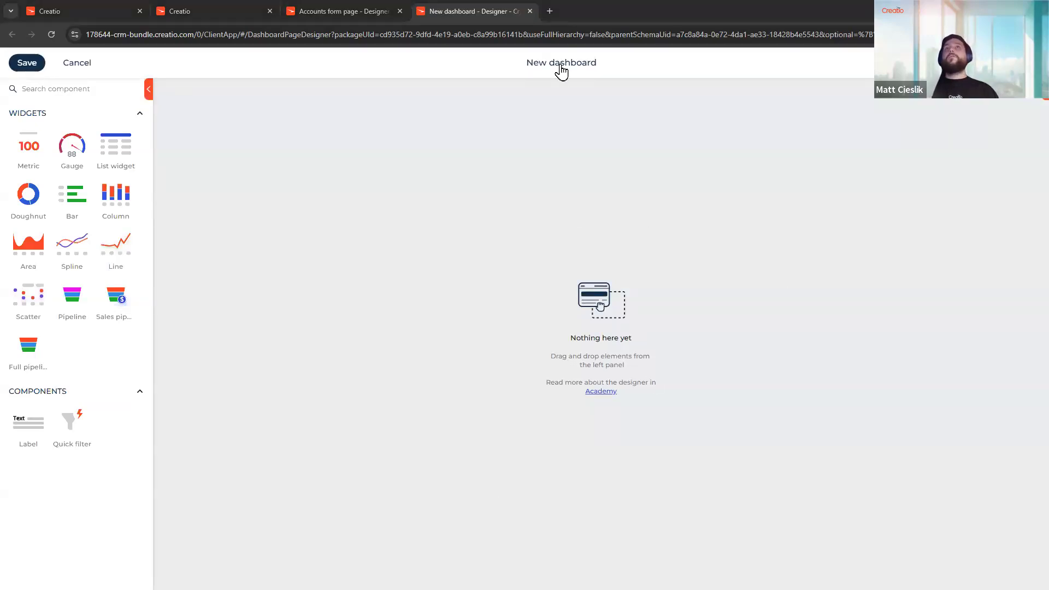
{"action": "left_click", "coordinate": [560, 64]}
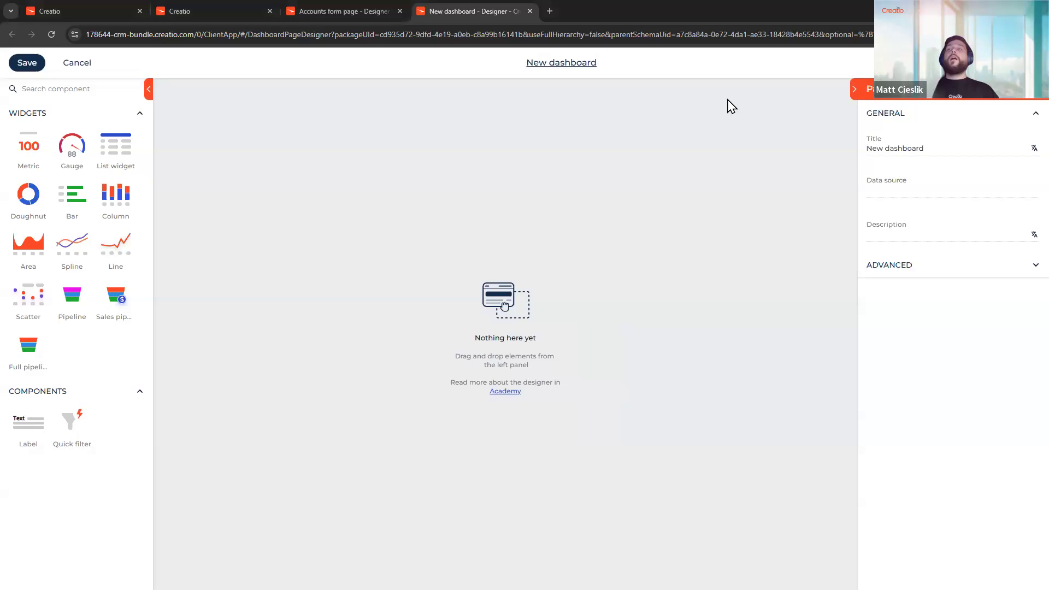
{"action": "left_click", "coordinate": [968, 272]}
{"action": "left_click_drag", "start_coordinate": [889, 337], "coordinate": [989, 336]}
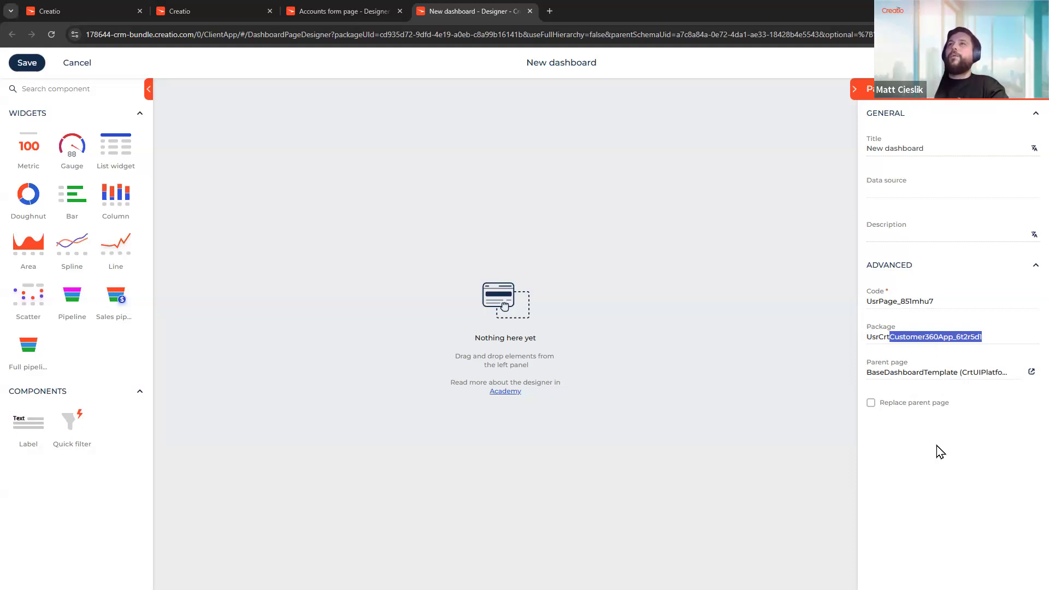
Set the new dashboard's title to Account Sales.
{"action": "left_click", "coordinate": [933, 151]}
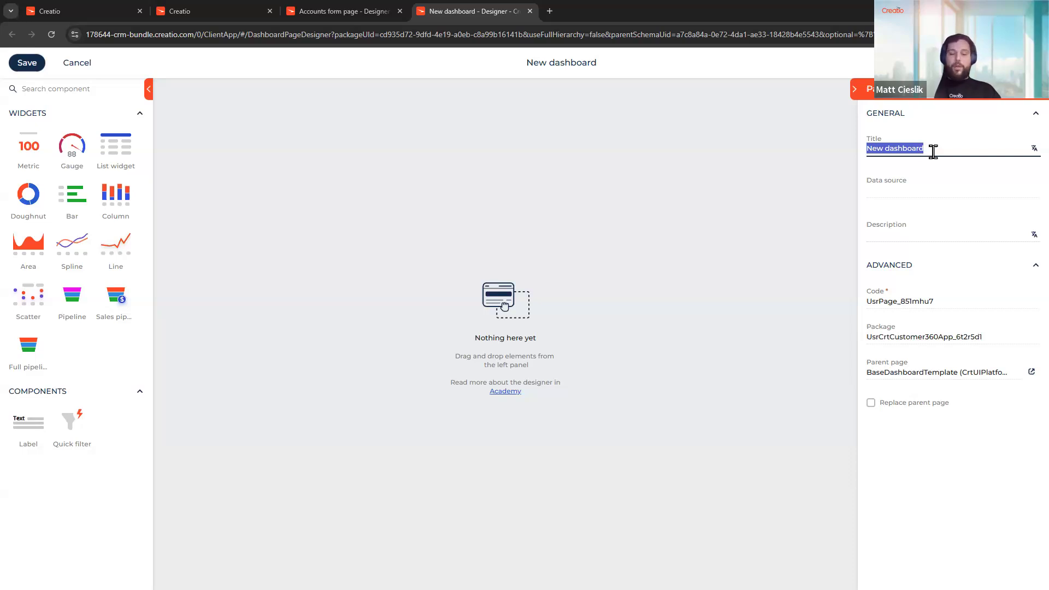
{"action": "type", "text": "Acc"}
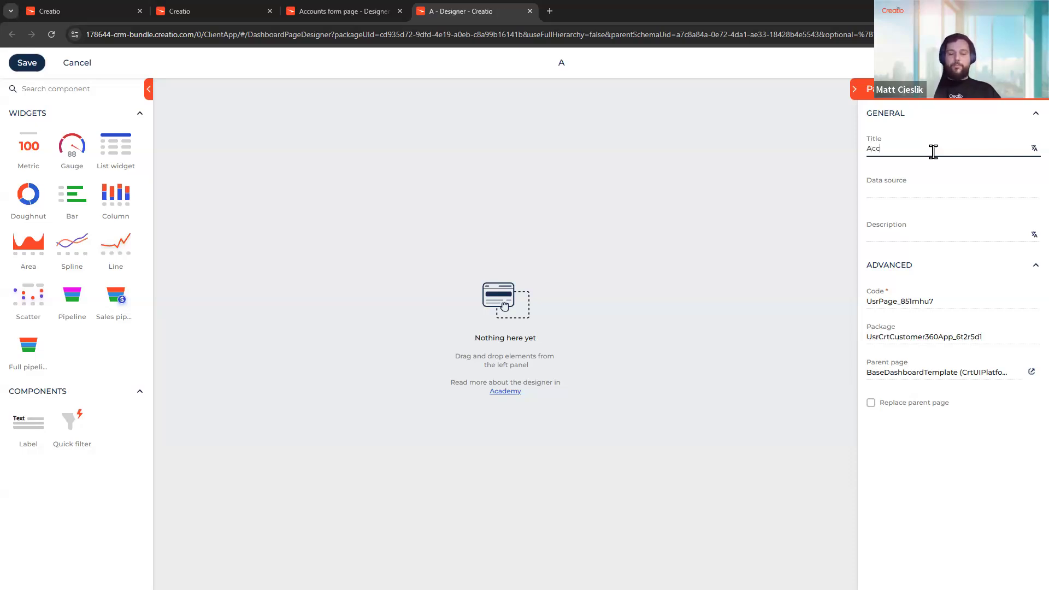
{"action": "type", "text": "ount S"}
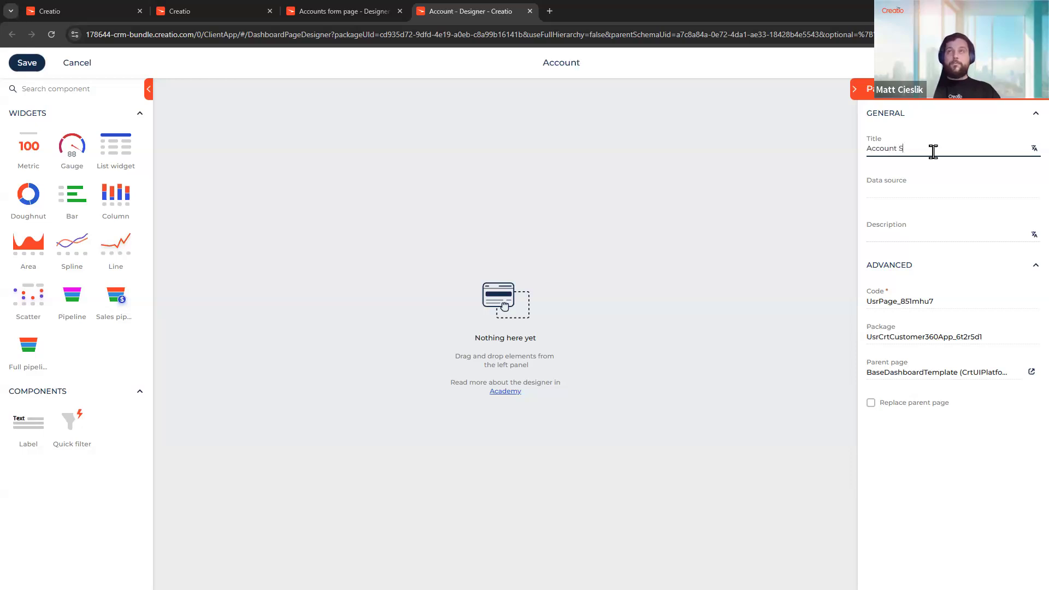
{"action": "type", "text": "ales"}
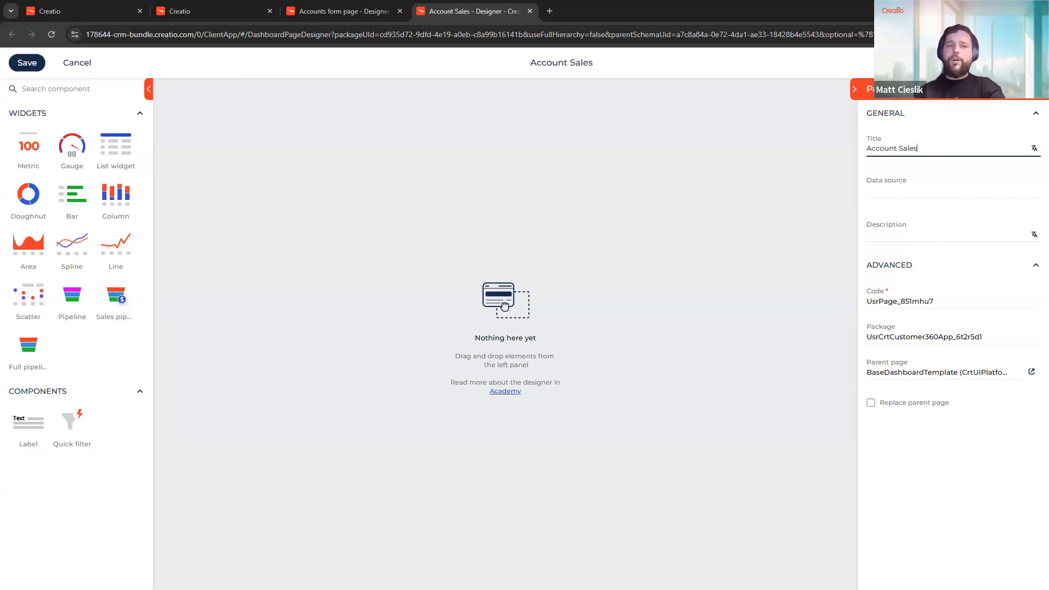
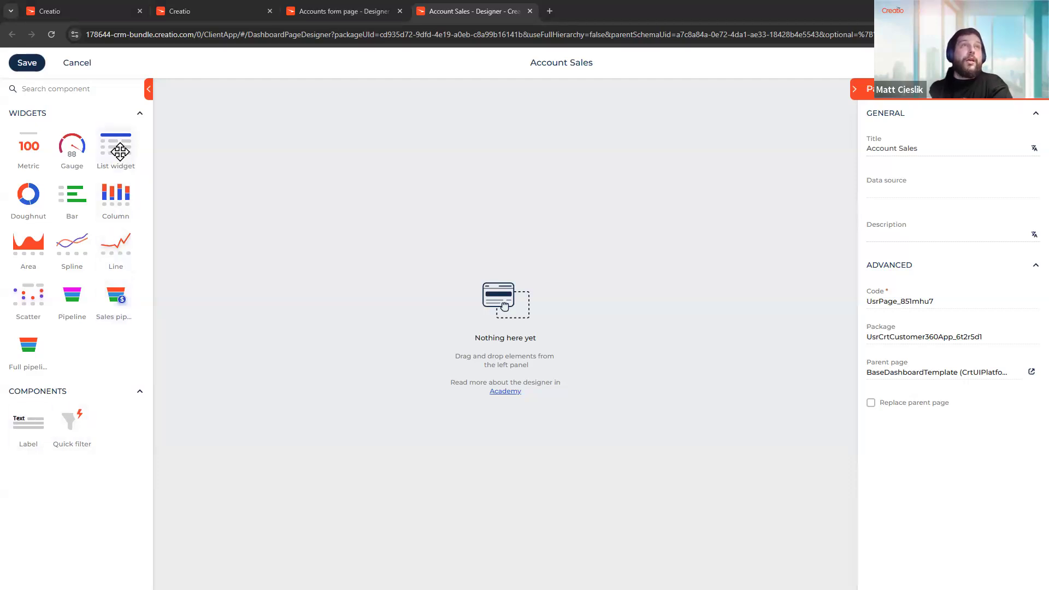
Add a list widget titled Opportunity to the dashboard and set its object to Opportunity.
{"action": "left_click_drag", "start_coordinate": [113, 148], "coordinate": [212, 127]}
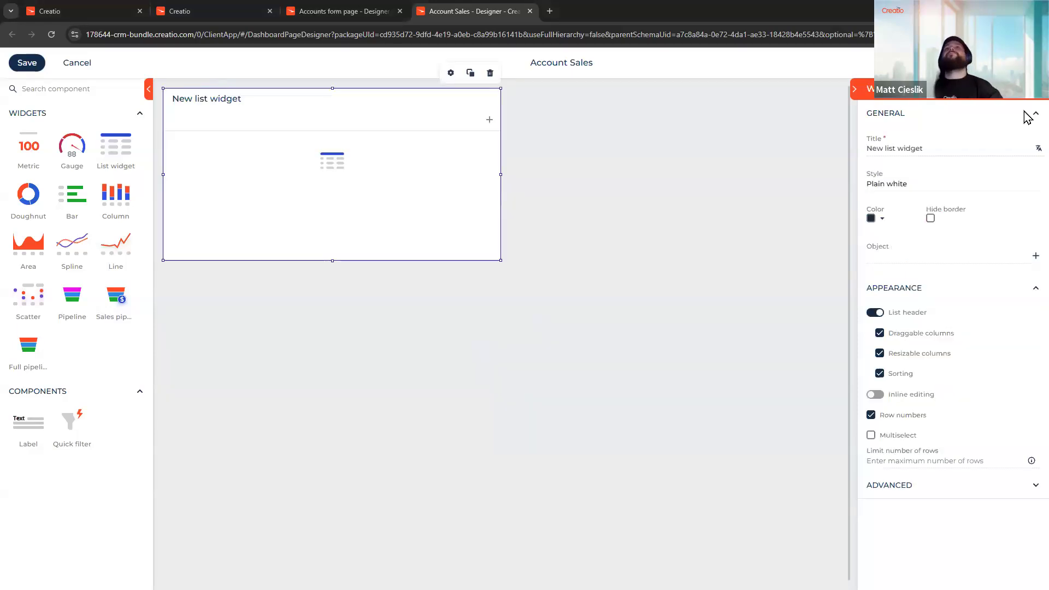
{"action": "triple_click", "coordinate": [973, 150]}
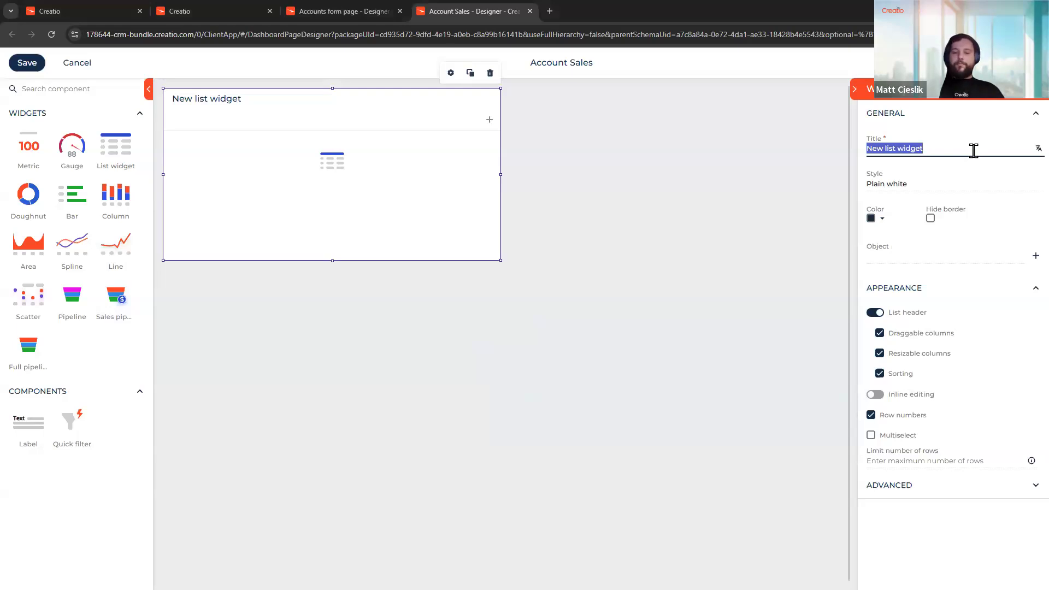
{"action": "type", "text": "Opportunity"}
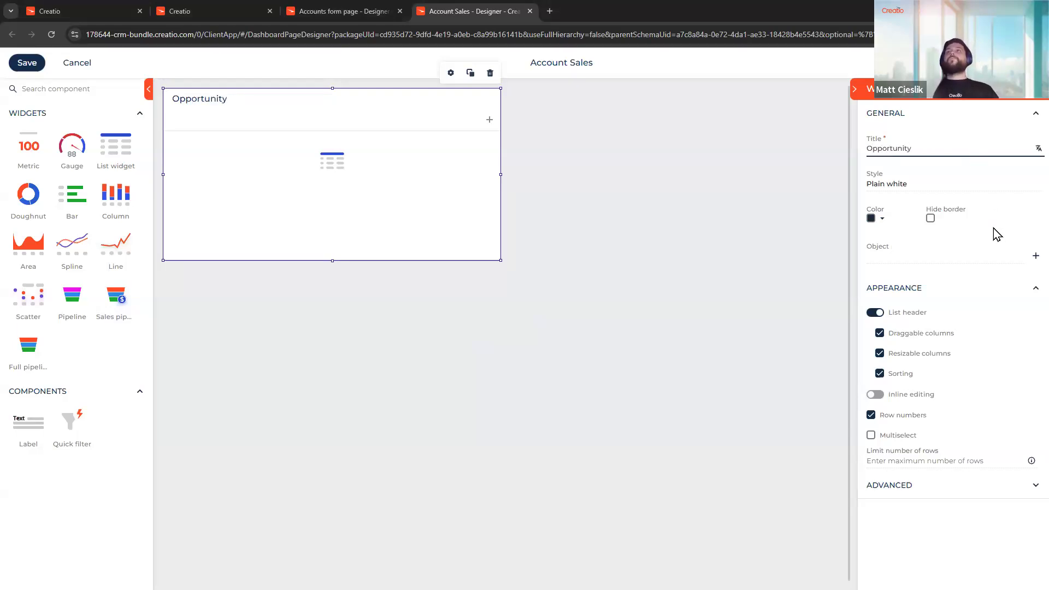
{"action": "left_click", "coordinate": [1017, 223]}
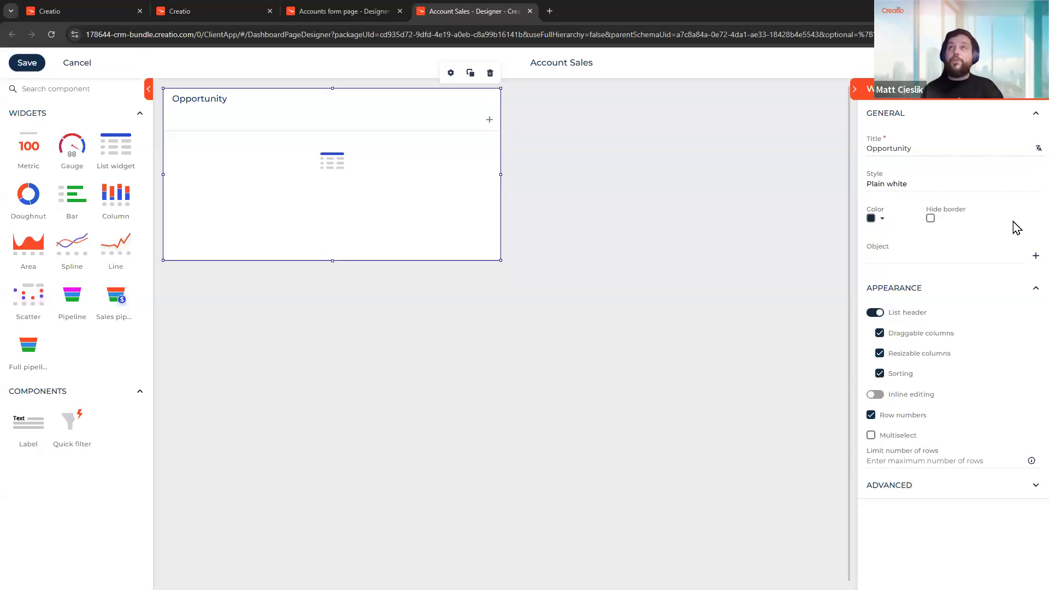
{"action": "left_click", "coordinate": [971, 260]}
{"action": "type", "text": "oppo"}
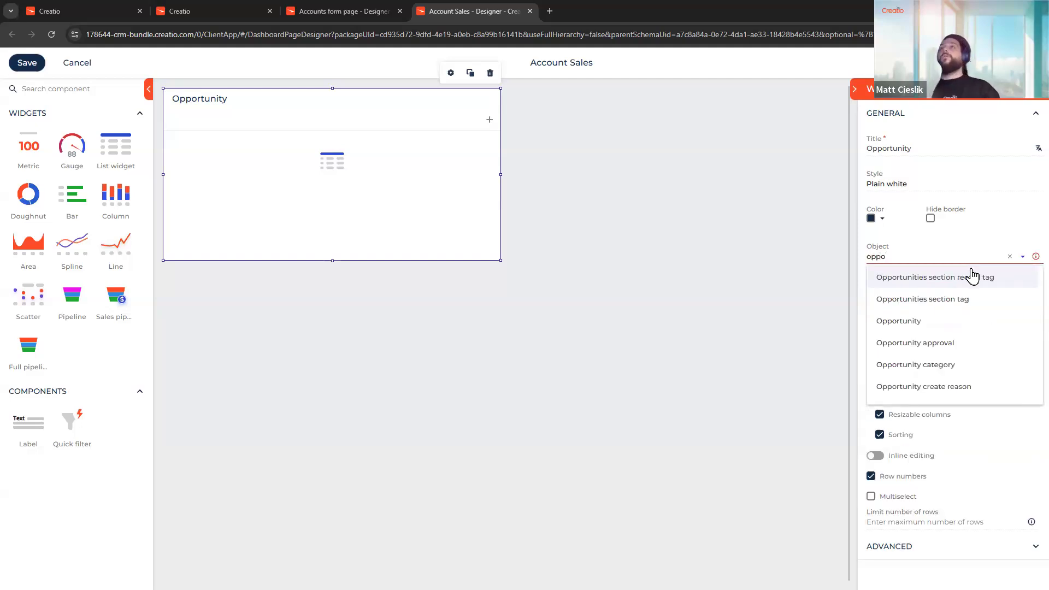
{"action": "left_click", "coordinate": [959, 322]}
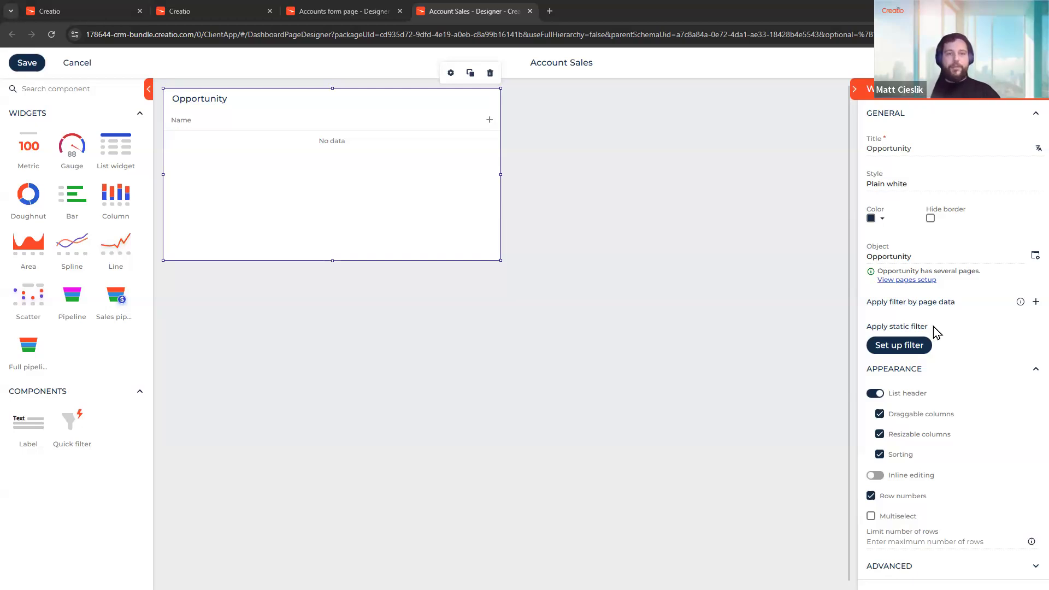
Set and save a static filter on the Opportunity list widget with the condition Account is filled in.
{"action": "left_click", "coordinate": [914, 349]}
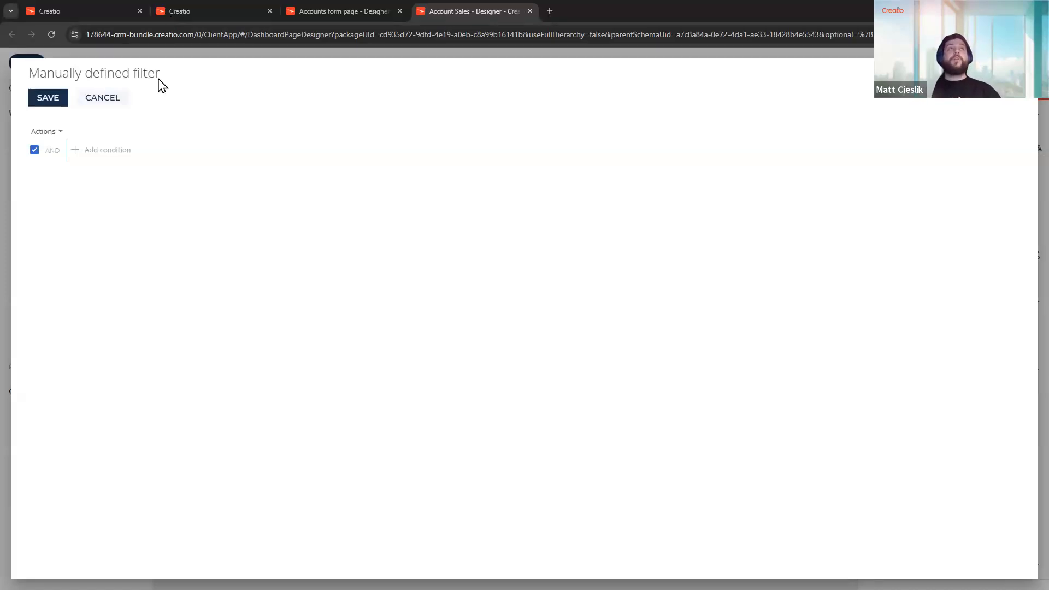
{"action": "left_click", "coordinate": [118, 151]}
{"action": "left_click", "coordinate": [533, 355]}
{"action": "left_click", "coordinate": [497, 379]}
{"action": "left_click", "coordinate": [404, 288]}
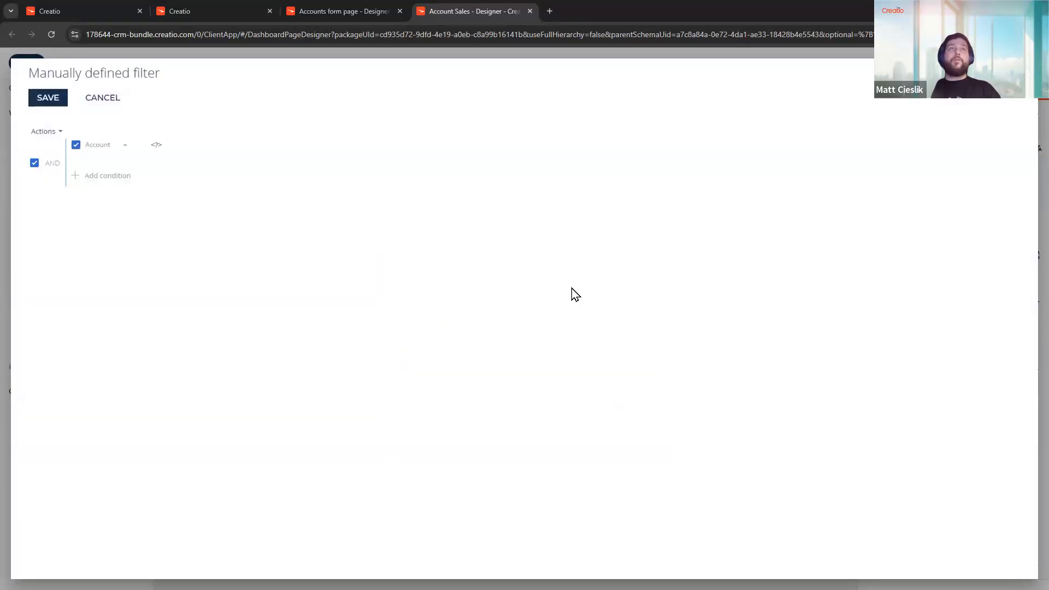
{"action": "left_click", "coordinate": [129, 146]}
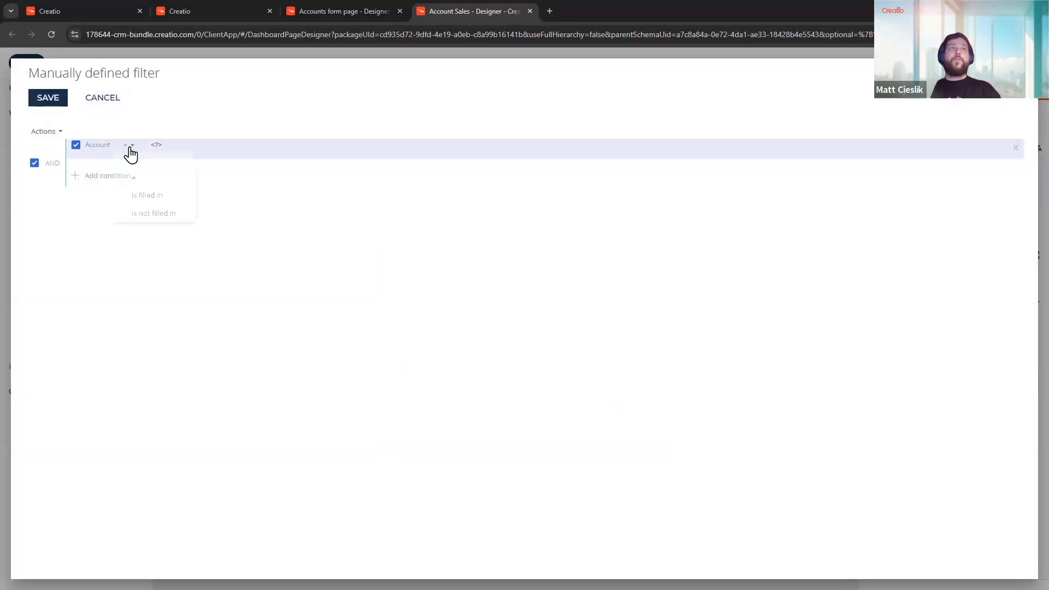
{"action": "left_click", "coordinate": [175, 196]}
{"action": "left_click", "coordinate": [49, 102]}
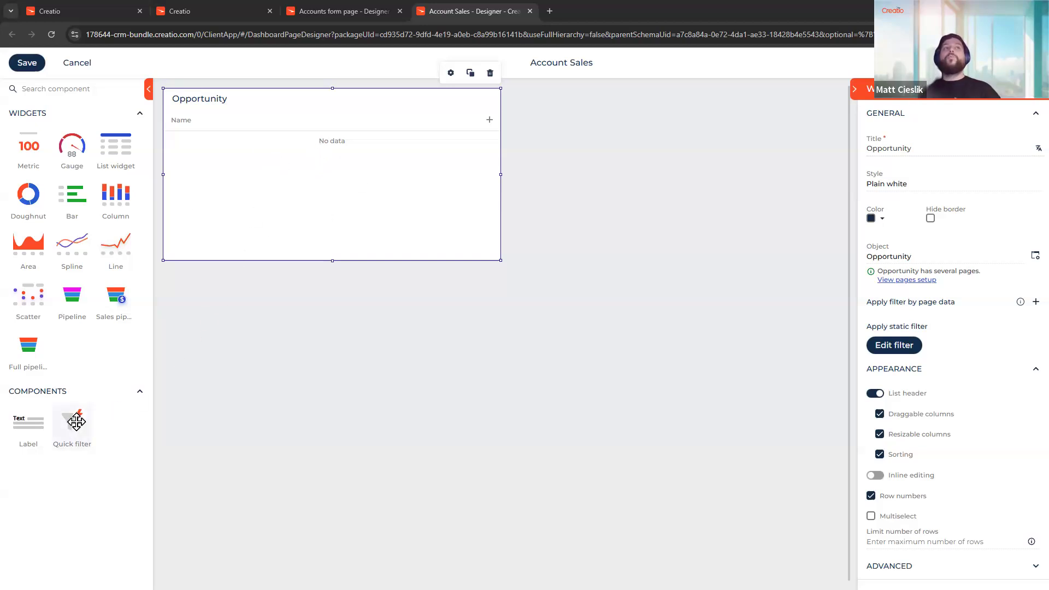
Add a Lookup quick filter beside the Opportunity list widget and make it filter that list by the Account column.
{"action": "left_click_drag", "start_coordinate": [570, 178], "coordinate": [538, 116]}
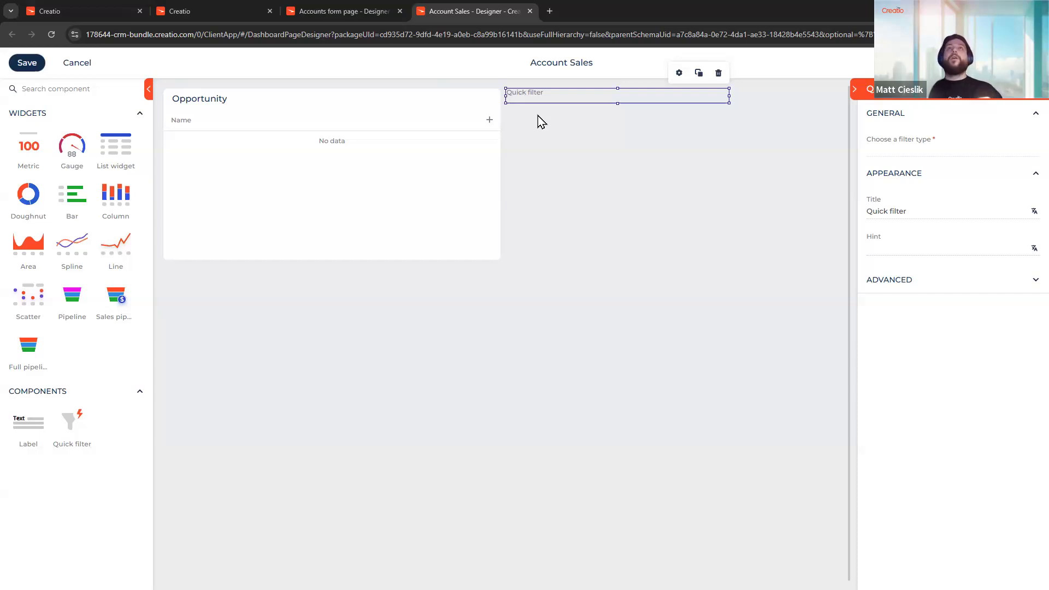
{"action": "left_click", "coordinate": [881, 151]}
{"action": "left_click", "coordinate": [912, 214]}
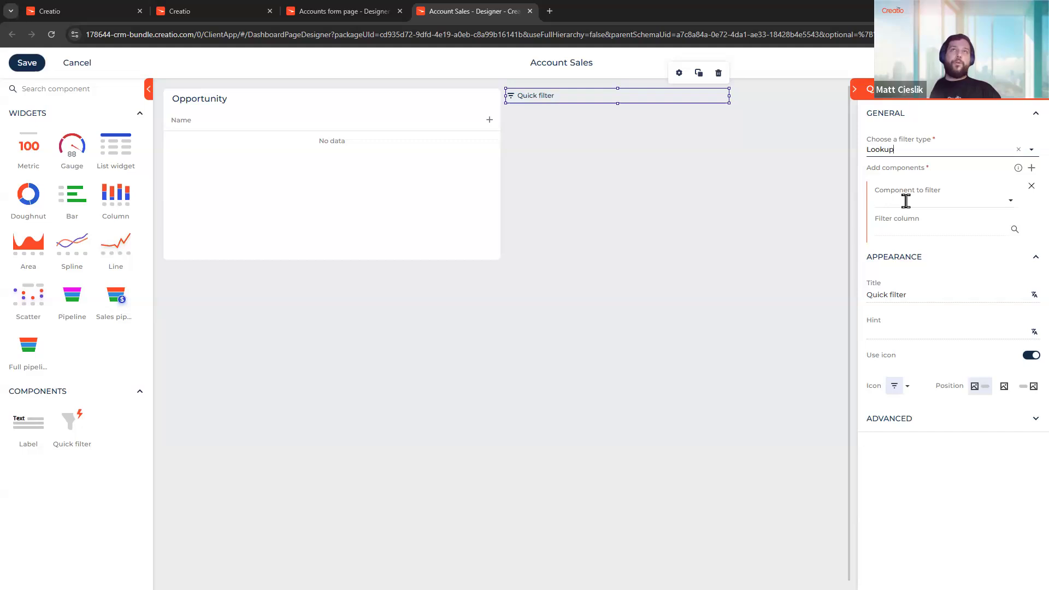
{"action": "left_click", "coordinate": [906, 200]}
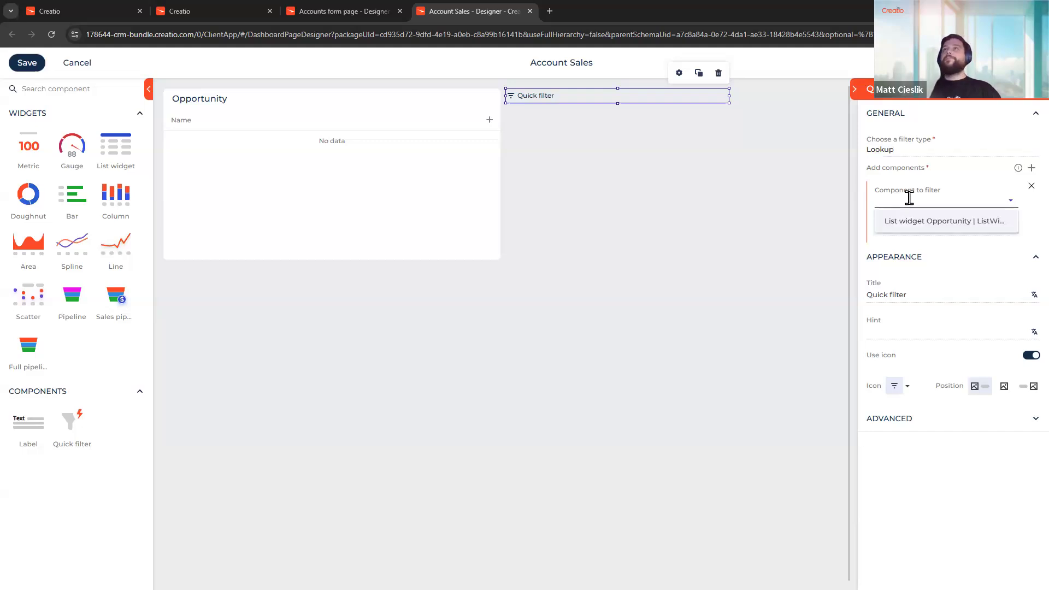
{"action": "left_click", "coordinate": [927, 227]}
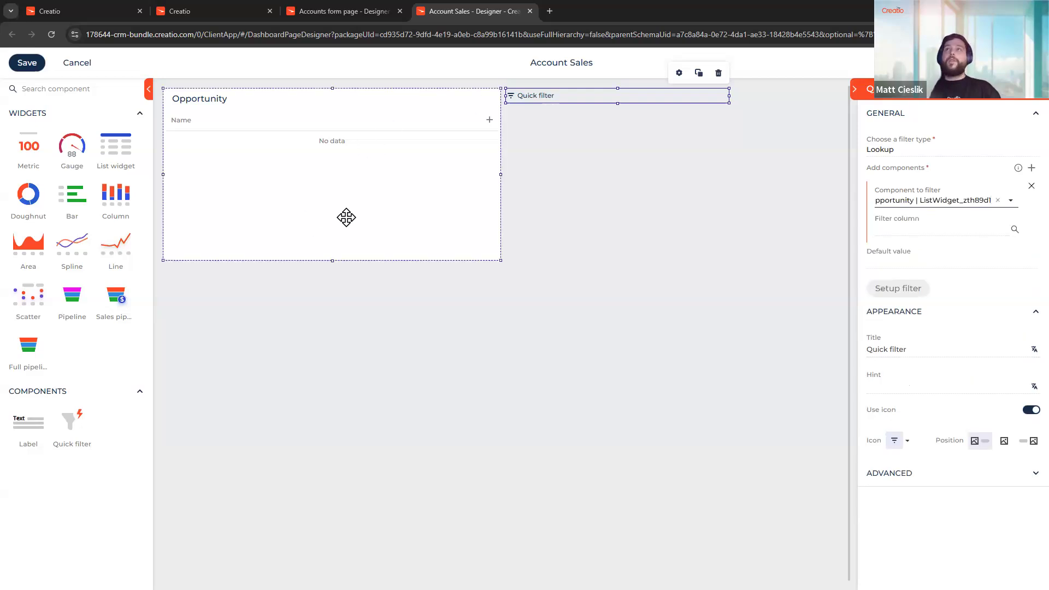
{"action": "left_click", "coordinate": [991, 228]}
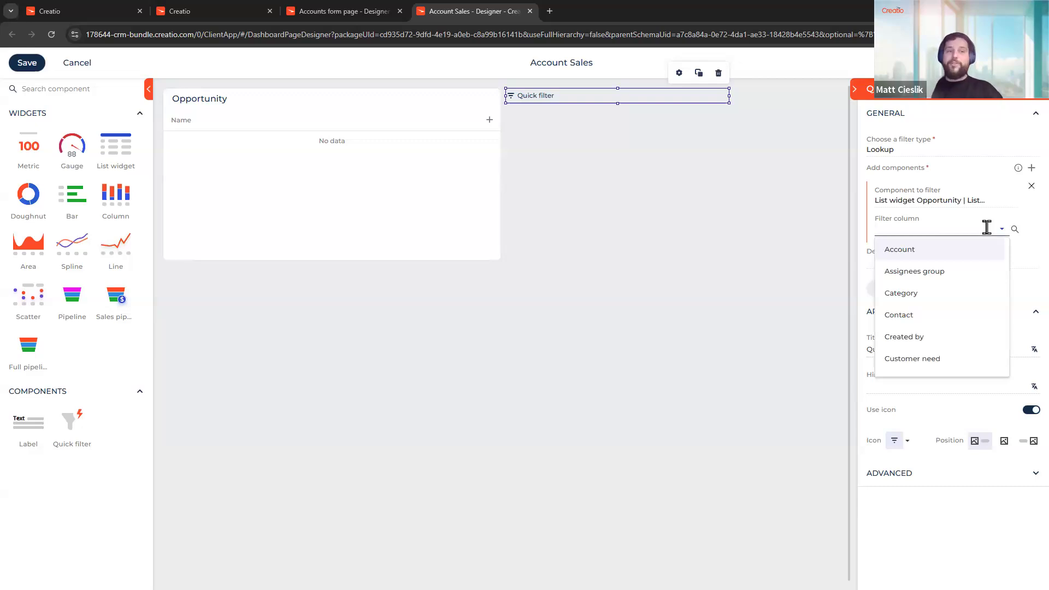
{"action": "left_click", "coordinate": [963, 259]}
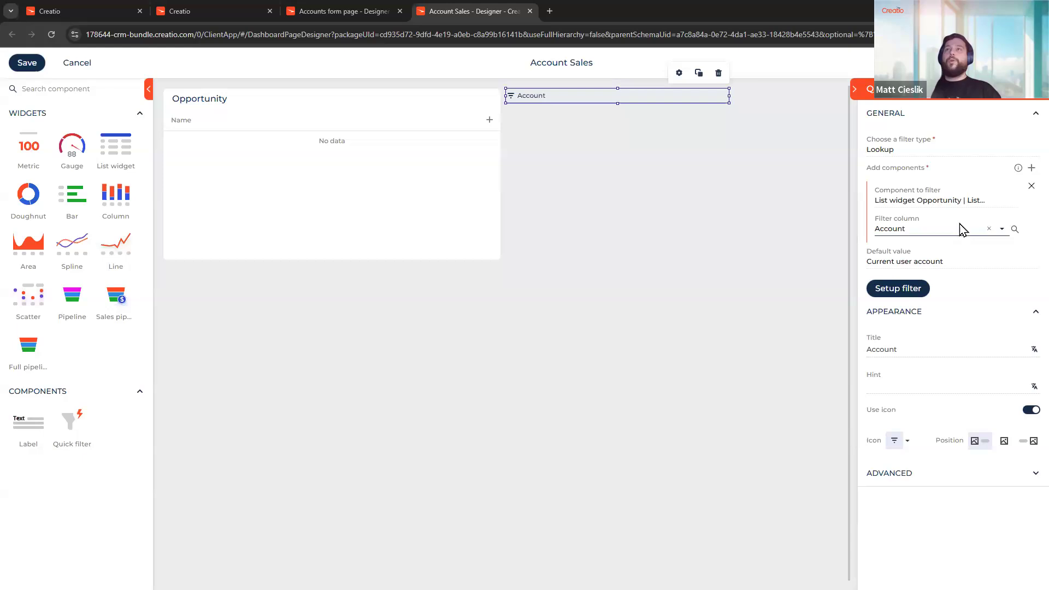
Clear the Account quick filter's default value and narrow the filter to about half its width.
{"action": "left_click", "coordinate": [1019, 260]}
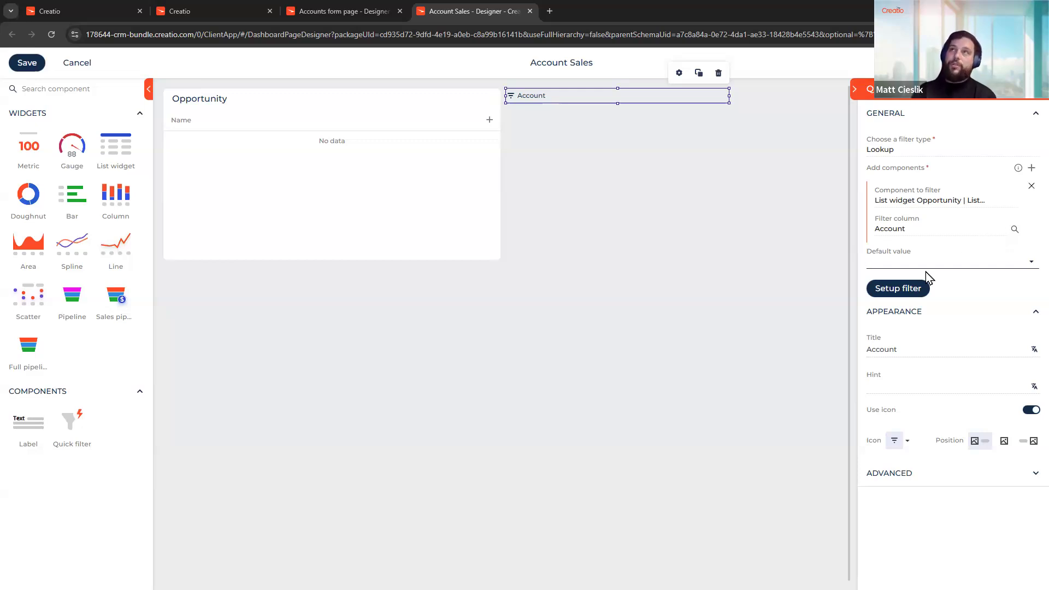
{"action": "left_click", "coordinate": [1008, 299]}
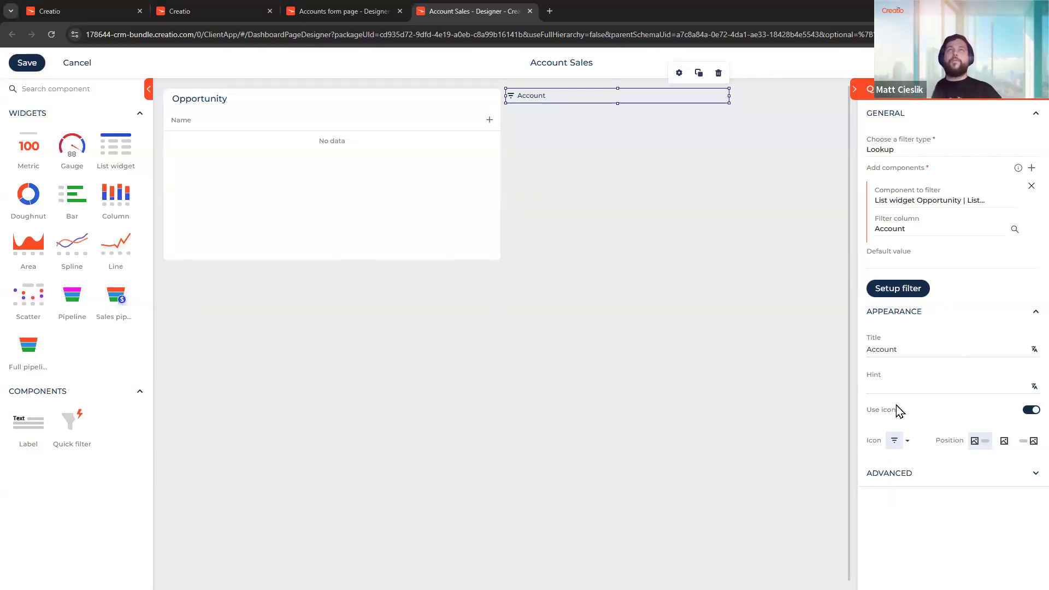
{"action": "left_click_drag", "start_coordinate": [728, 97], "coordinate": [615, 105]}
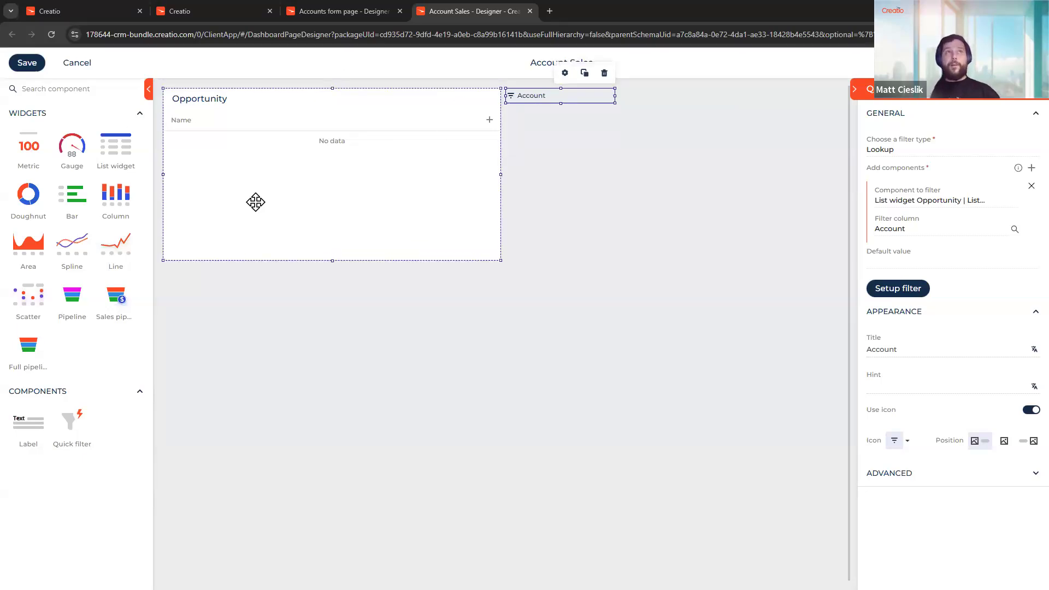
Place a metric below the Account quick filter, title it Opportunities, and set its object to Opportunity.
{"action": "left_click_drag", "start_coordinate": [38, 145], "coordinate": [614, 134]}
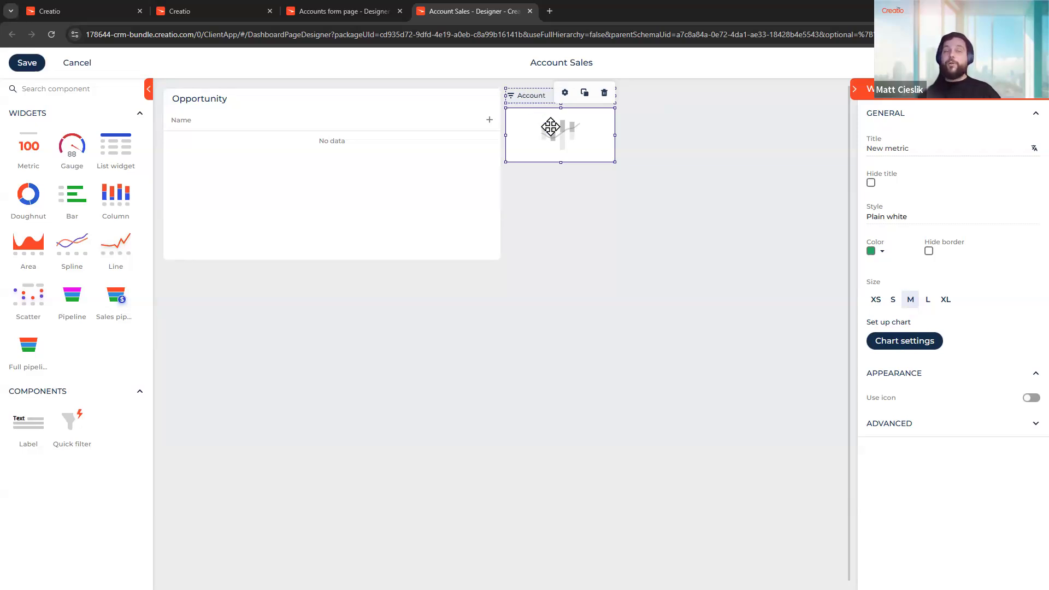
{"action": "left_click", "coordinate": [905, 340]}
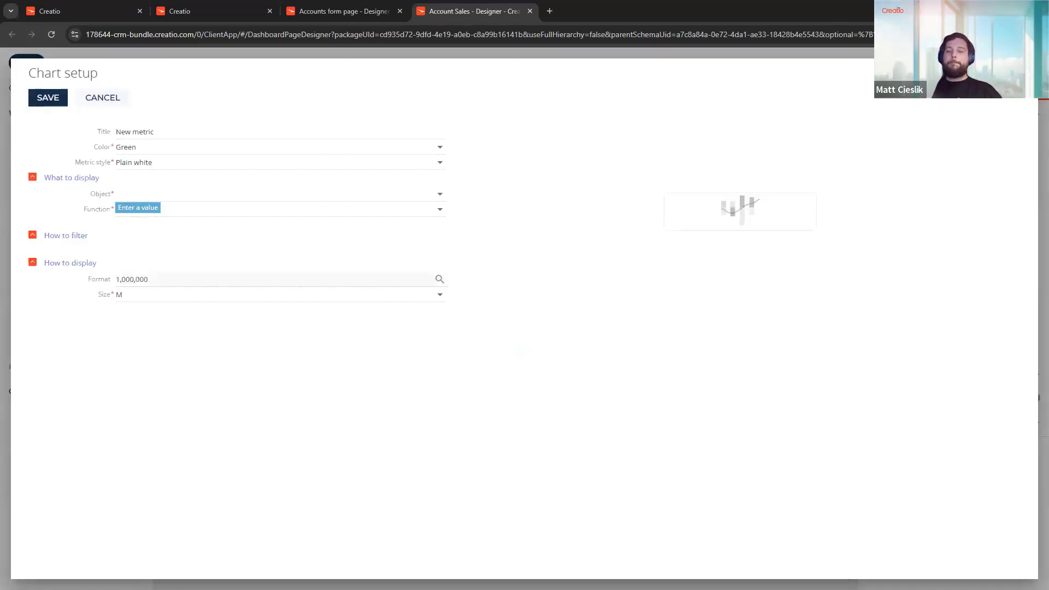
{"action": "left_click", "coordinate": [204, 133]}
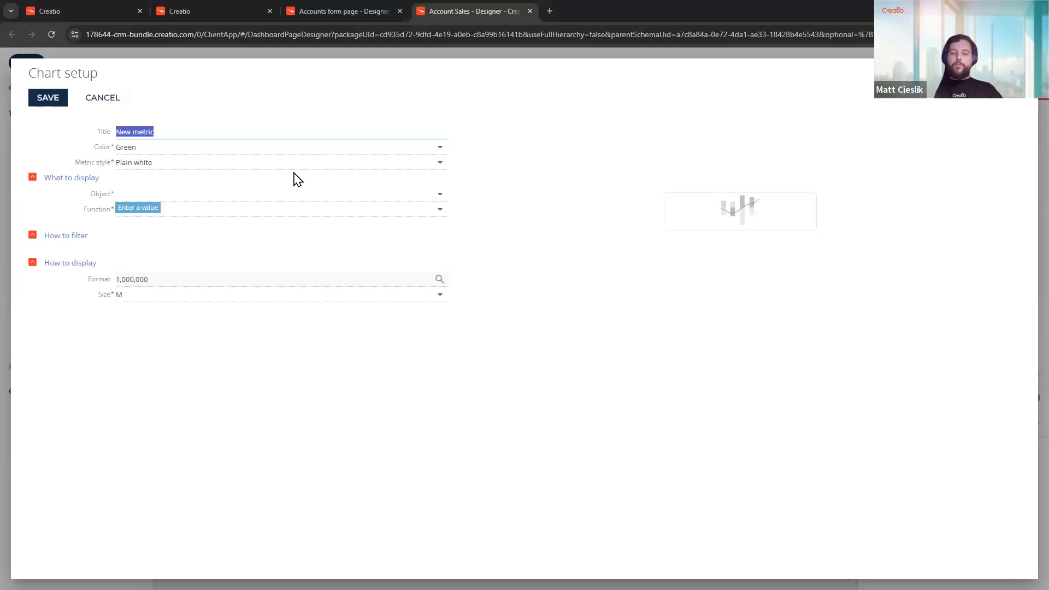
{"action": "type", "text": "Opportunit"}
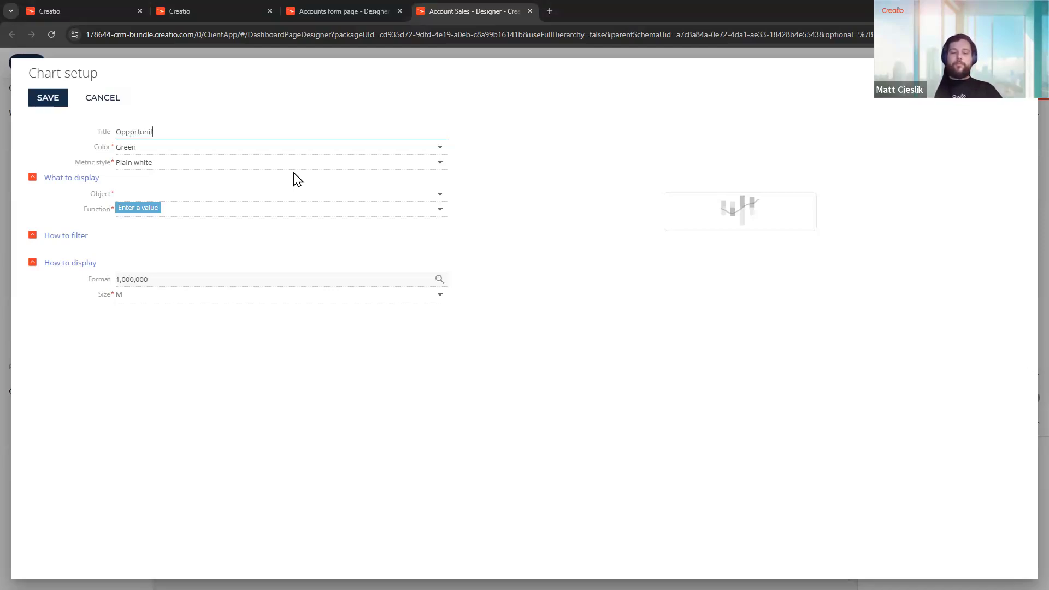
{"action": "type", "text": "ies"}
{"action": "left_click", "coordinate": [302, 361]}
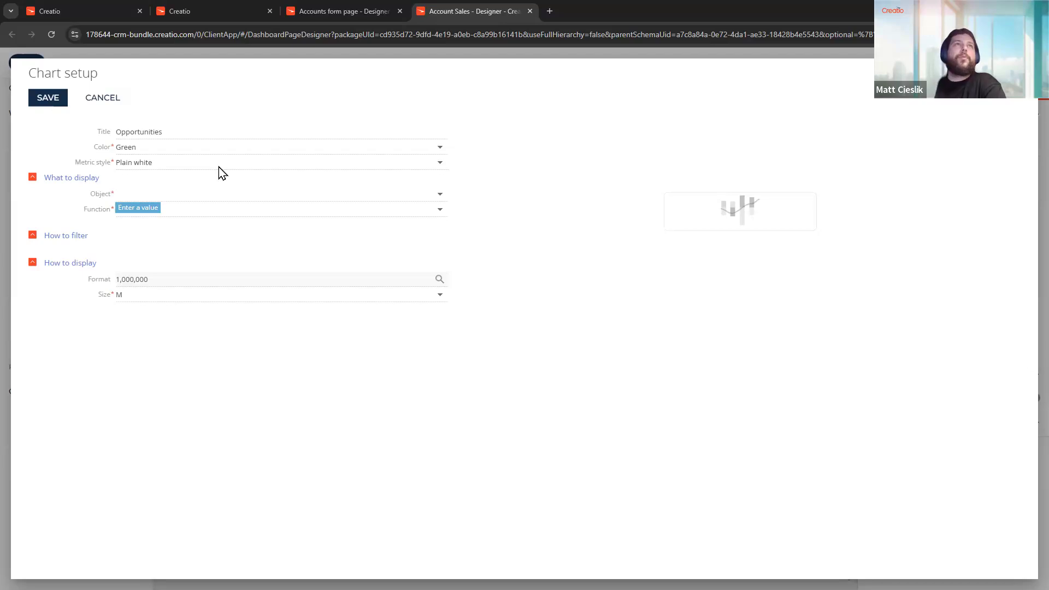
{"action": "left_click", "coordinate": [231, 195]}
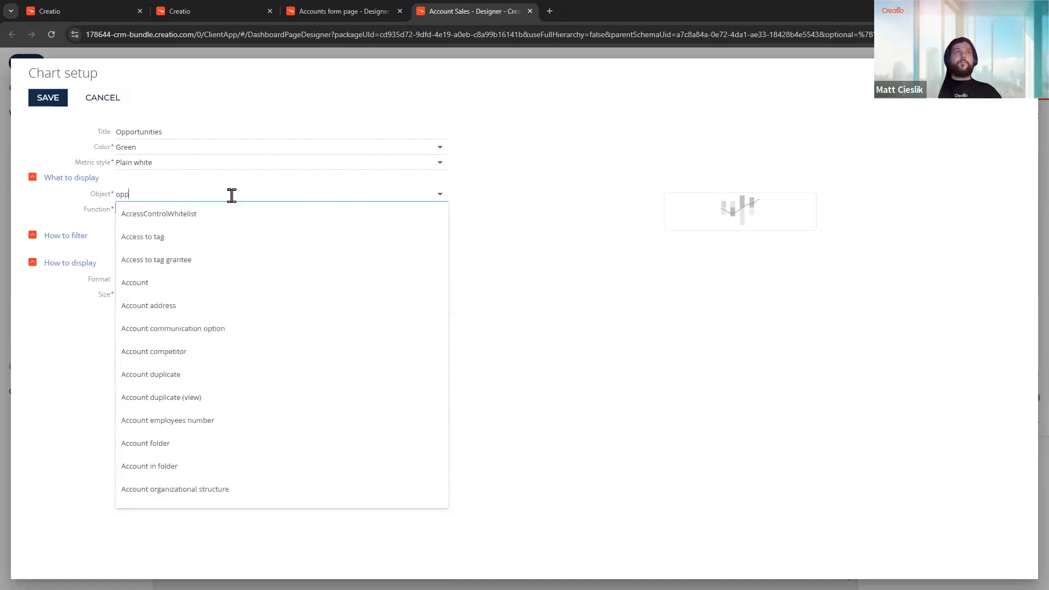
{"action": "left_click", "coordinate": [236, 266]}
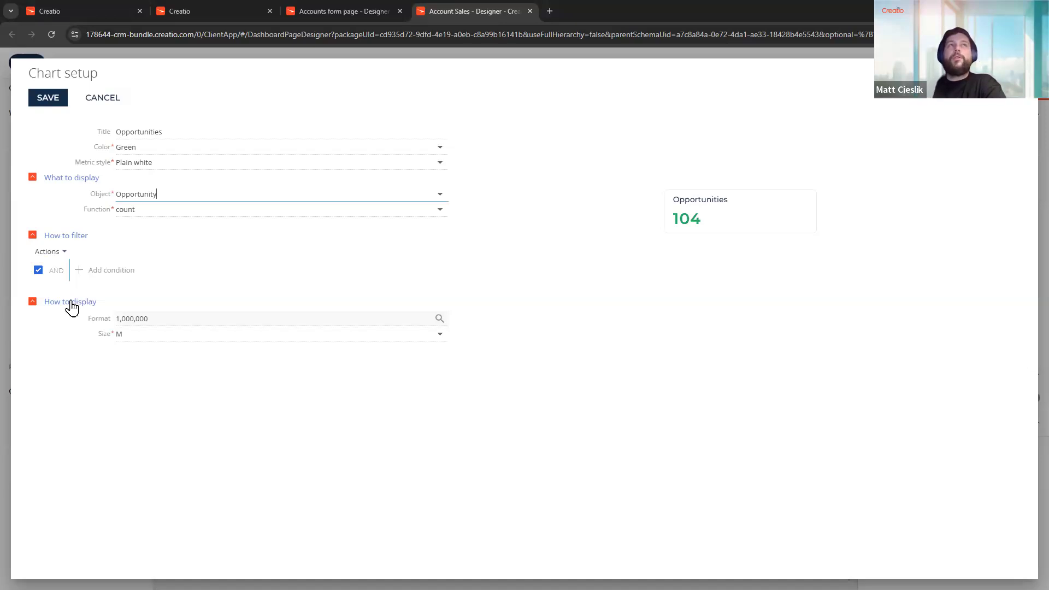
Filter the Opportunities metric with the condition Account is filled in and save its chart setup.
{"action": "left_click", "coordinate": [133, 271]}
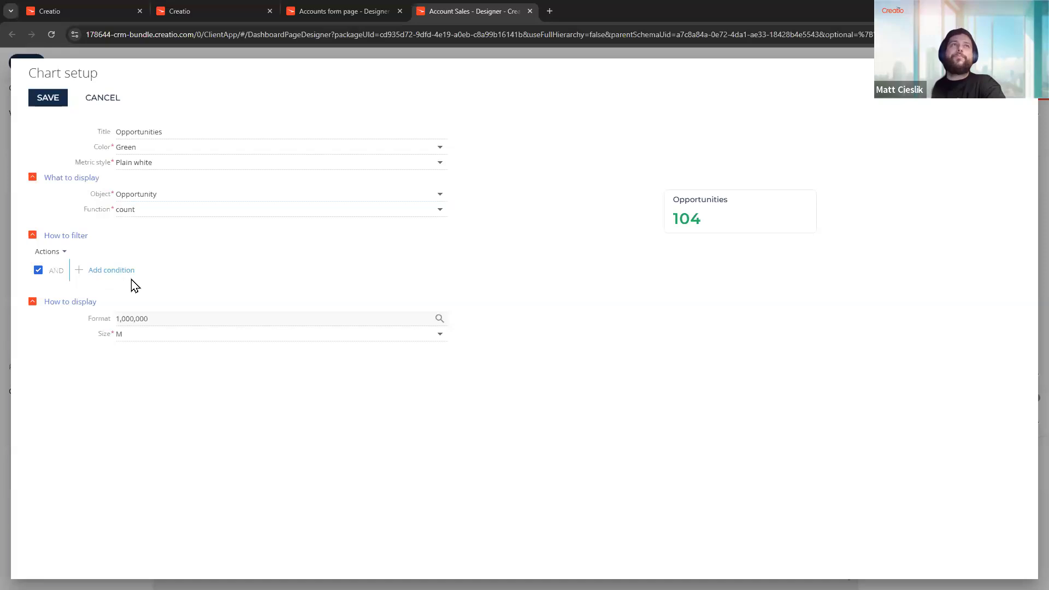
{"action": "left_click", "coordinate": [548, 358]}
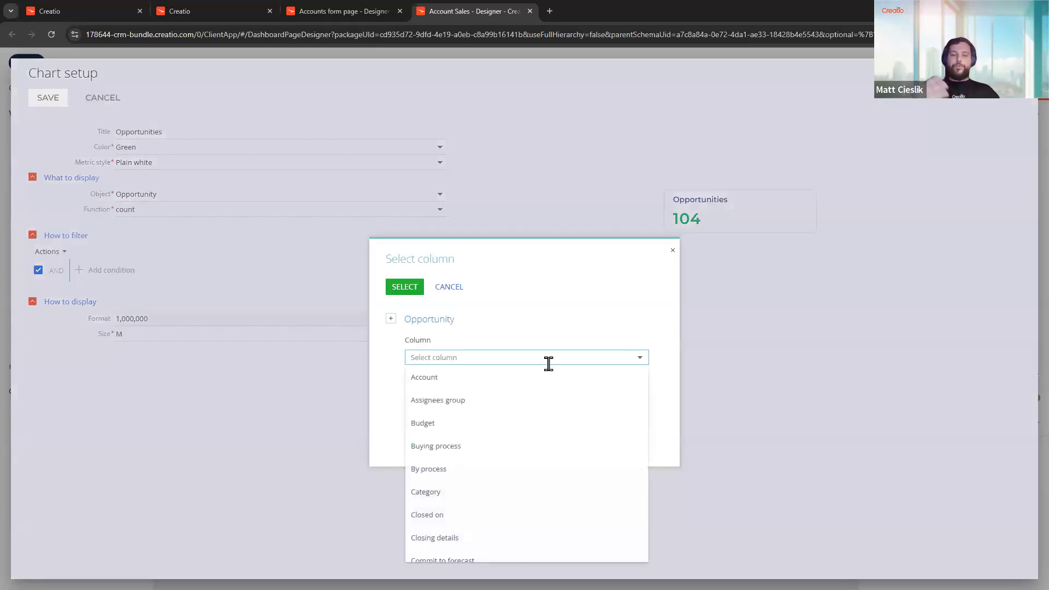
{"action": "scroll", "coordinate": [515, 450], "scroll_direction": "down", "scroll_amount": 5}
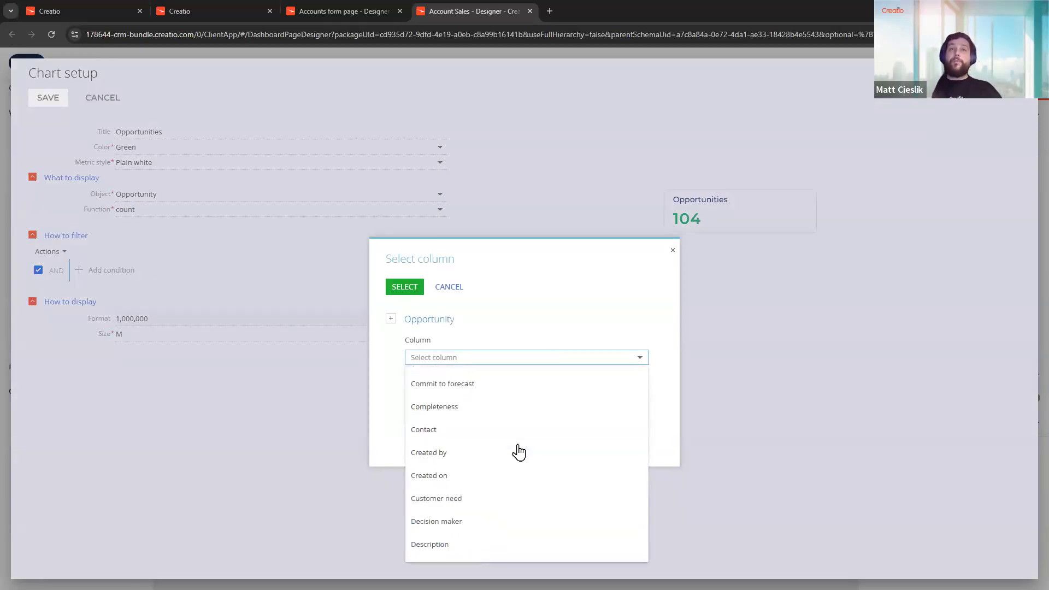
{"action": "scroll", "coordinate": [528, 442], "scroll_direction": "down", "scroll_amount": 2}
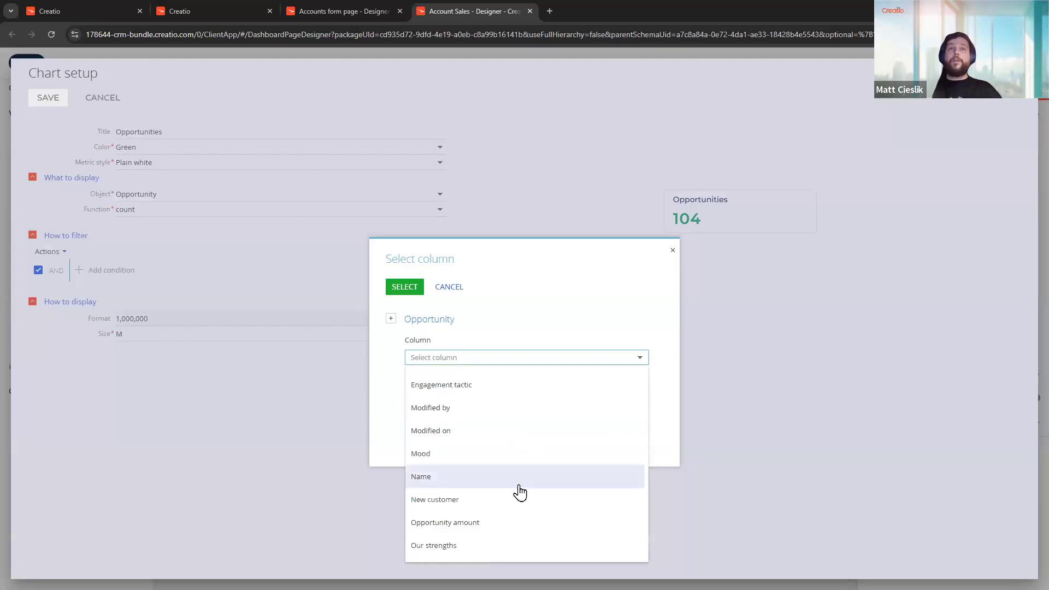
{"action": "type", "text": "s"}
{"action": "key", "text": "BackSpace"}
{"action": "type", "text": "a"}
{"action": "key", "text": "Return"}
{"action": "left_click", "coordinate": [404, 286]}
{"action": "left_click", "coordinate": [129, 264]}
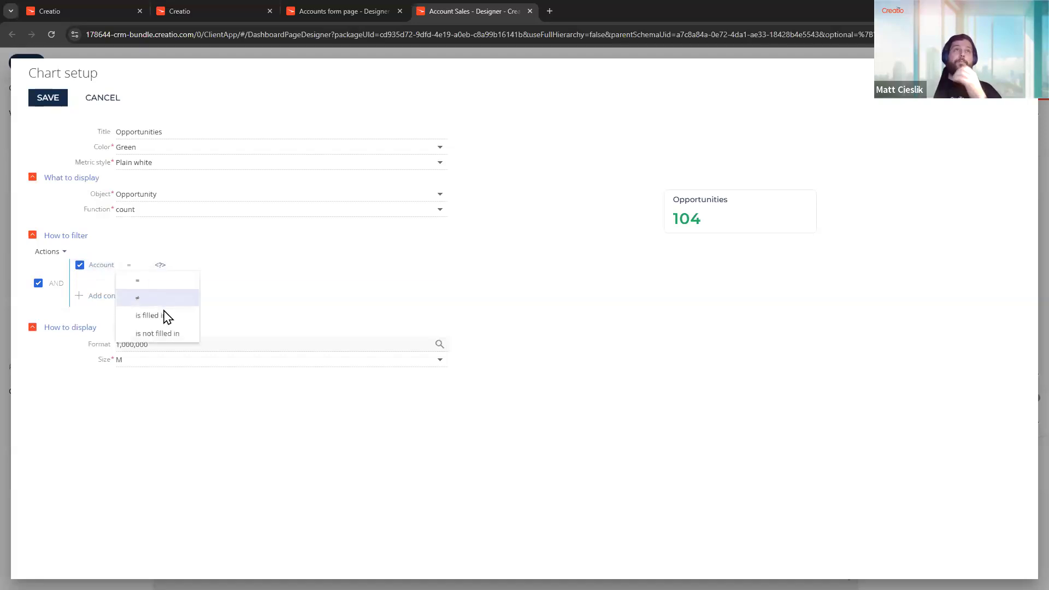
{"action": "left_click", "coordinate": [178, 316]}
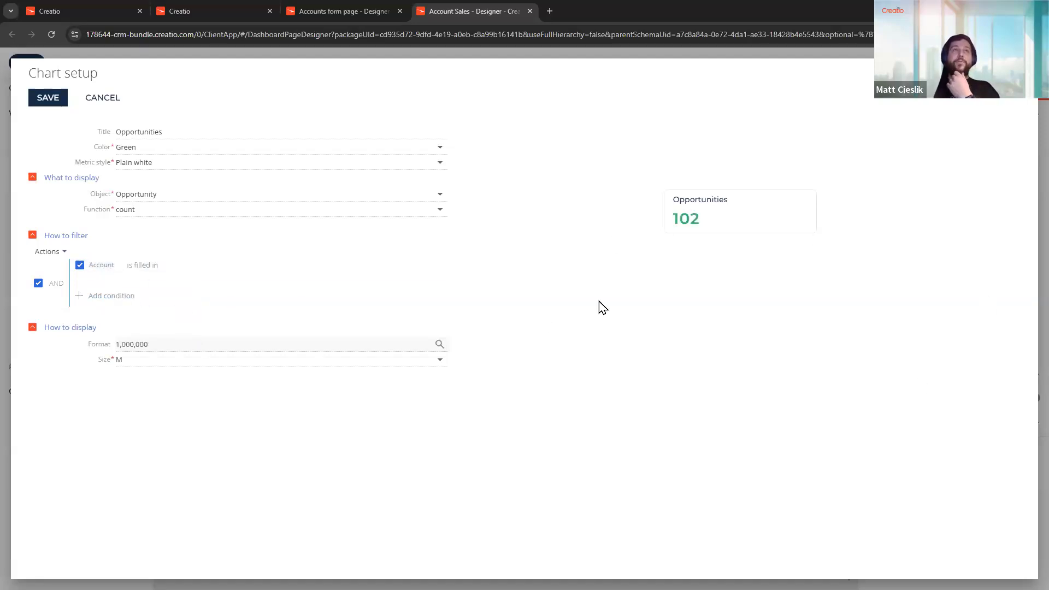
{"action": "left_click", "coordinate": [46, 99]}
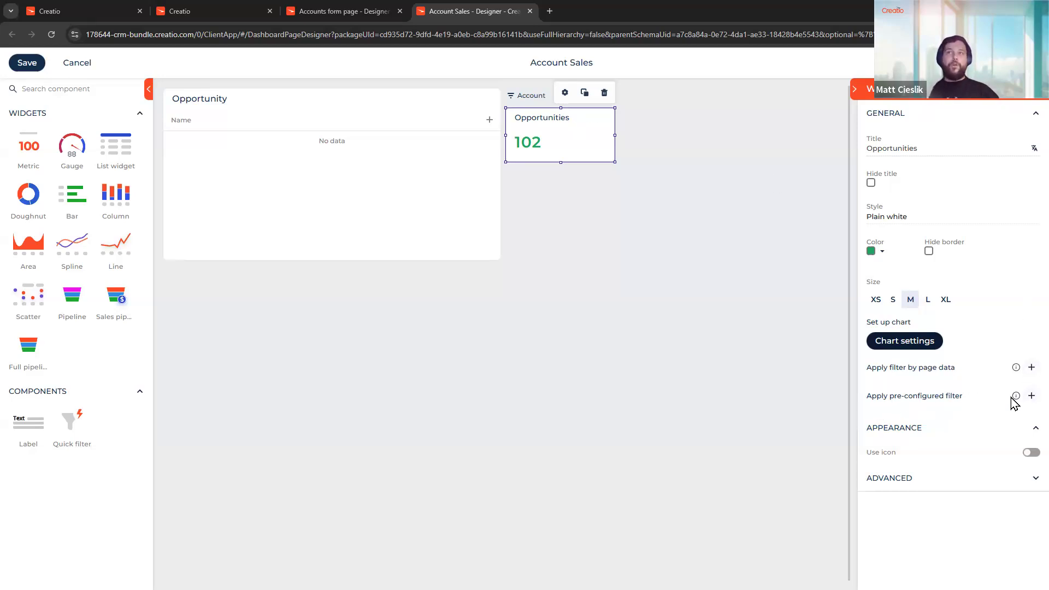
Apply the existing quick filter to the Opportunities metric and set the metric's filter column in that quick filter to Account.
{"action": "left_click", "coordinate": [1031, 395]}
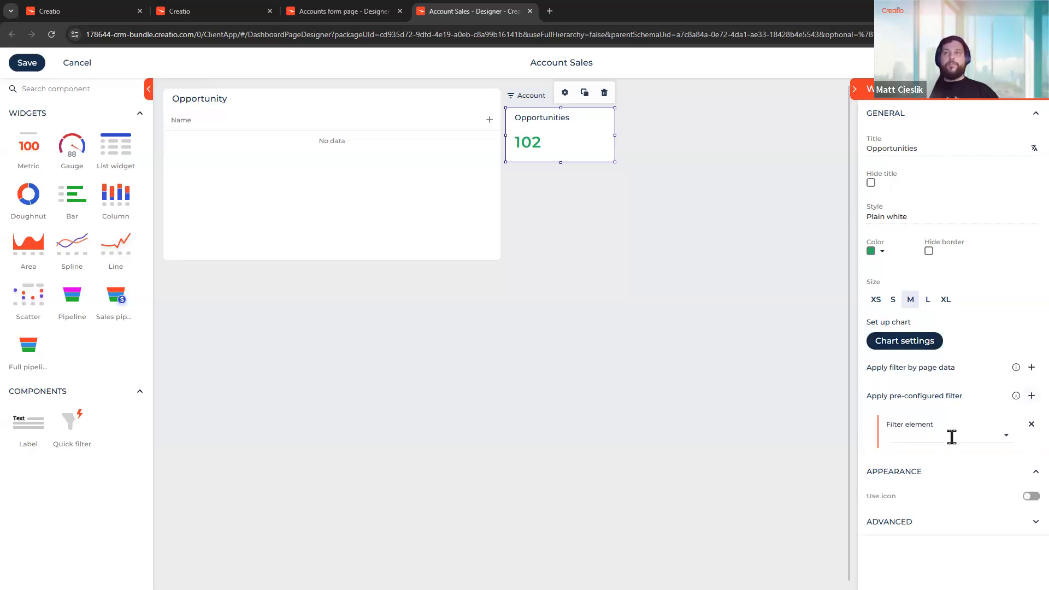
{"action": "left_click", "coordinate": [951, 437]}
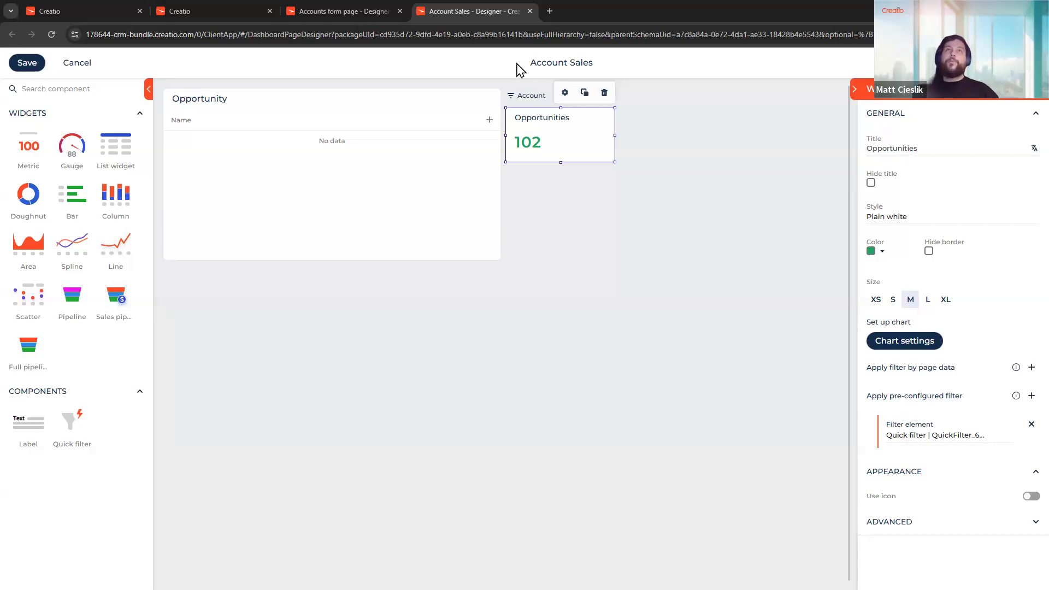
{"action": "left_click", "coordinate": [527, 95]}
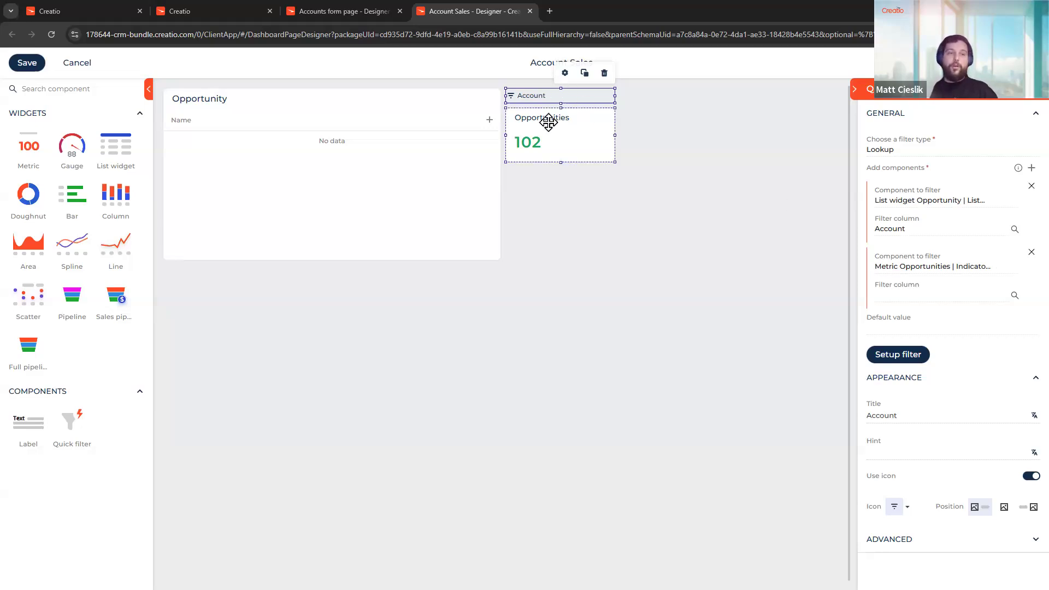
{"action": "left_click", "coordinate": [956, 294]}
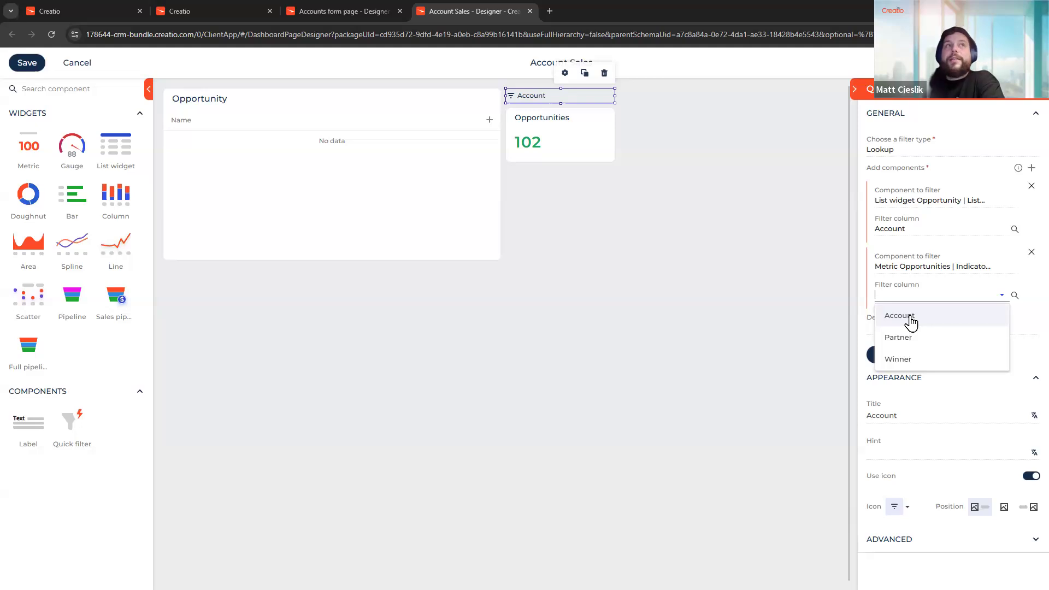
{"action": "left_click", "coordinate": [911, 322]}
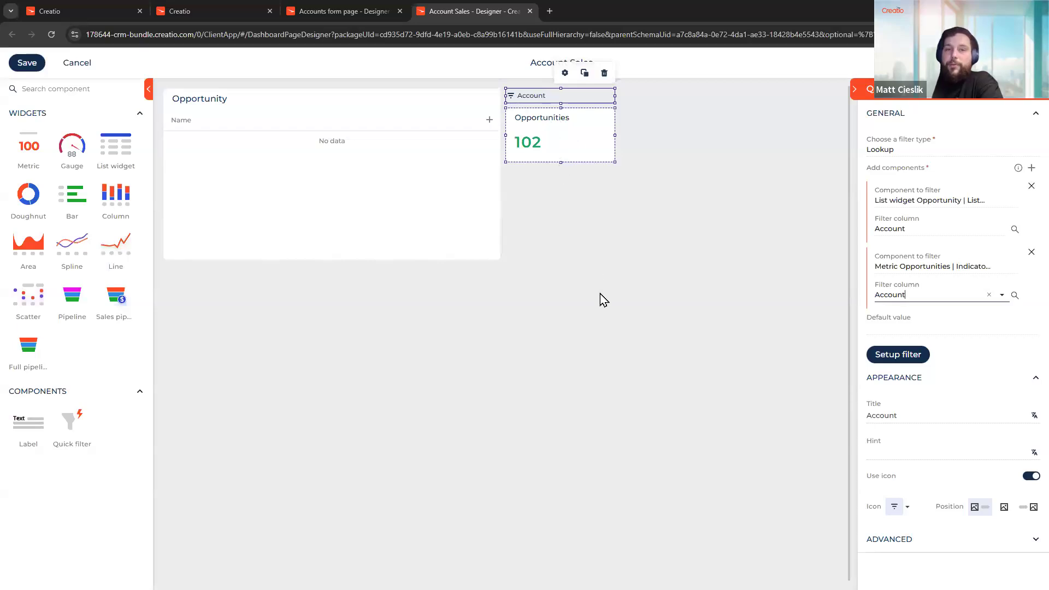
Duplicate the Opportunities metric and set the copy's title to Orders in its chart setup.
{"action": "left_click", "coordinate": [564, 124]}
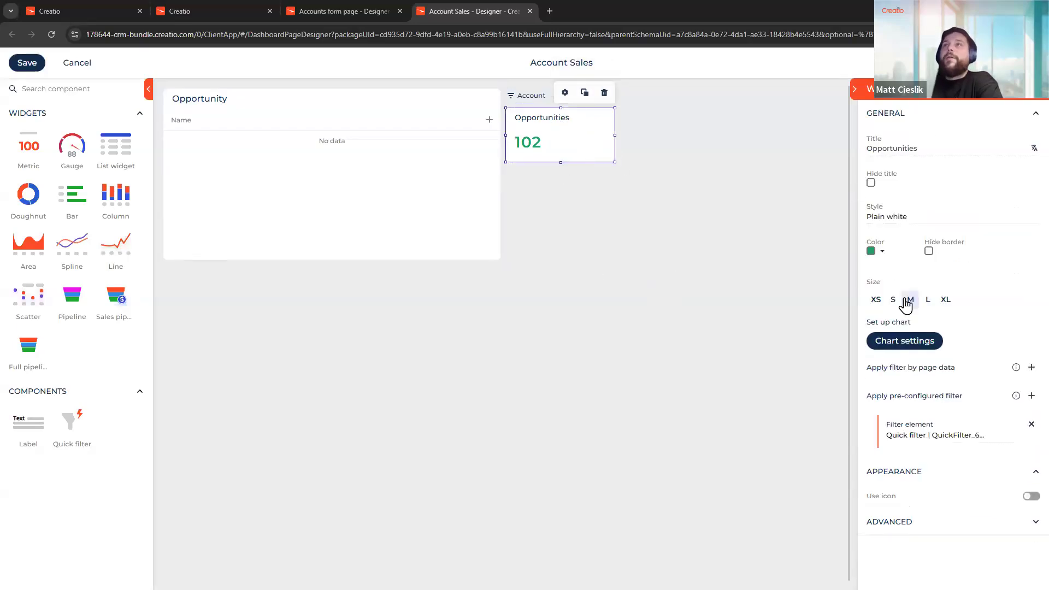
{"action": "left_click", "coordinate": [589, 93]}
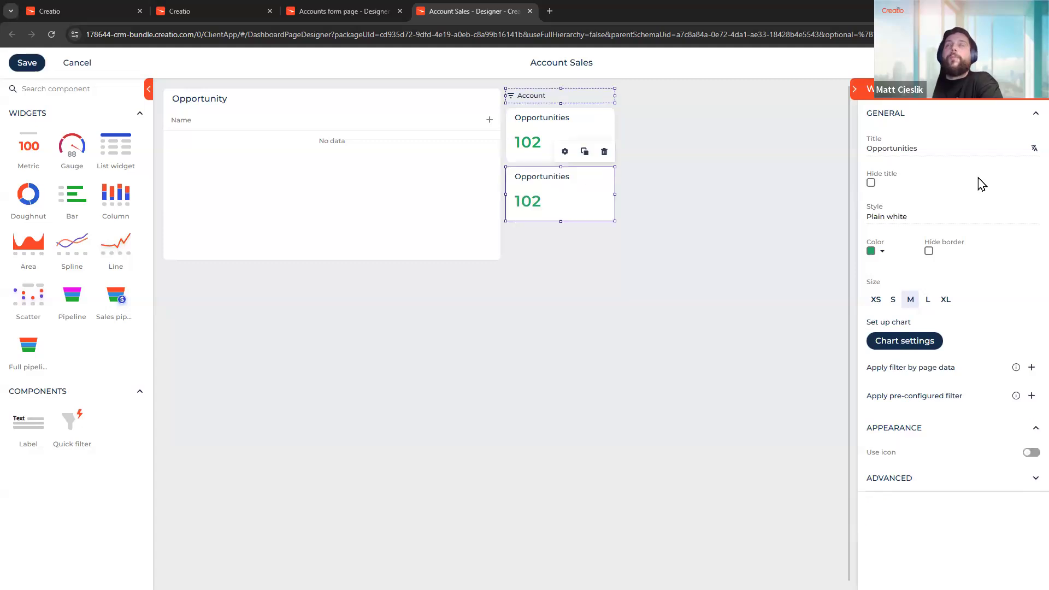
{"action": "left_click", "coordinate": [944, 154]}
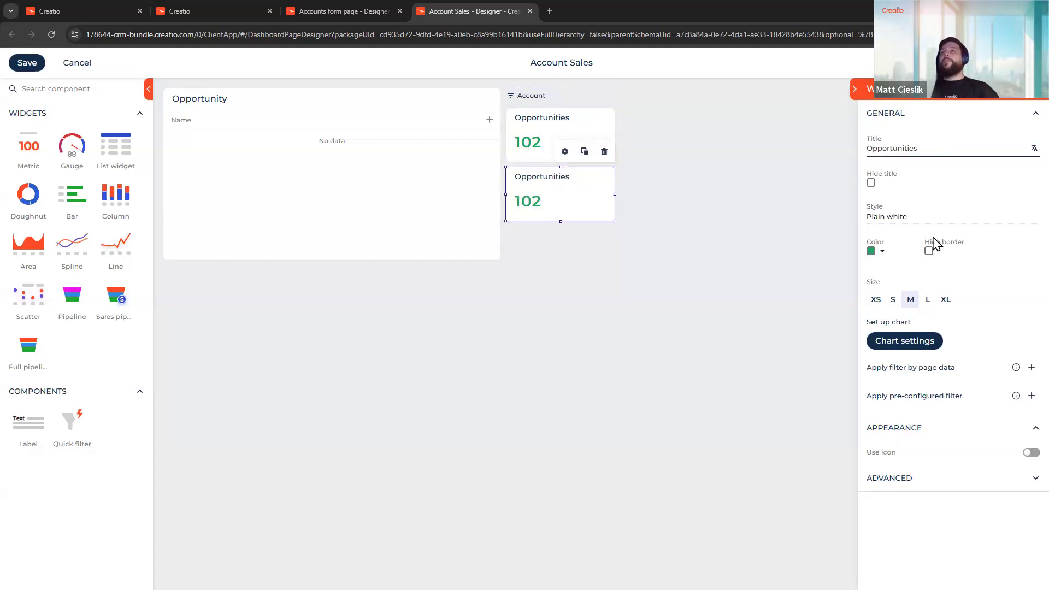
{"action": "left_click", "coordinate": [904, 345]}
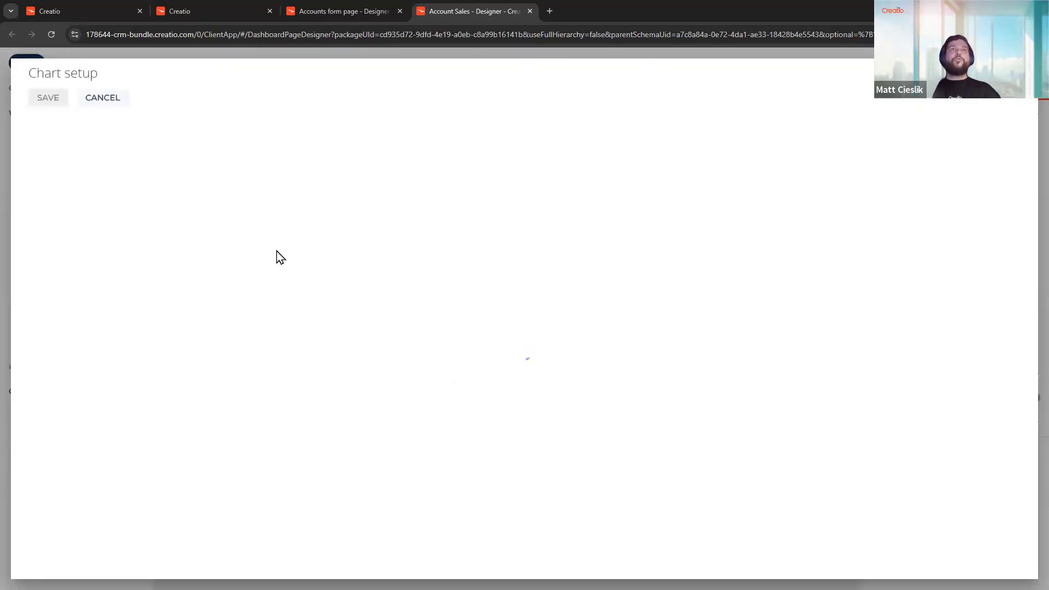
{"action": "double_click", "coordinate": [228, 132]}
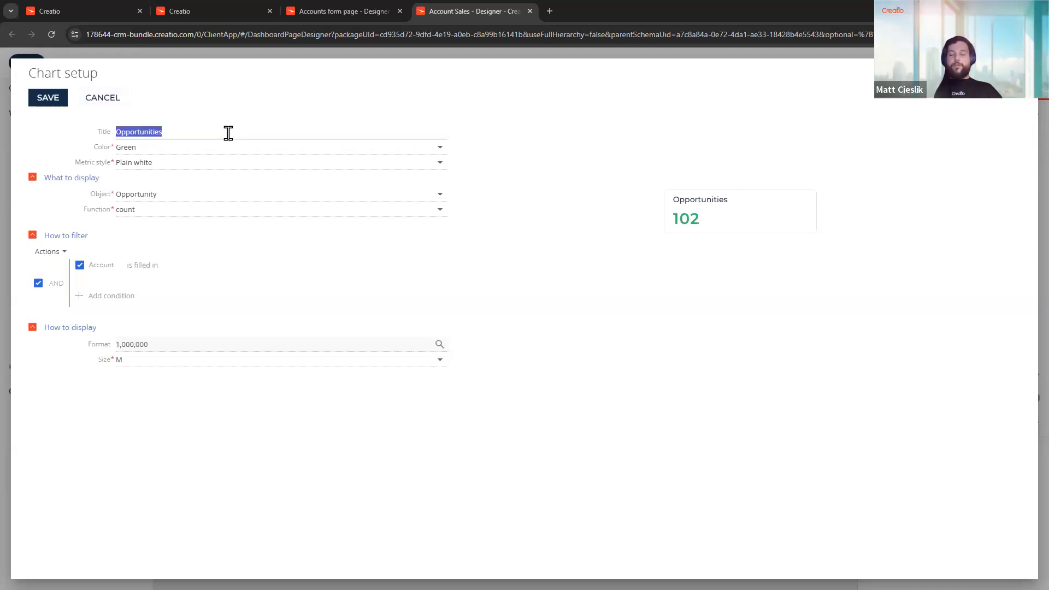
{"action": "type", "text": "Orders"}
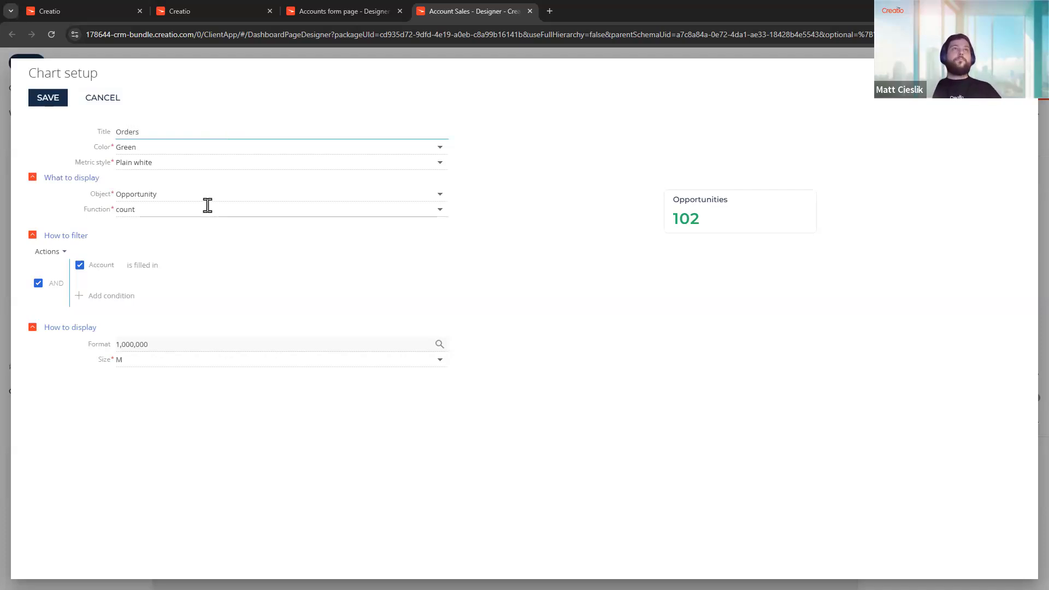
Set the Object of the Orders metric to Order.
{"action": "key", "text": "ctrl+a"}
{"action": "left_click", "coordinate": [197, 195]}
{"action": "key", "text": "ctrl+v"}
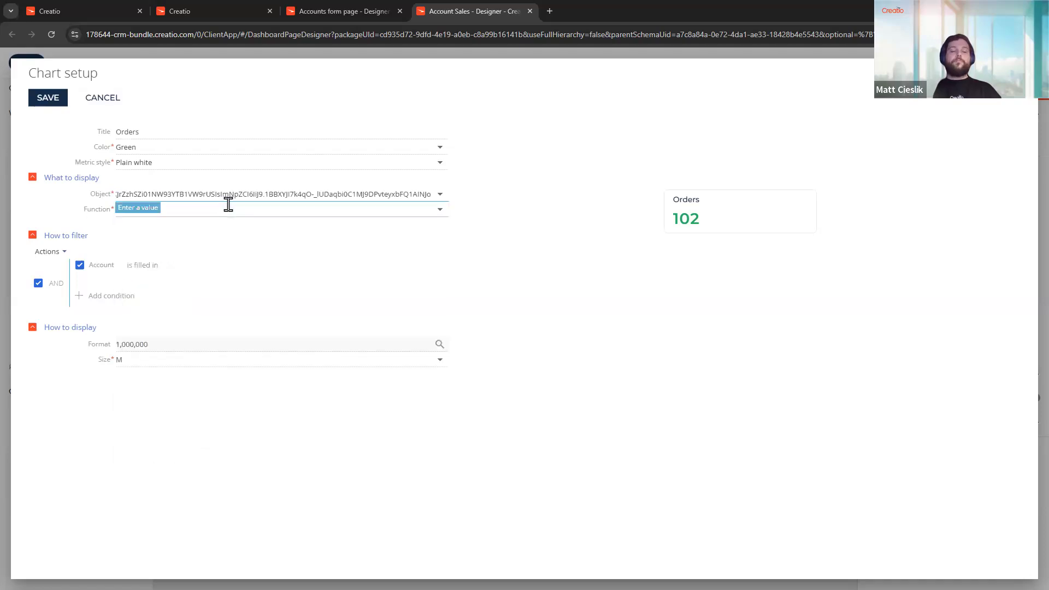
{"action": "key", "text": "ctrl+a"}
{"action": "type", "text": "ord"}
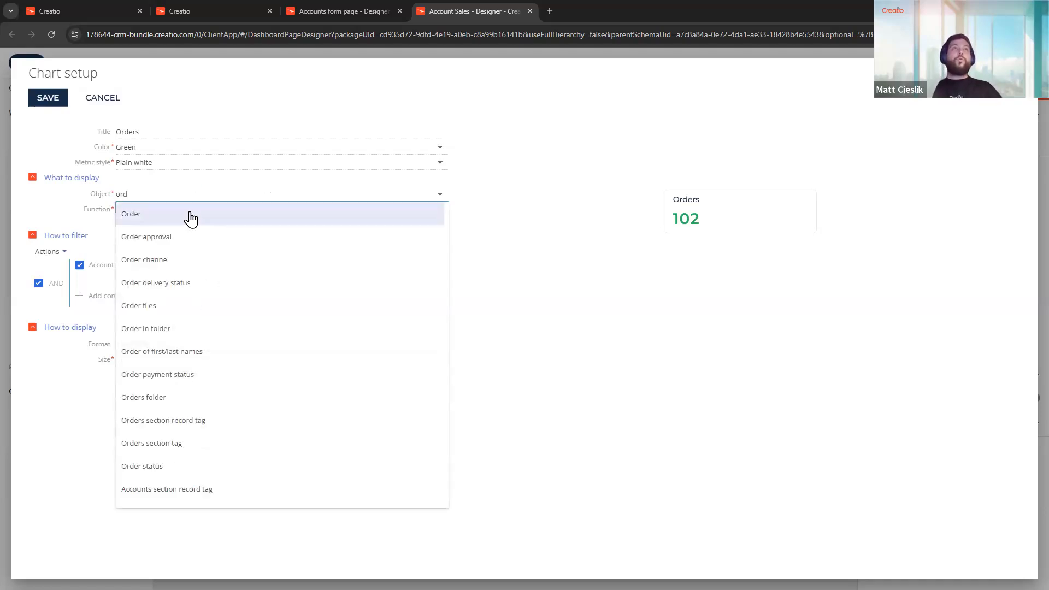
{"action": "left_click", "coordinate": [189, 215]}
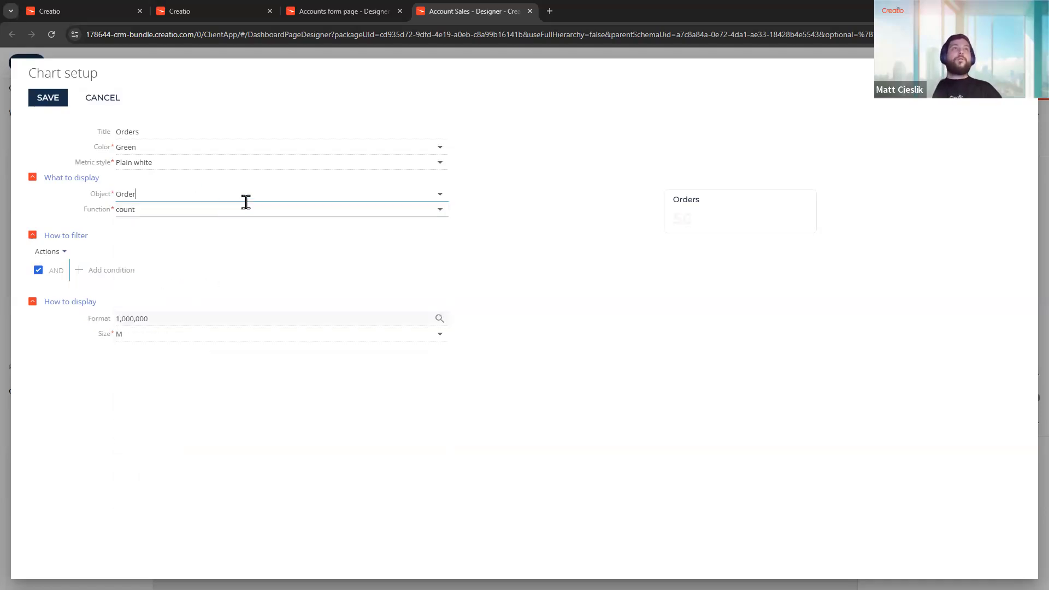
Filter the Orders metric with the condition Account is filled in and save its chart setup.
{"action": "left_click", "coordinate": [125, 278]}
{"action": "left_click", "coordinate": [464, 358]}
{"action": "left_click", "coordinate": [402, 296]}
{"action": "left_click", "coordinate": [130, 265]}
{"action": "left_click", "coordinate": [190, 315]}
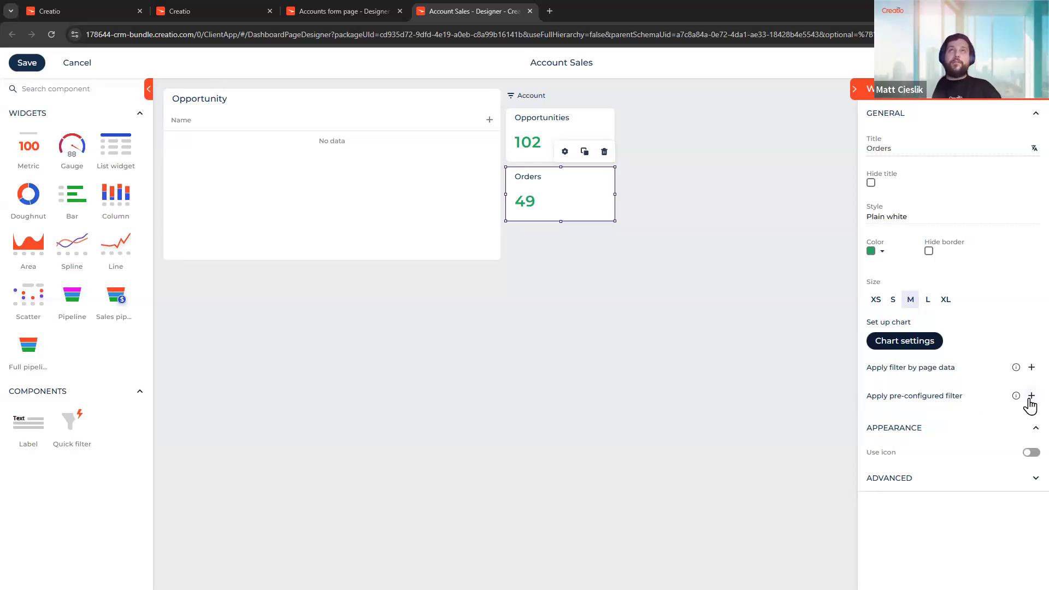
Add the Orders metric as a component of the Account quick filter, filtered by the Account column.
{"action": "left_click", "coordinate": [521, 95]}
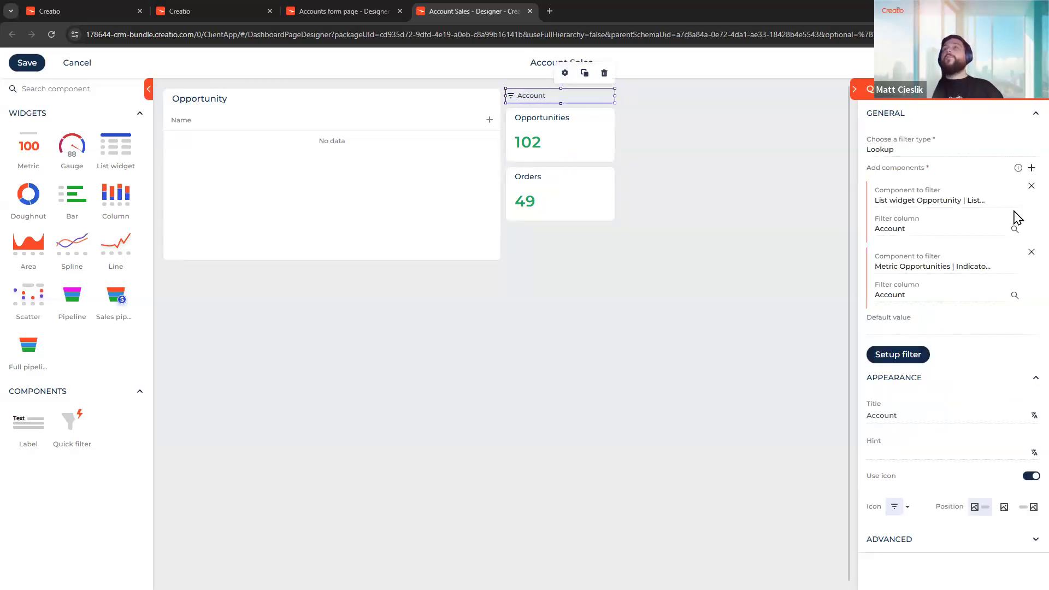
{"action": "left_click", "coordinate": [1030, 169]}
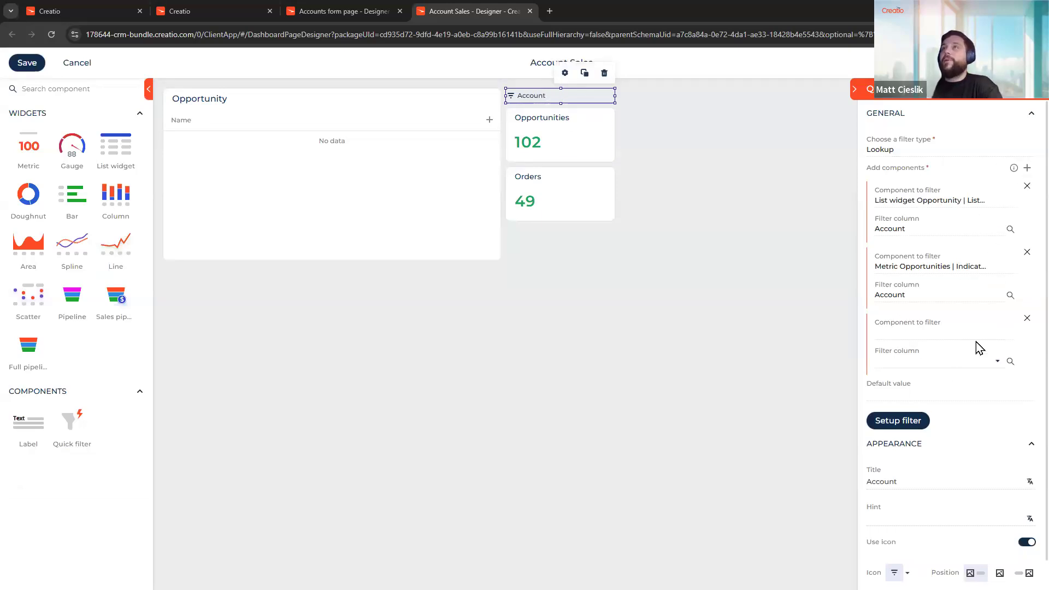
{"action": "left_click", "coordinate": [965, 331]}
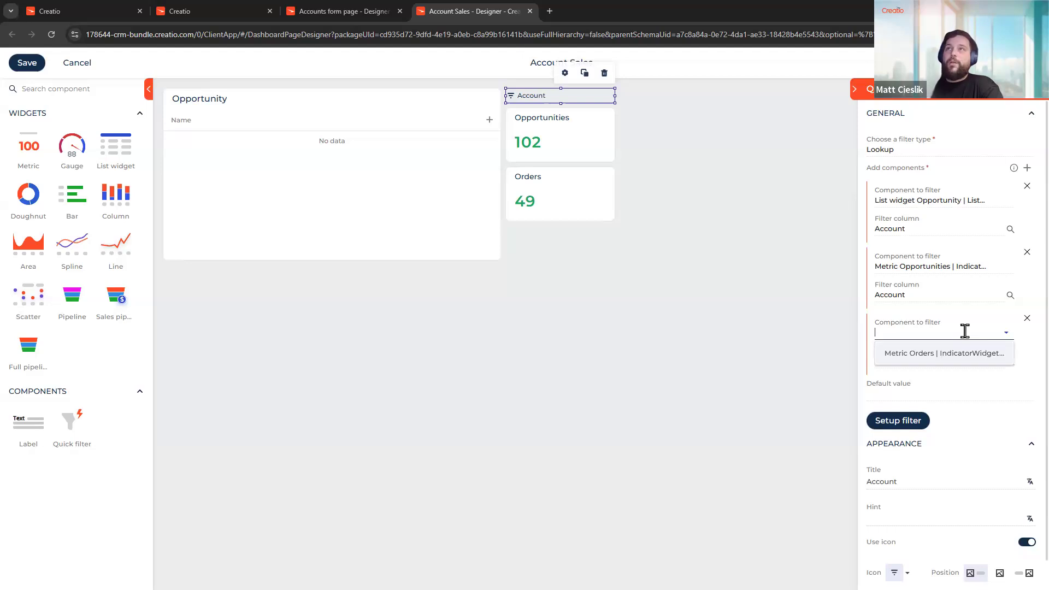
{"action": "left_click", "coordinate": [923, 354]}
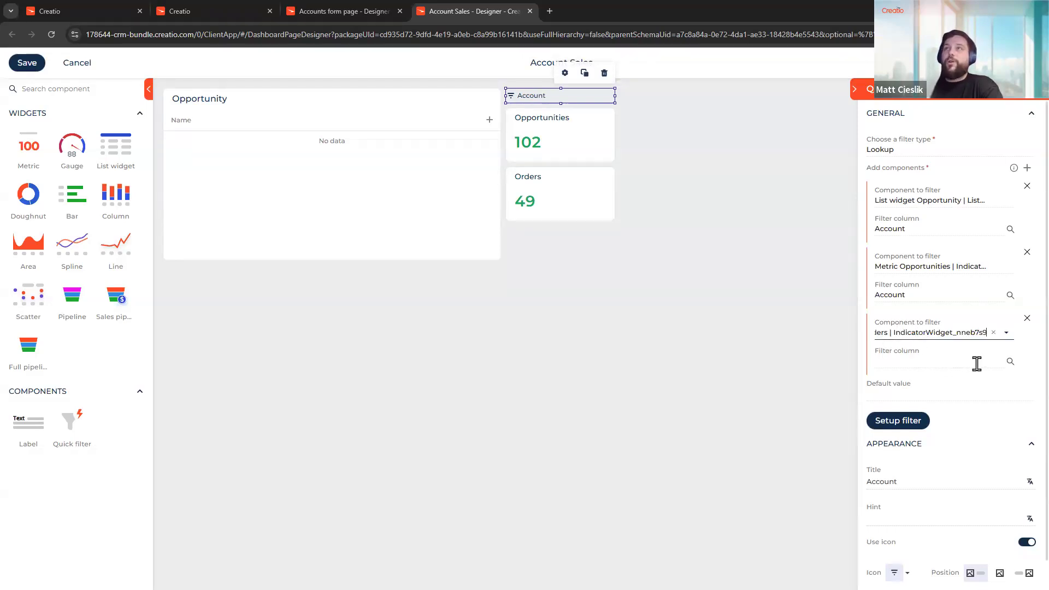
{"action": "left_click", "coordinate": [993, 365]}
{"action": "left_click", "coordinate": [980, 377]}
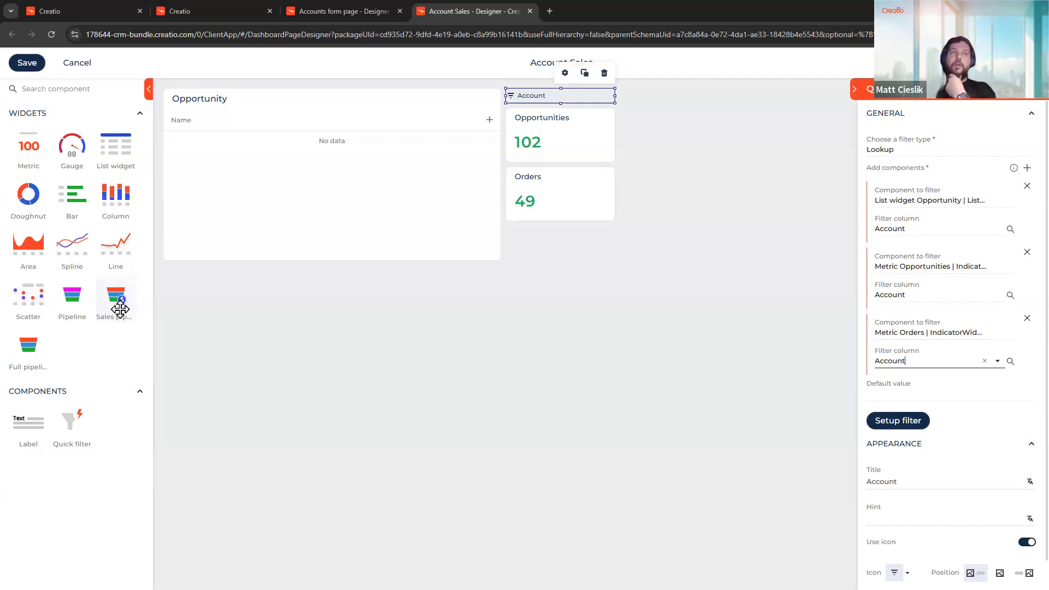
Place a Sales pipeline widget beside the Opportunity list and narrow both widgets to five grid columns each.
{"action": "left_click_drag", "start_coordinate": [117, 307], "coordinate": [716, 94]}
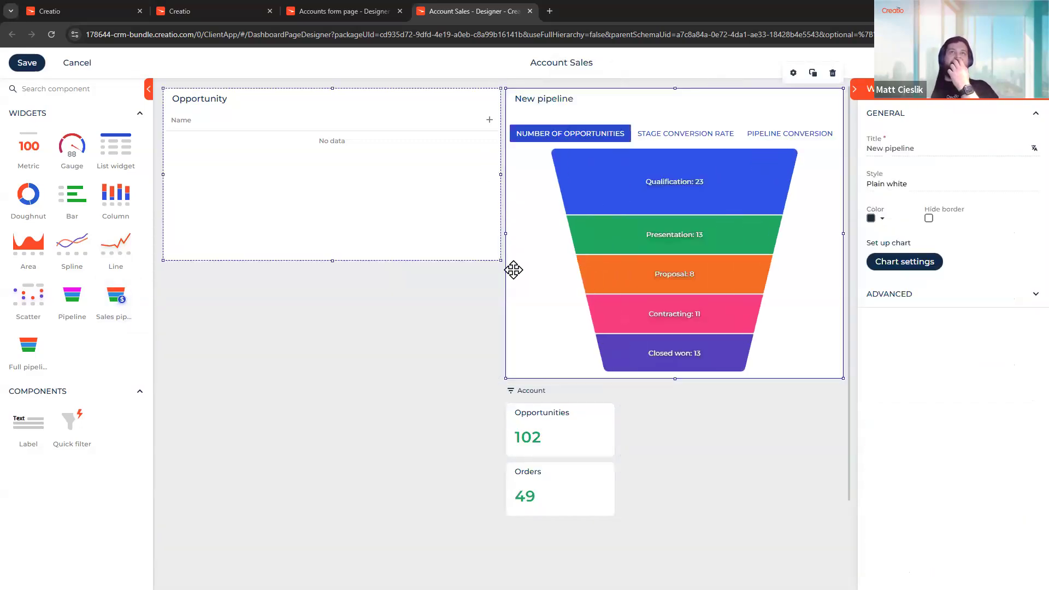
{"action": "left_click_drag", "start_coordinate": [510, 332], "coordinate": [568, 349]}
{"action": "left_click_drag", "start_coordinate": [497, 246], "coordinate": [429, 246]}
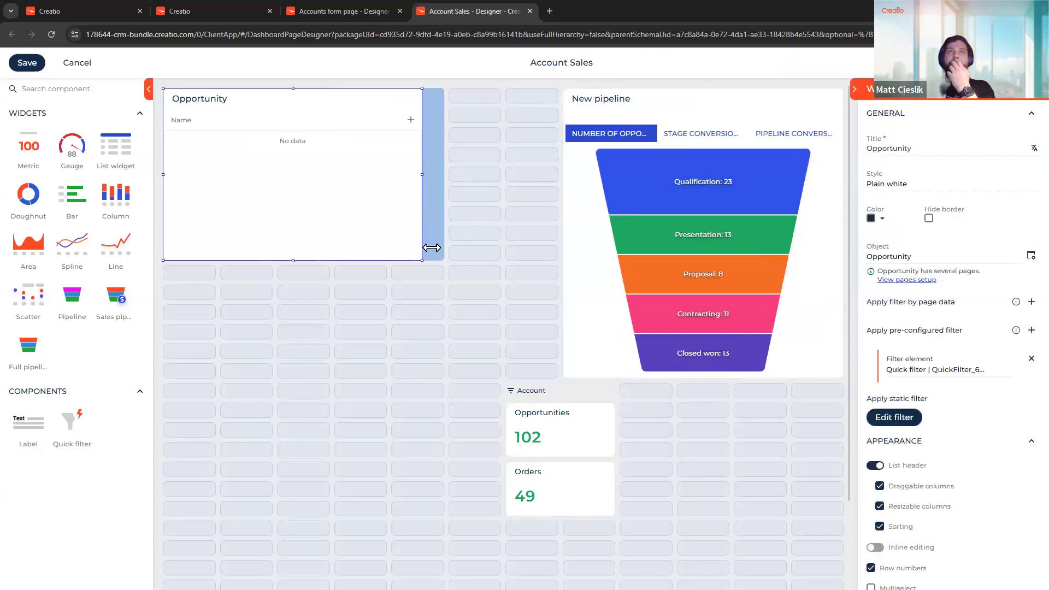
Move the Account filter and both metrics between the list and the pipeline, then lengthen the list by one row and shorten the pipeline.
{"action": "left_click_drag", "start_coordinate": [543, 387], "coordinate": [480, 90]}
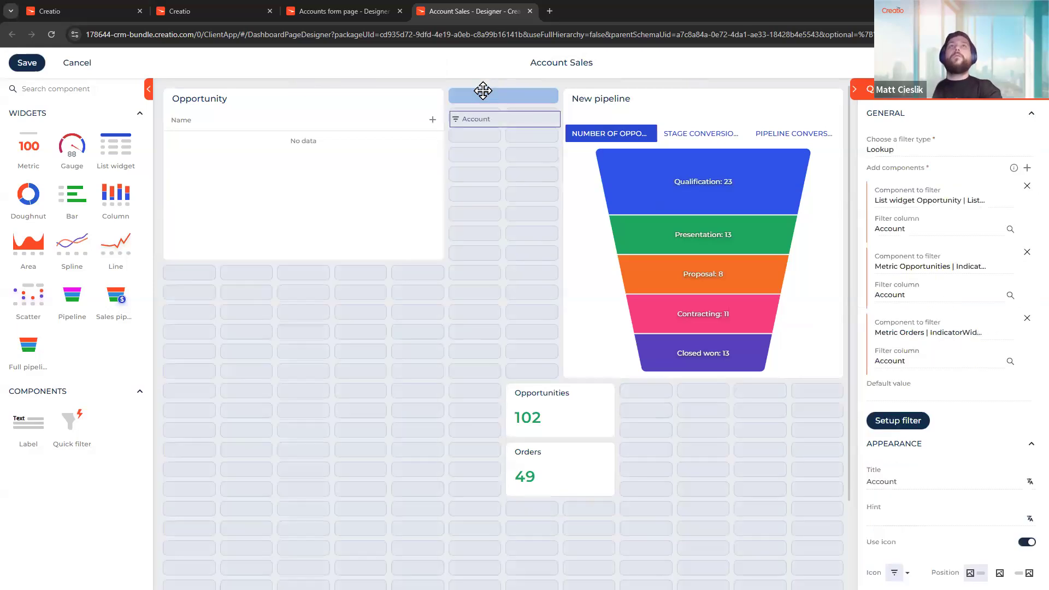
{"action": "left_click_drag", "start_coordinate": [545, 403], "coordinate": [492, 198]}
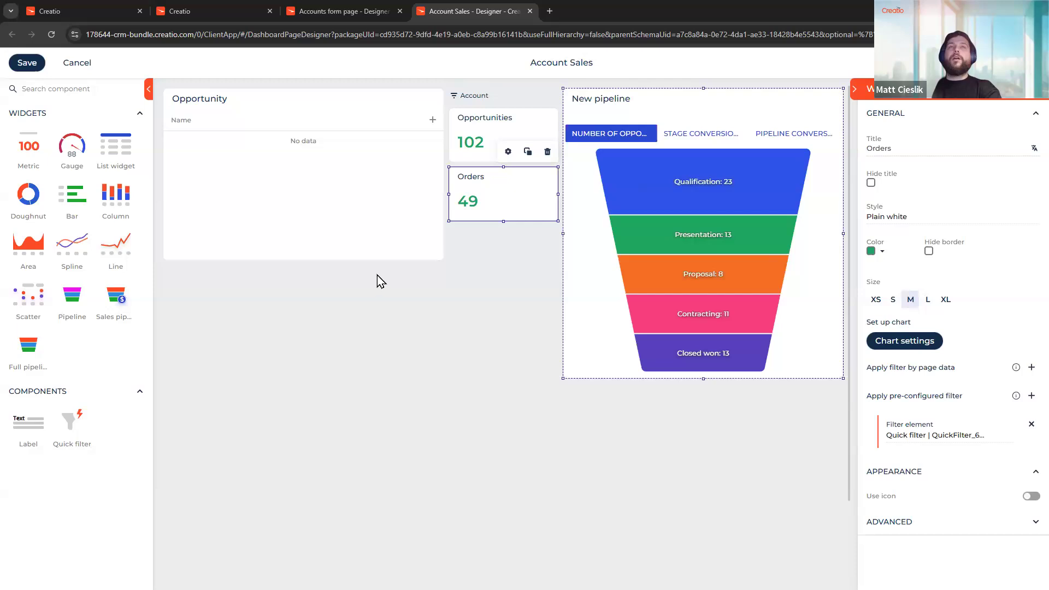
{"action": "left_click_drag", "start_coordinate": [441, 261], "coordinate": [444, 285]}
{"action": "left_click_drag", "start_coordinate": [562, 344], "coordinate": [564, 299]}
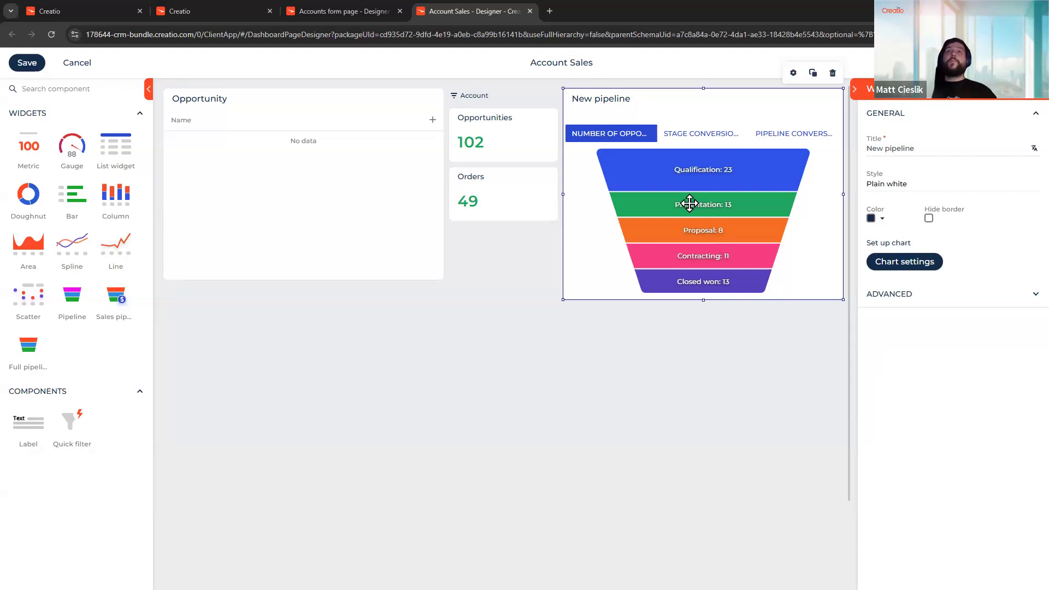
Change the pipeline widget's title to Sales pipeline.
{"action": "double_click", "coordinate": [968, 151]}
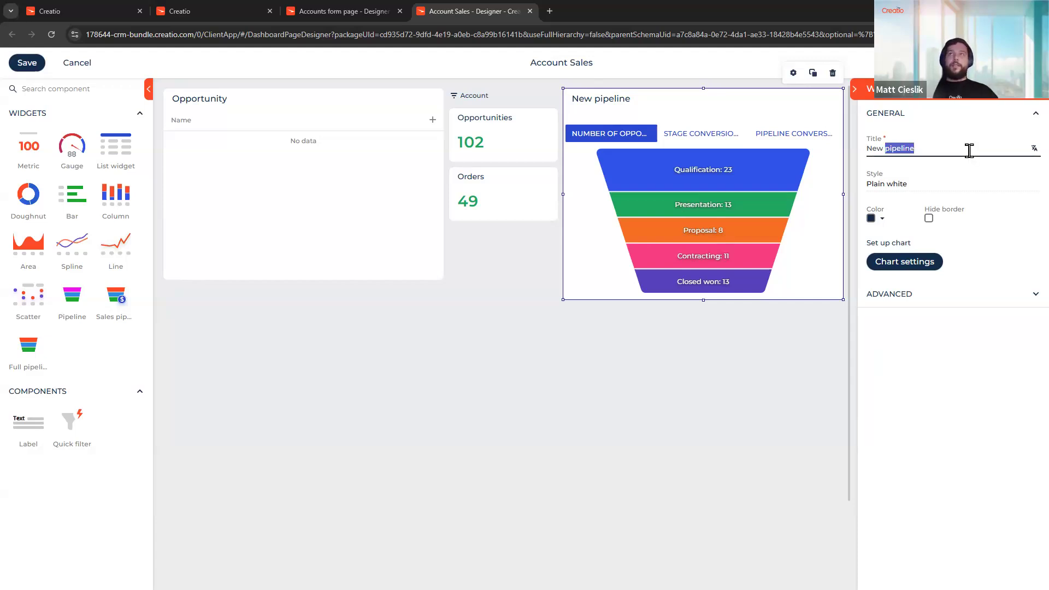
{"action": "key", "text": "ctrl+a"}
{"action": "type", "text": "Sales "}
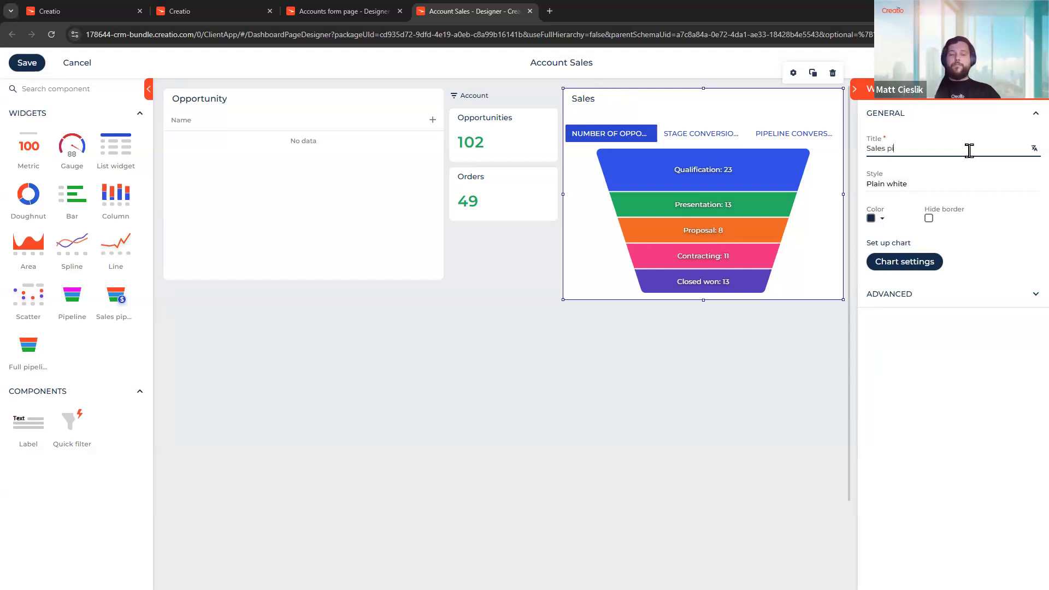
{"action": "type", "text": "pipeline"}
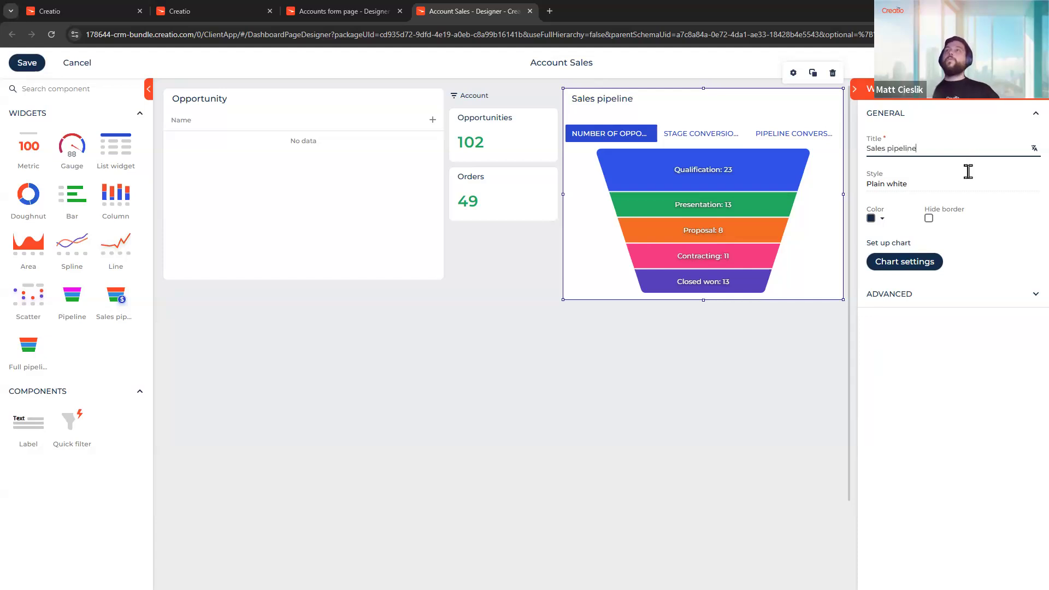
In the Sales pipeline's chart setup, filter the opportunities with the condition Account is filled in.
{"action": "left_click", "coordinate": [933, 268]}
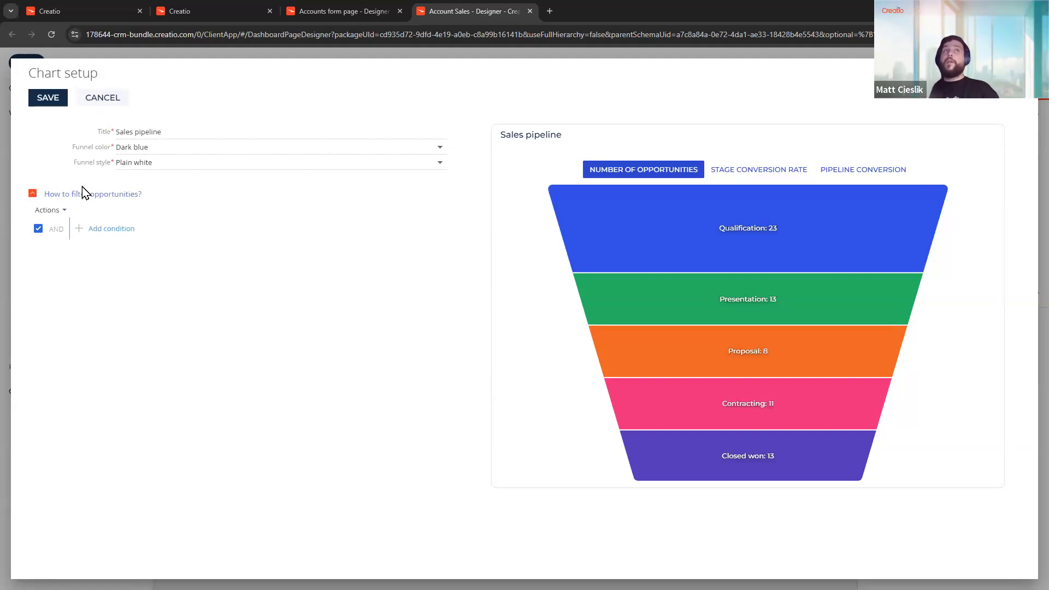
{"action": "left_click", "coordinate": [103, 231]}
{"action": "left_click", "coordinate": [476, 362]}
{"action": "left_click", "coordinate": [460, 369]}
{"action": "left_click", "coordinate": [405, 286]}
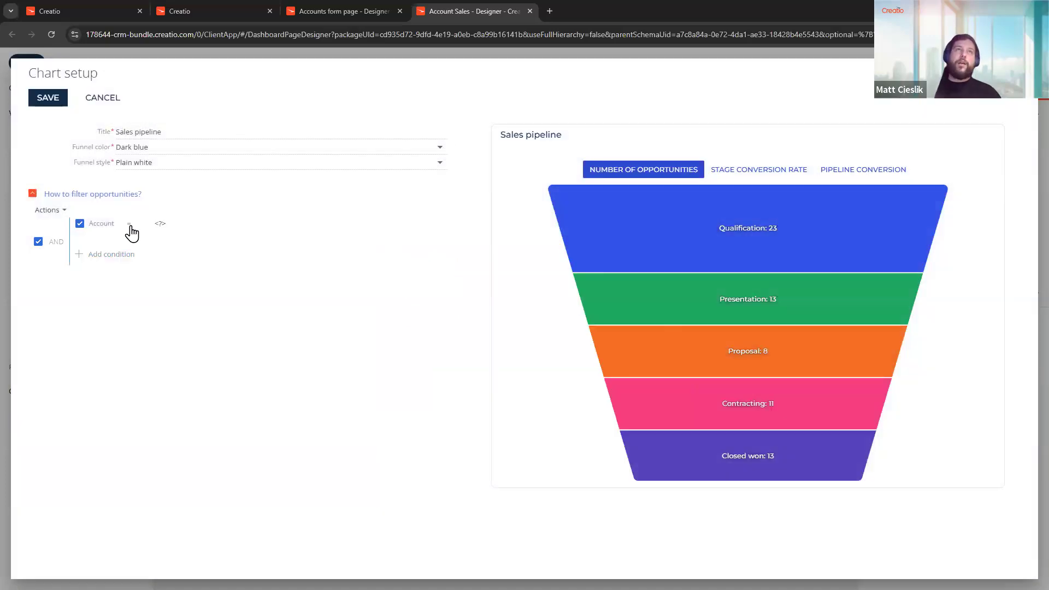
{"action": "left_click", "coordinate": [130, 225]}
{"action": "left_click", "coordinate": [182, 278]}
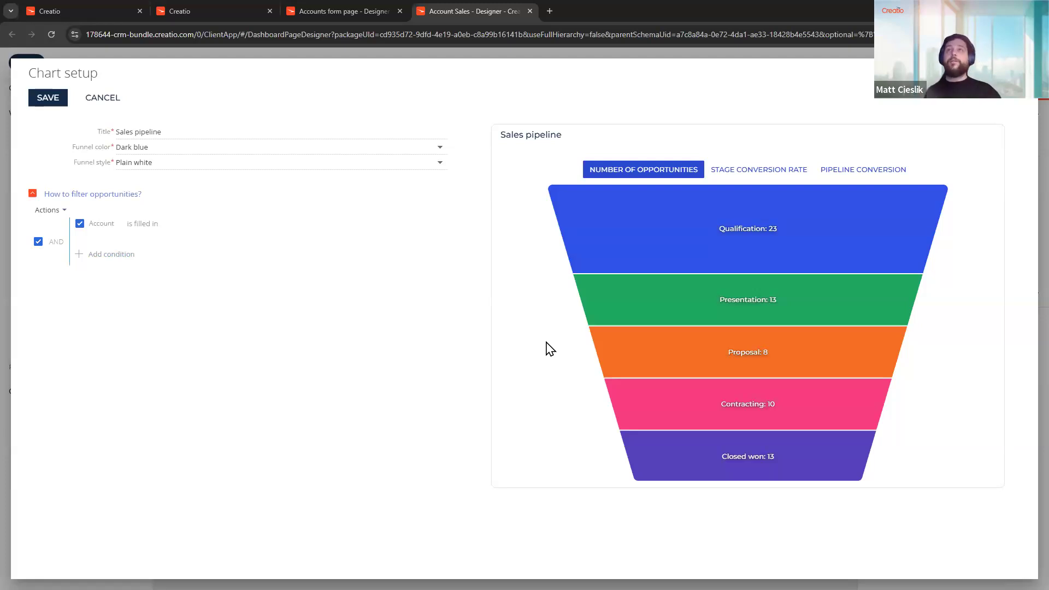
Examine the count and amount of the individual stages in the Sales pipeline preview.
{"action": "mouse_move", "coordinate": [597, 325]}
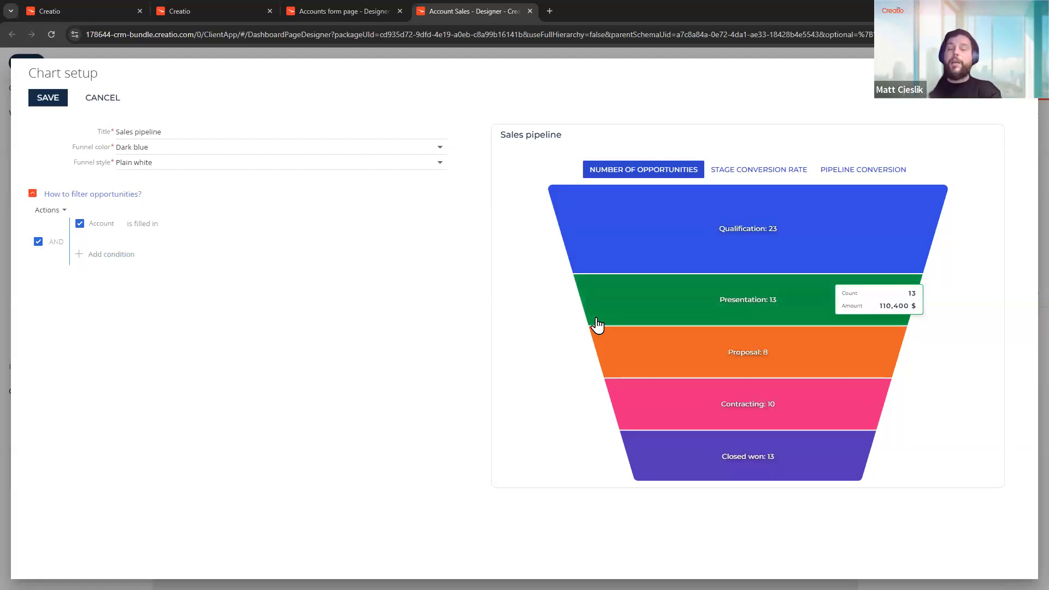
{"action": "mouse_move", "coordinate": [677, 231]}
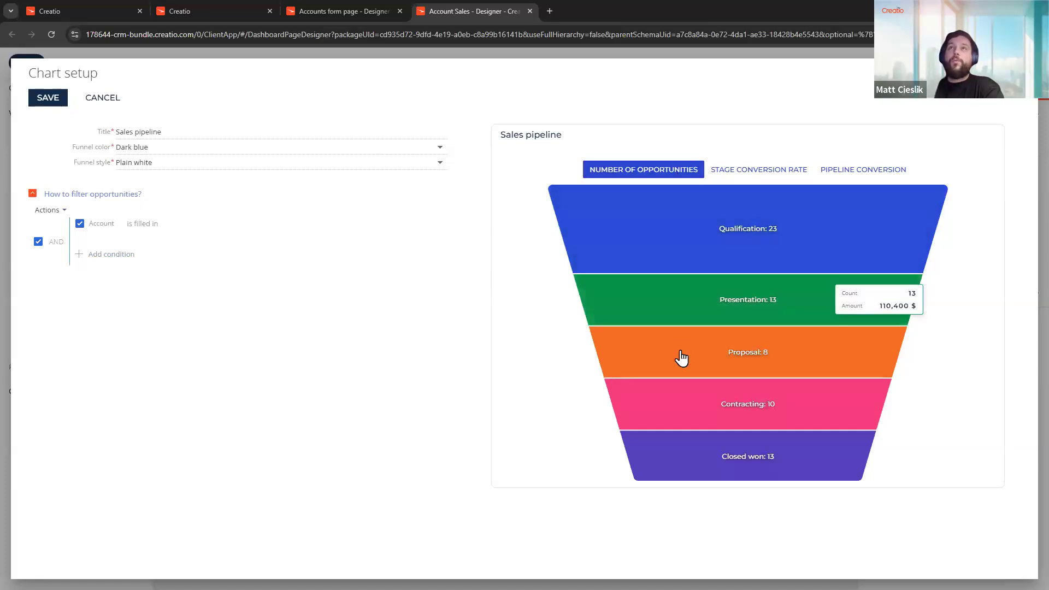
{"action": "mouse_move", "coordinate": [710, 448]}
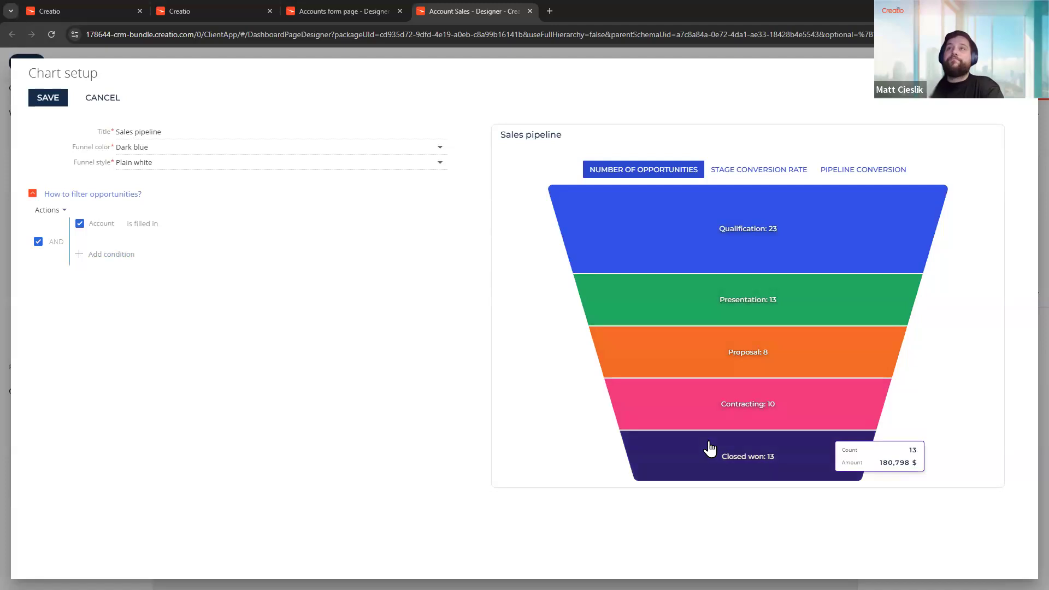
{"action": "mouse_move", "coordinate": [828, 390]}
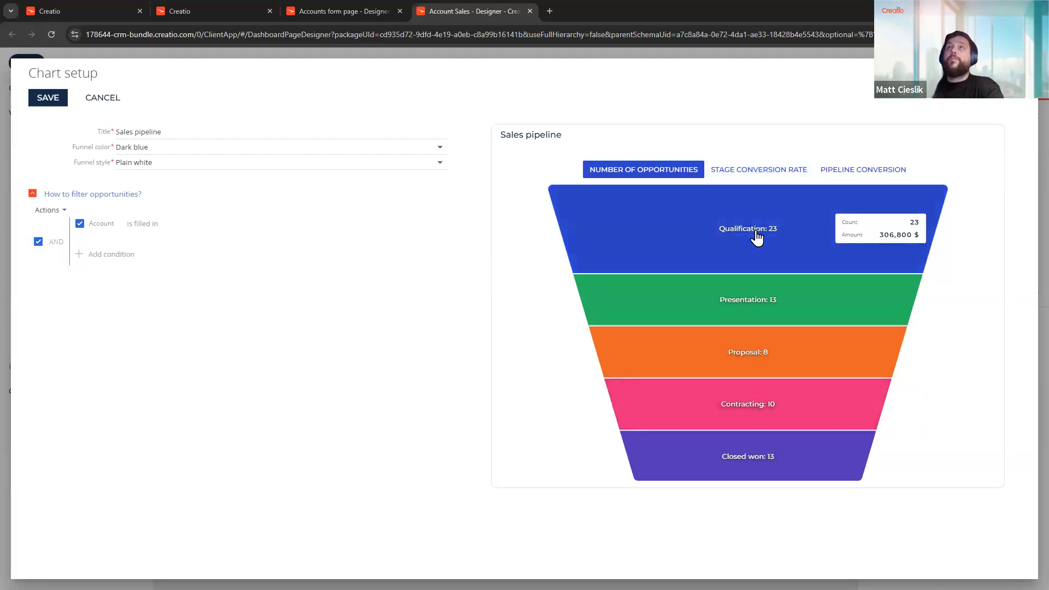
Review the stage conversion rate and pipeline conversion views of the Sales pipeline, then save the chart setup.
{"action": "left_click", "coordinate": [759, 171]}
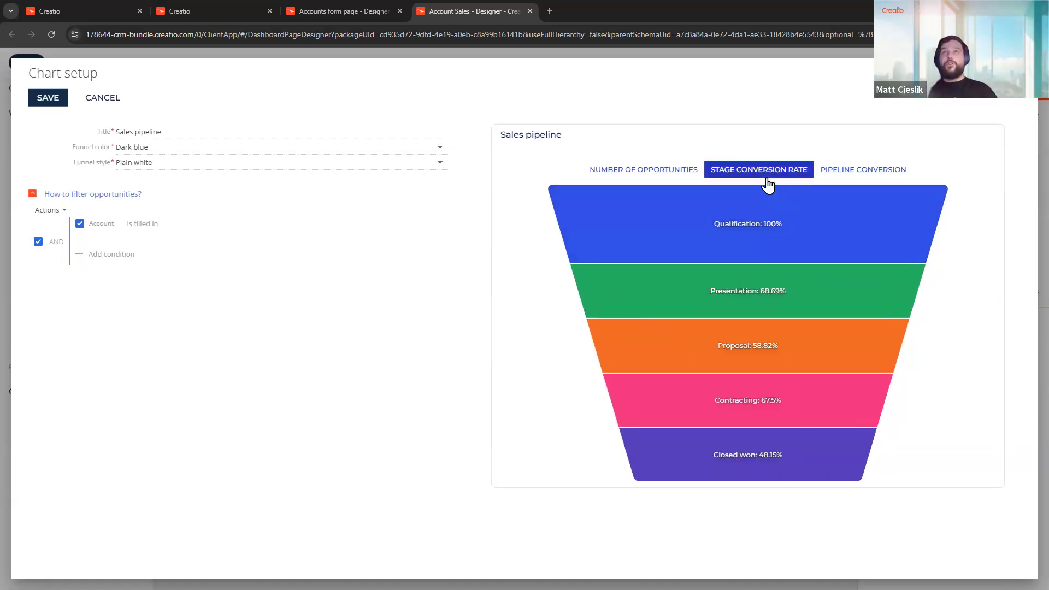
{"action": "left_click", "coordinate": [844, 169]}
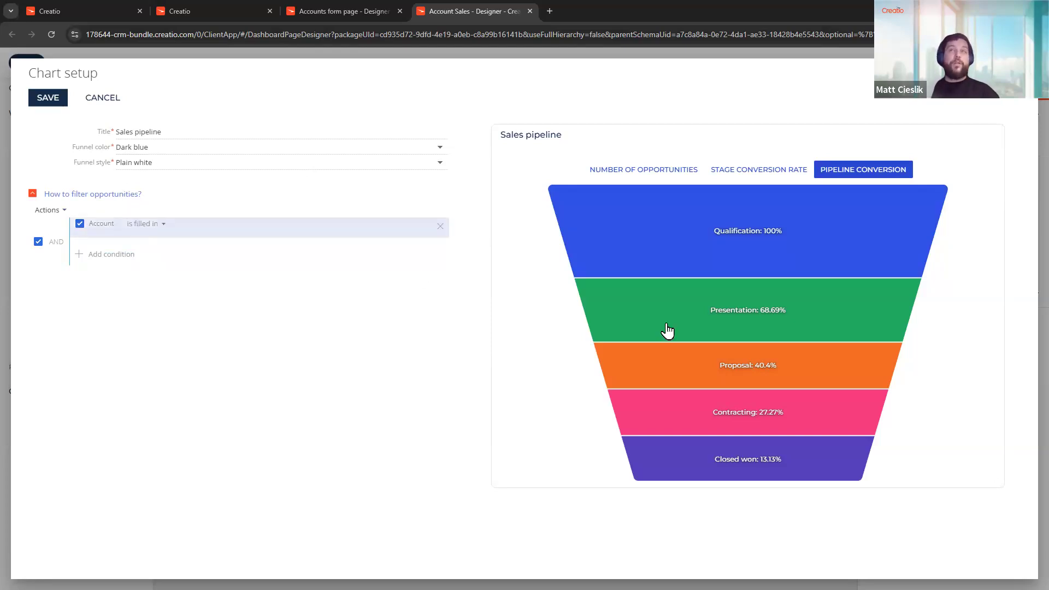
{"action": "left_click", "coordinate": [32, 101]}
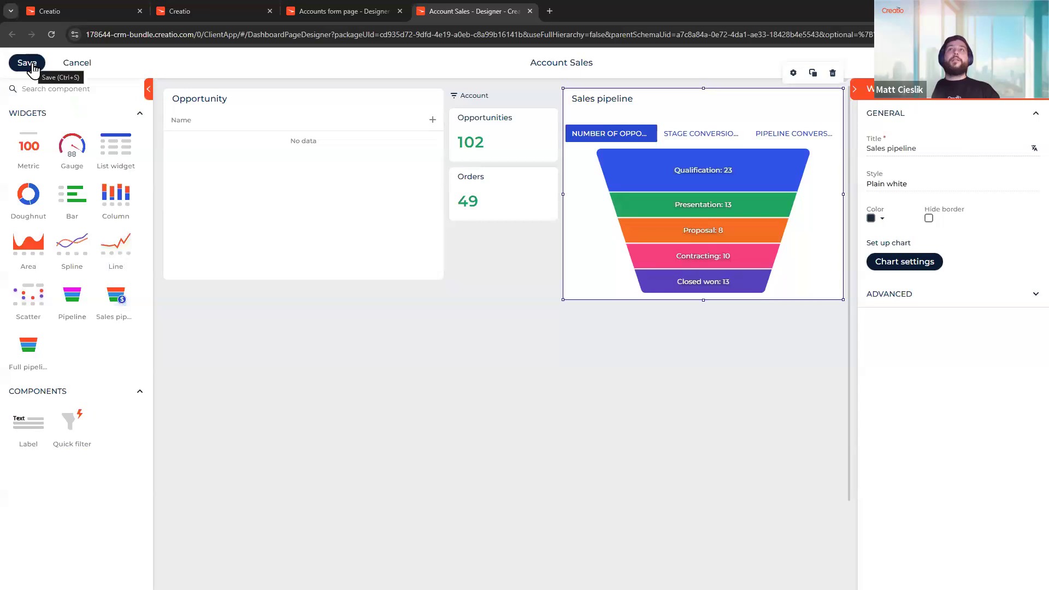
Check the code and package in the dashboard's advanced page settings and save the Account Sales dashboard.
{"action": "left_click", "coordinate": [555, 66]}
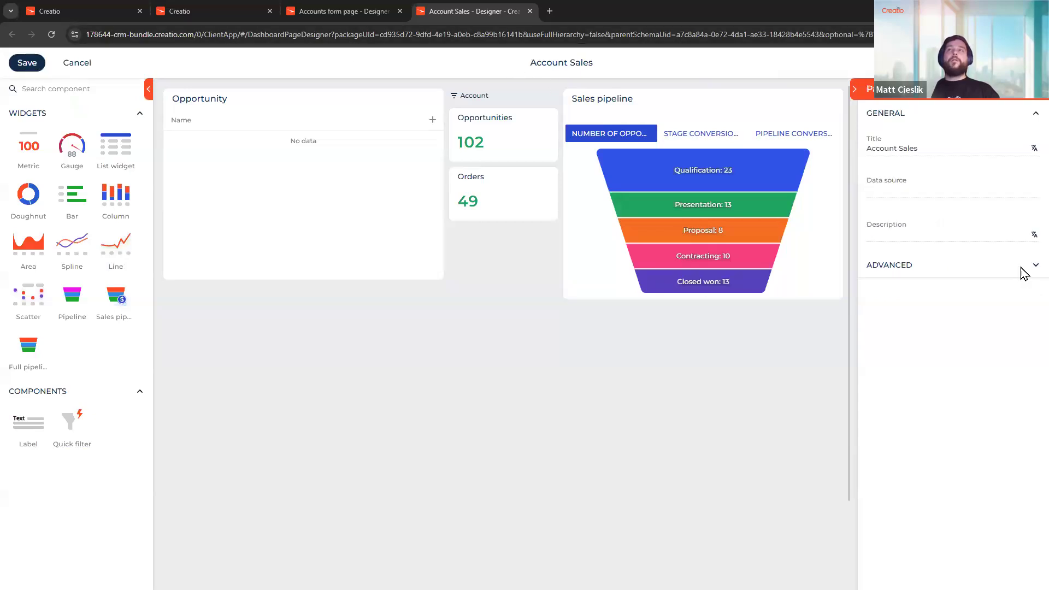
{"action": "left_click", "coordinate": [1024, 267]}
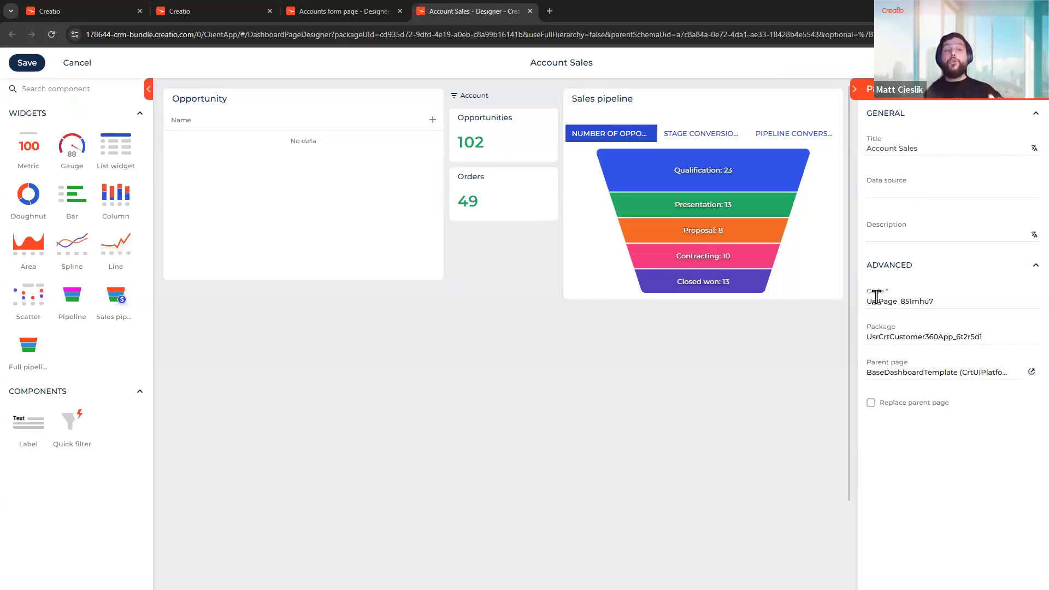
{"action": "left_click", "coordinate": [32, 65]}
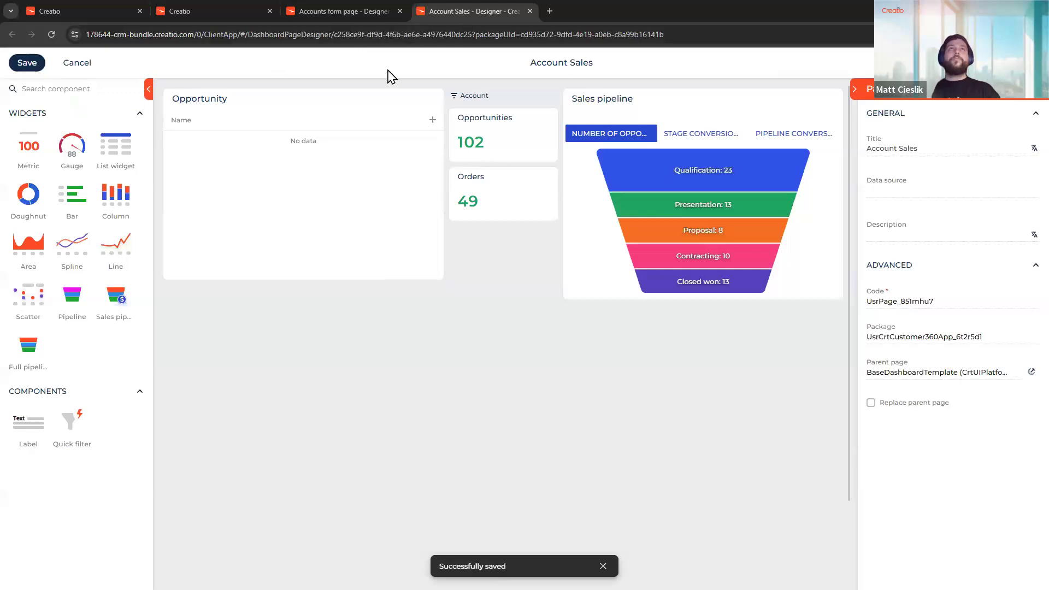
Save the Accounts form page and close its designer, the dashboard designer and the Application Hub.
{"action": "left_click", "coordinate": [529, 11]}
{"action": "left_click", "coordinate": [31, 64]}
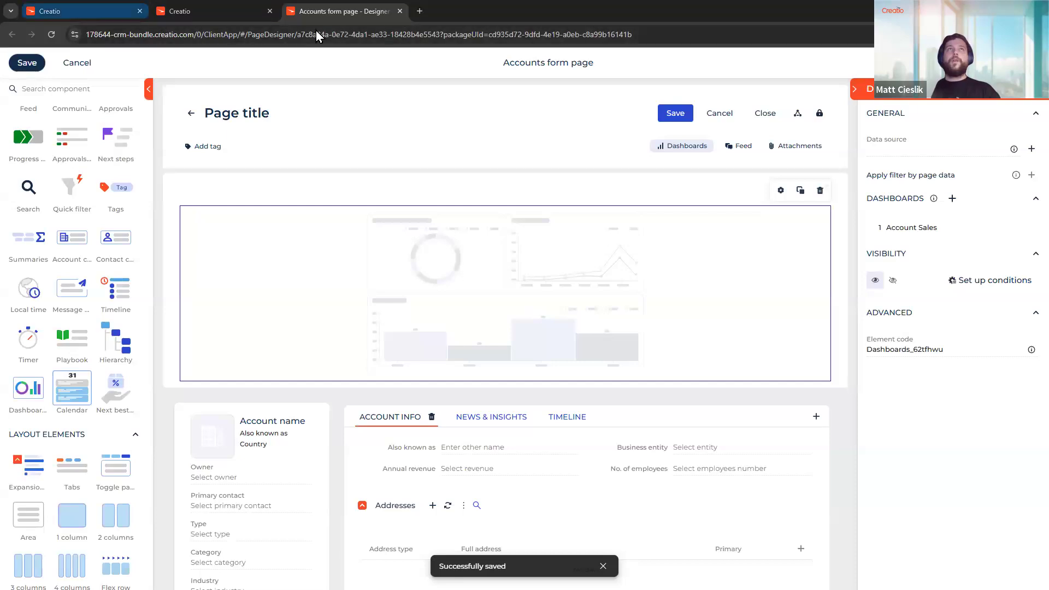
{"action": "left_click", "coordinate": [400, 11]}
{"action": "left_click", "coordinate": [232, 11]}
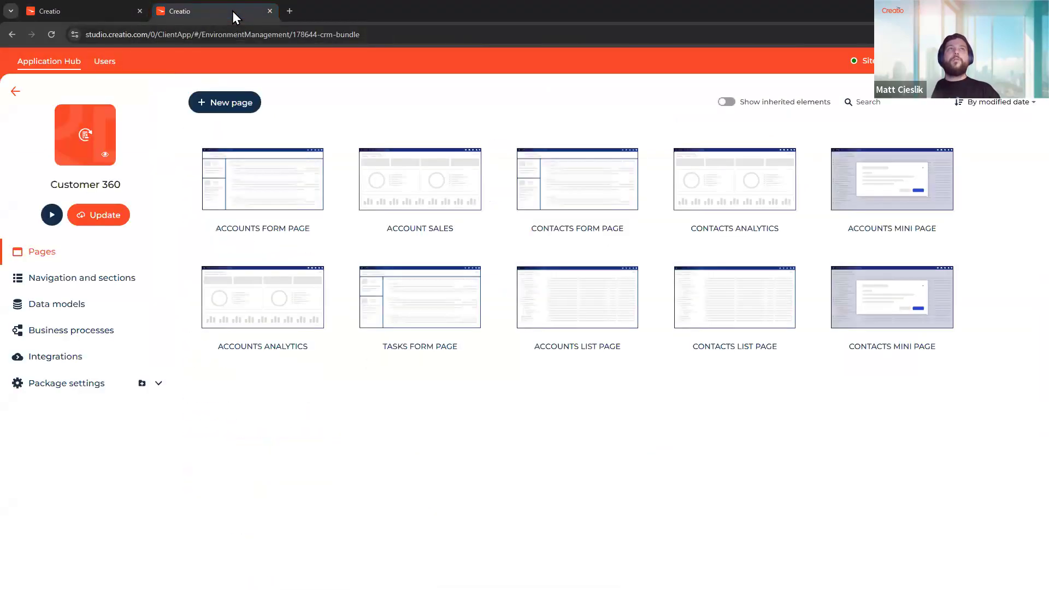
{"action": "key", "text": "ctrl+w"}
Reload the application, open the Accounts section and list the dashboards available in its analytics view.
{"action": "left_click", "coordinate": [79, 195]}
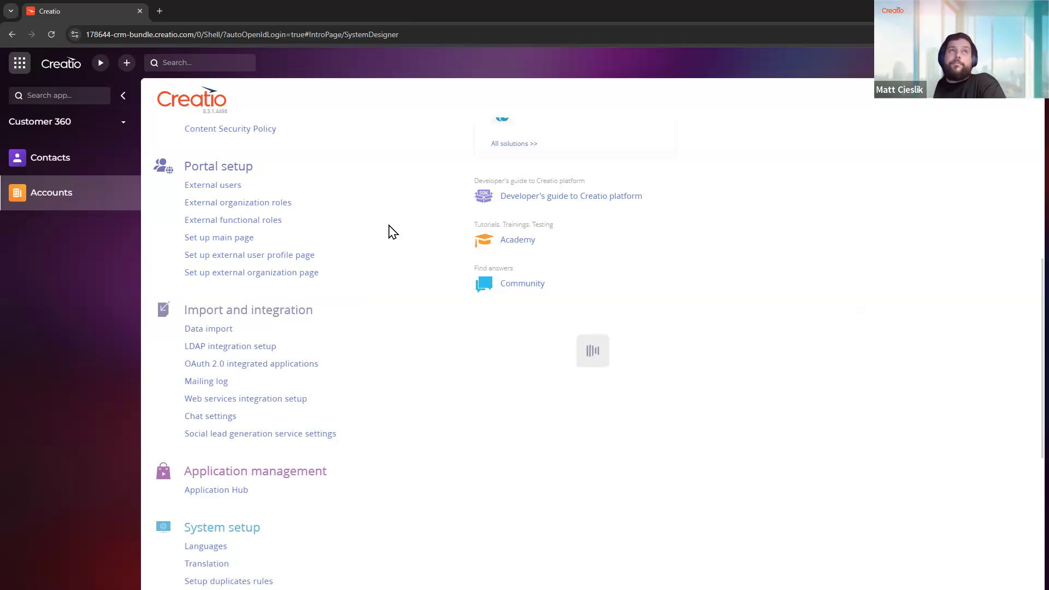
{"action": "left_click", "coordinate": [51, 33]}
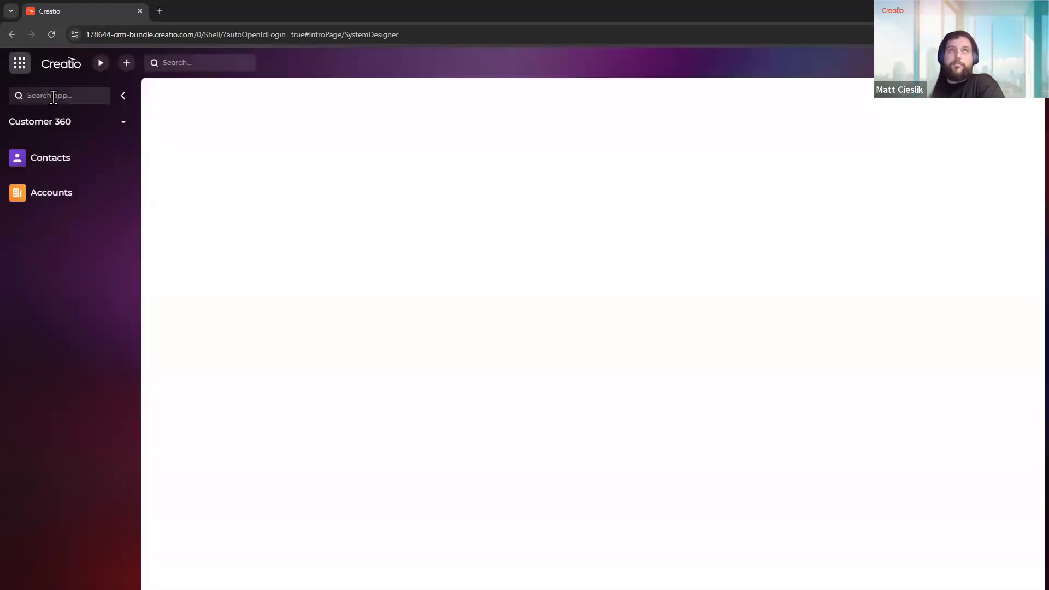
{"action": "left_click", "coordinate": [38, 214]}
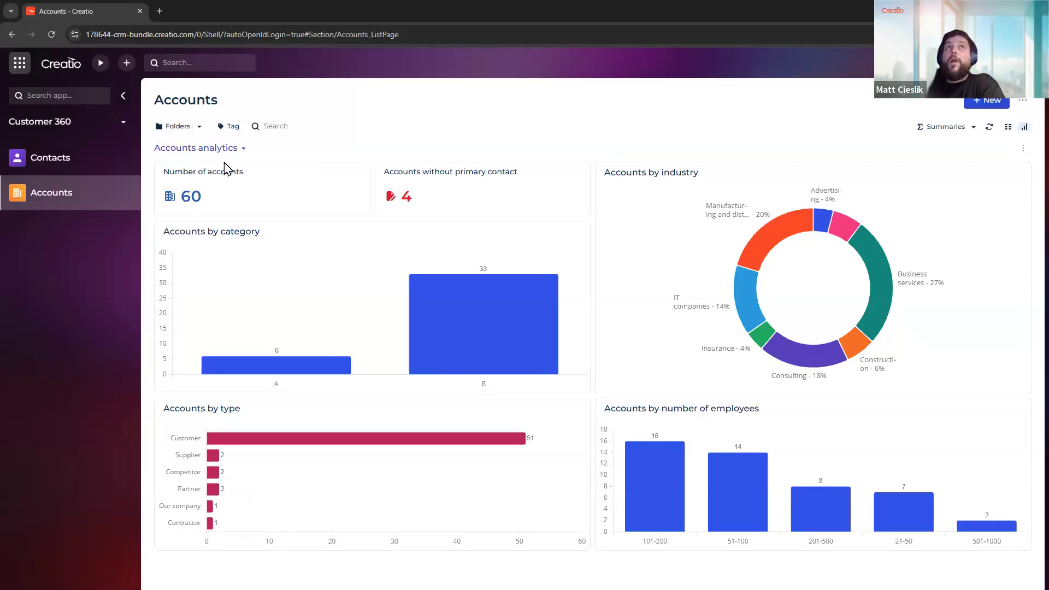
{"action": "left_click", "coordinate": [221, 147]}
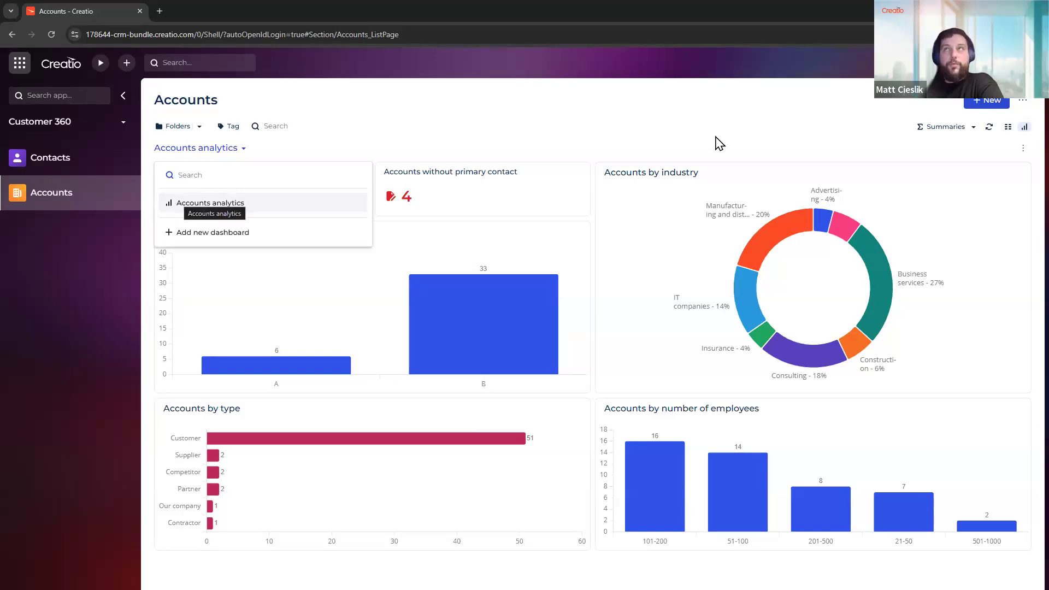
Open the Apex Solutions record from the Accounts list view and show its dashboards.
{"action": "left_click", "coordinate": [1012, 134]}
{"action": "left_click", "coordinate": [1009, 129]}
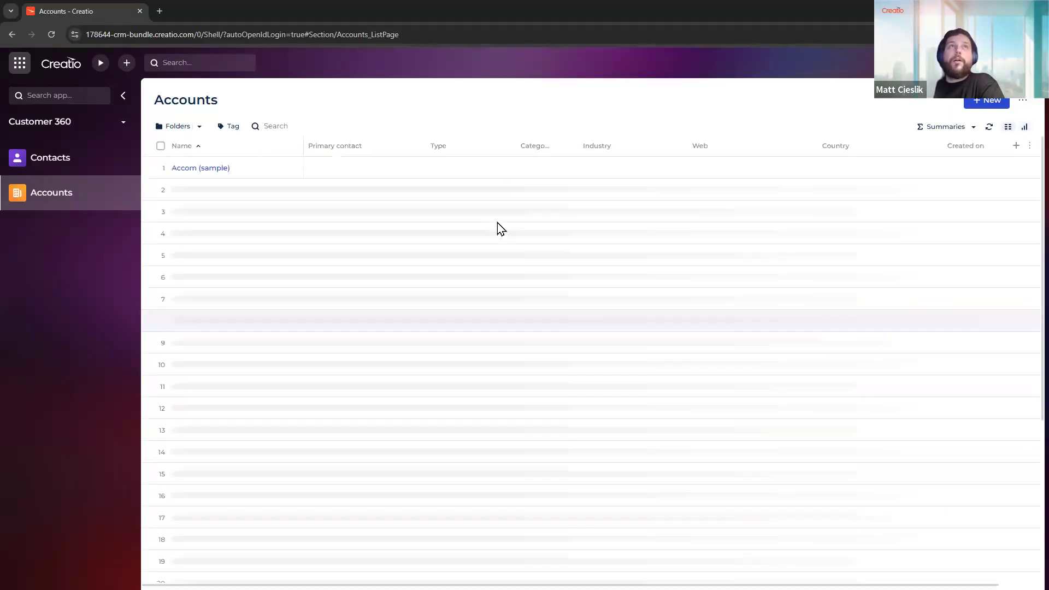
{"action": "left_click", "coordinate": [194, 213]}
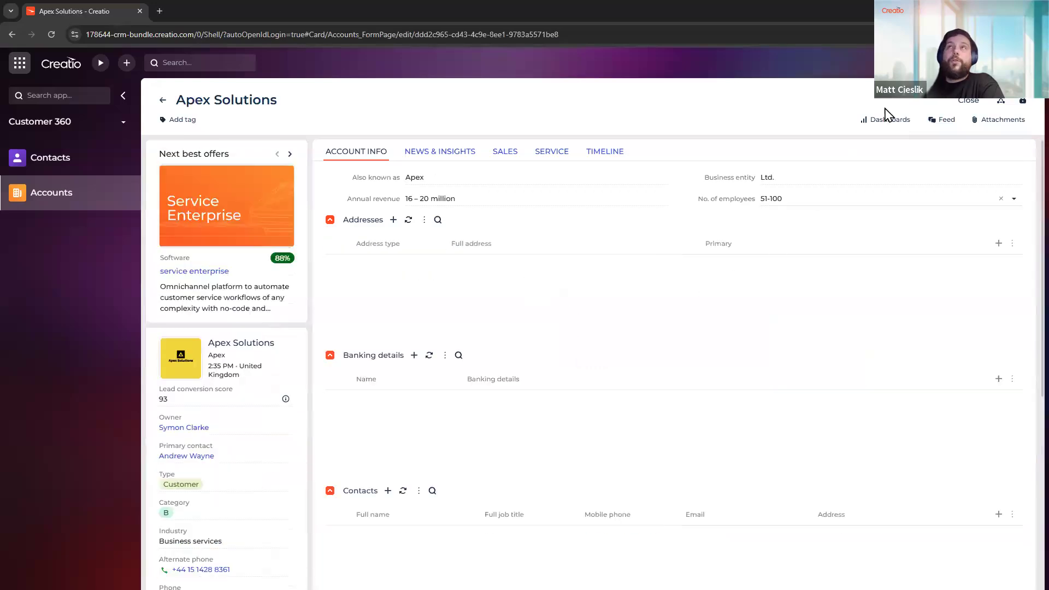
{"action": "left_click", "coordinate": [887, 120]}
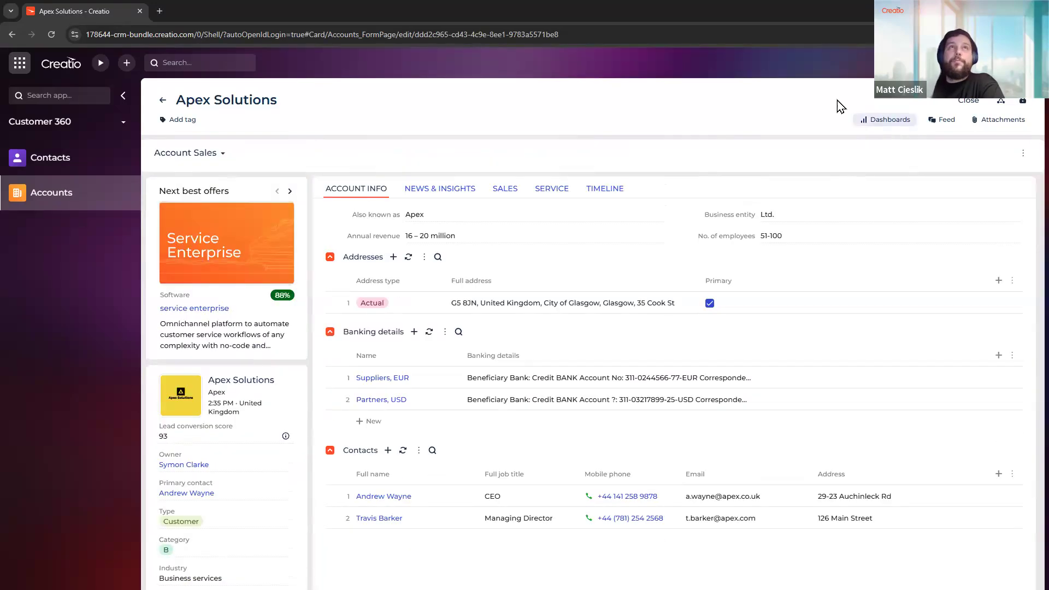
Examine Apex Solutions' sales details below the Account Sales dashboard, from competitors and leads down to orders and opportunities.
{"action": "left_click", "coordinate": [503, 403]}
{"action": "scroll", "coordinate": [735, 419], "scroll_direction": "down", "scroll_amount": 2}
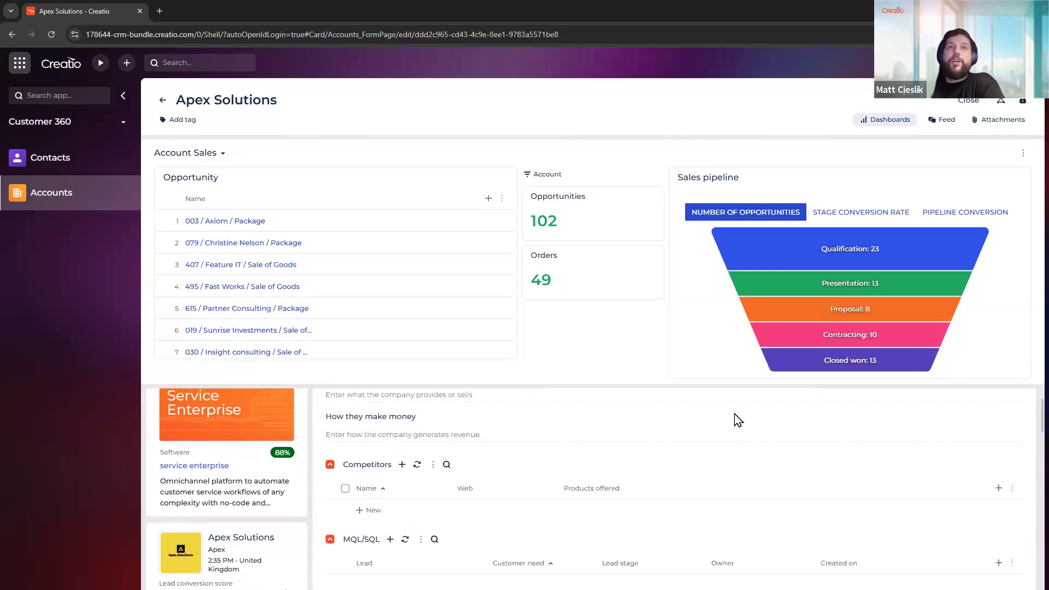
{"action": "scroll", "coordinate": [358, 467], "scroll_direction": "down", "scroll_amount": 3}
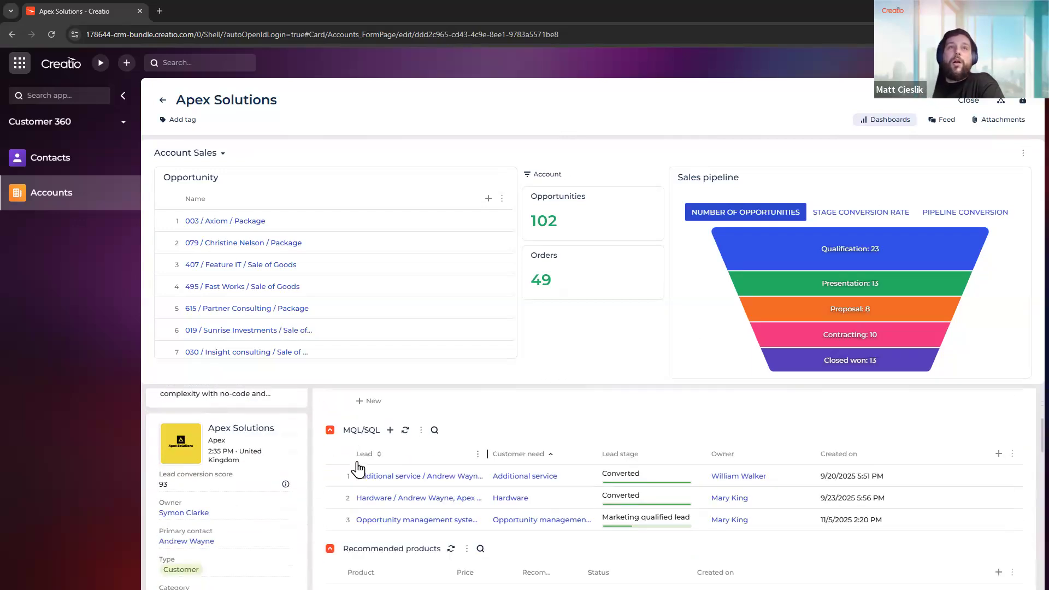
{"action": "scroll", "coordinate": [338, 436], "scroll_direction": "up", "scroll_amount": 5}
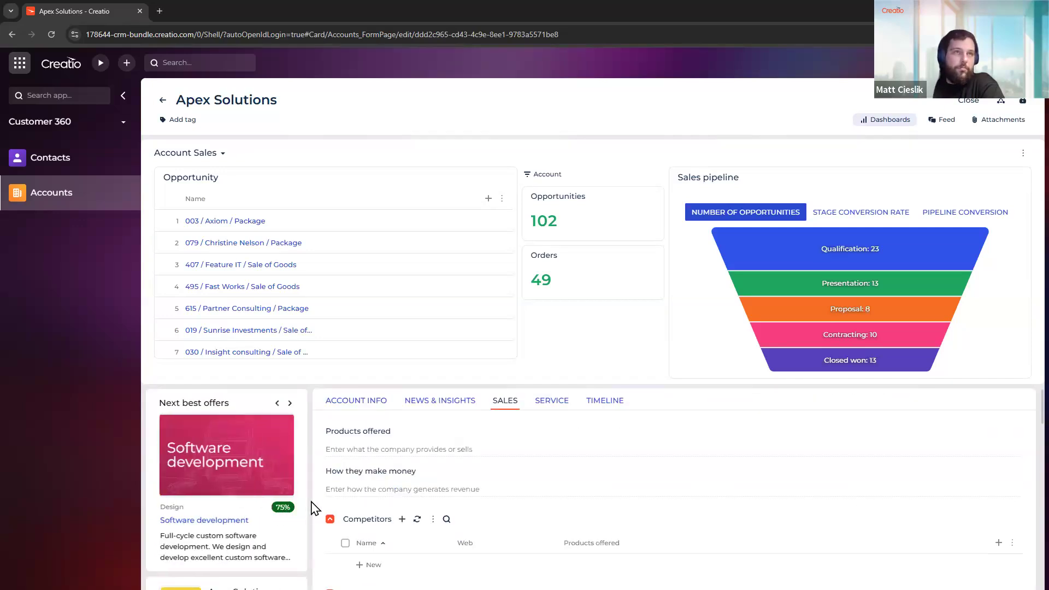
{"action": "scroll", "coordinate": [235, 473], "scroll_direction": "down", "scroll_amount": 2}
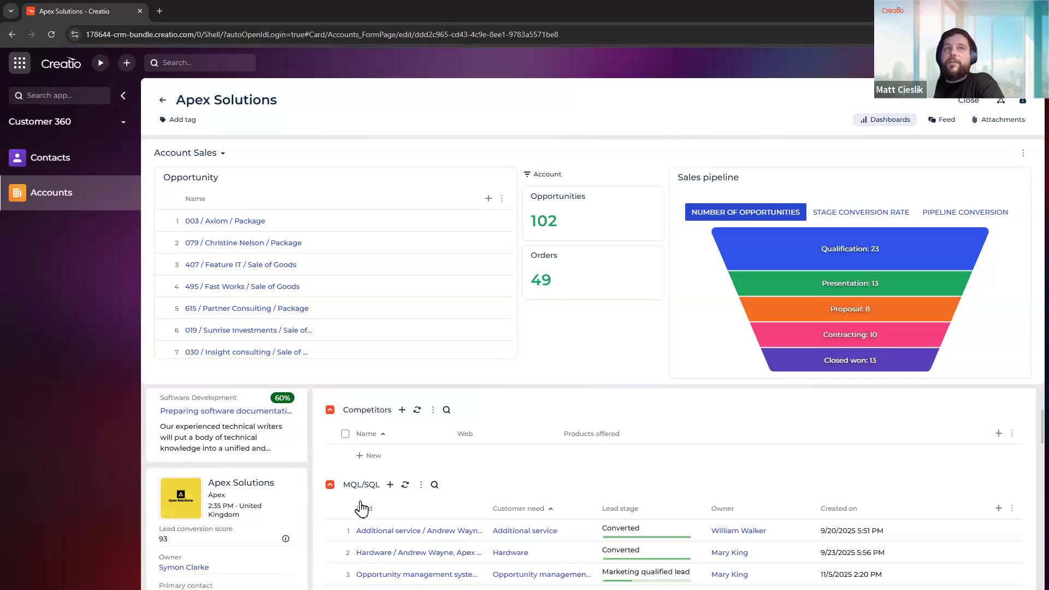
{"action": "scroll", "coordinate": [432, 491], "scroll_direction": "down", "scroll_amount": 3}
{"action": "scroll", "coordinate": [403, 480], "scroll_direction": "down", "scroll_amount": 2}
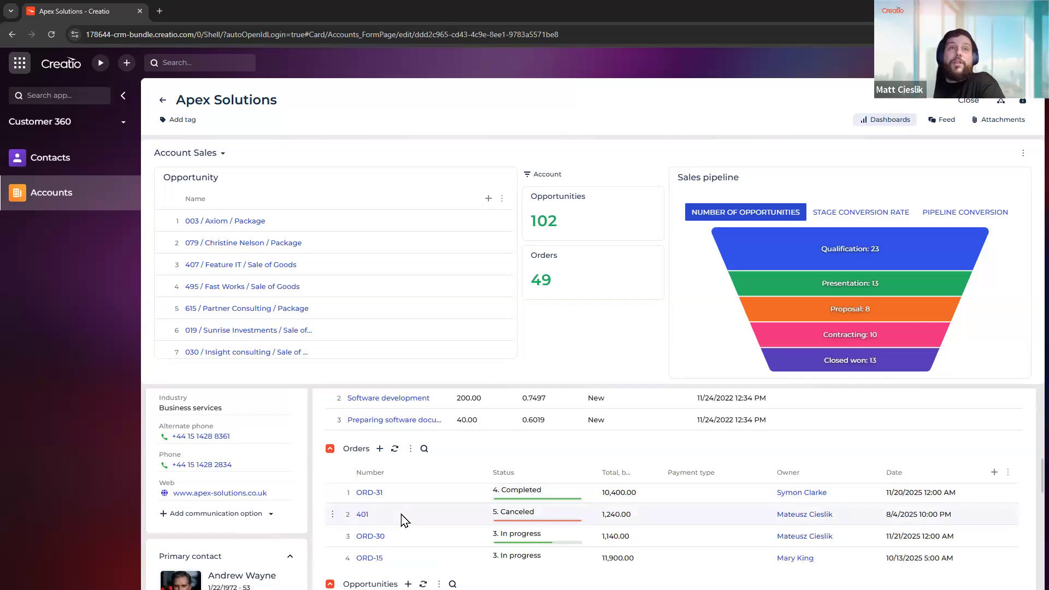
{"action": "scroll", "coordinate": [439, 481], "scroll_direction": "down", "scroll_amount": 2}
{"action": "scroll", "coordinate": [447, 496], "scroll_direction": "down", "scroll_amount": 1}
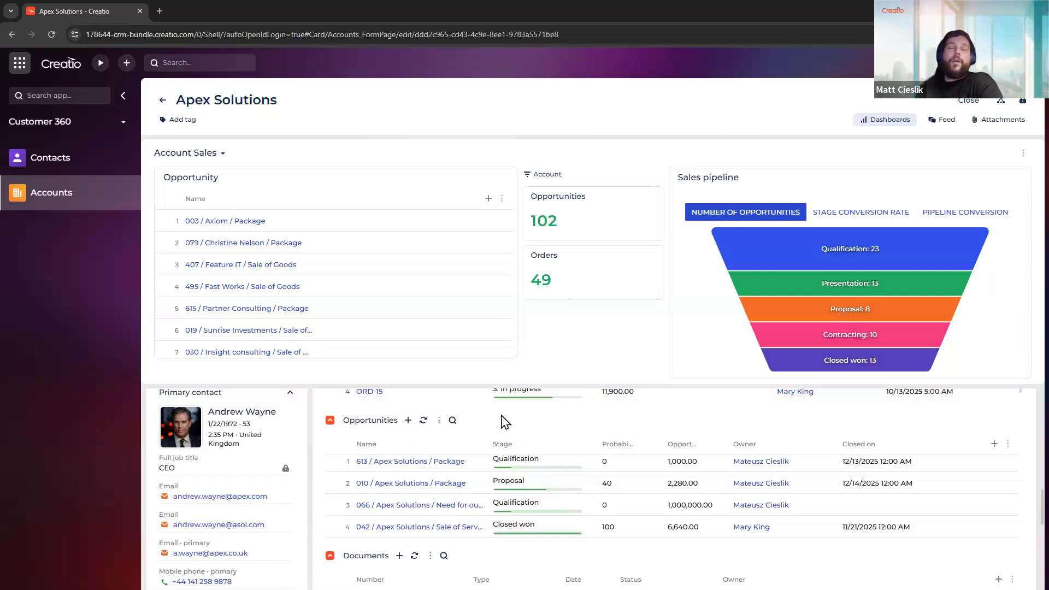
Filter the Account Sales dashboard by the account Gateway and compare it with the record's own orders and opportunities.
{"action": "left_click", "coordinate": [562, 178]}
{"action": "scroll", "coordinate": [620, 253], "scroll_direction": "down", "scroll_amount": 5}
{"action": "scroll", "coordinate": [621, 254], "scroll_direction": "down", "scroll_amount": 4}
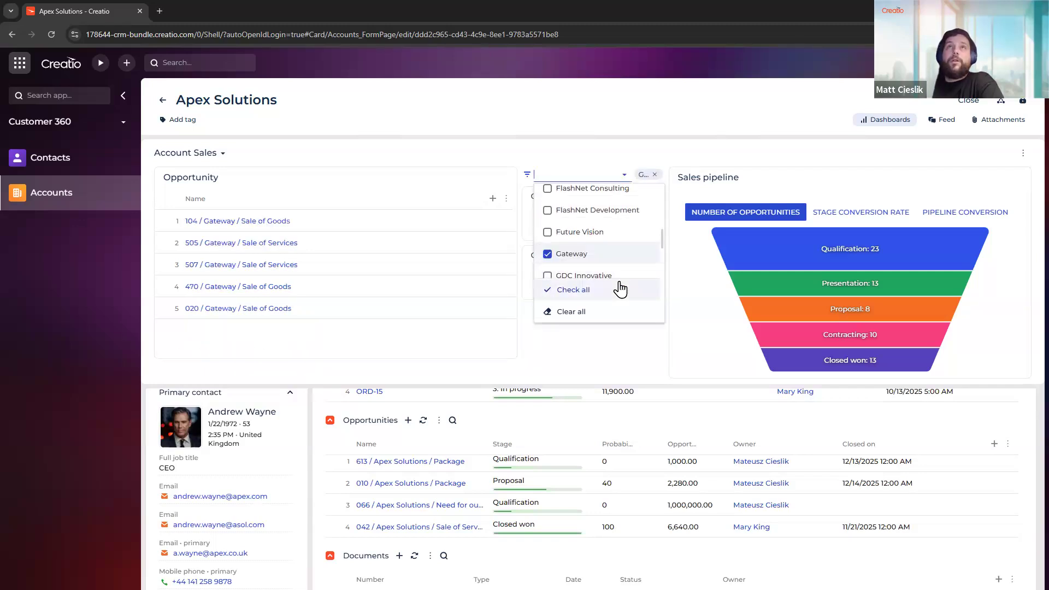
{"action": "left_click", "coordinate": [629, 360]}
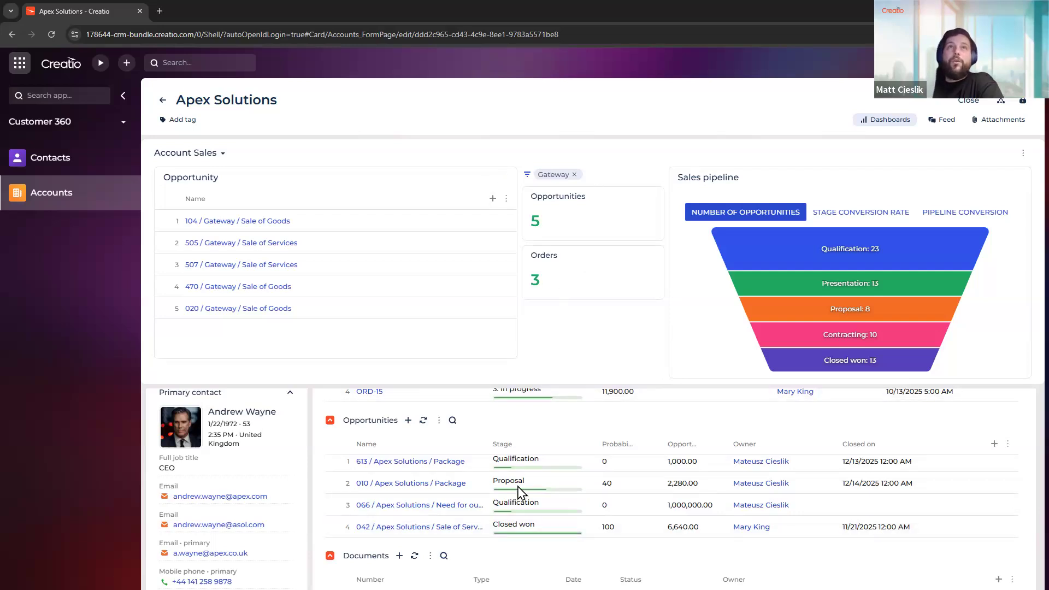
{"action": "scroll", "coordinate": [468, 431], "scroll_direction": "up", "scroll_amount": 2}
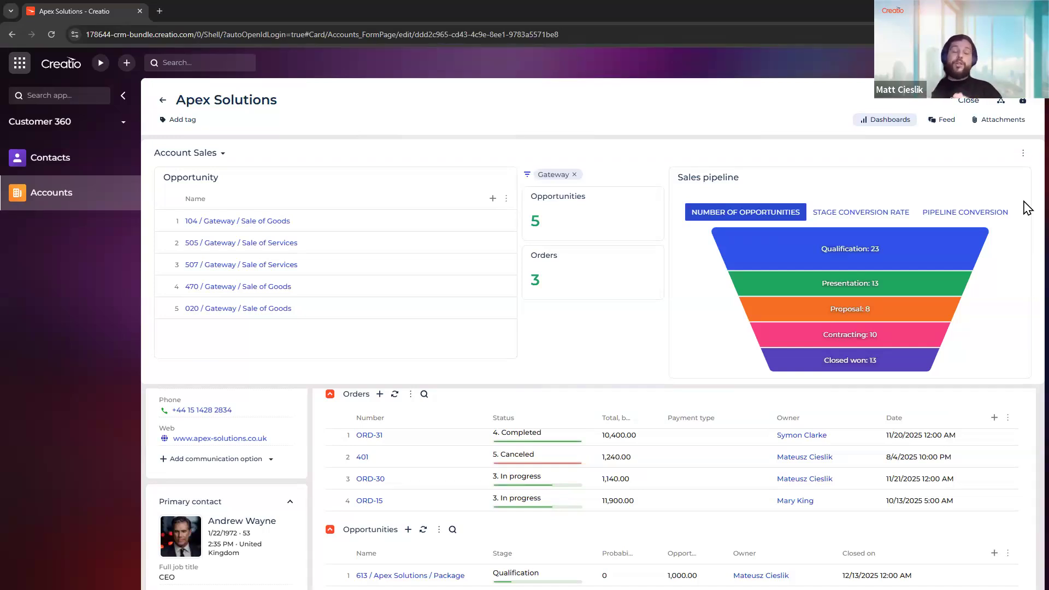
Open the Account Sales dashboard for editing from the record and check the package in its advanced page settings.
{"action": "left_click", "coordinate": [1021, 155]}
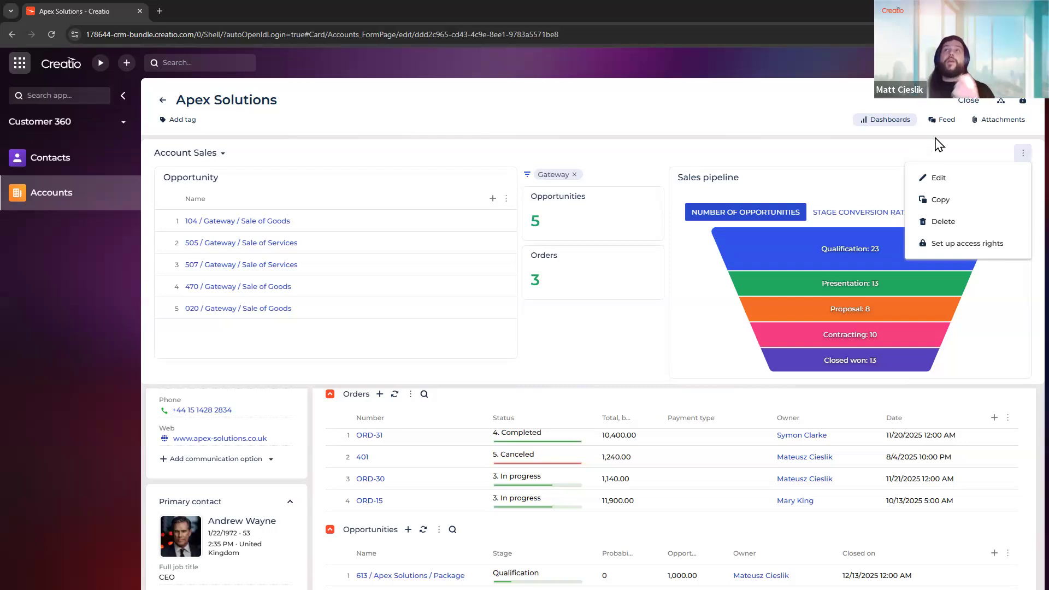
{"action": "left_click", "coordinate": [945, 178]}
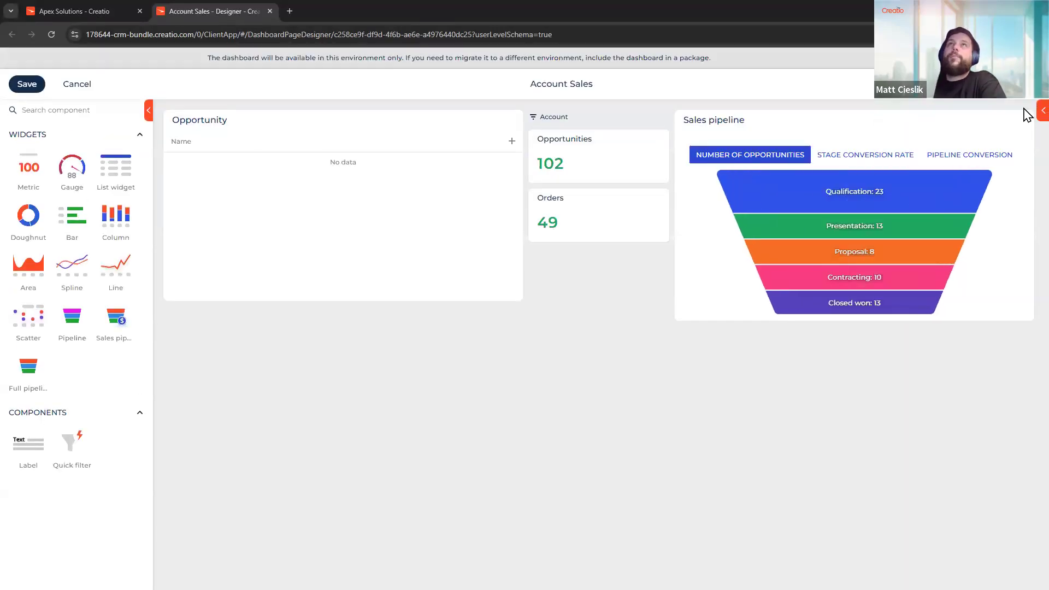
{"action": "left_click", "coordinate": [1035, 111]}
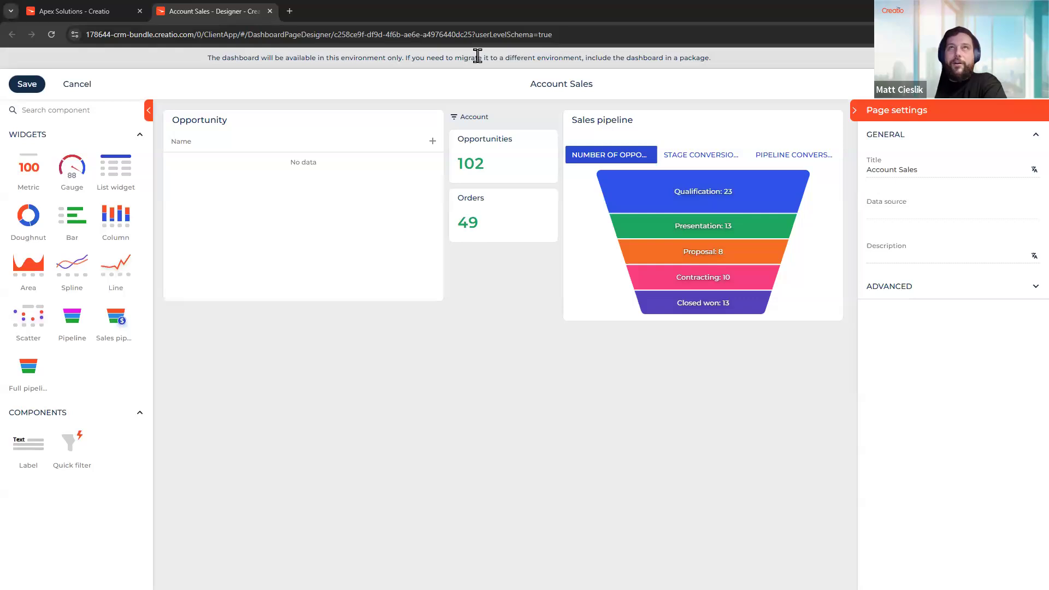
{"action": "left_click", "coordinate": [1015, 287]}
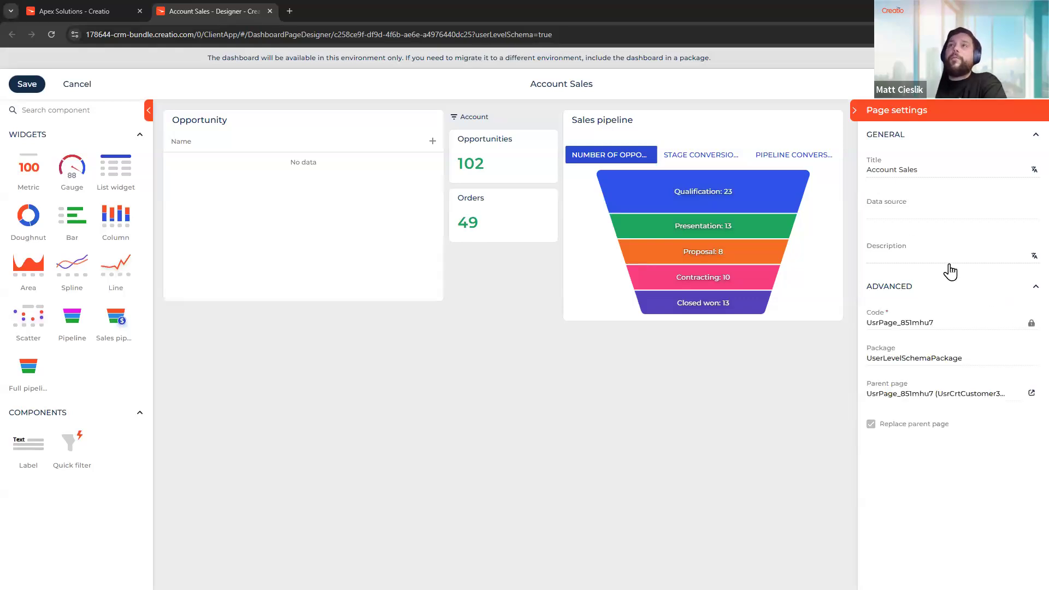
{"action": "double_click", "coordinate": [929, 358]}
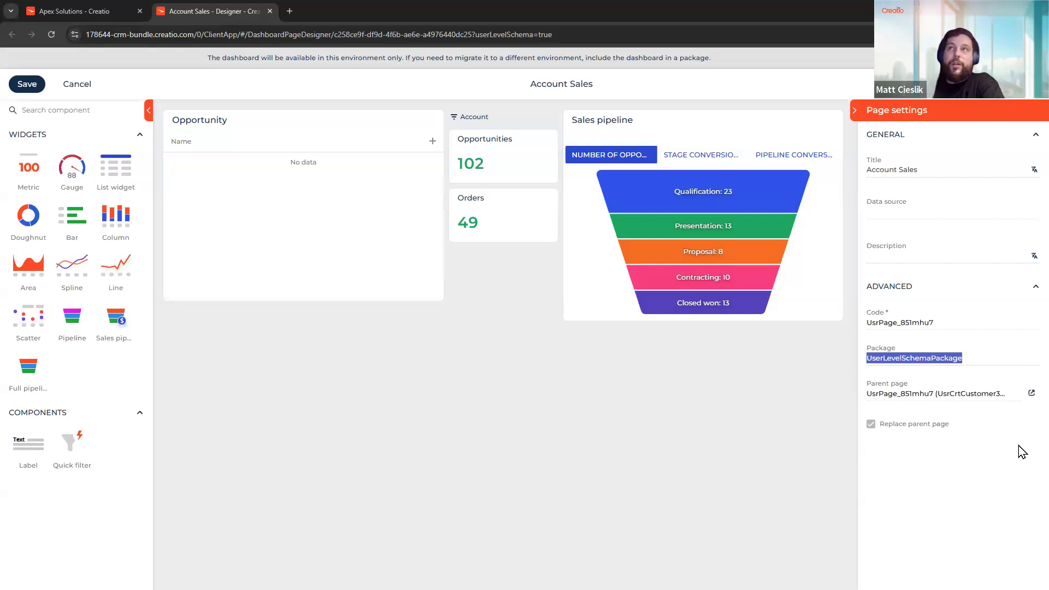
Open the dashboard's parent page and check the package in that page's advanced settings.
{"action": "left_click", "coordinate": [1031, 392]}
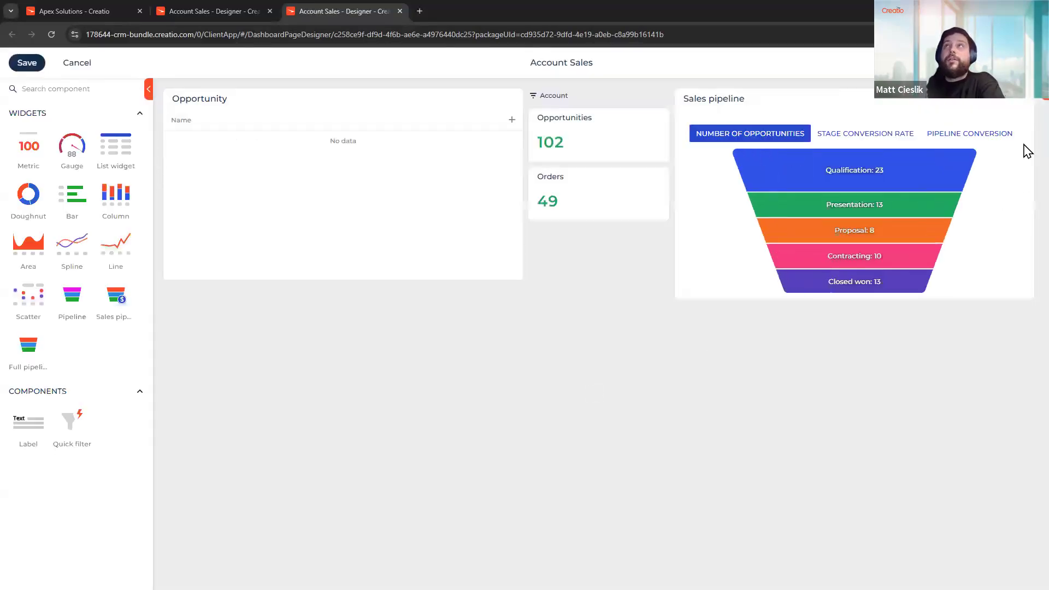
{"action": "left_click", "coordinate": [1038, 100]}
{"action": "left_click", "coordinate": [950, 272]}
{"action": "left_click_drag", "start_coordinate": [986, 336], "coordinate": [869, 341]}
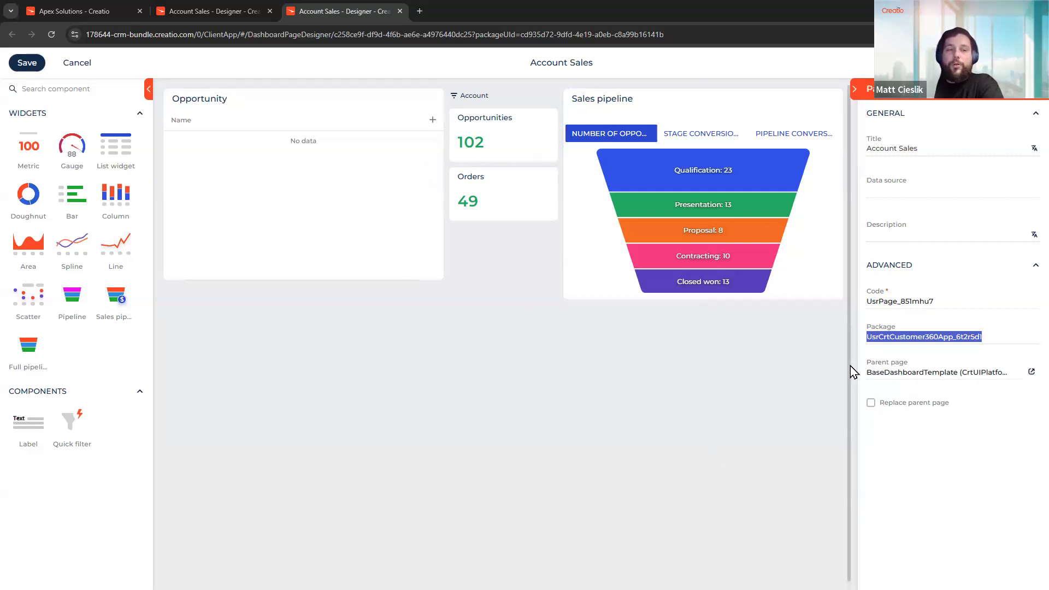
Close both Account Sales dashboard designers and hide the dashboards on the Apex Solutions record.
{"action": "middle_click", "coordinate": [371, 19]}
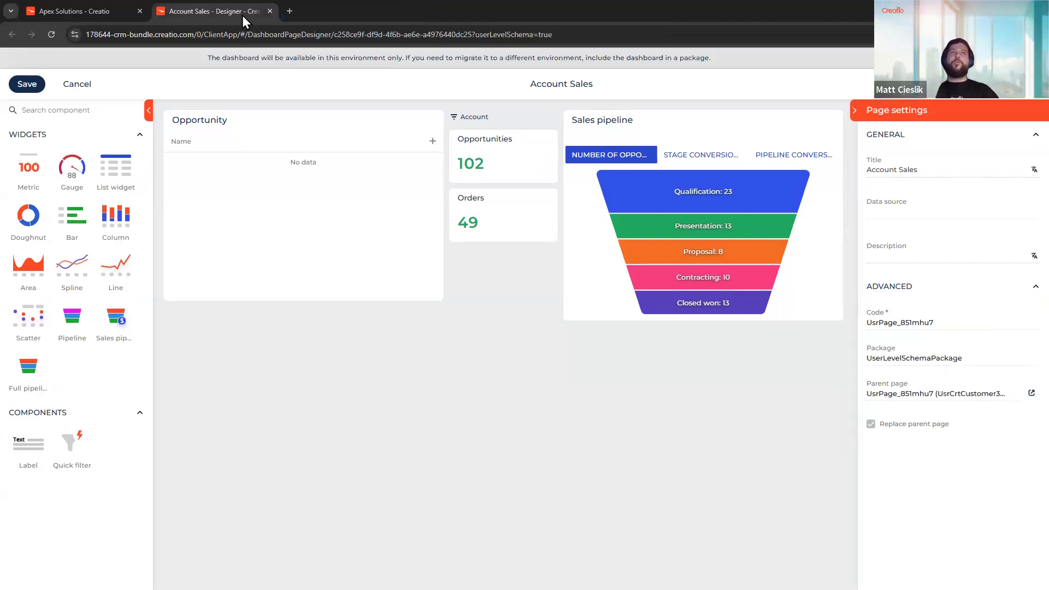
{"action": "middle_click", "coordinate": [243, 15]}
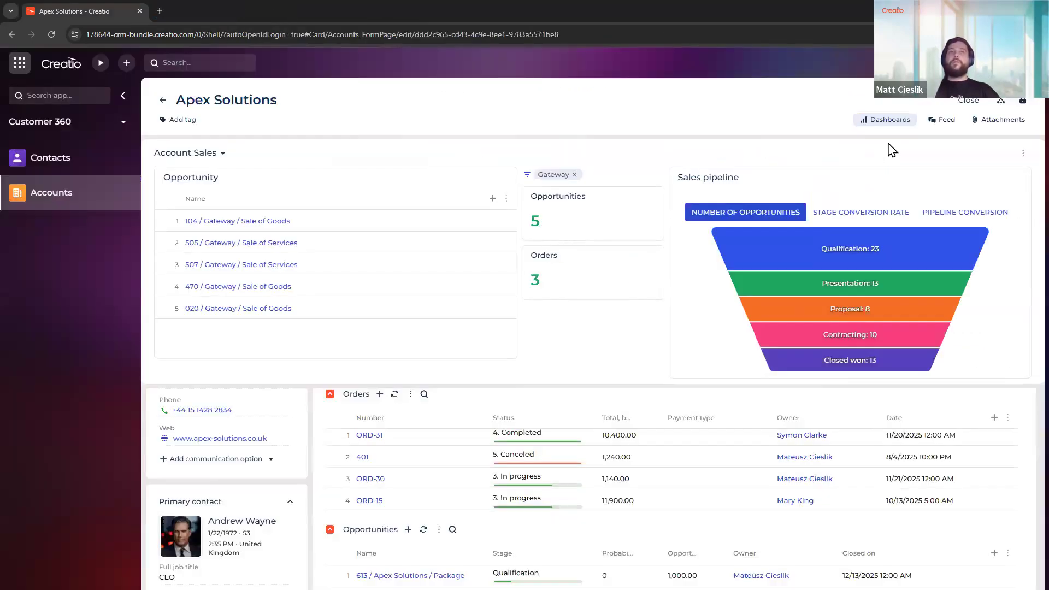
{"action": "left_click", "coordinate": [900, 130]}
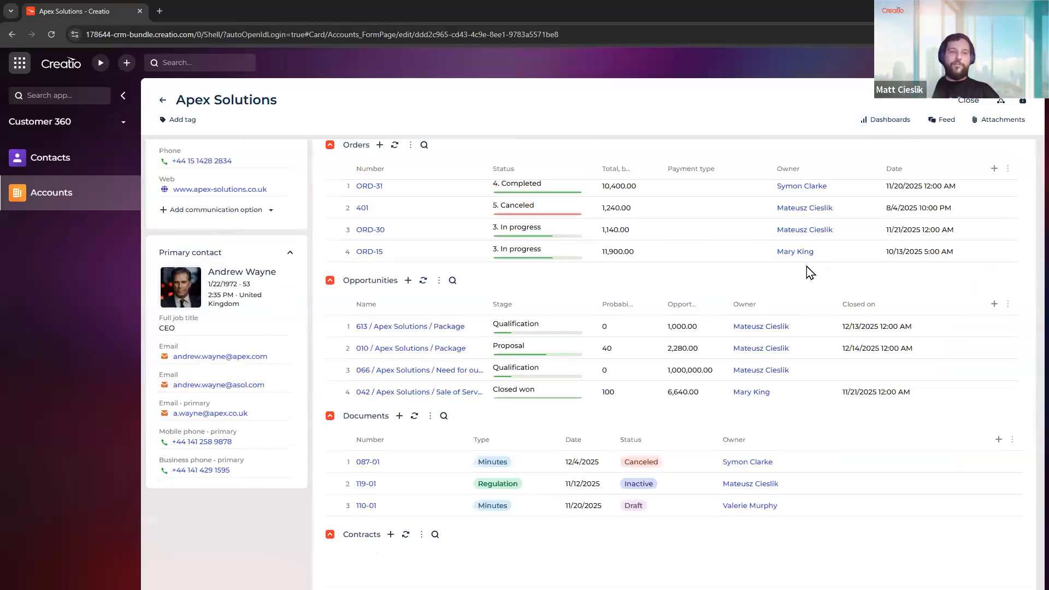